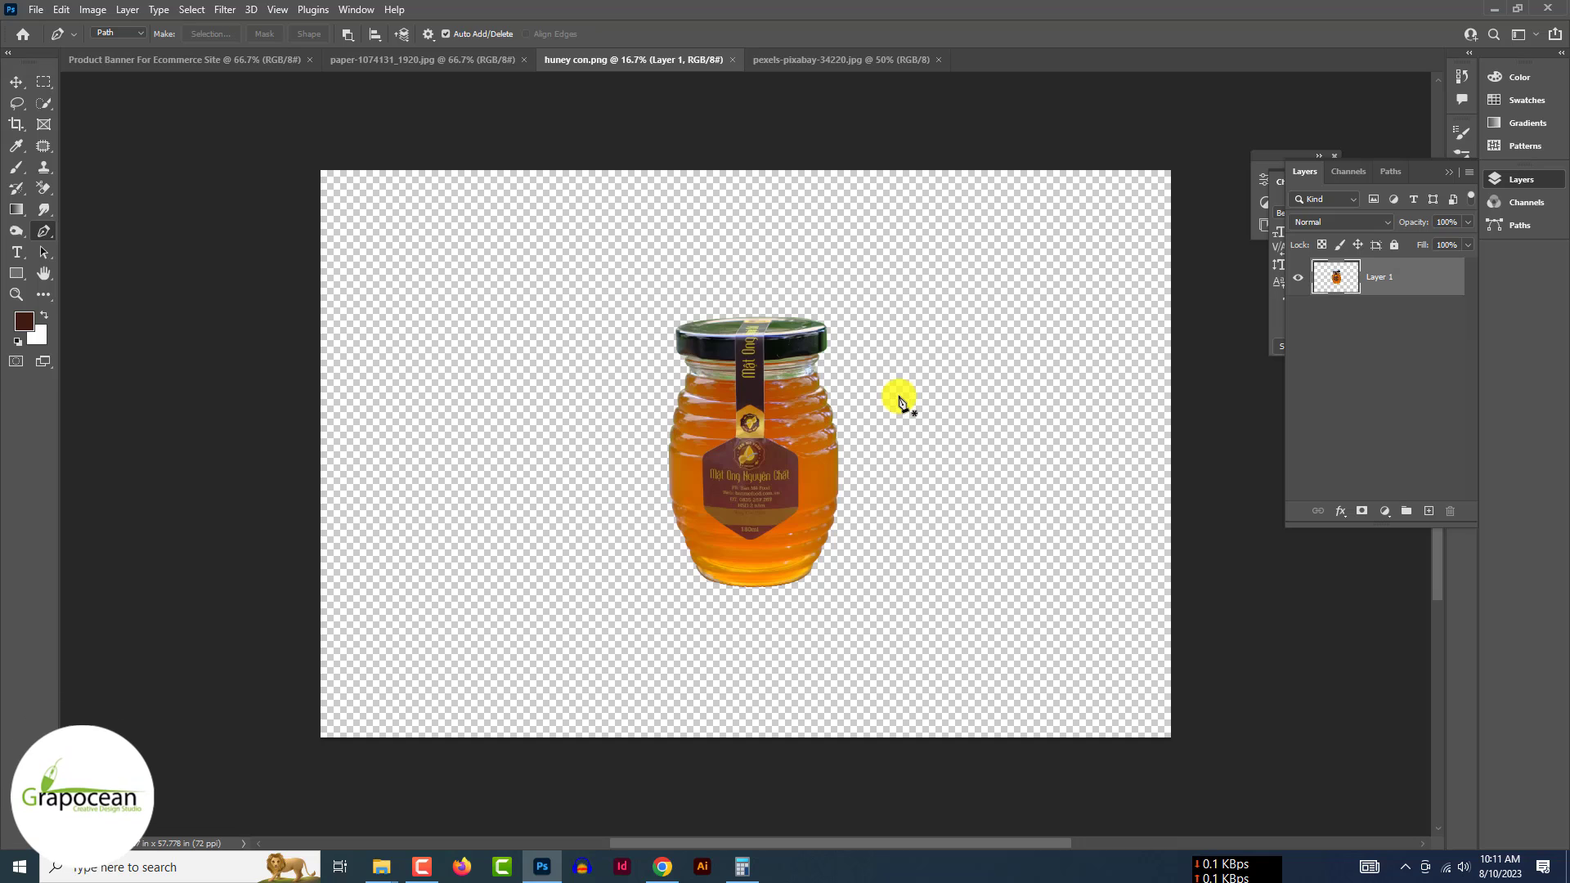
- Bring the honey jar layer into the Product Banner document and convert it to a smart object
{"action": "left_click_drag", "start_coordinate": [745, 360], "coordinate": [492, 115]}
{"action": "right_click", "coordinate": [1390, 285]}
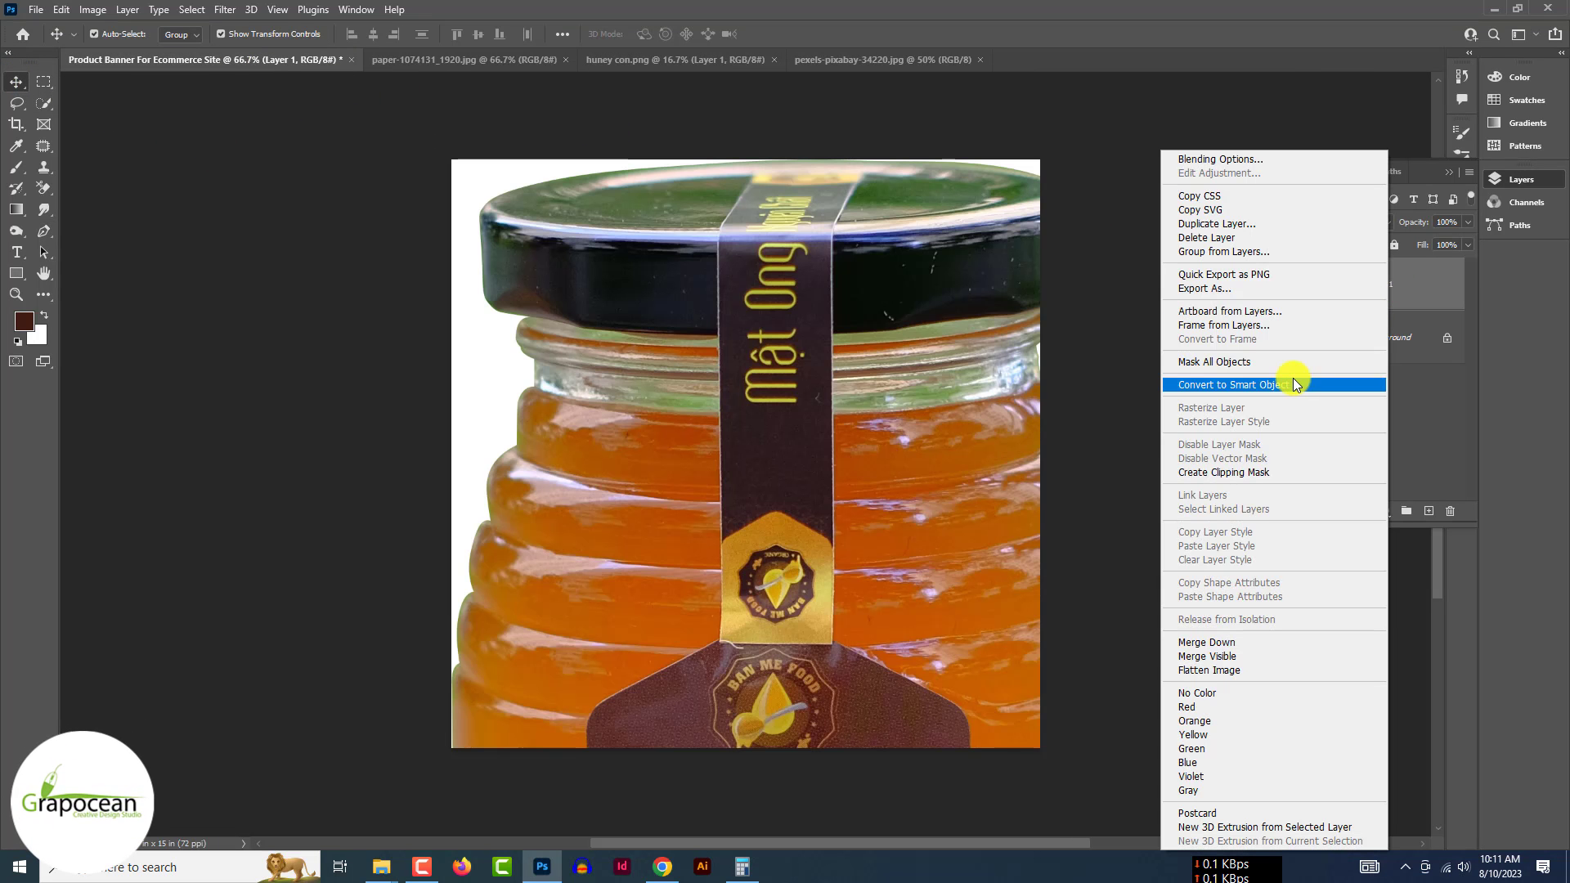
{"action": "left_click", "coordinate": [1289, 379]}
- Scale the jar down to about 35.6% and centre it on the white canvas
{"action": "key", "text": "ctrl+t"}
{"action": "left_click_drag", "start_coordinate": [1131, 158], "coordinate": [857, 620]}
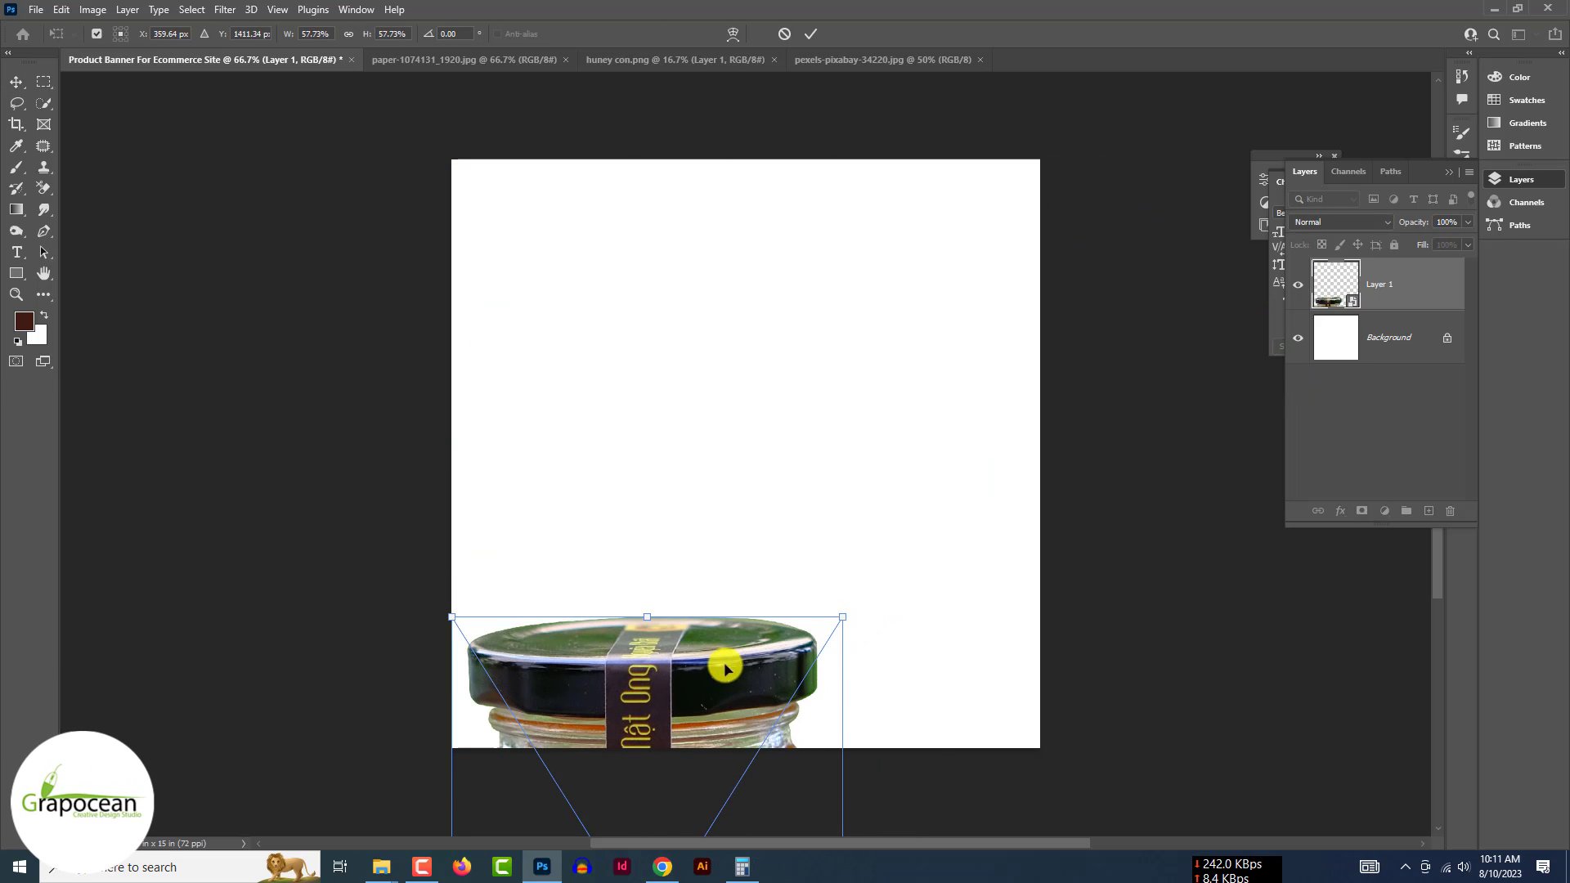
{"action": "left_click_drag", "start_coordinate": [717, 668], "coordinate": [812, 242]}
{"action": "left_click_drag", "start_coordinate": [934, 193], "coordinate": [786, 458]}
{"action": "left_click_drag", "start_coordinate": [705, 527], "coordinate": [793, 423]}
{"action": "key", "text": "Return"}
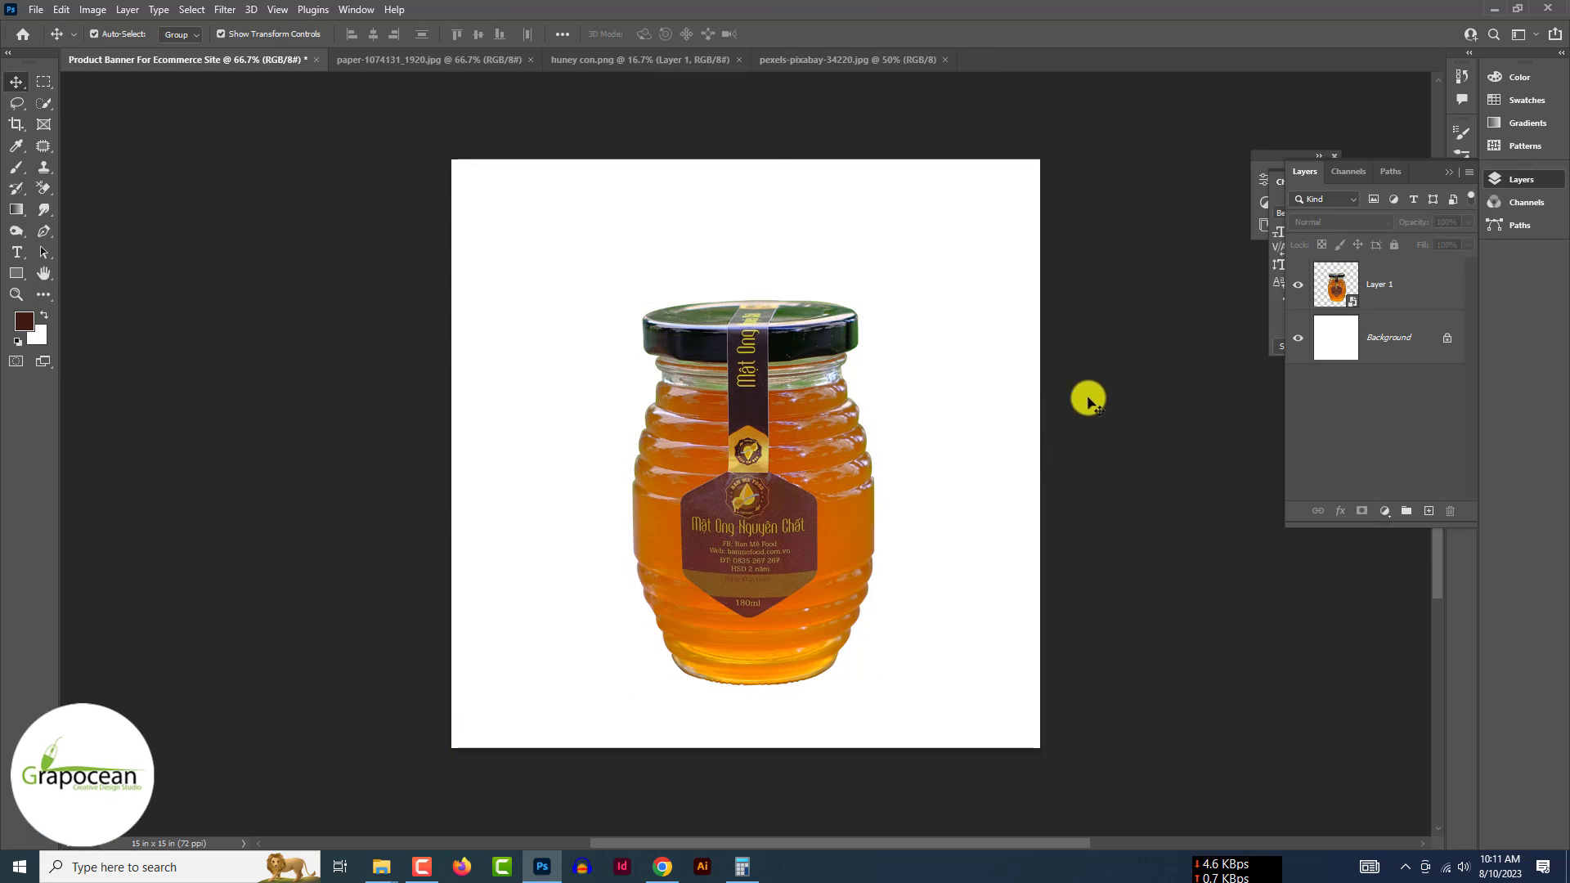
{"action": "left_click", "coordinate": [1385, 512]}
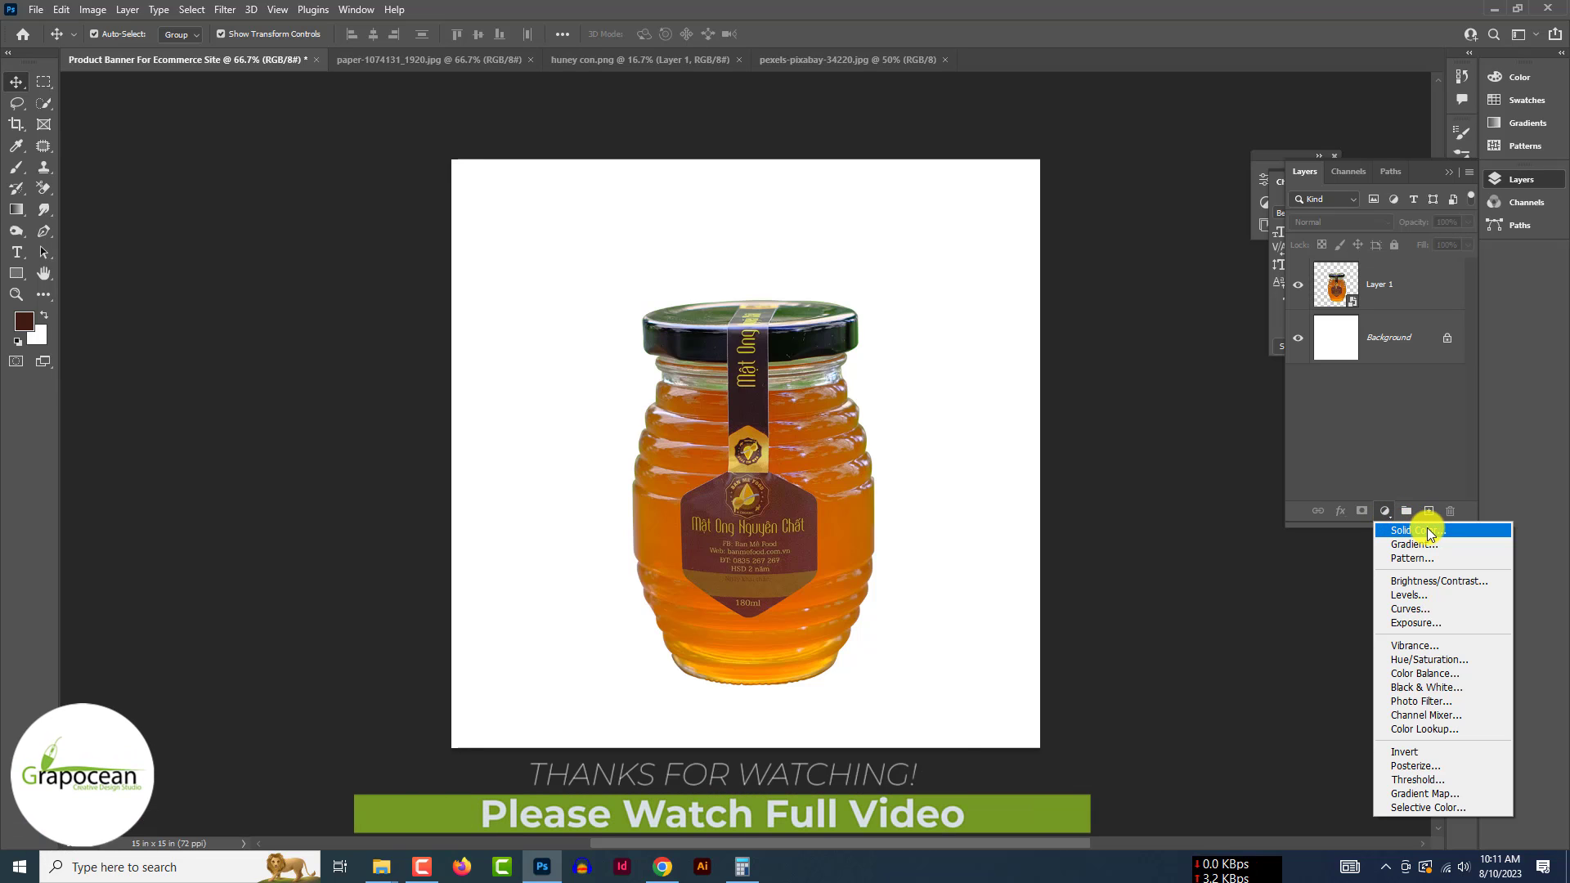
- Add an orange Solid Color fill layer and move it below the jar layer
{"action": "left_click", "coordinate": [1419, 531]}
{"action": "left_click_drag", "start_coordinate": [1349, 619], "coordinate": [1352, 566]}
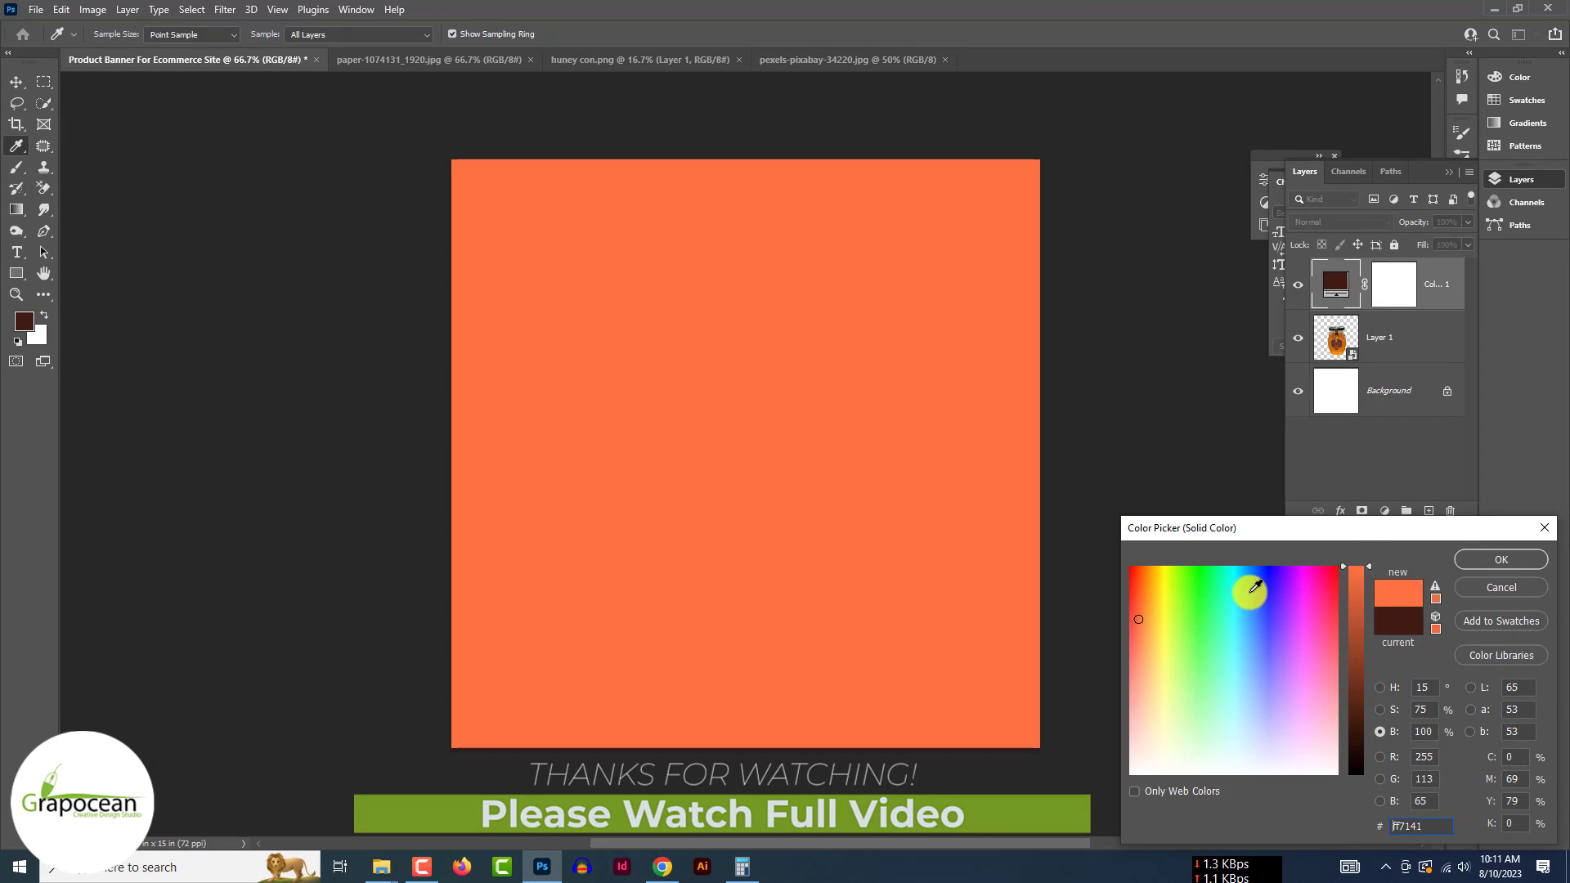
{"action": "left_click_drag", "start_coordinate": [1177, 582], "coordinate": [1154, 569]}
{"action": "left_click", "coordinate": [1471, 559]}
{"action": "left_click_drag", "start_coordinate": [1432, 289], "coordinate": [1350, 398]}
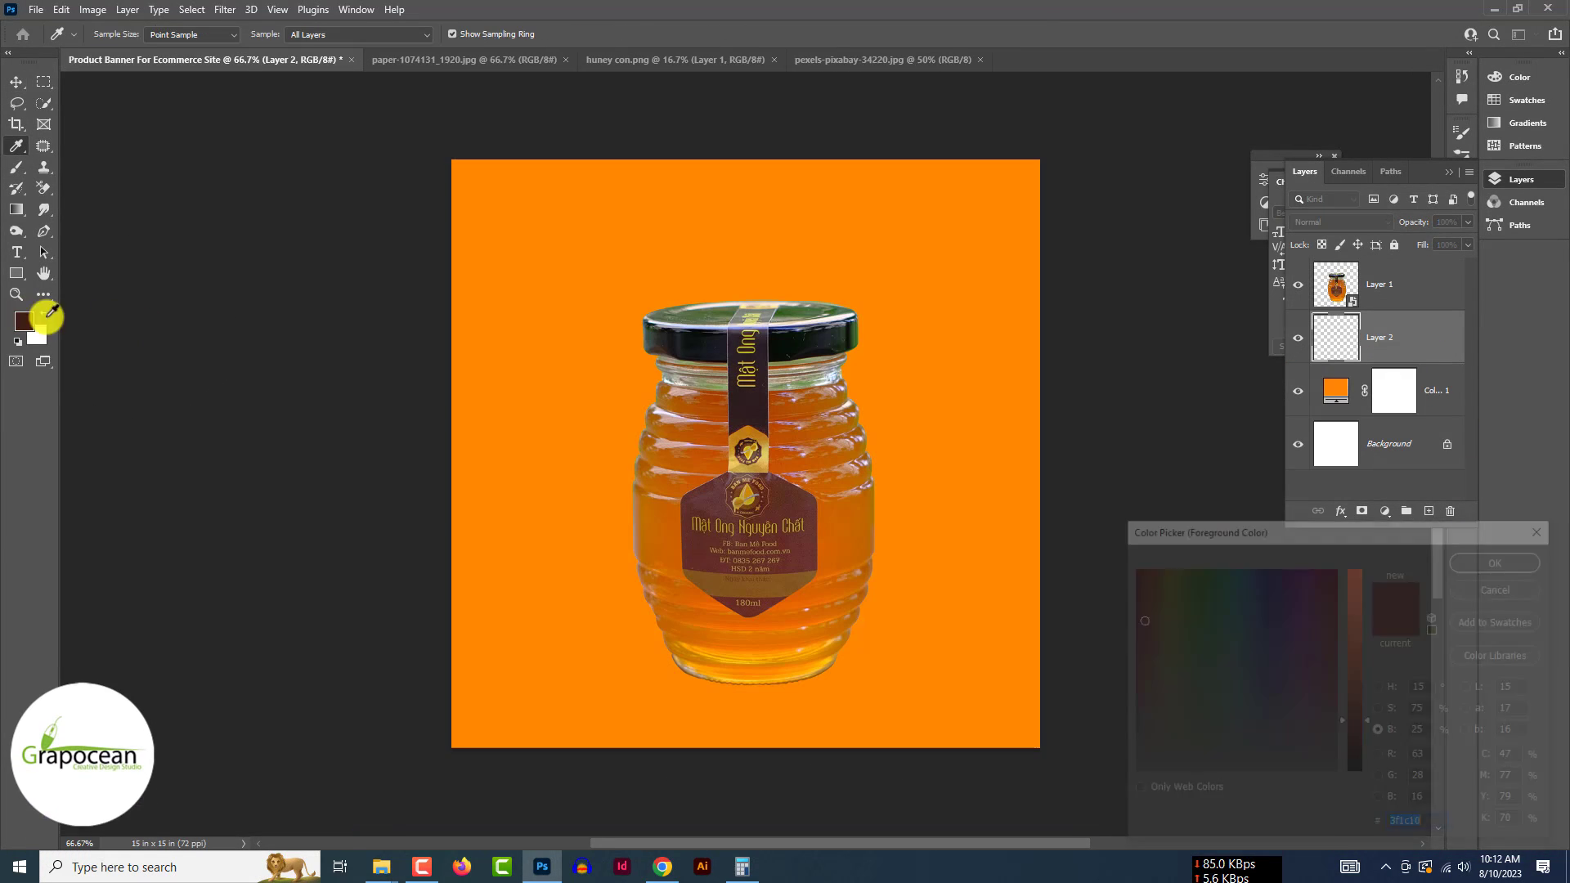
- Paint a soft low-opacity yellow glow behind the jar lid
{"action": "left_click", "coordinate": [582, 255]}
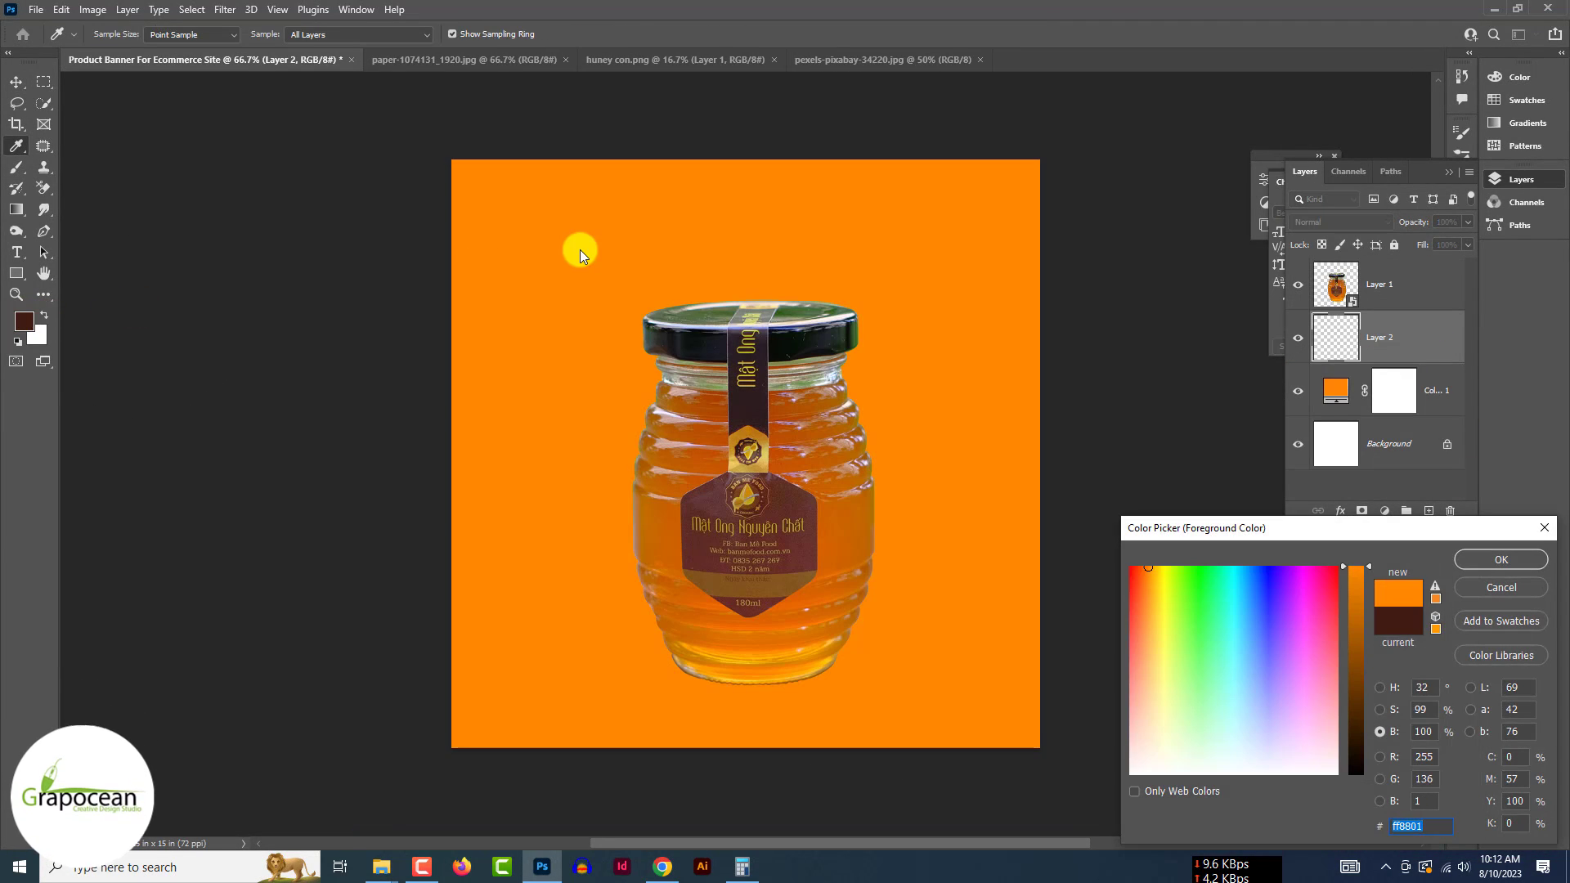
{"action": "left_click", "coordinate": [1470, 557]}
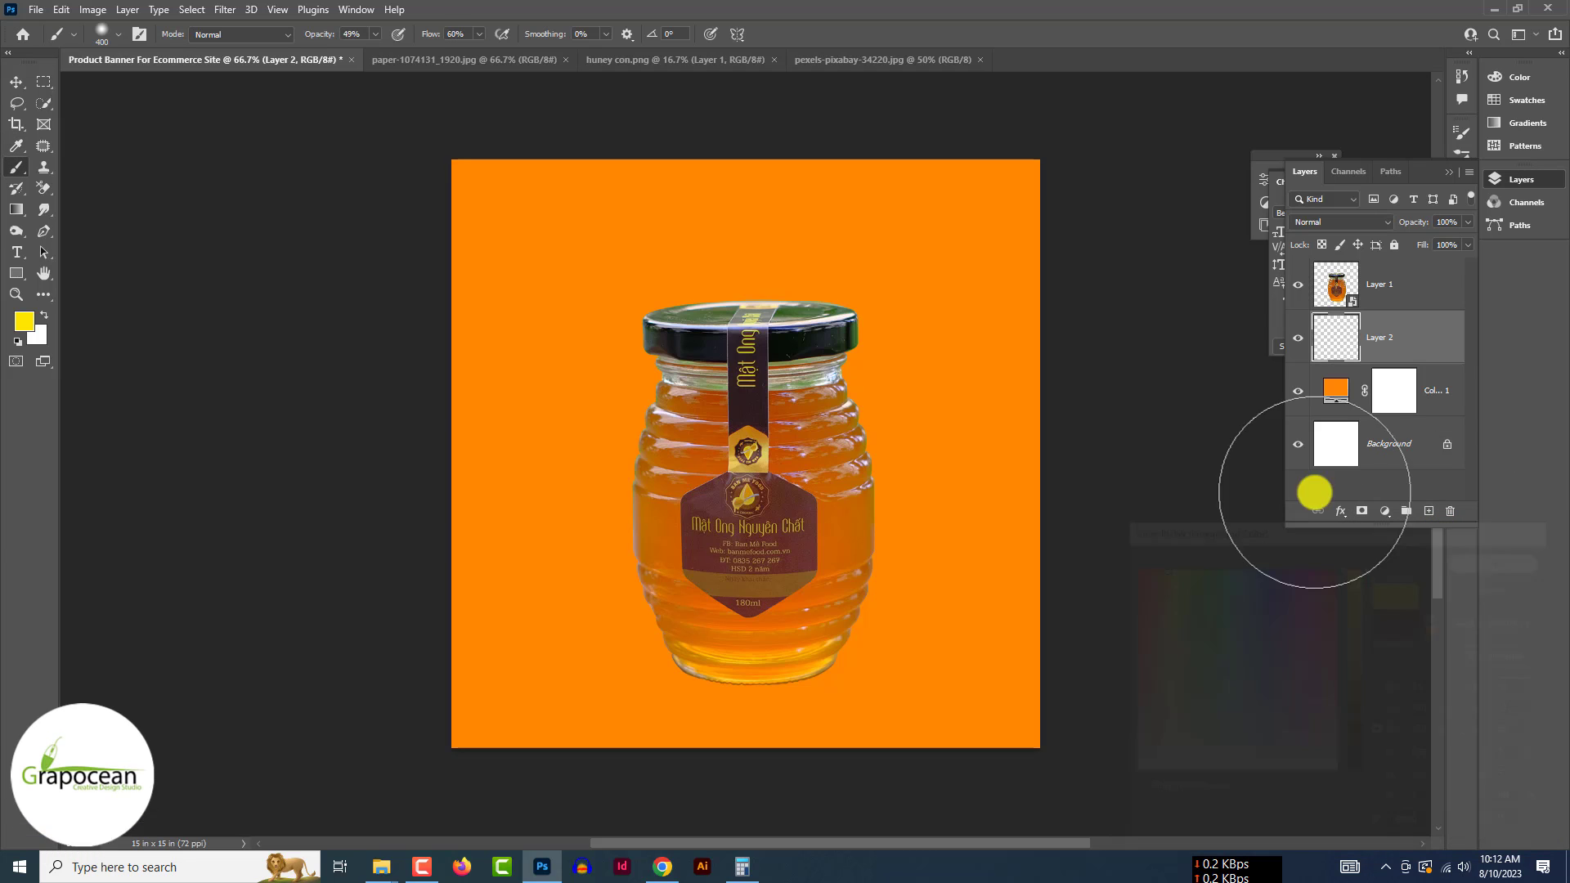
{"action": "left_click", "coordinate": [747, 321]}
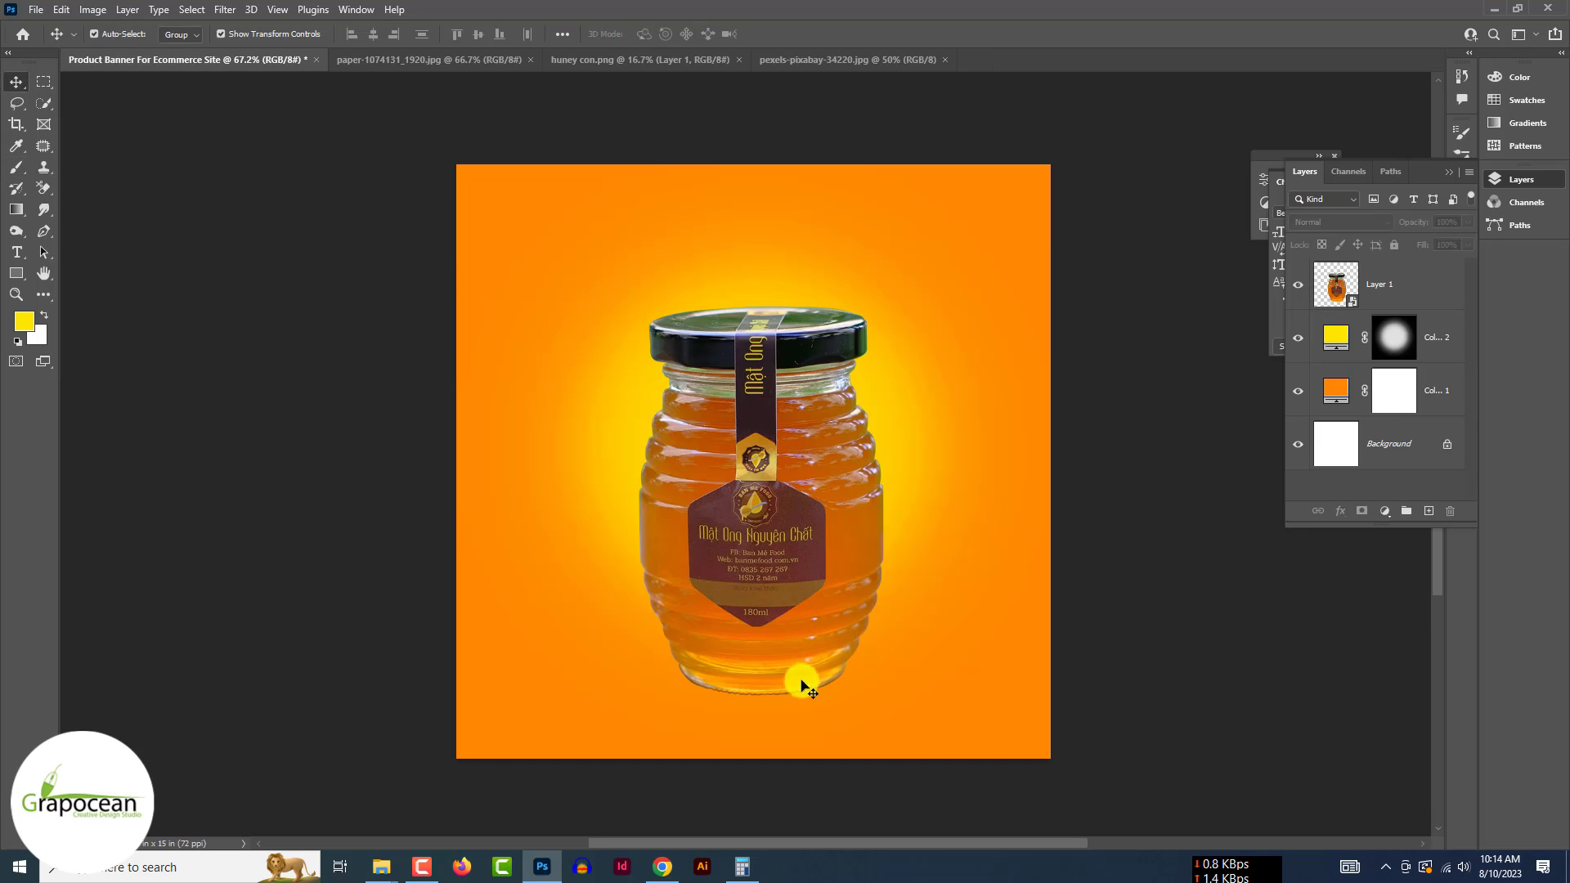
{"action": "left_click", "coordinate": [833, 559]}
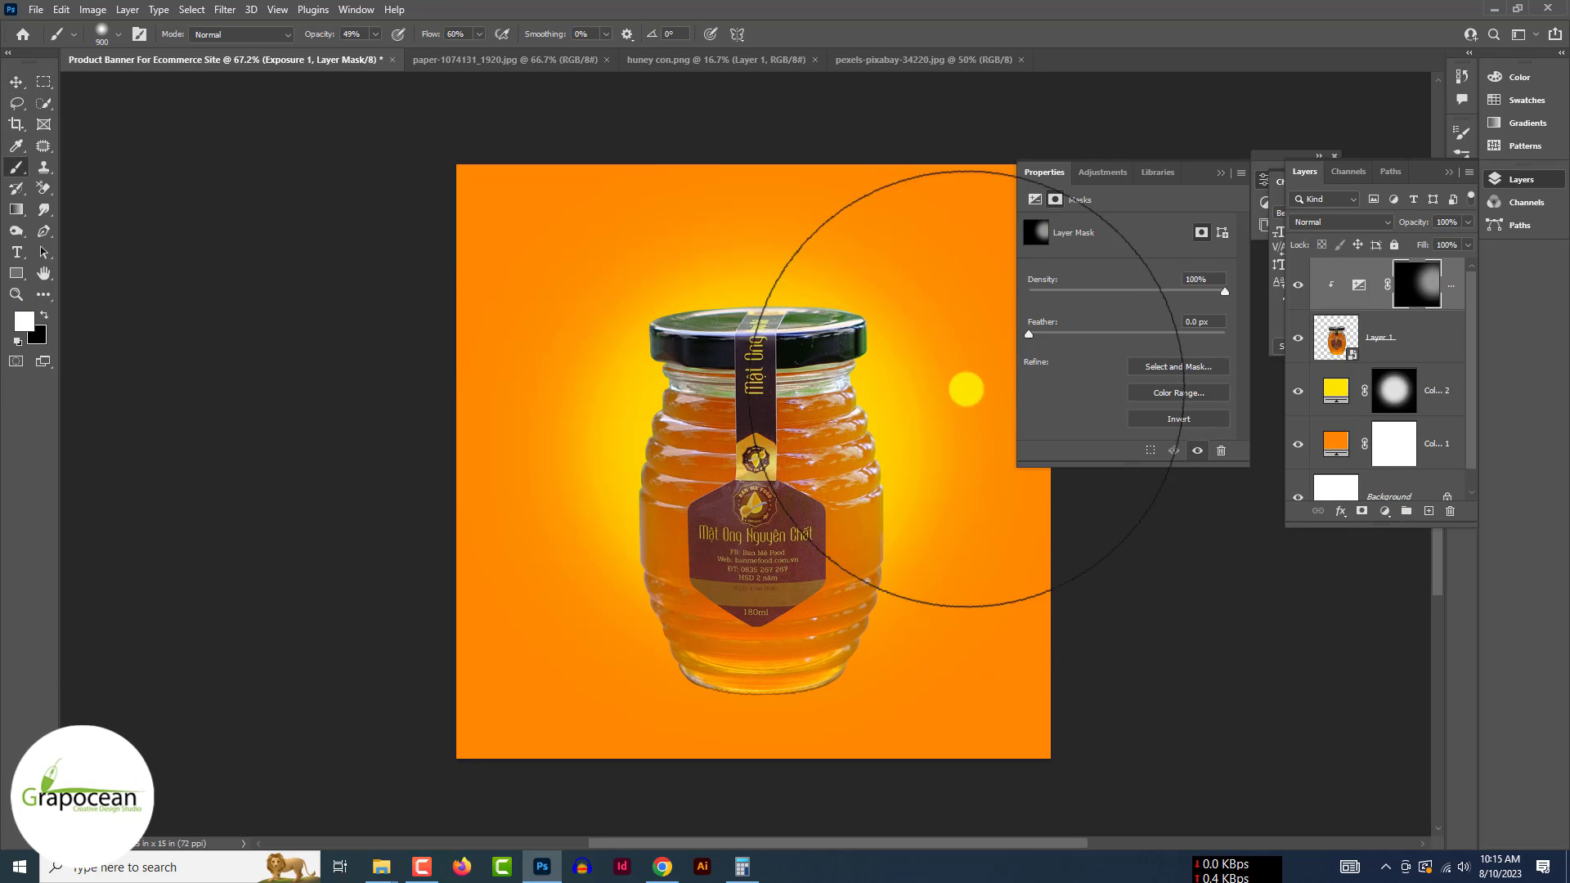
- Paint white strokes down the jar's left and right edges on the Exposure mask with a smaller soft brush
{"action": "key", "text": "bracketleft"}
{"action": "key", "text": "bracketleft"}
{"action": "key", "text": "bracketleft"}
{"action": "key", "text": "bracketleft"}
{"action": "key", "text": "bracketleft"}
{"action": "key", "text": "bracketleft"}
{"action": "key", "text": "bracketleft"}
{"action": "key", "text": "bracketleft"}
{"action": "key", "text": "bracketleft"}
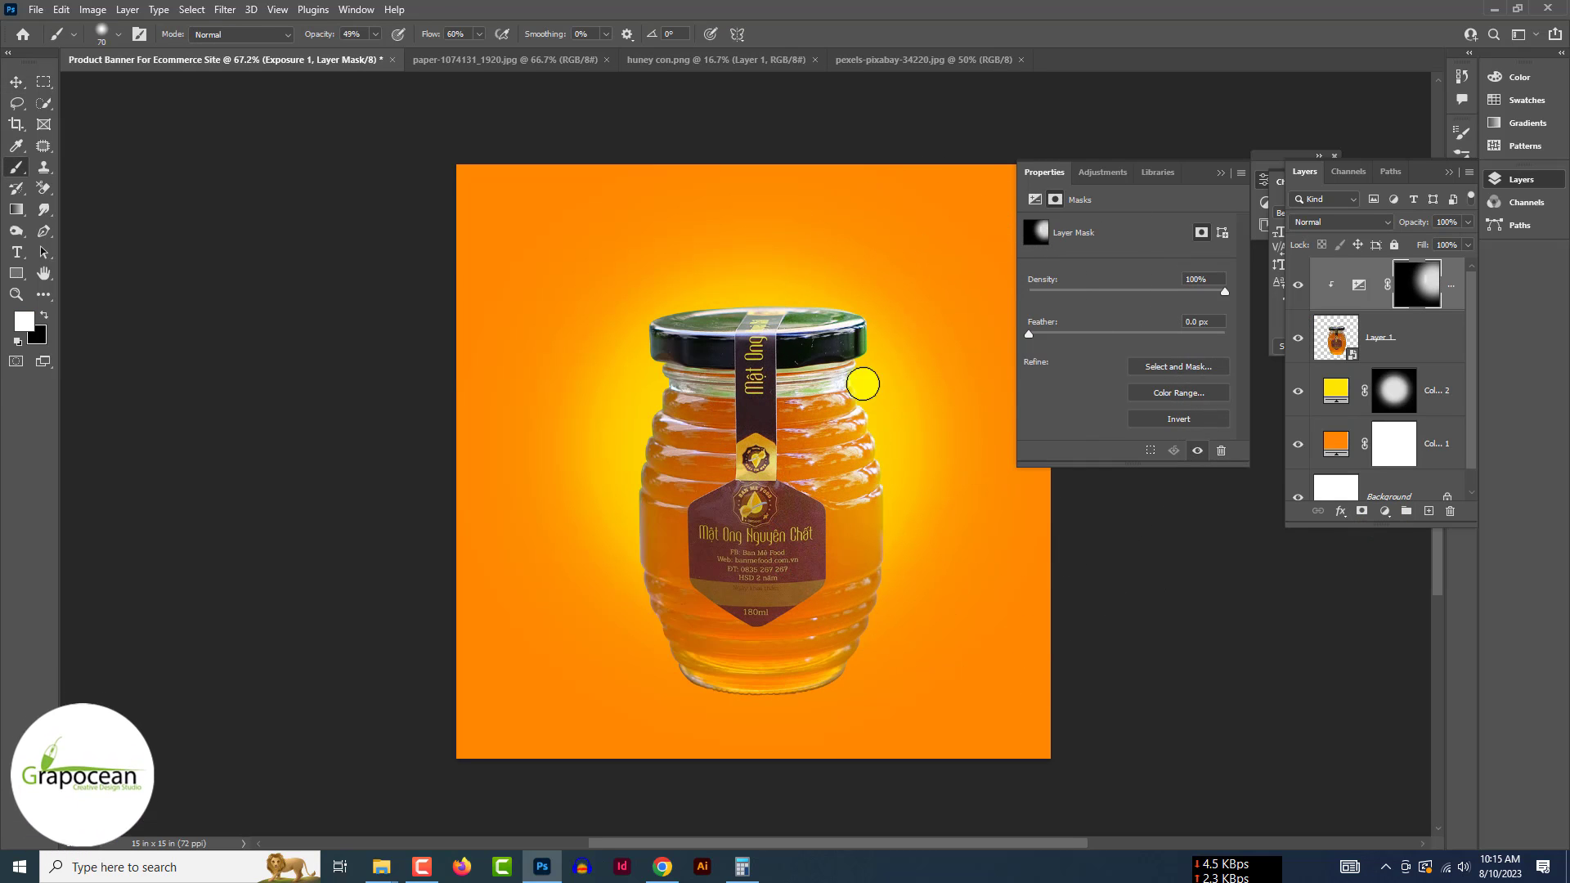
{"action": "mouse_move", "coordinate": [862, 385]}
{"action": "left_mouse_down"}
{"action": "mouse_move", "coordinate": [899, 501]}
{"action": "mouse_move", "coordinate": [861, 634]}
{"action": "left_mouse_up"}
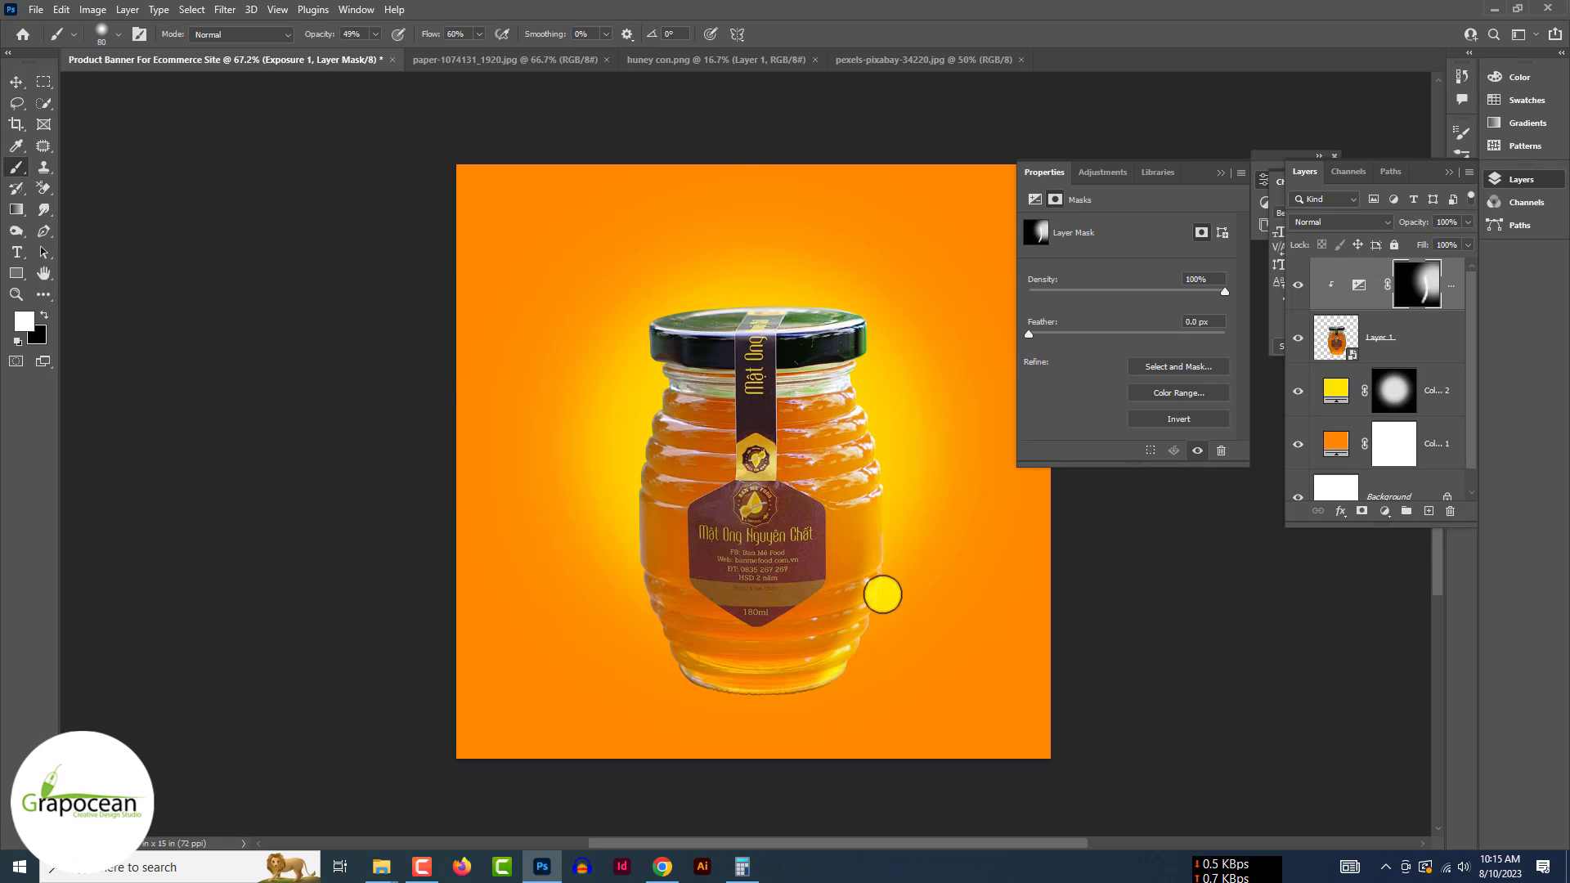
{"action": "mouse_move", "coordinate": [666, 648]}
{"action": "left_mouse_down"}
{"action": "mouse_move", "coordinate": [648, 385]}
{"action": "mouse_move", "coordinate": [674, 435]}
{"action": "left_mouse_up"}
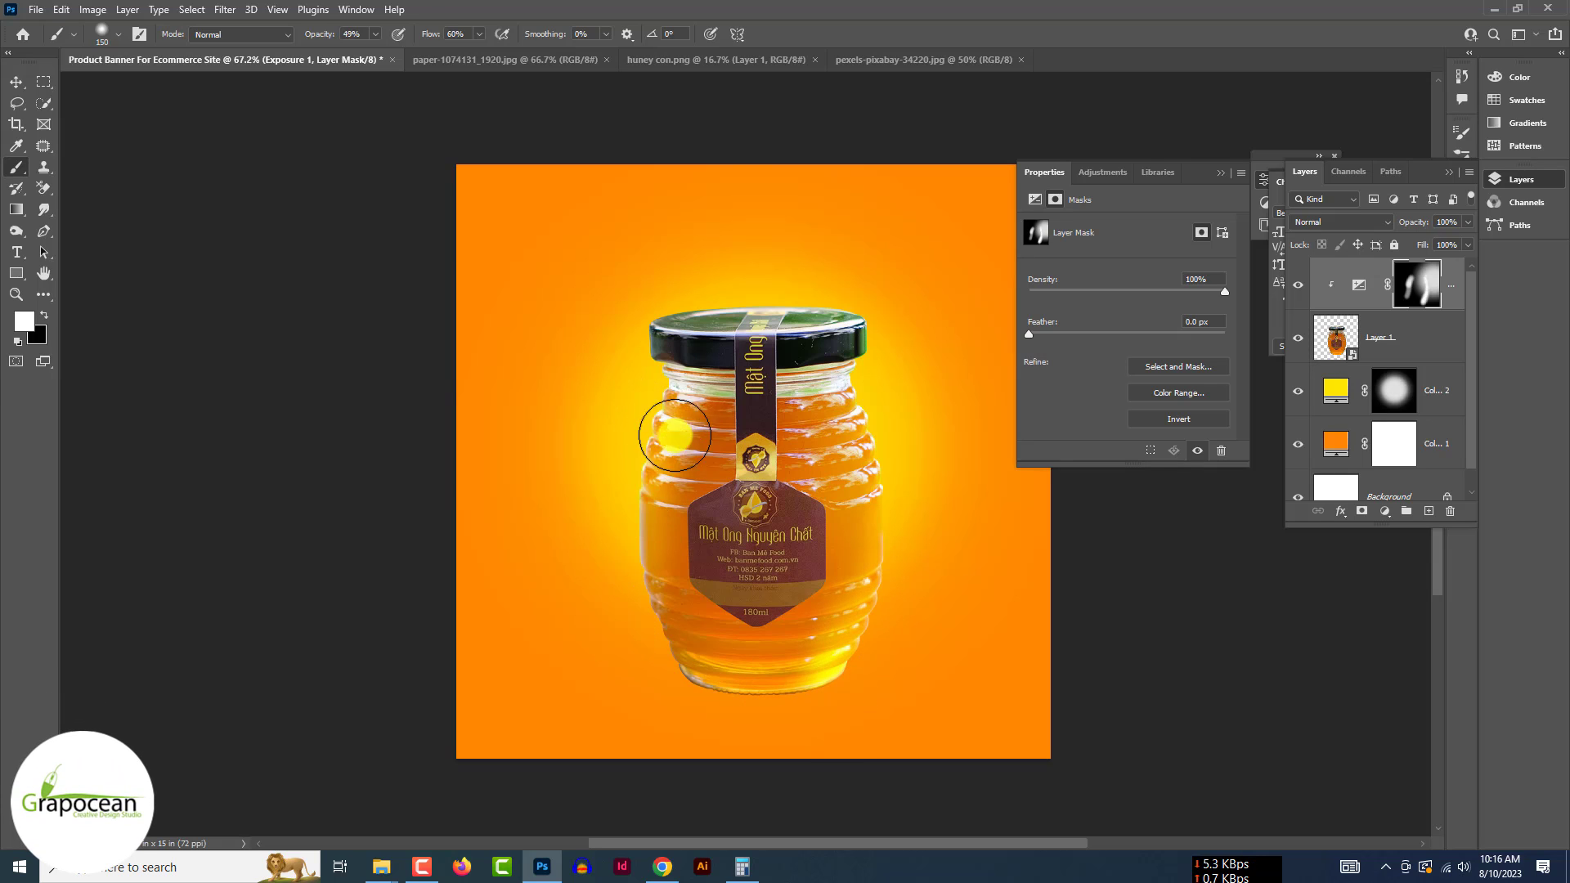
{"action": "mouse_move", "coordinate": [746, 725]}
{"action": "left_mouse_down"}
{"action": "mouse_move", "coordinate": [726, 635]}
{"action": "mouse_move", "coordinate": [704, 375]}
{"action": "mouse_move", "coordinate": [729, 658]}
{"action": "mouse_move", "coordinate": [817, 641]}
{"action": "left_mouse_up"}
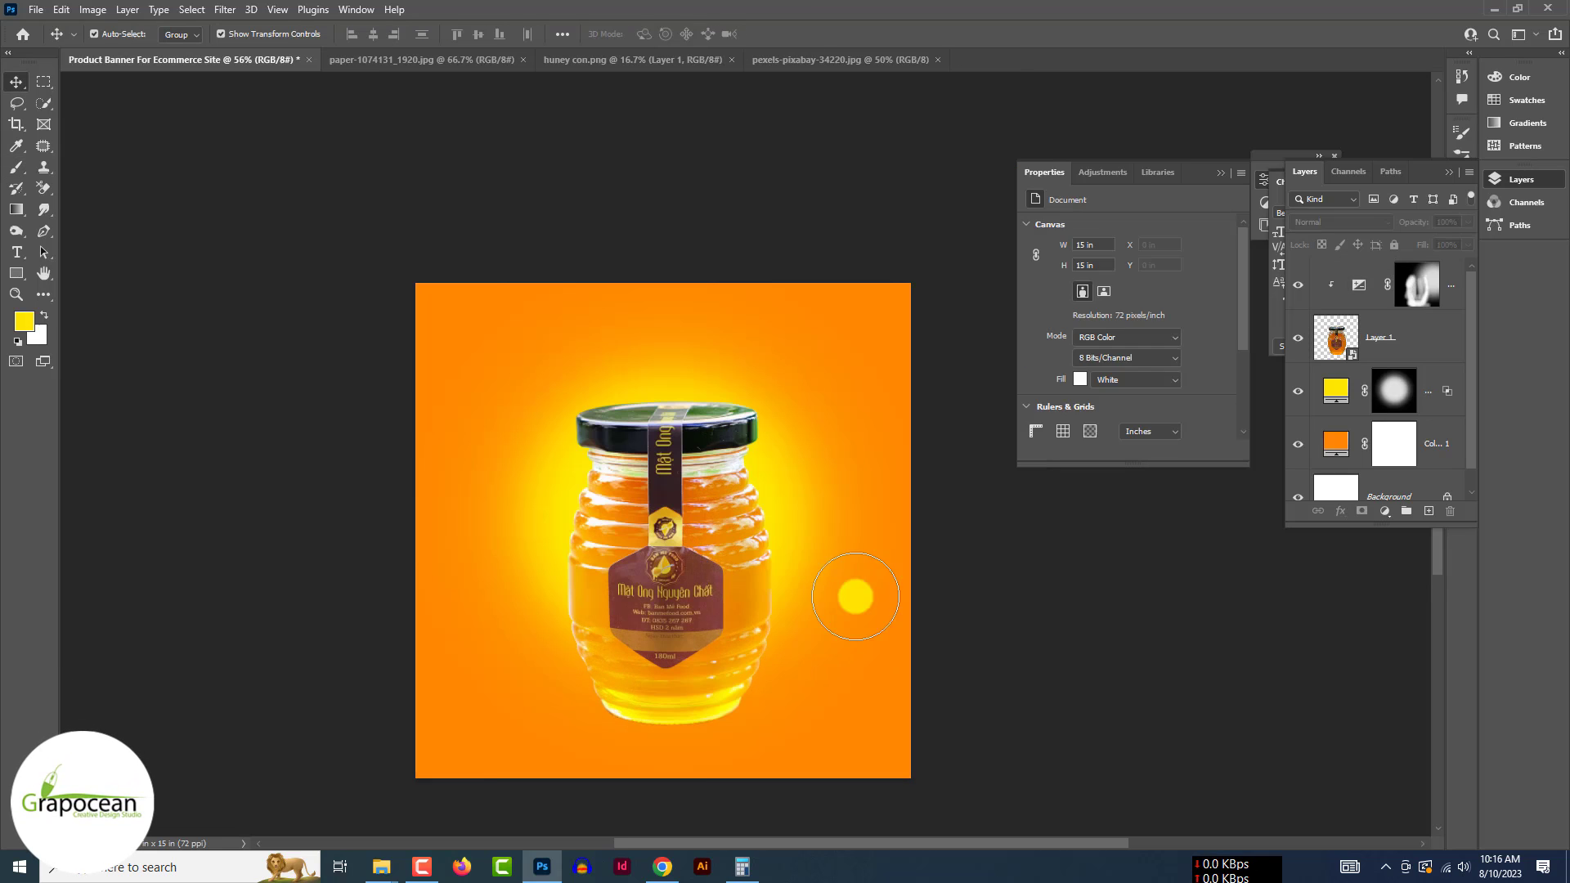
{"action": "left_click", "coordinate": [855, 597]}
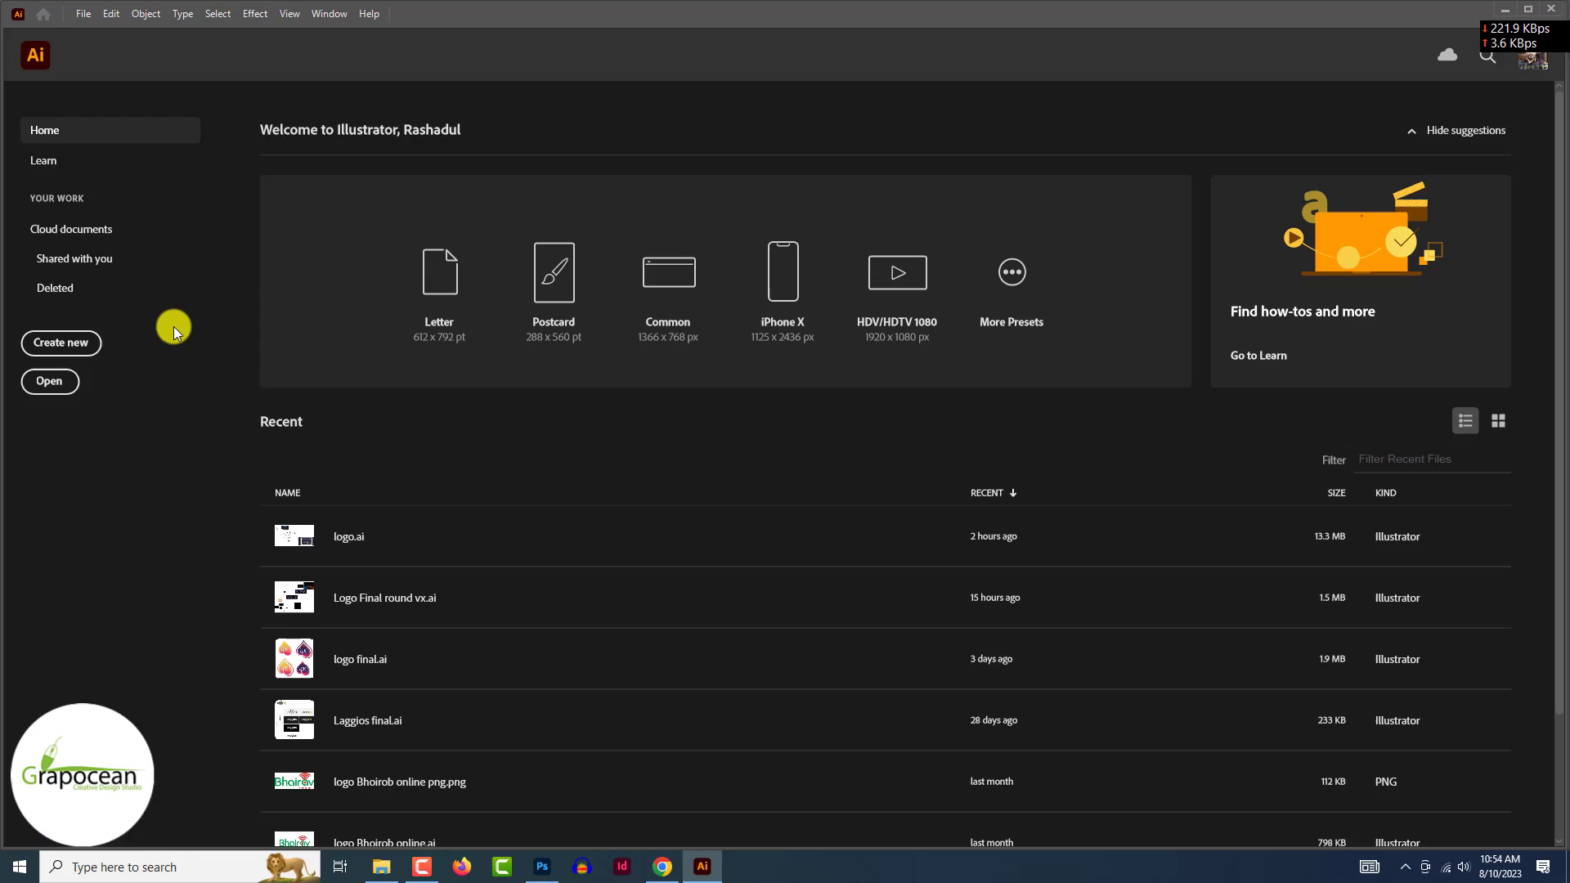
- Create a new Illustrator document and draw a hexagon with the Polygon Tool
{"action": "left_click", "coordinate": [79, 344]}
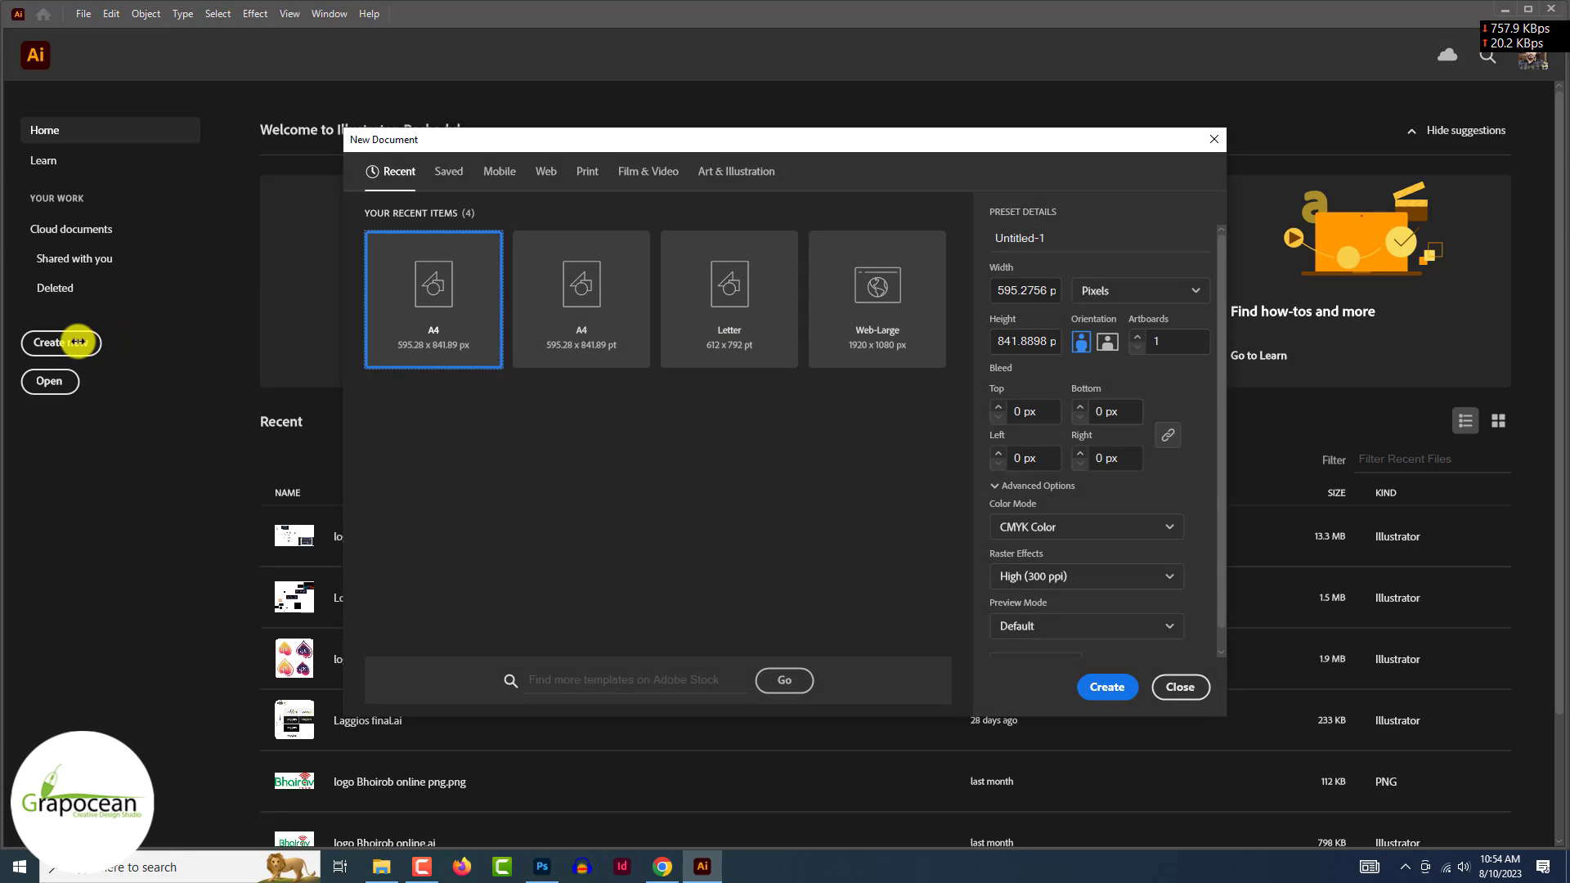
{"action": "left_click", "coordinate": [1098, 690]}
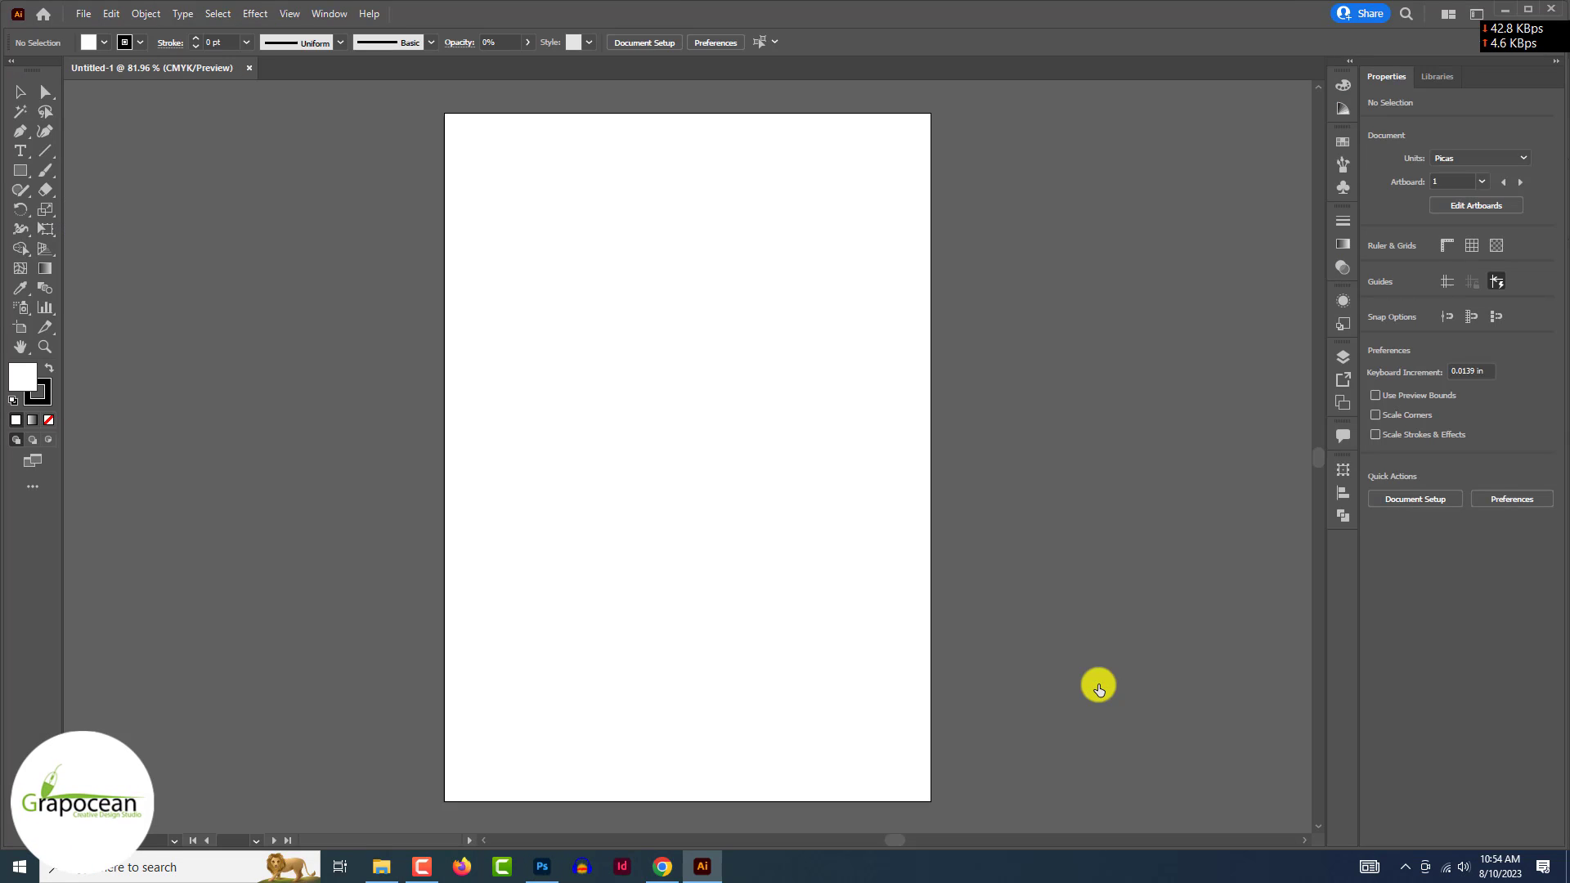
{"action": "left_click", "coordinate": [23, 171]}
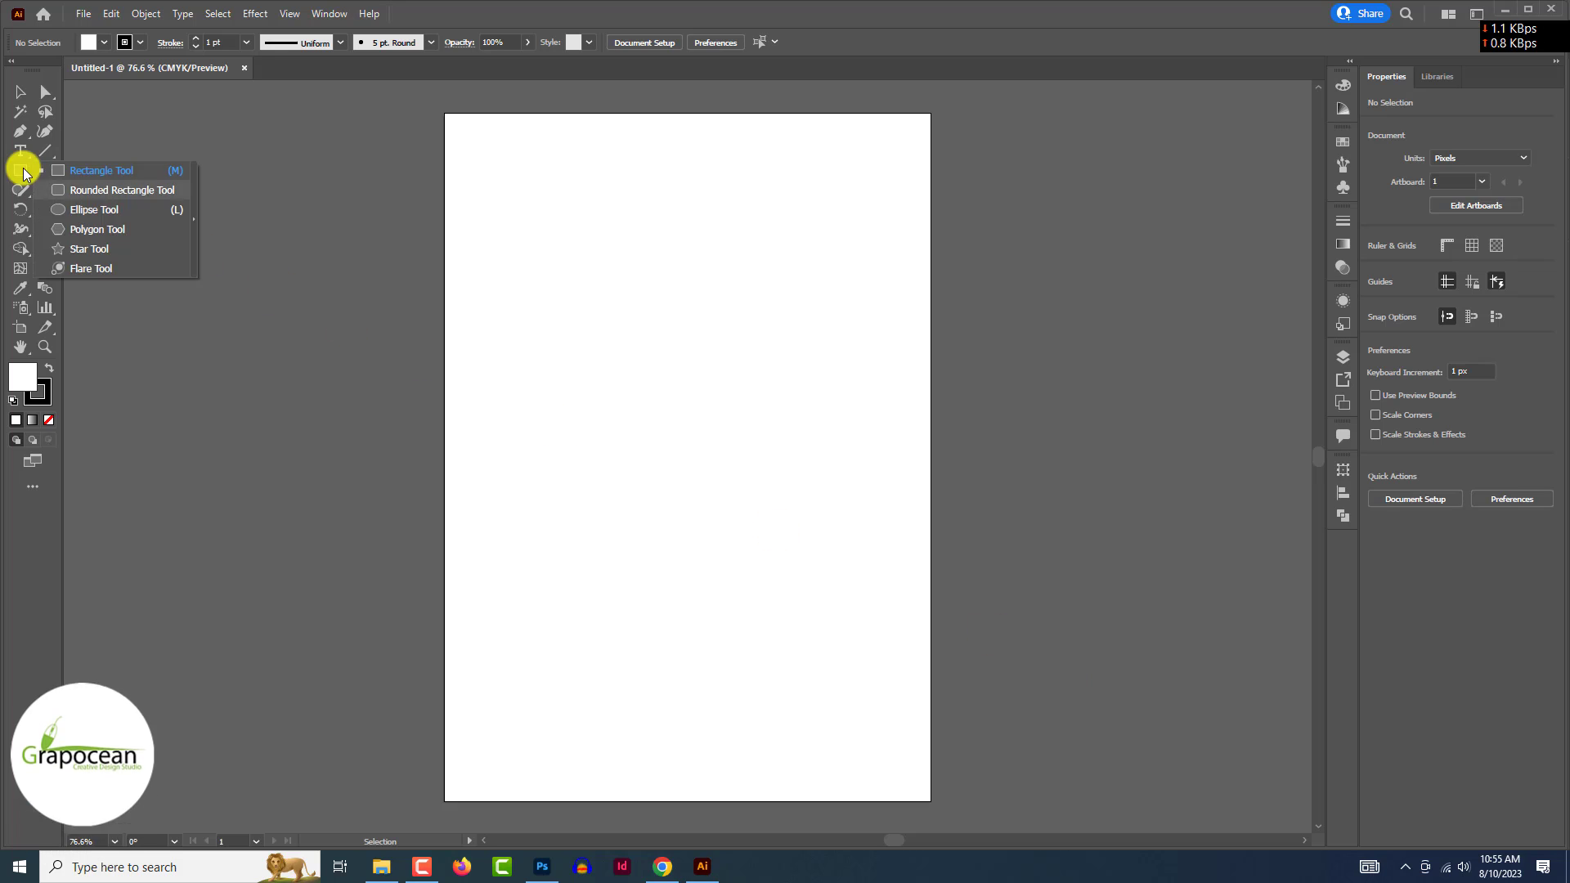
{"action": "left_click", "coordinate": [71, 229]}
{"action": "left_click_drag", "start_coordinate": [235, 281], "coordinate": [264, 318]}
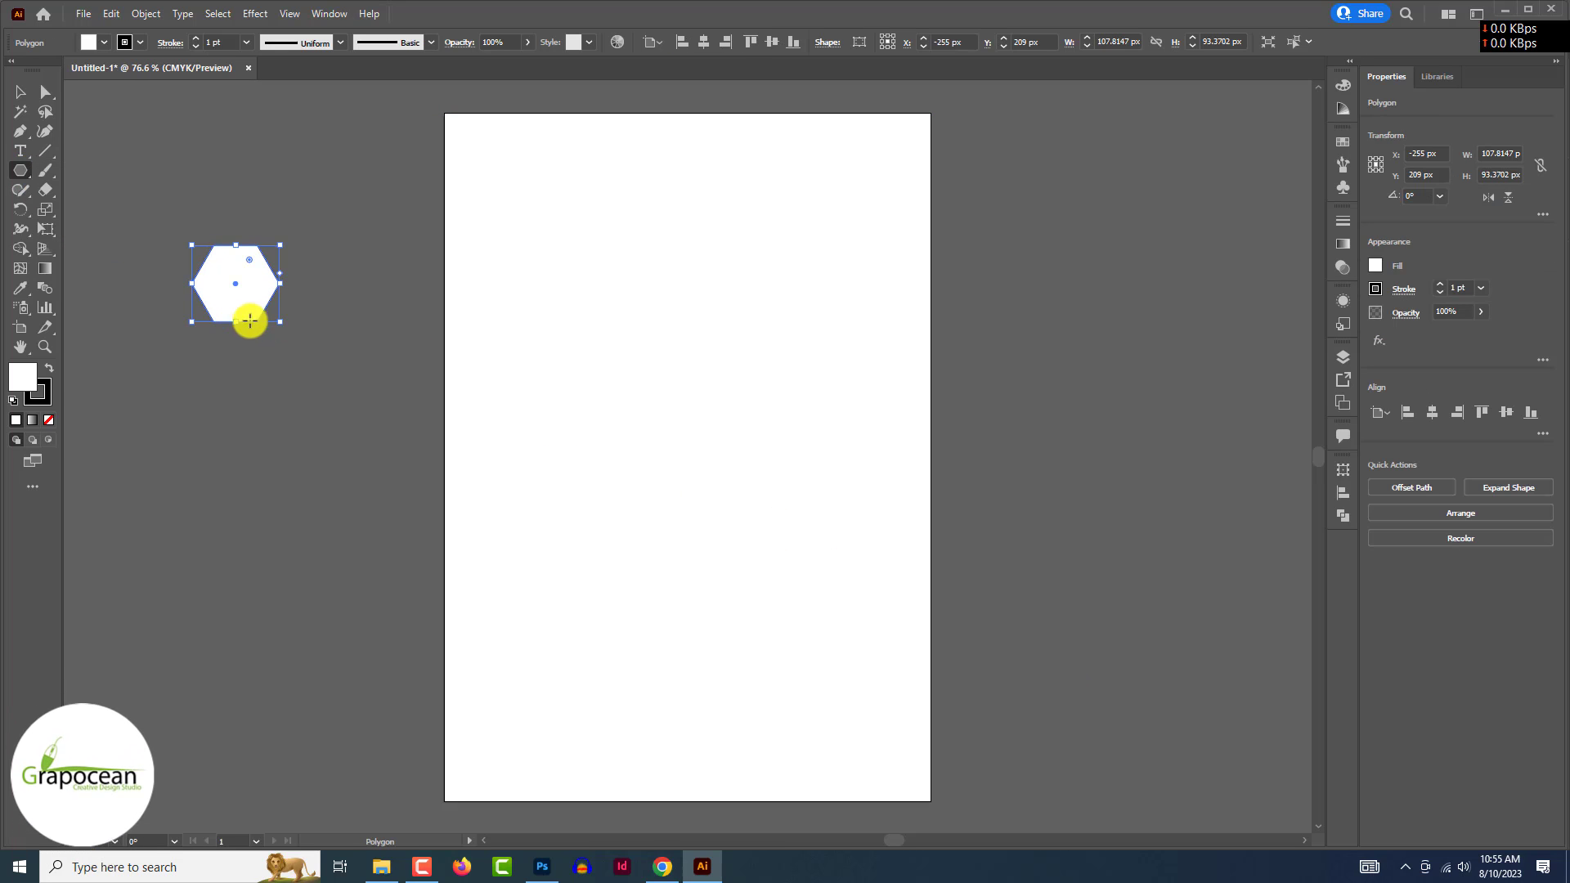
- Swap the hexagon's fill and stroke, set the fill to None, and reselect it
{"action": "left_click", "coordinate": [49, 368]}
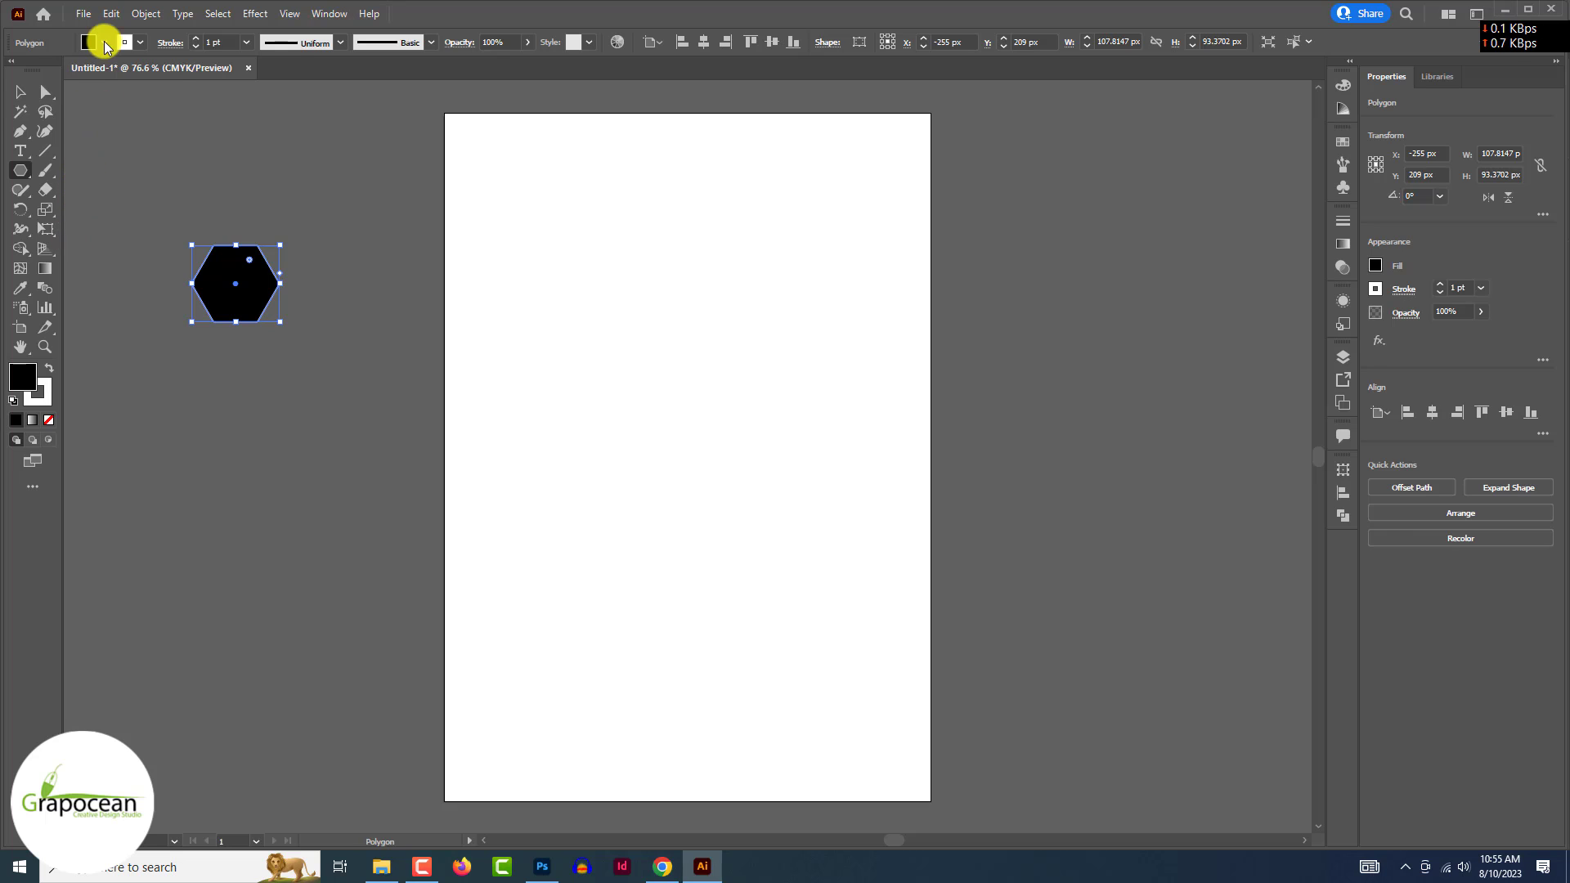
{"action": "left_click", "coordinate": [104, 42]}
{"action": "left_click", "coordinate": [13, 73]}
{"action": "key", "text": "Escape"}
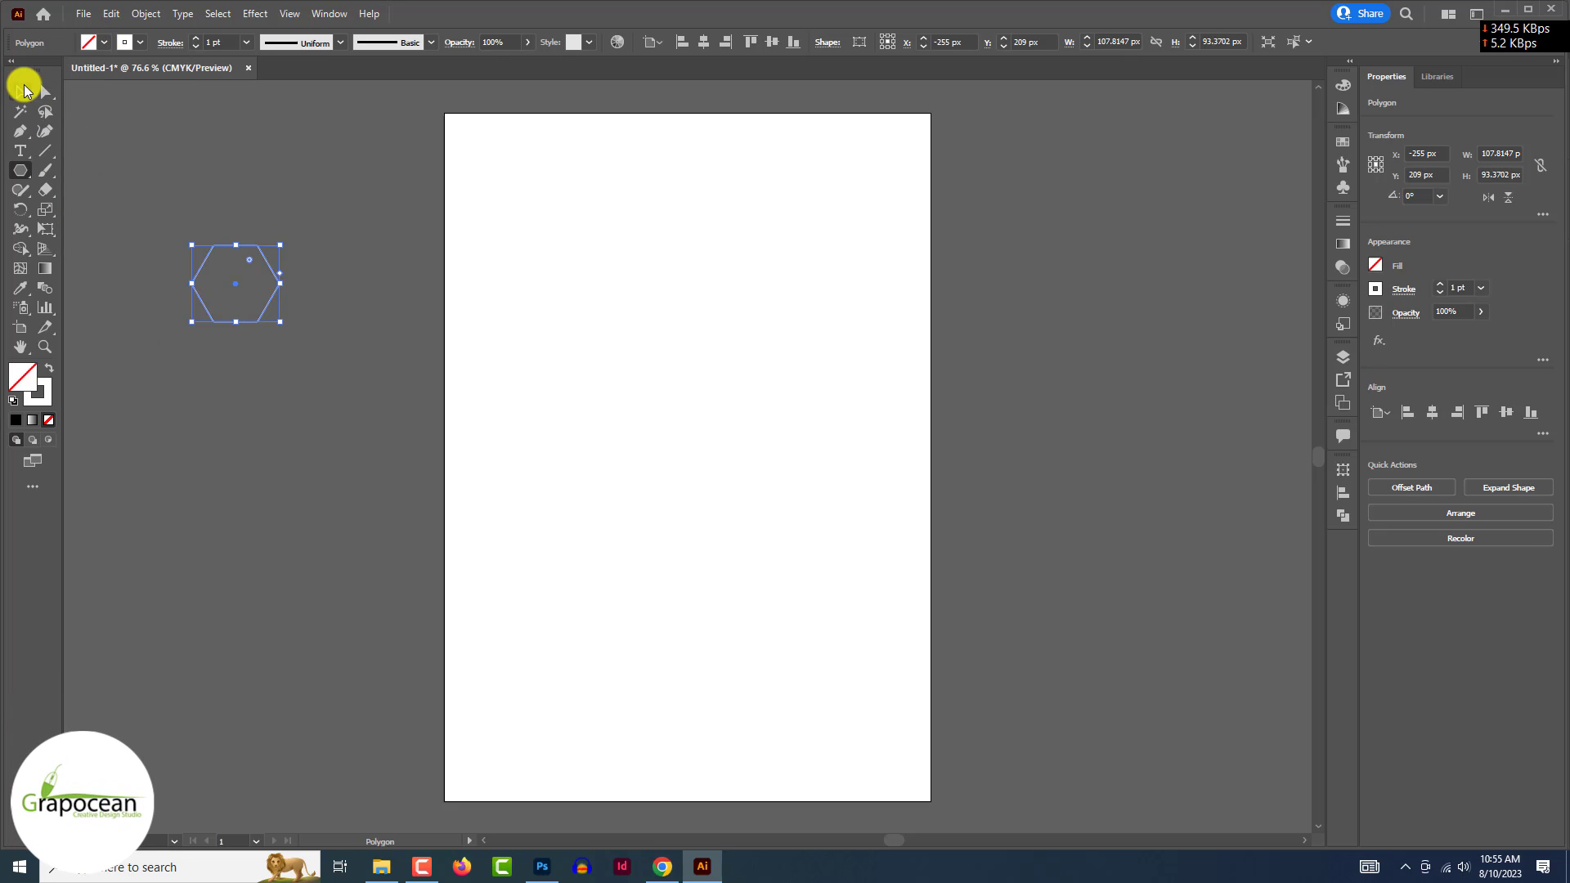
{"action": "left_click", "coordinate": [20, 91]}
{"action": "left_click", "coordinate": [206, 138]}
{"action": "scroll", "coordinate": [260, 261], "scroll_direction": "up", "scroll_amount": 2}
{"action": "left_click", "coordinate": [291, 283]}
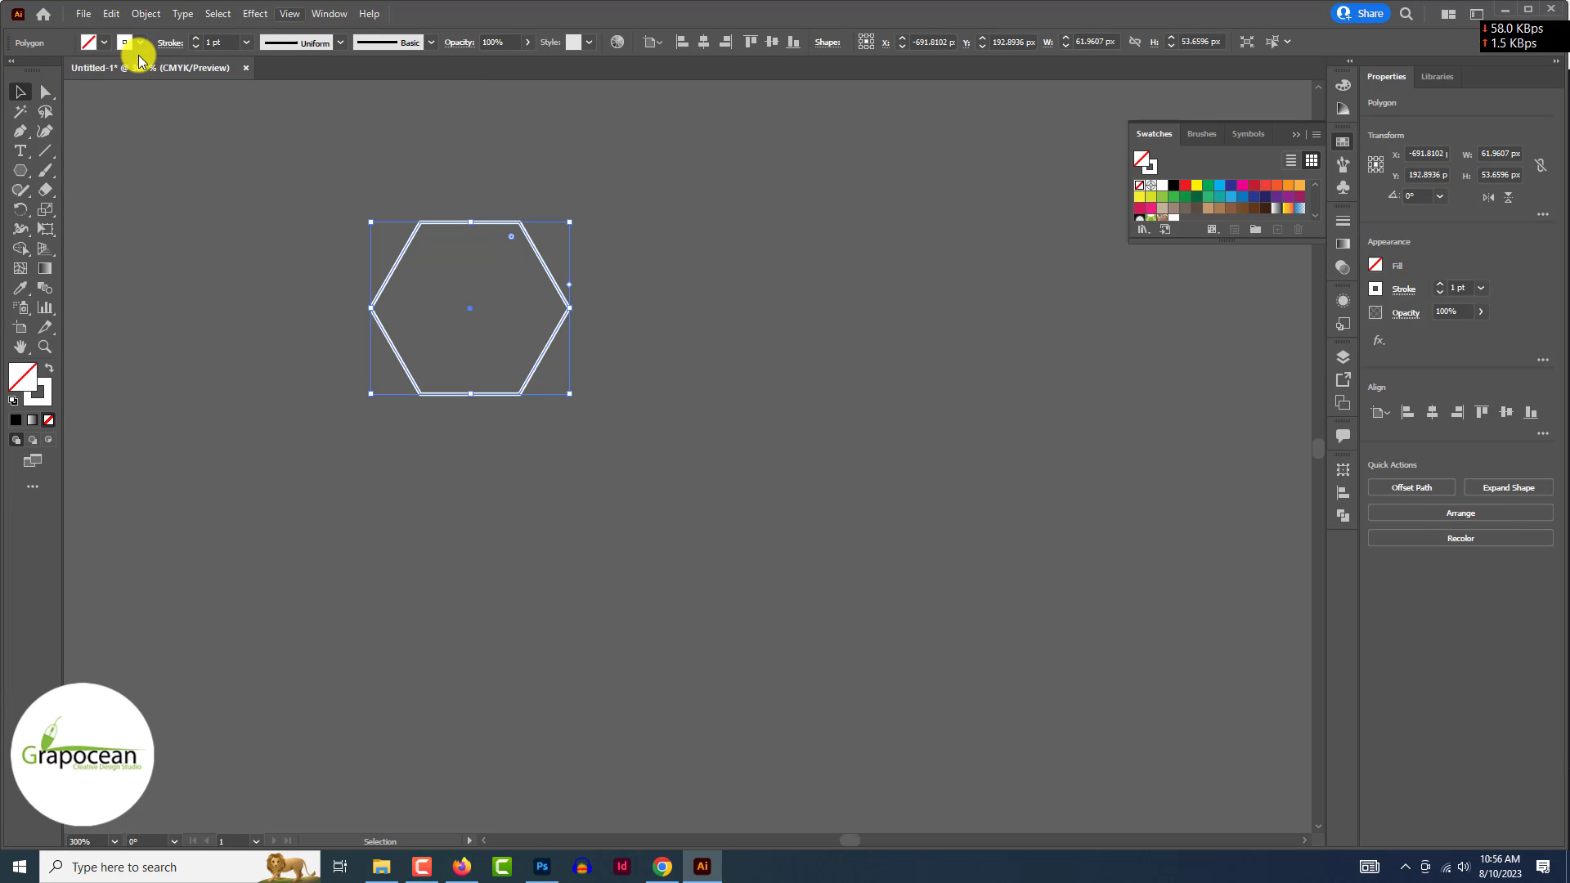
{"action": "left_click", "coordinate": [119, 13]}
- Make a new pattern swatch from the hexagon with Object > Pattern > Make
{"action": "mouse_move", "coordinate": [140, 13]}
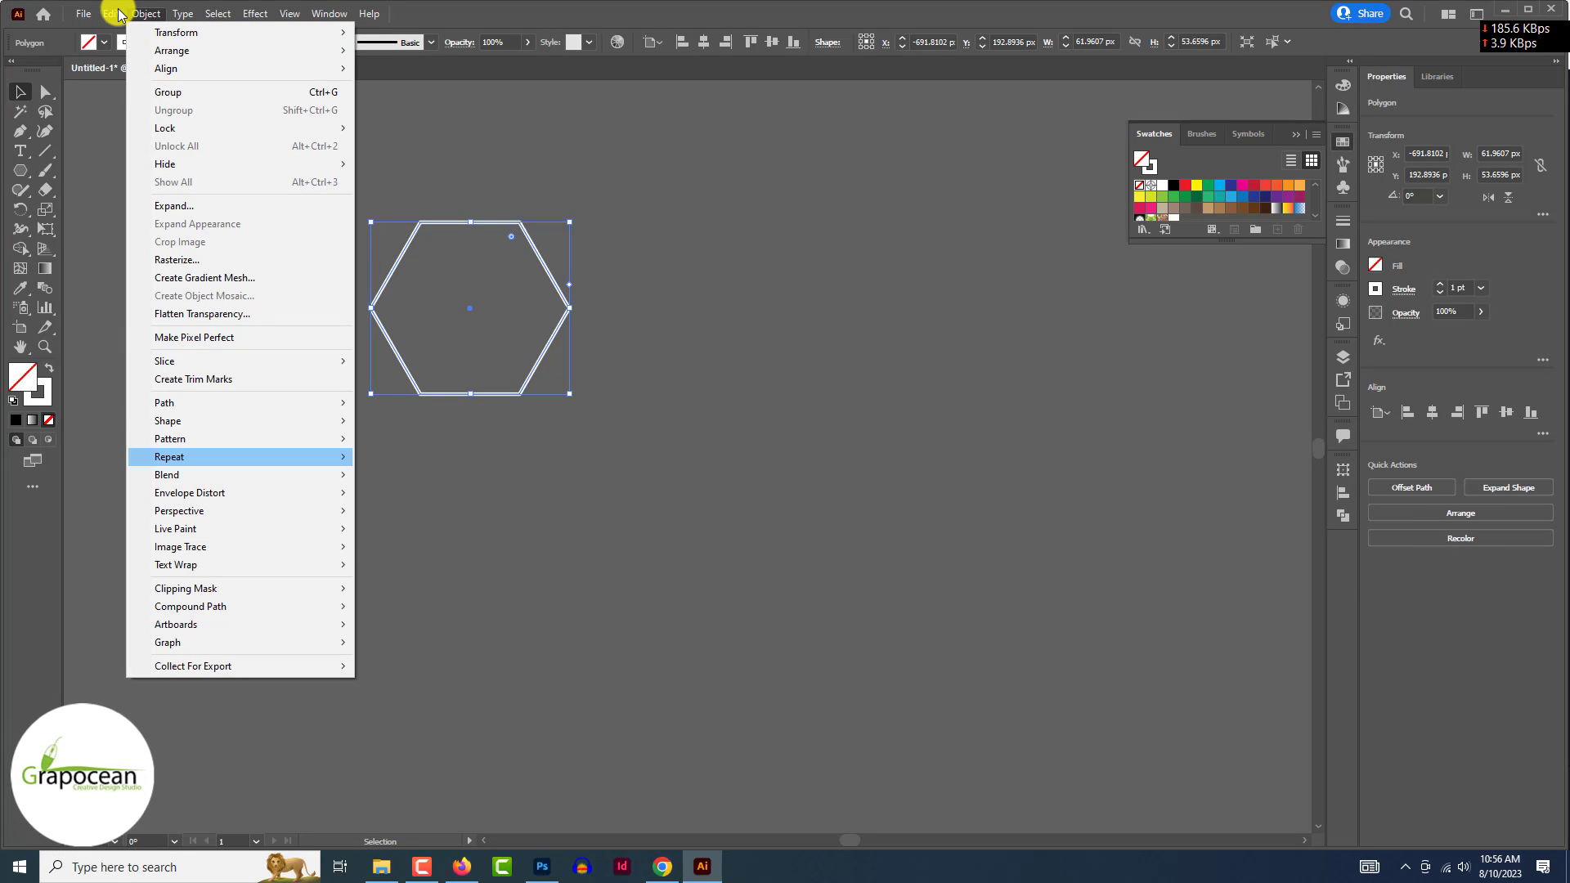
{"action": "mouse_move", "coordinate": [252, 438]}
{"action": "left_click", "coordinate": [412, 442]}
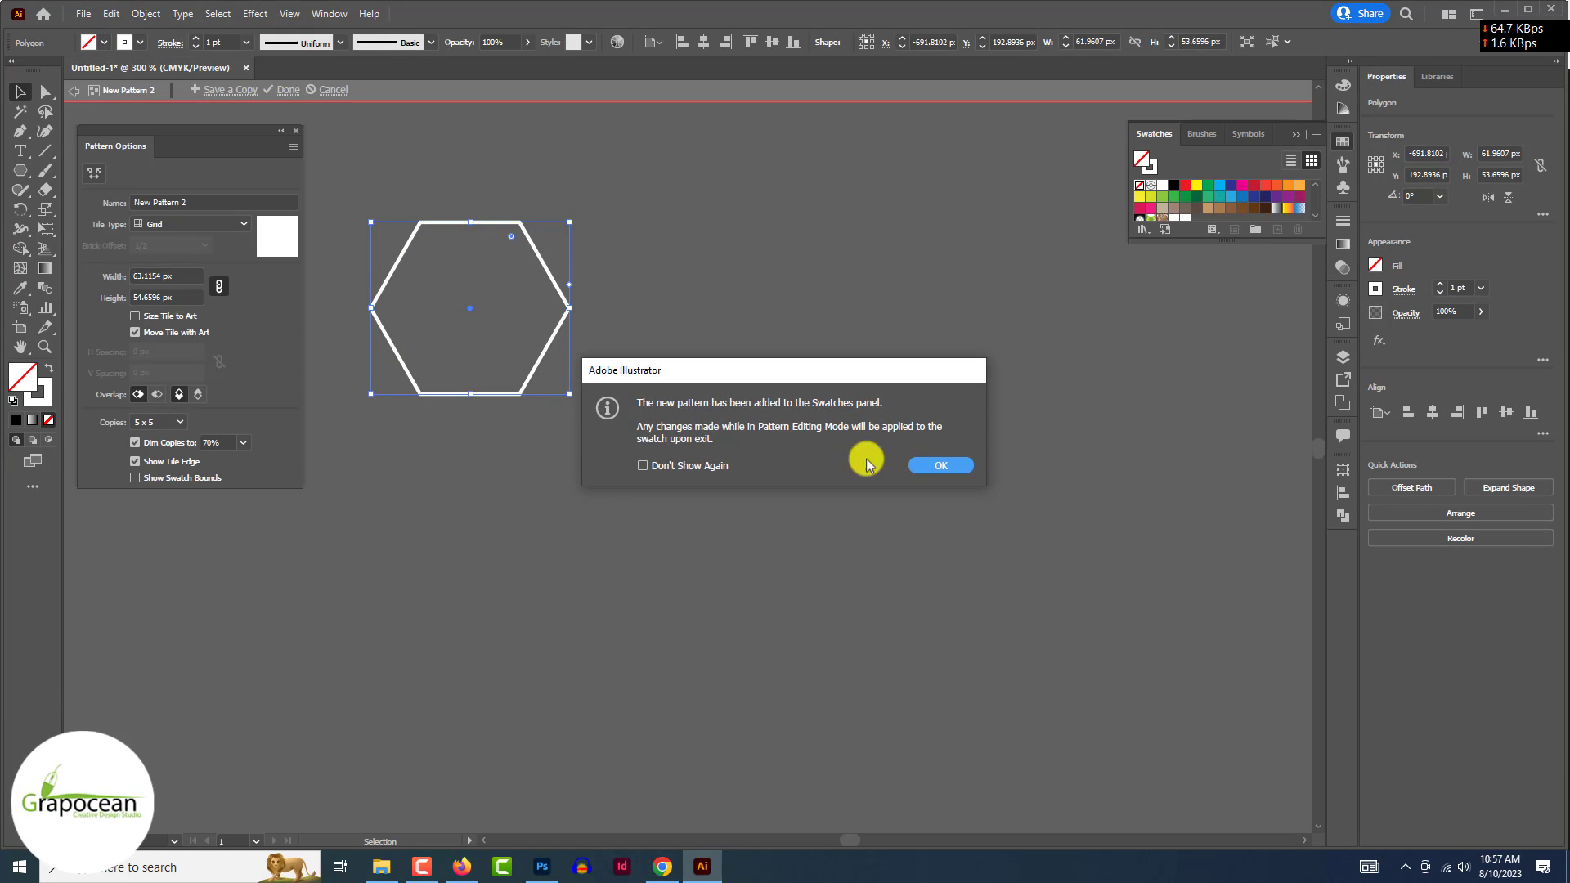
{"action": "left_click", "coordinate": [948, 459]}
- Set the pattern tile type to Brick by Column with a 1/2 brick offset
{"action": "left_click", "coordinate": [168, 224]}
{"action": "left_click", "coordinate": [191, 265]}
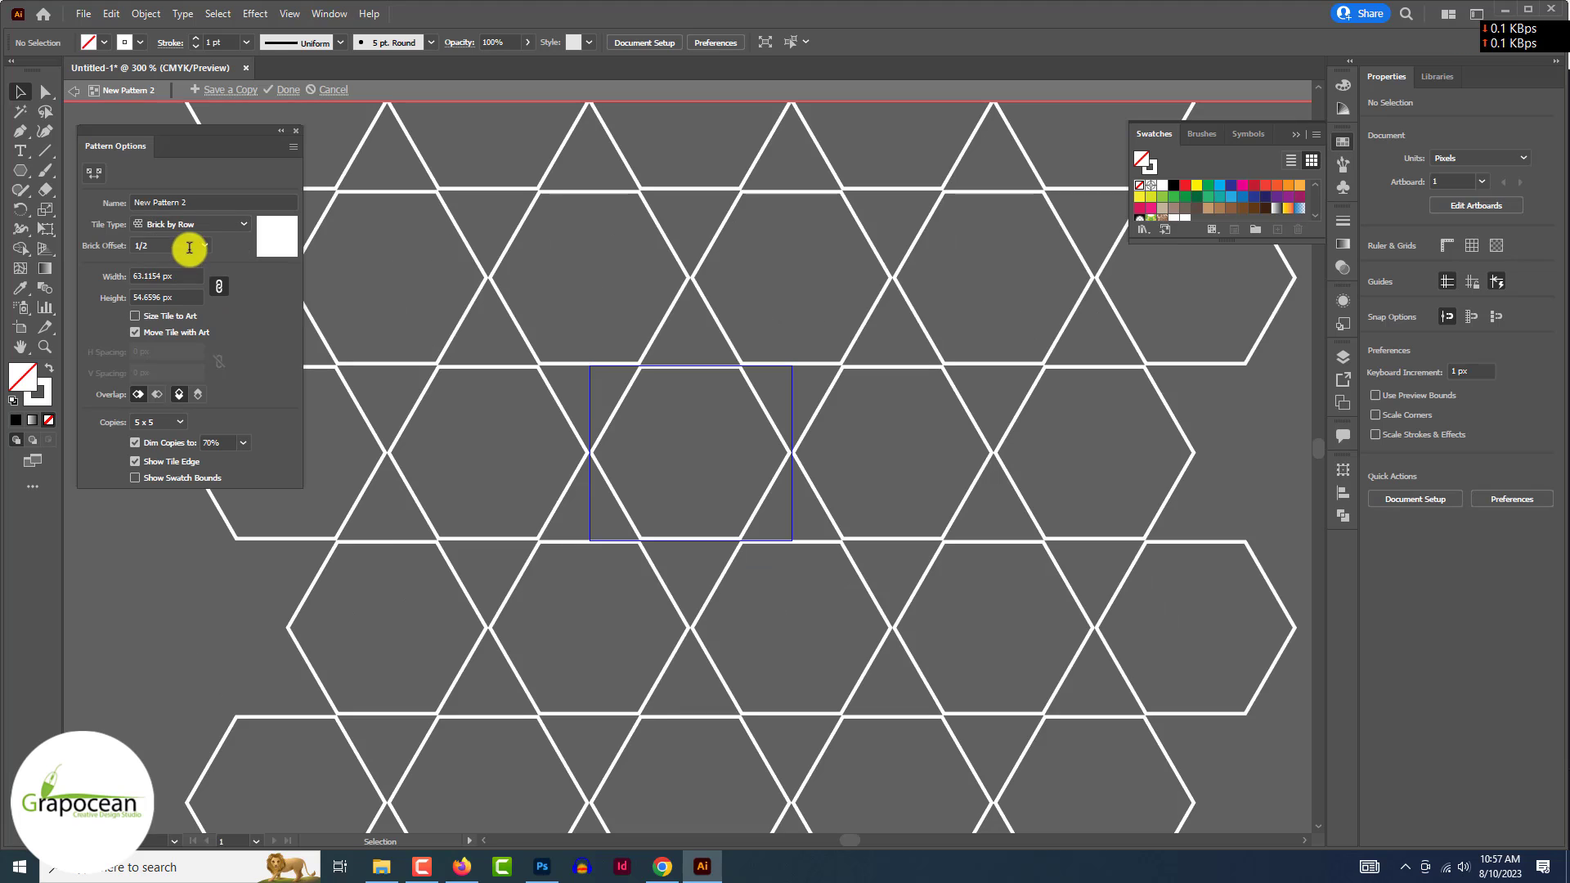
{"action": "left_click", "coordinate": [193, 244]}
{"action": "left_click", "coordinate": [199, 226]}
{"action": "left_click", "coordinate": [200, 226]}
{"action": "left_click", "coordinate": [192, 278]}
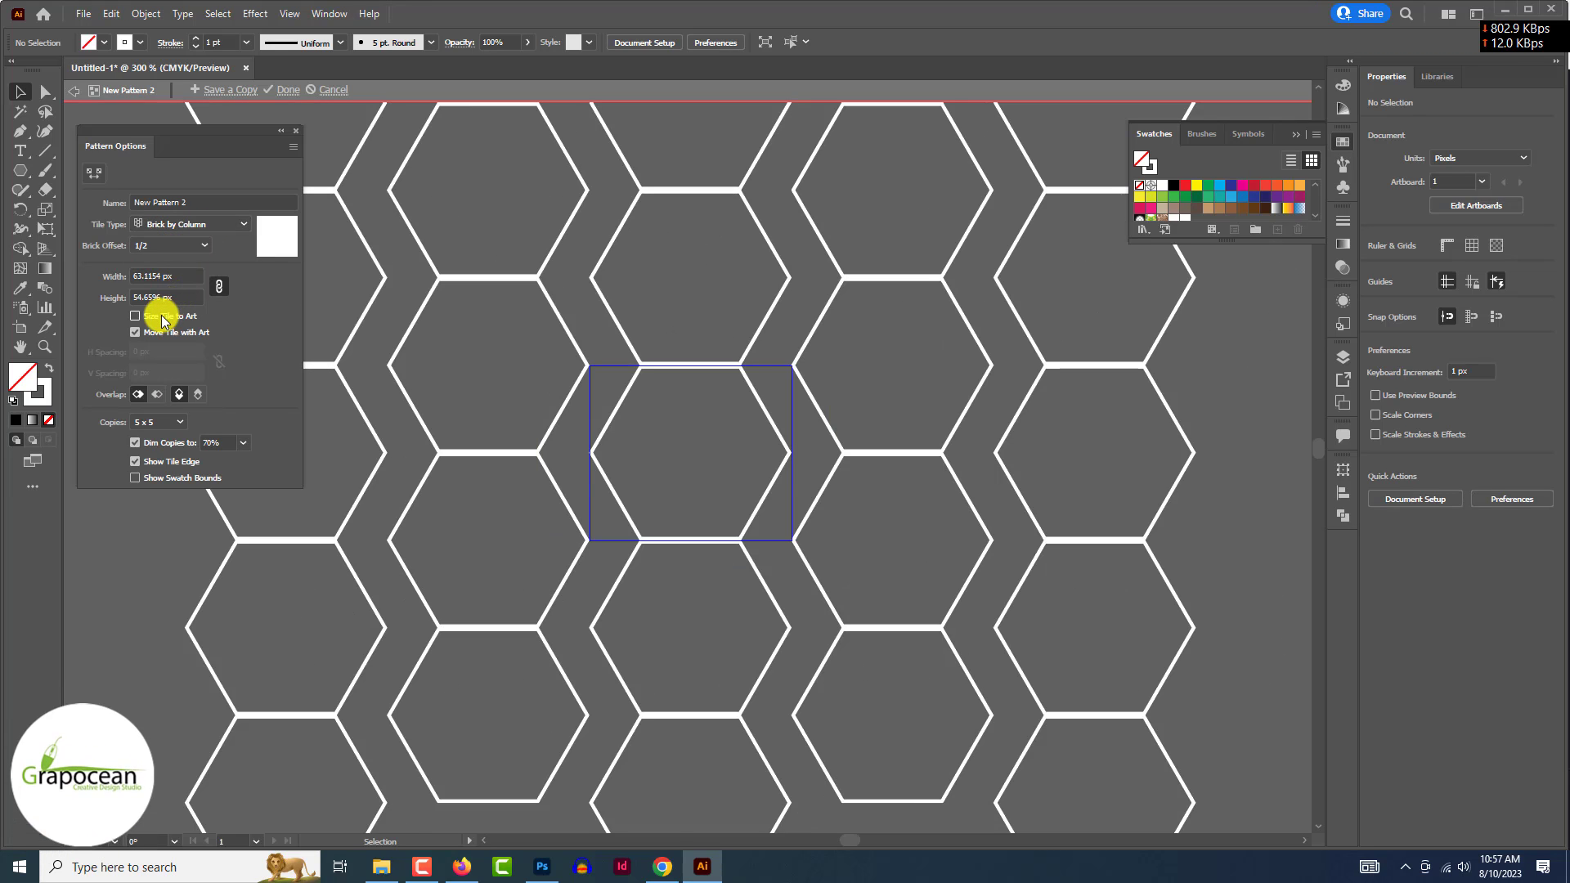
{"action": "left_click", "coordinate": [202, 245]}
{"action": "left_click", "coordinate": [161, 334]}
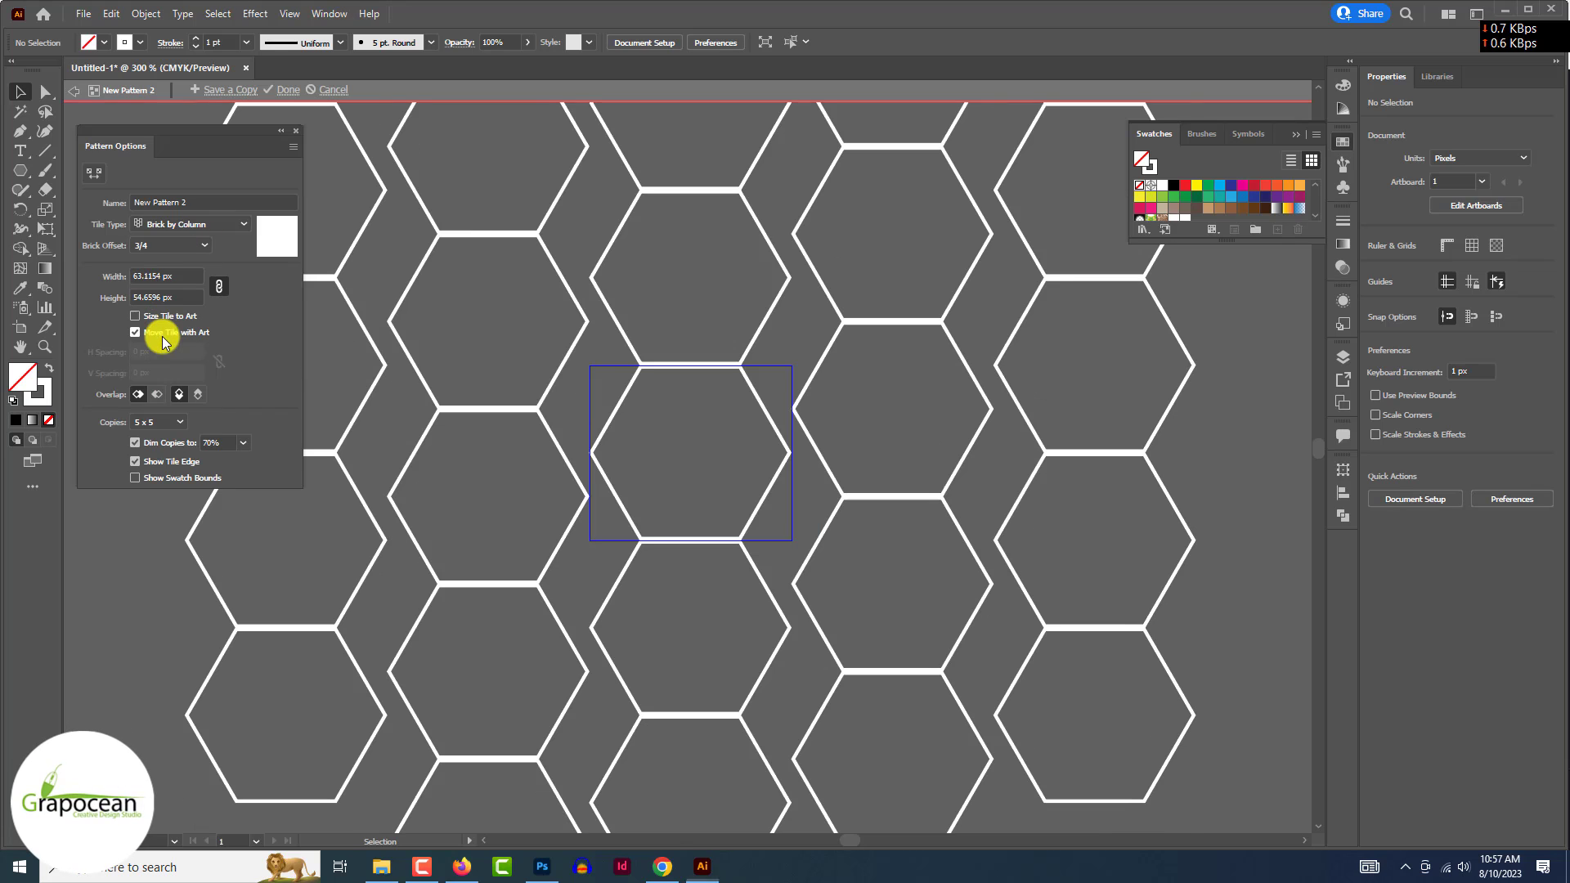
{"action": "left_click", "coordinate": [183, 245]}
{"action": "left_click", "coordinate": [170, 265]}
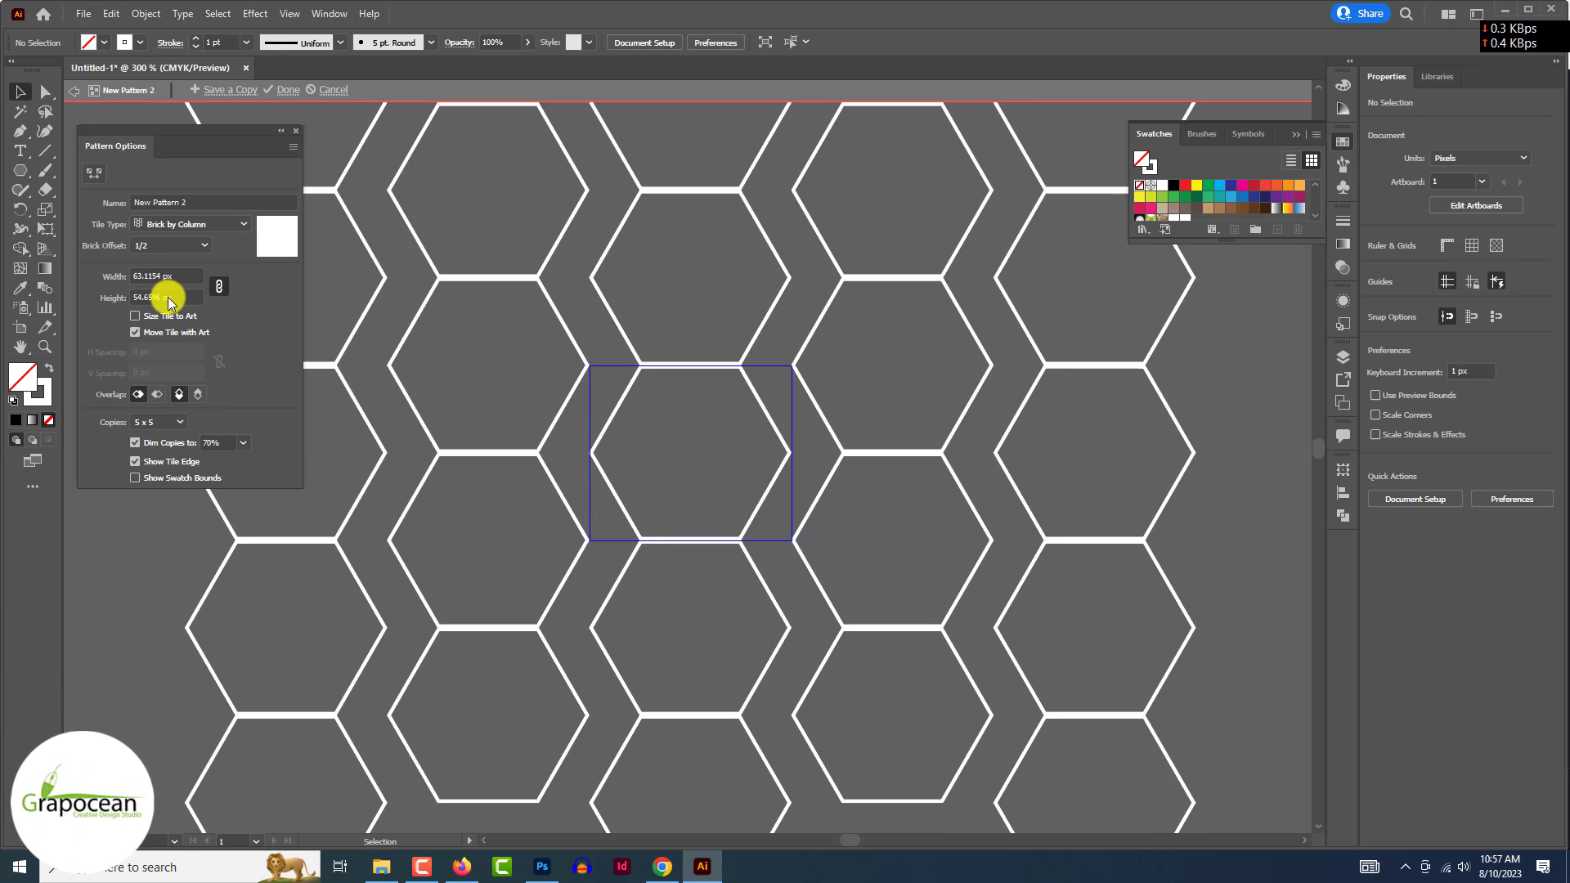
- Adjust the tile size to 49.6521 × 58 px and click Done to exit pattern editing
{"action": "left_click_drag", "start_coordinate": [185, 276], "coordinate": [90, 273]}
{"action": "type", "text": "50"}
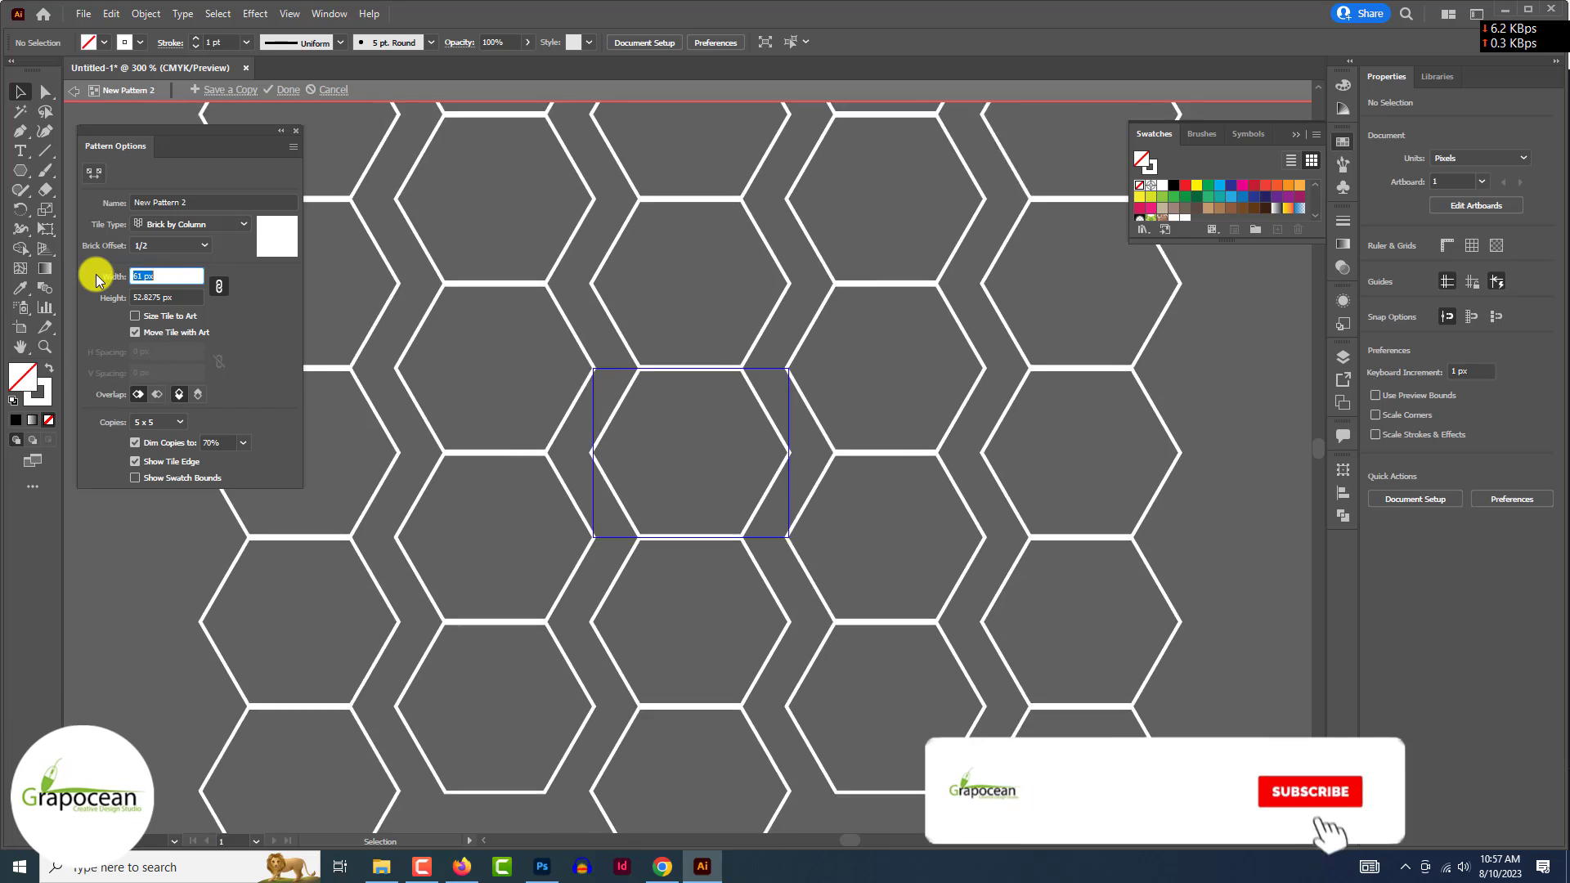
{"action": "key", "text": "Return"}
{"action": "key", "text": "Tab"}
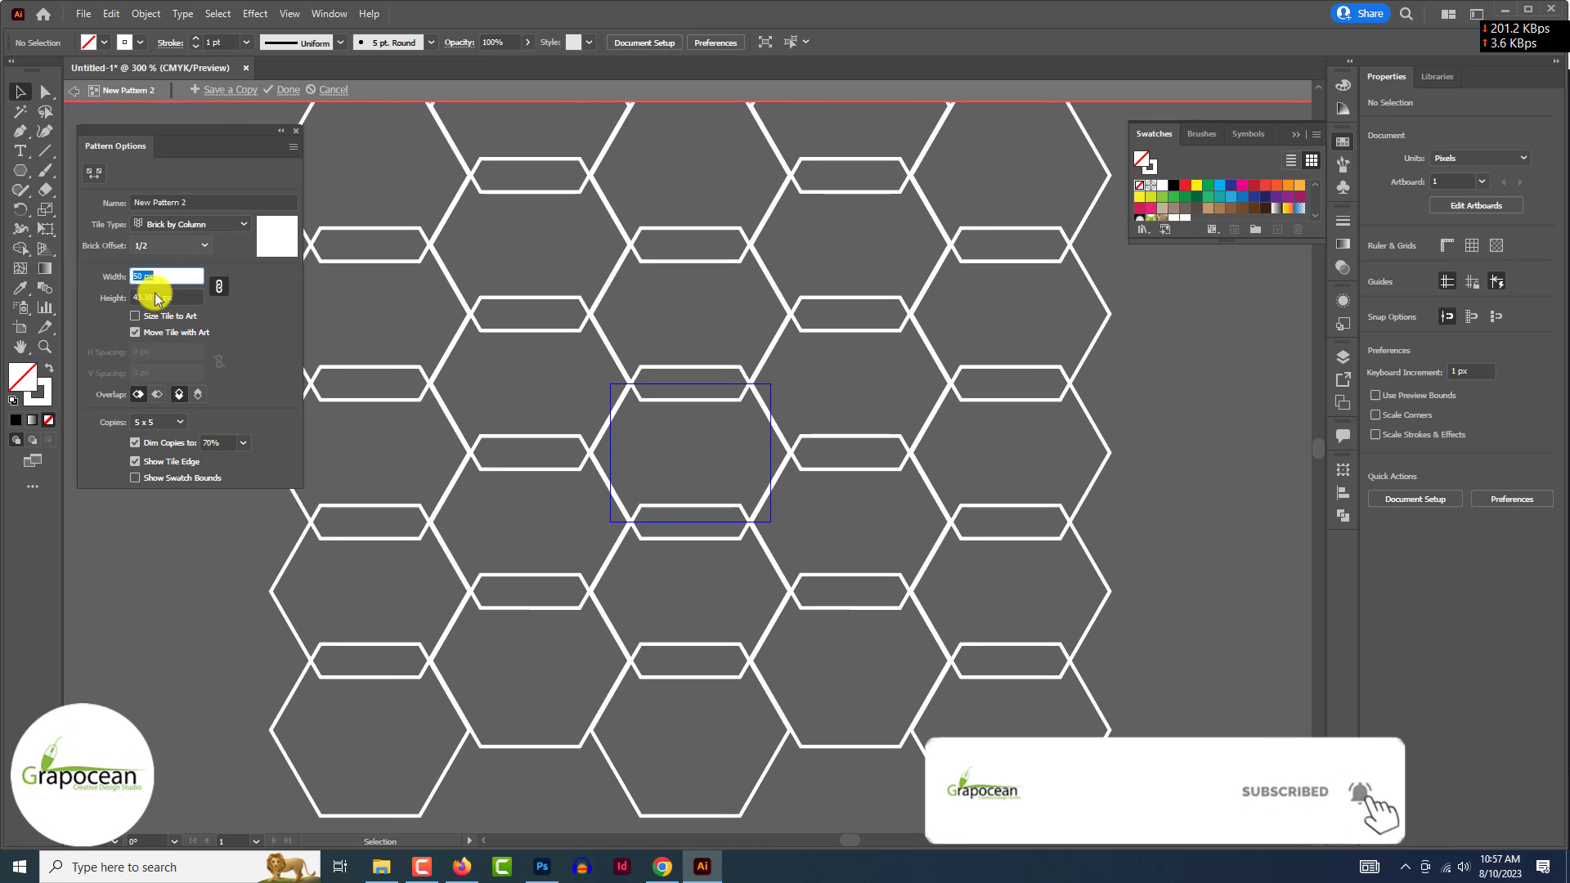
{"action": "type", "text": "45"}
{"action": "key", "text": "Return"}
{"action": "key", "text": "Up"}
{"action": "key", "text": "Down"}
{"action": "key", "text": "Down"}
{"action": "key", "text": "Down"}
{"action": "key", "text": "Down"}
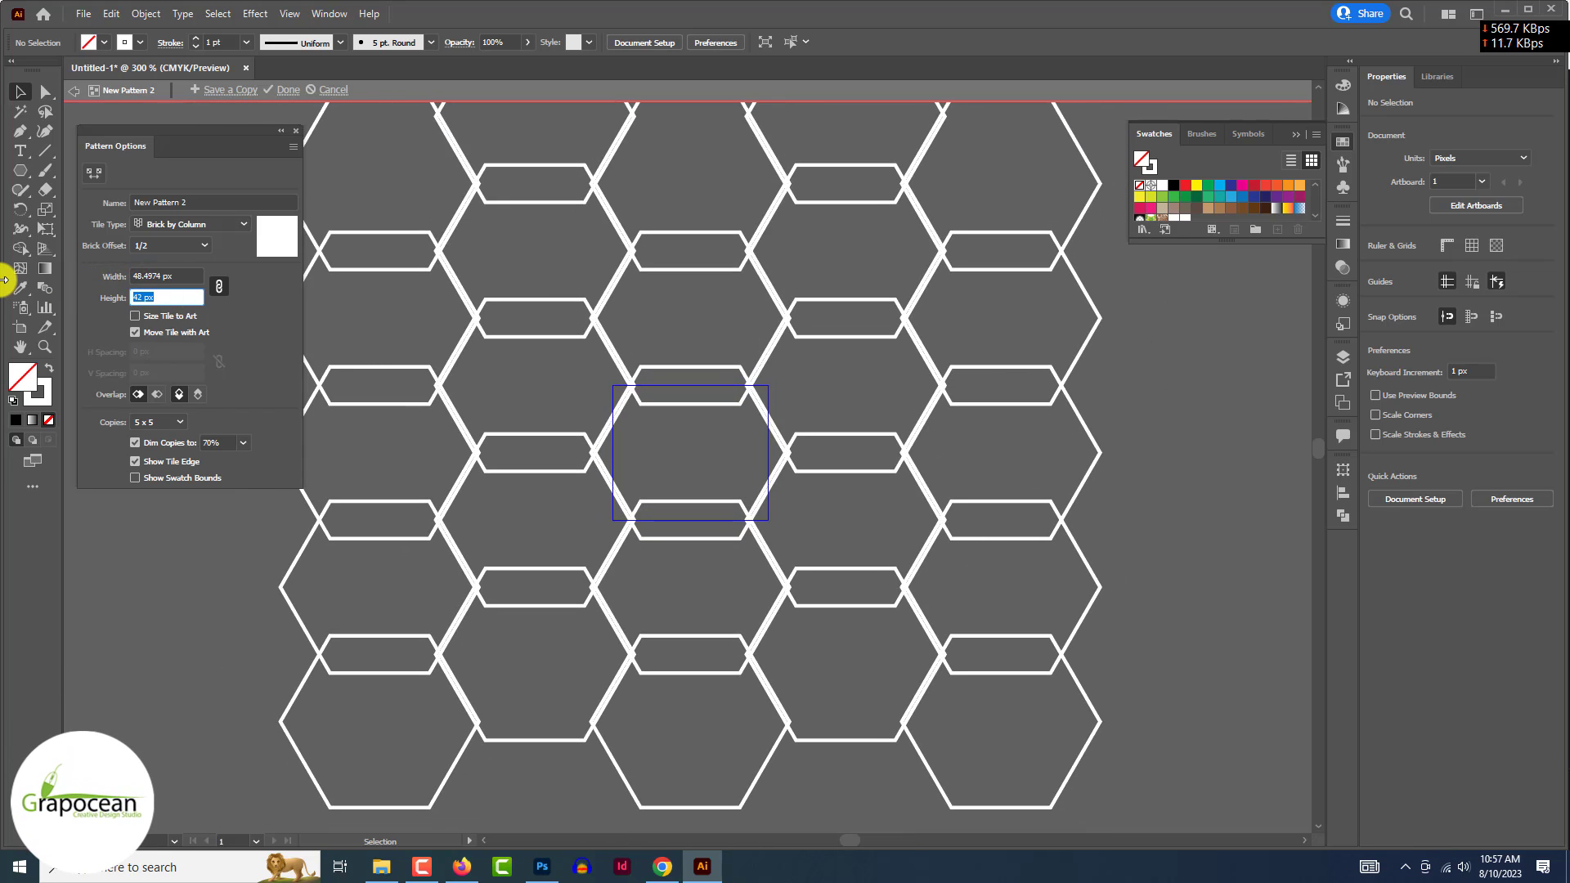
{"action": "key", "text": "Up"}
{"action": "key", "text": "Up"}
{"action": "key", "text": "Up"}
{"action": "key", "text": "Up"}
{"action": "key", "text": "Up"}
{"action": "key", "text": "Up"}
{"action": "key", "text": "Up"}
{"action": "key", "text": "Up"}
{"action": "key", "text": "Up"}
{"action": "key", "text": "Up"}
{"action": "key", "text": "Up"}
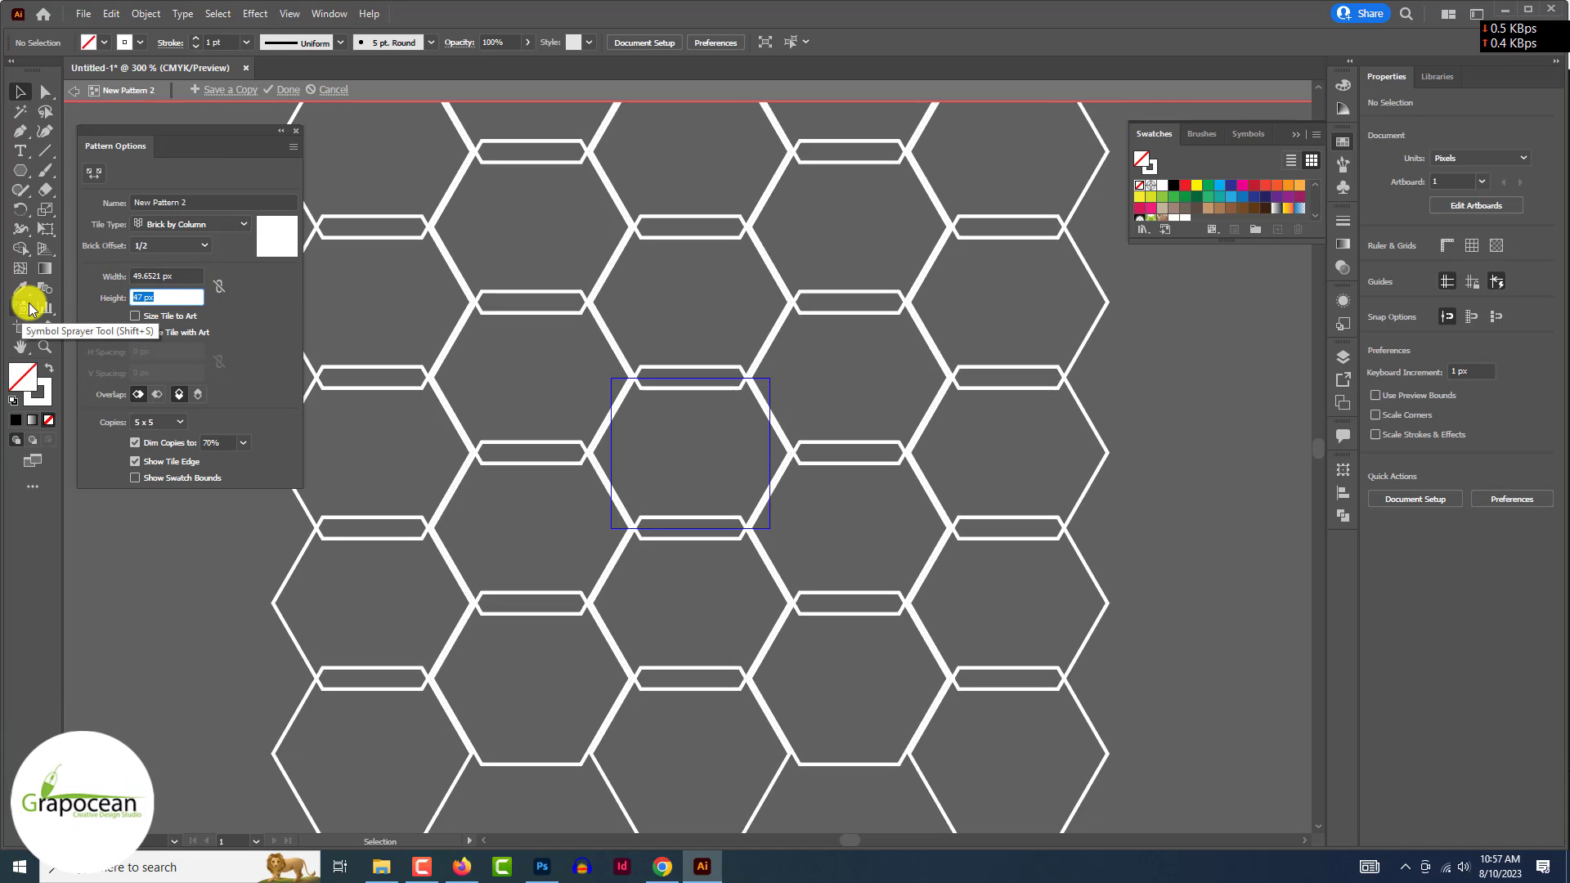
{"action": "key", "text": "Up"}
{"action": "key", "text": "Up"}
{"action": "key", "text": "Up"}
{"action": "key", "text": "Up"}
{"action": "key", "text": "Up"}
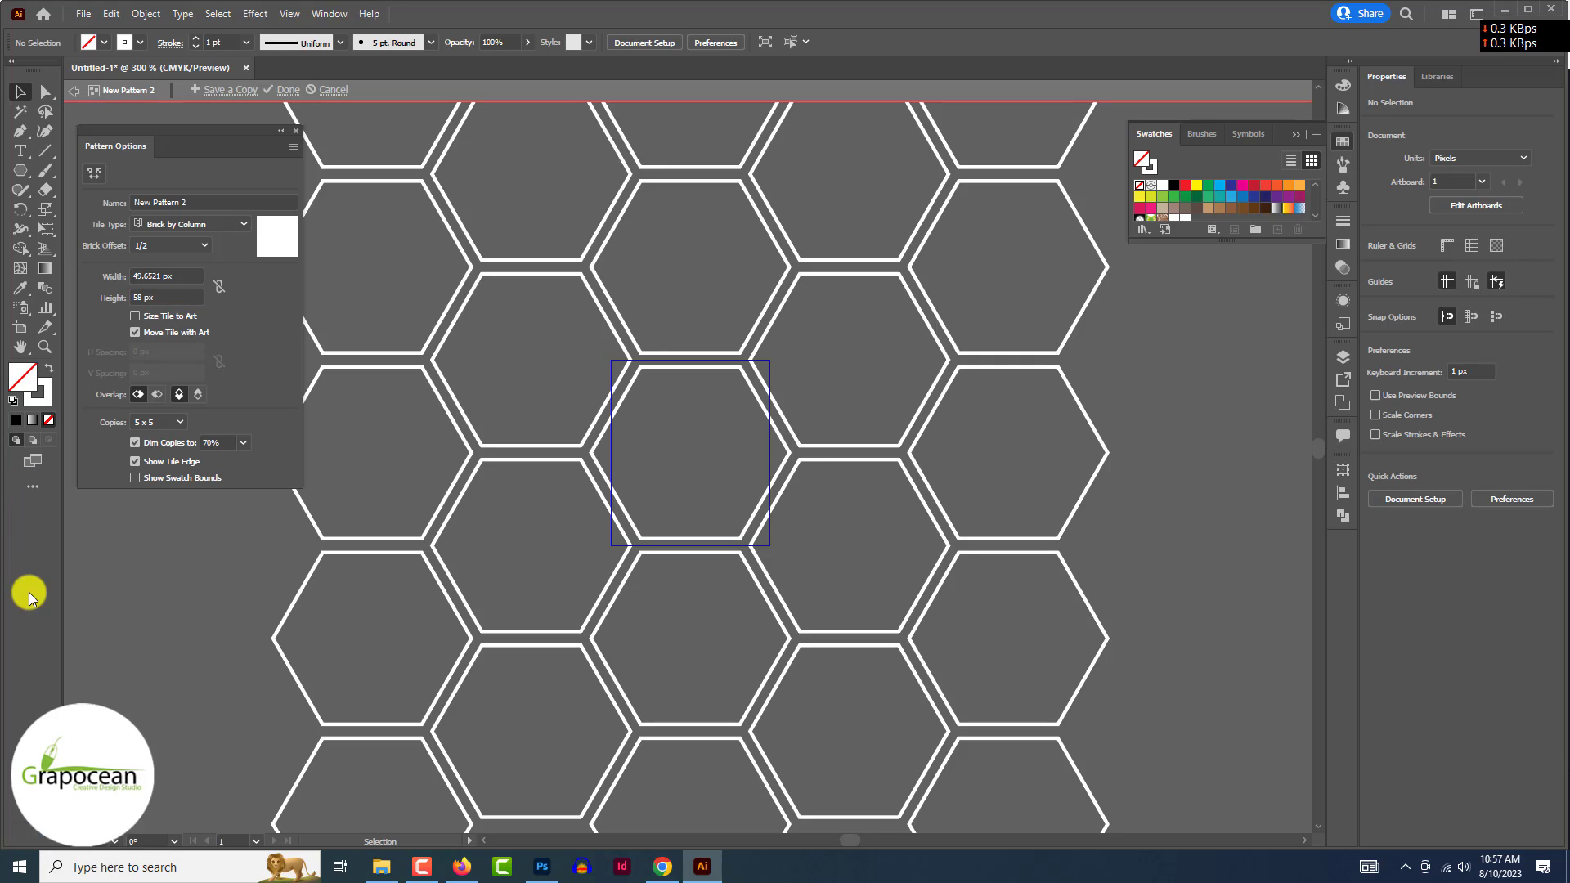
{"action": "left_click", "coordinate": [288, 90]}
{"action": "left_click", "coordinate": [25, 170]}
- Draw a large square filled with the honeycomb pattern and move it left
{"action": "left_click", "coordinate": [98, 170]}
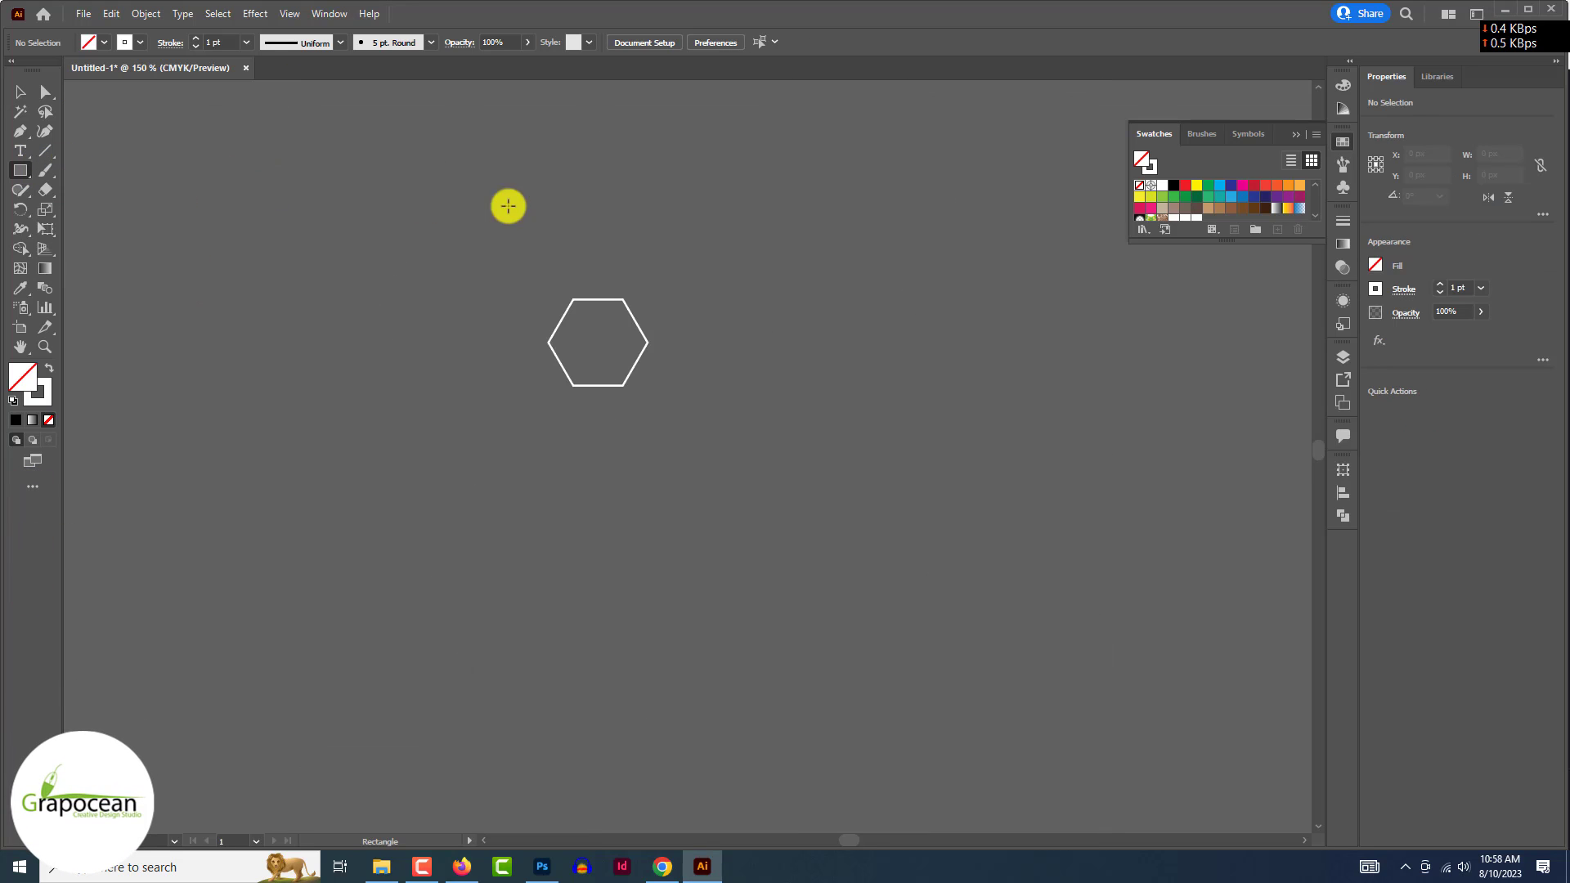
{"action": "left_click_drag", "start_coordinate": [714, 219], "coordinate": [1158, 659]}
{"action": "scroll", "coordinate": [1218, 201], "scroll_direction": "down", "scroll_amount": 2}
{"action": "left_click", "coordinate": [1198, 187]}
{"action": "key", "text": "ctrl+minus"}
{"action": "key", "text": "ctrl+minus"}
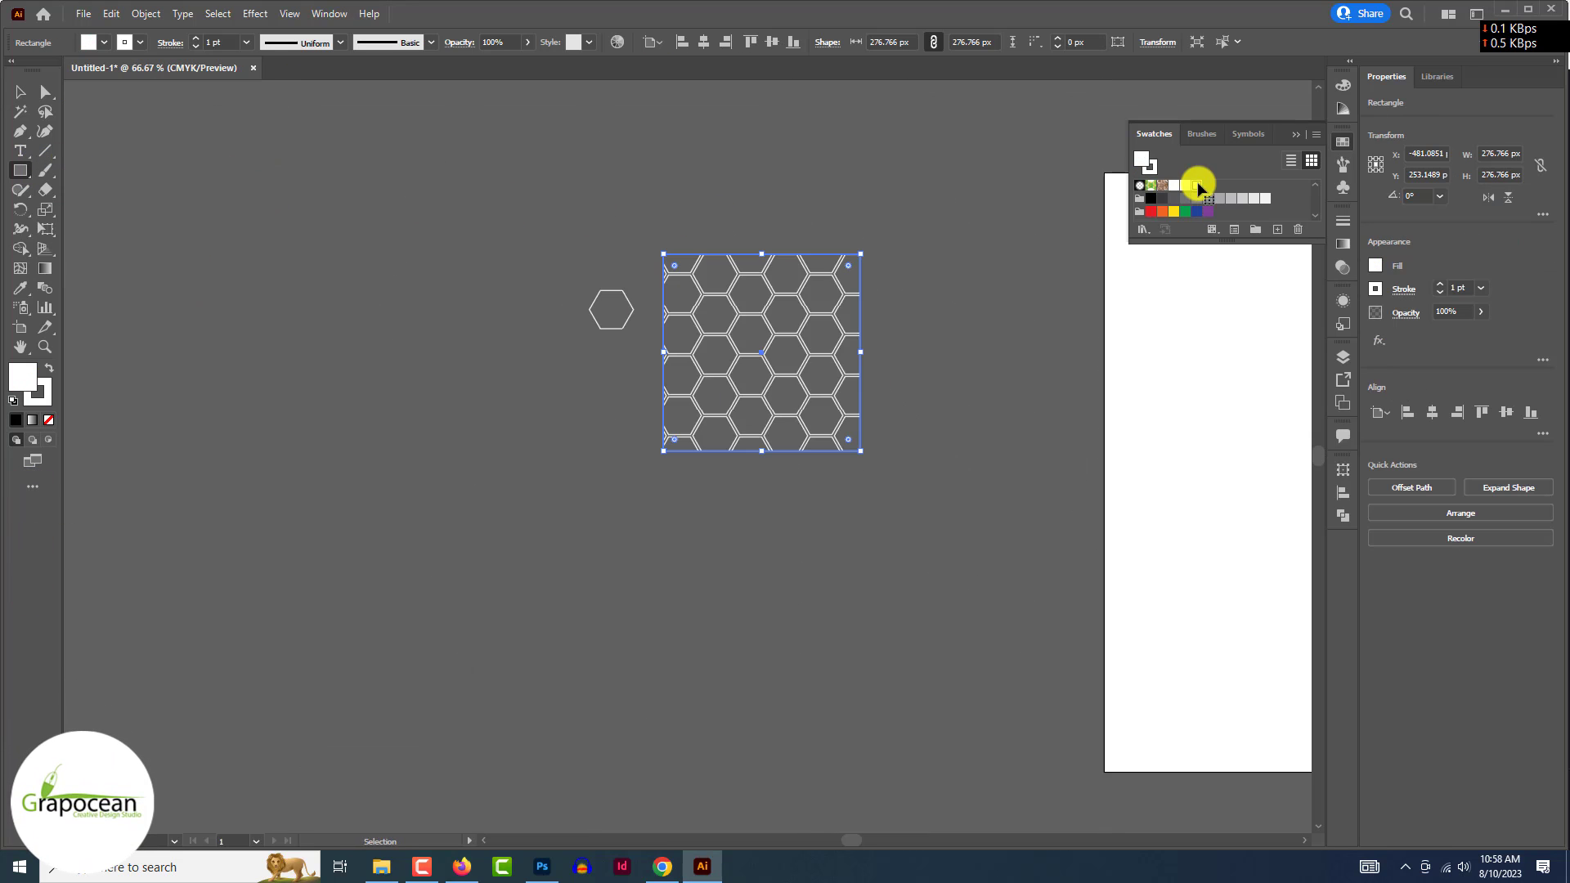
{"action": "key", "text": "ctrl+z"}
{"action": "key", "text": "ctrl+z"}
{"action": "mouse_move", "coordinate": [301, 183]}
{"action": "left_mouse_down"}
{"action": "mouse_move", "coordinate": [569, 573]}
{"action": "mouse_move", "coordinate": [719, 680]}
{"action": "left_mouse_up"}
{"action": "left_click", "coordinate": [1196, 218]}
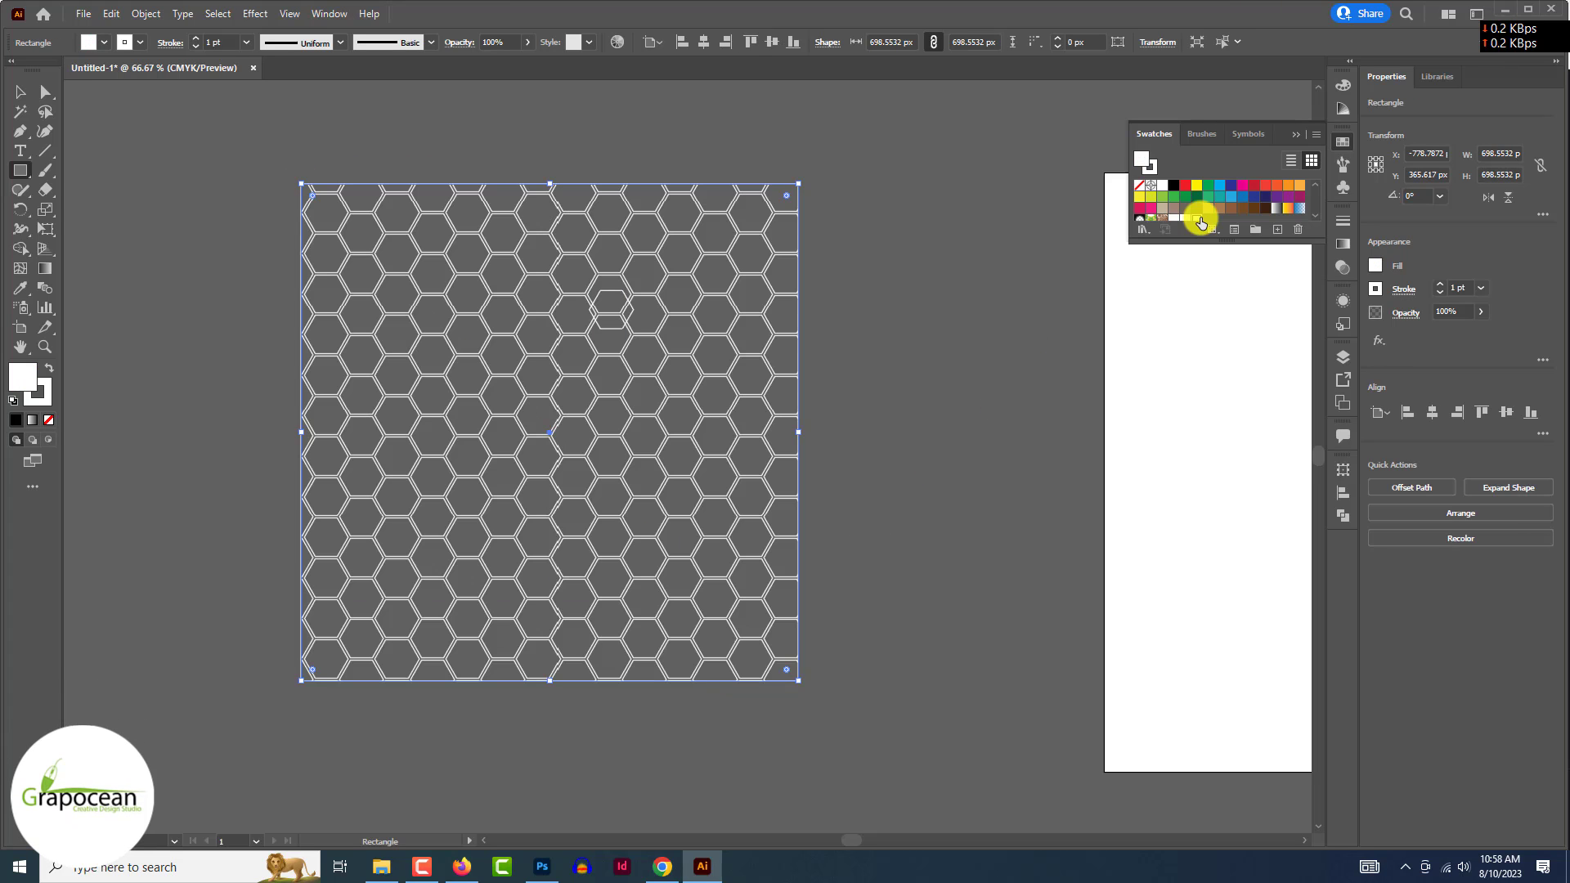
{"action": "key", "text": "v"}
{"action": "left_click_drag", "start_coordinate": [480, 239], "coordinate": [270, 190]}
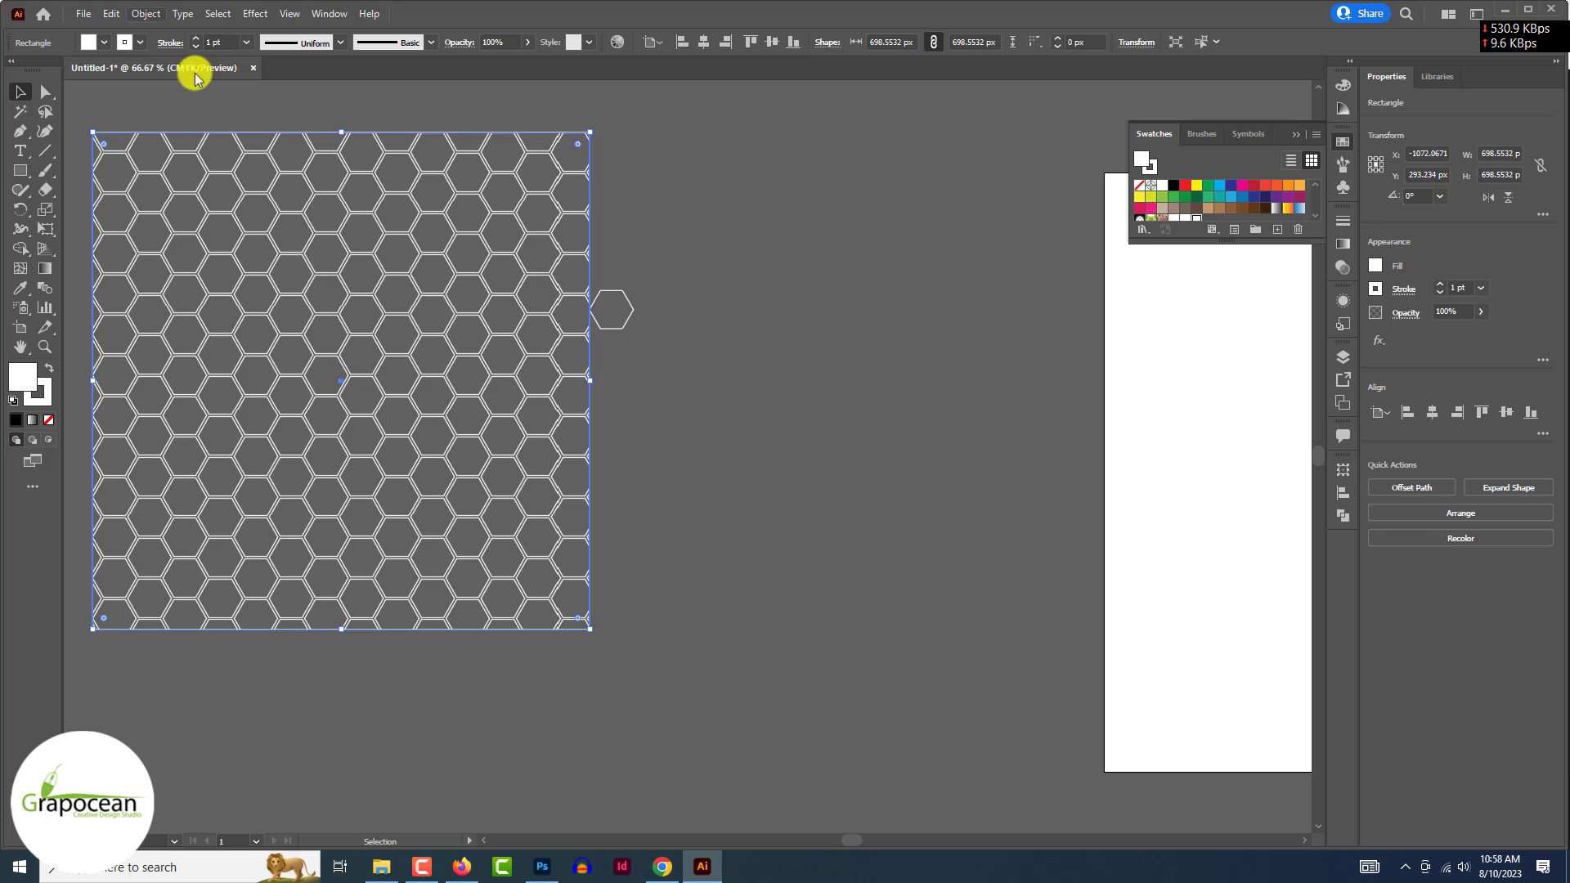
- Expand the pattern square into a group of hexagon outlines and drag it to Photoshop
{"action": "left_click", "coordinate": [146, 13]}
{"action": "left_click", "coordinate": [190, 130]}
{"action": "left_click", "coordinate": [759, 523]}
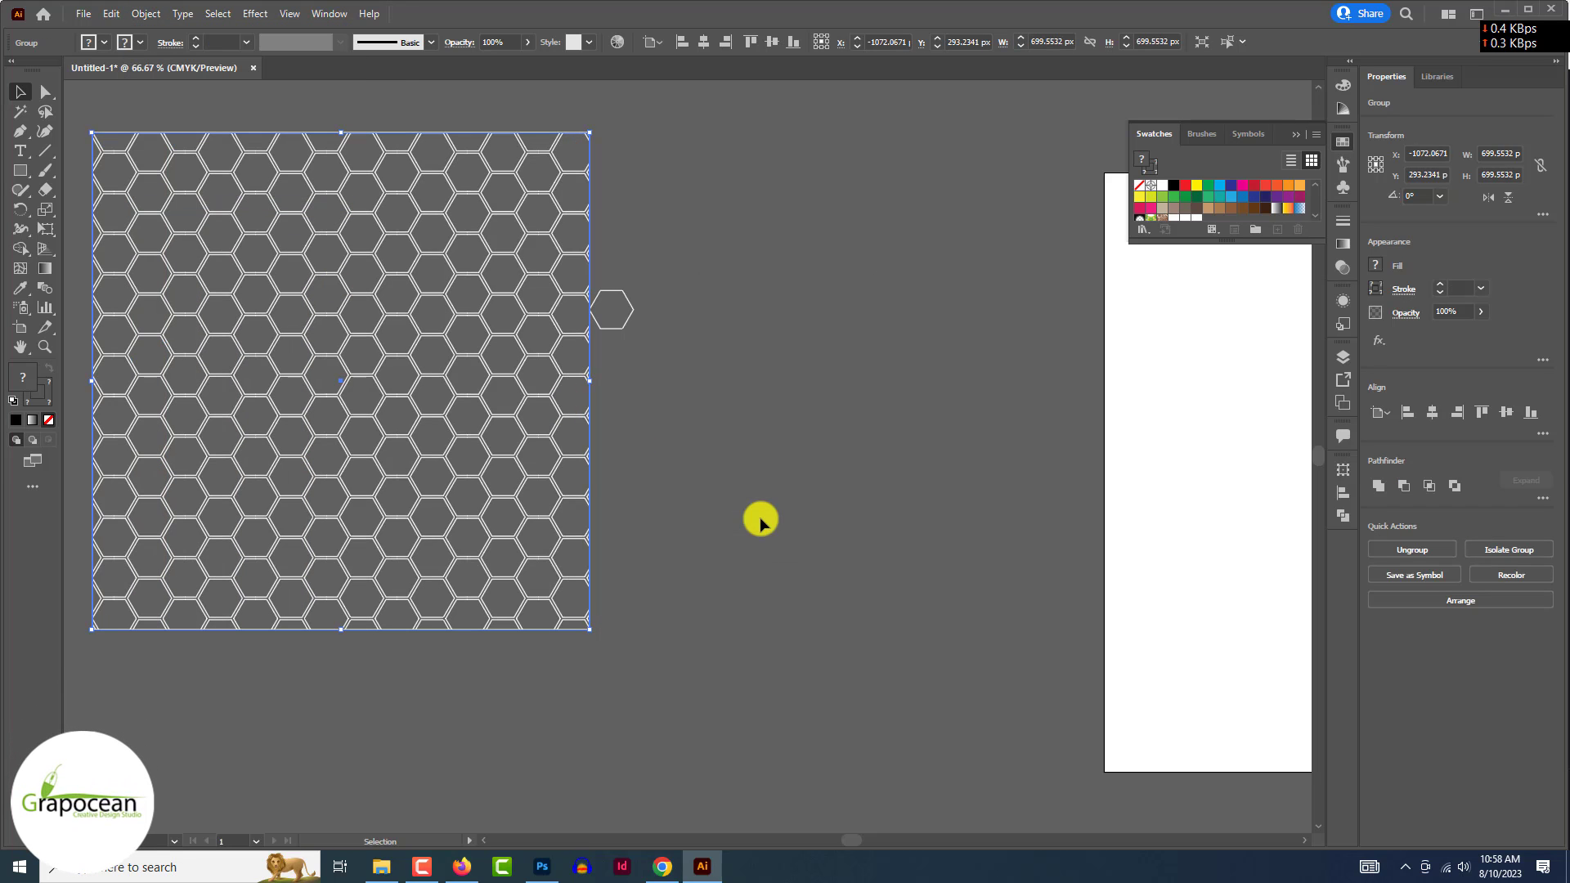
{"action": "left_click_drag", "start_coordinate": [485, 321], "coordinate": [710, 358]}
- Enlarge the placed honeycomb to about 121% over the banner
{"action": "left_click_drag", "start_coordinate": [875, 603], "coordinate": [978, 661]}
{"action": "left_click_drag", "start_coordinate": [865, 578], "coordinate": [821, 554]}
{"action": "left_click", "coordinate": [810, 34]}
- Hide the honeycomb with a black layer mask and paint white soft patches around the jar
{"action": "left_click", "coordinate": [1362, 510], "text": "alt"}
{"action": "key", "text": "b"}
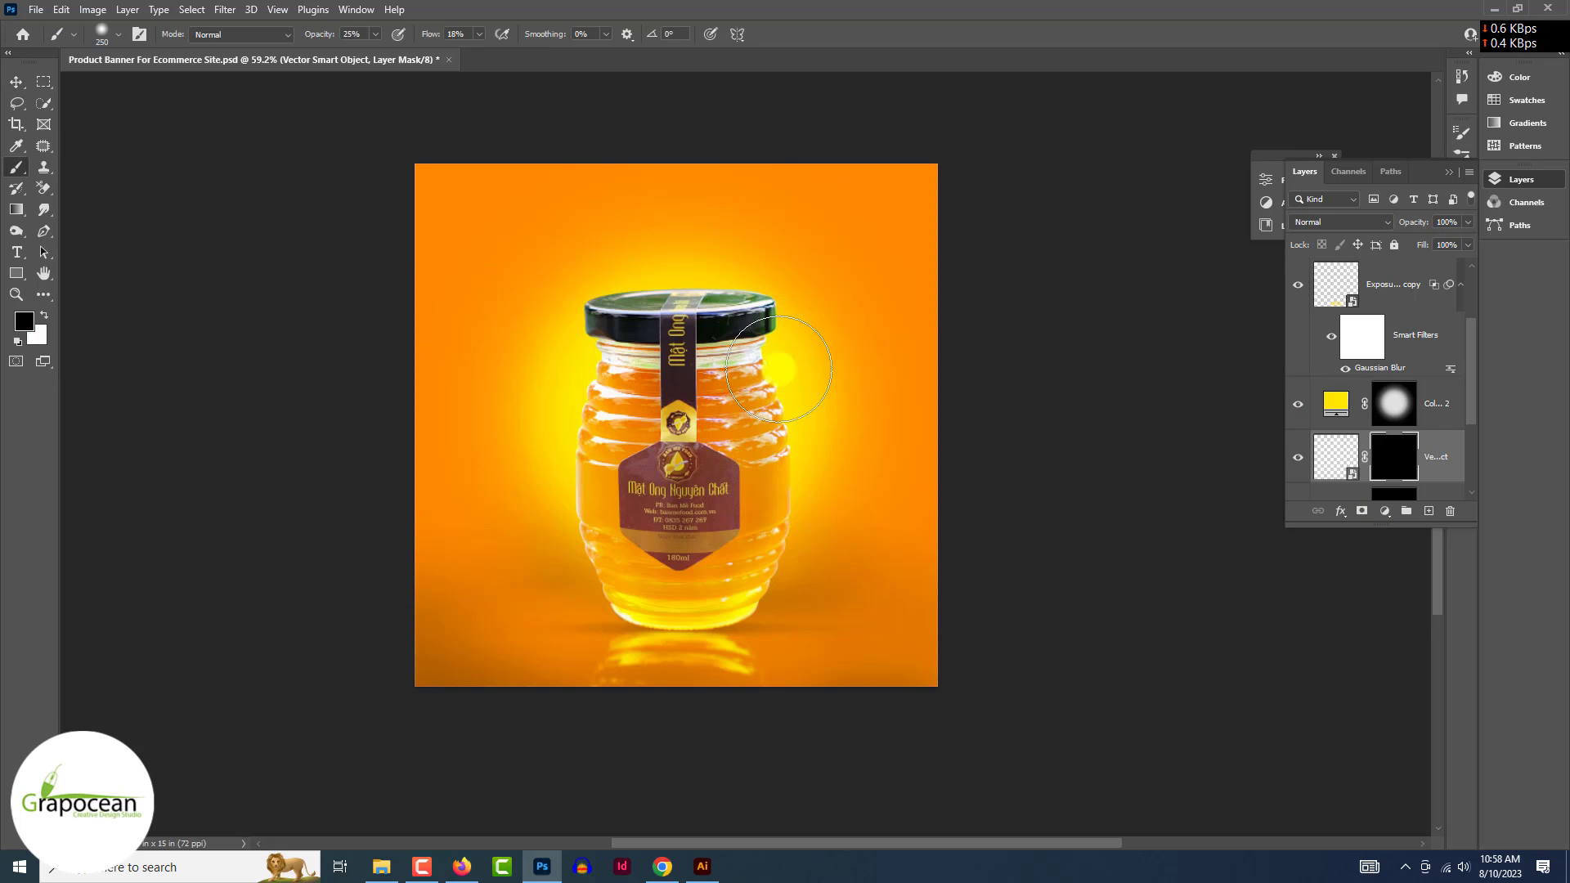
{"action": "key", "text": "x"}
{"action": "left_click", "coordinate": [789, 342]}
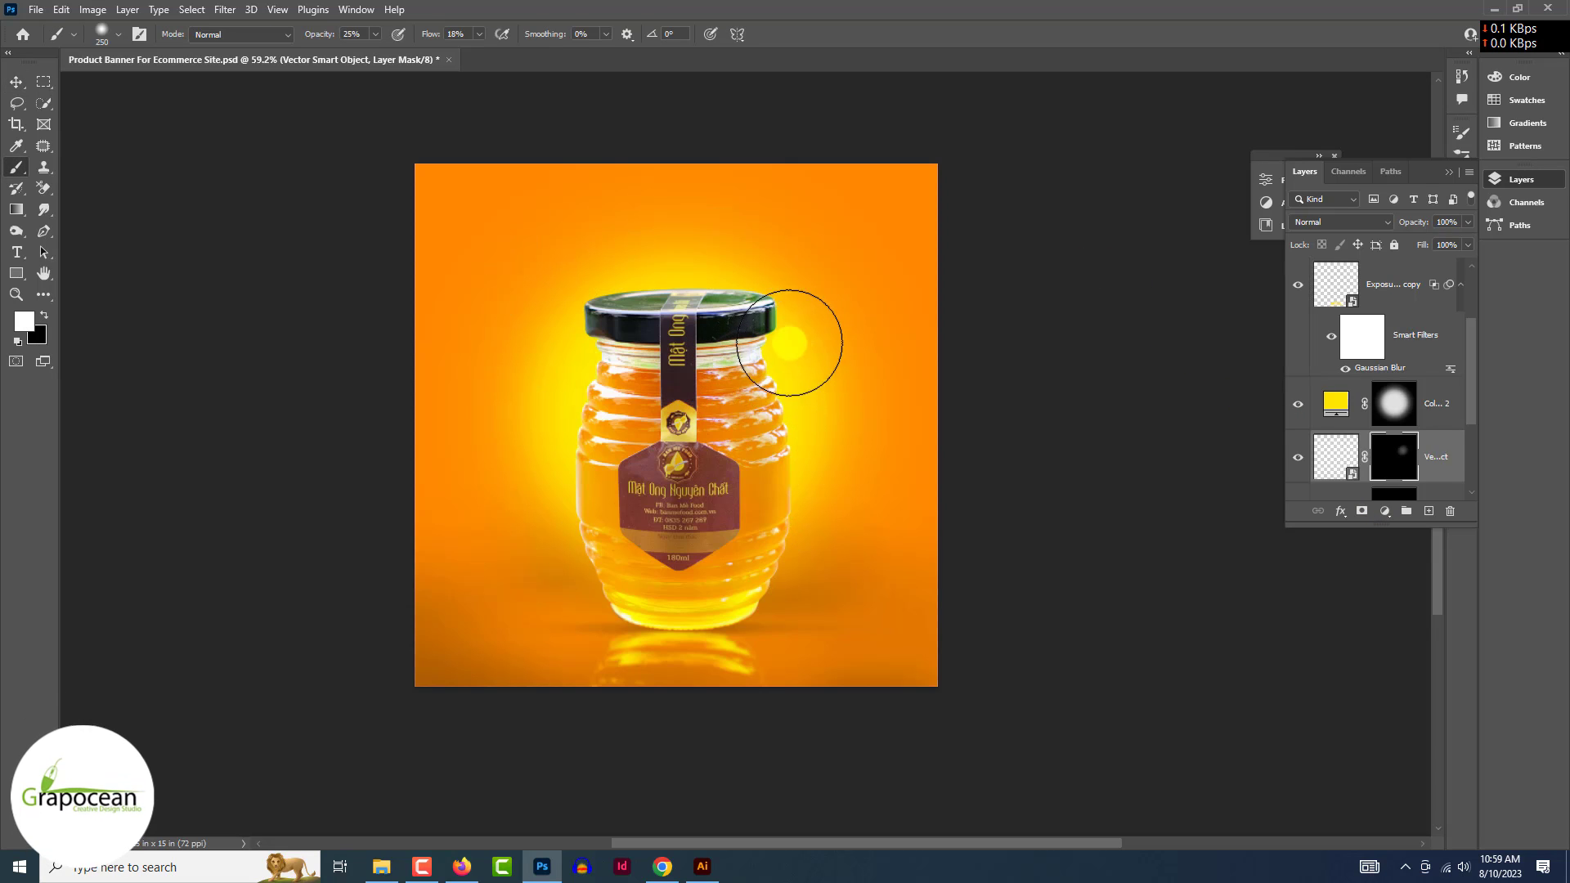
{"action": "left_click_drag", "start_coordinate": [786, 364], "coordinate": [720, 450]}
{"action": "left_click", "coordinate": [517, 456]}
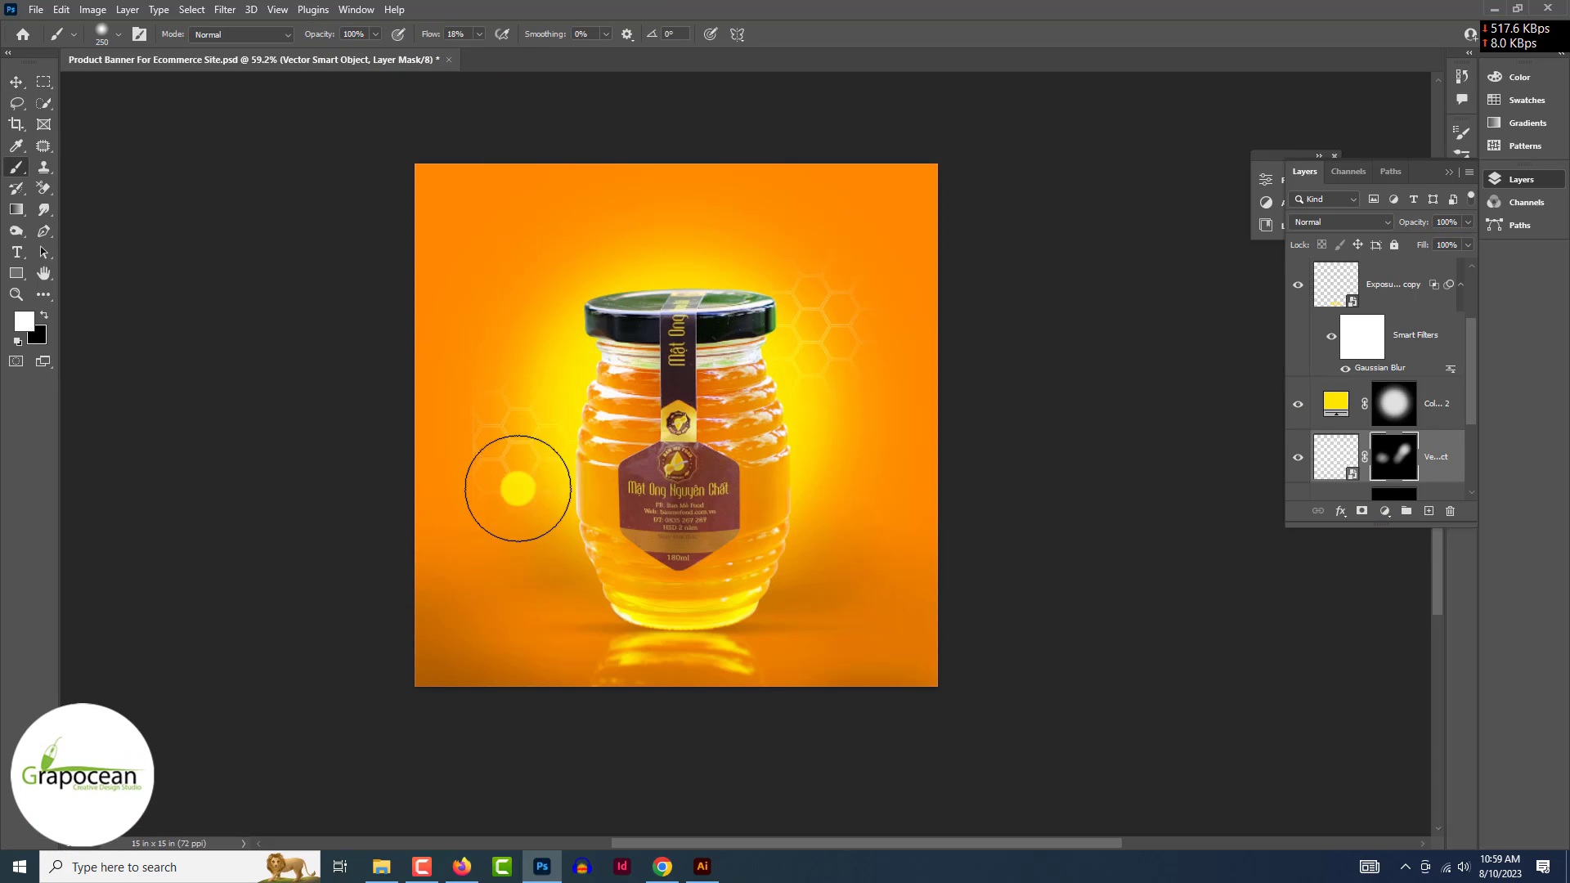
{"action": "left_click", "coordinate": [543, 512]}
{"action": "key", "text": "x"}
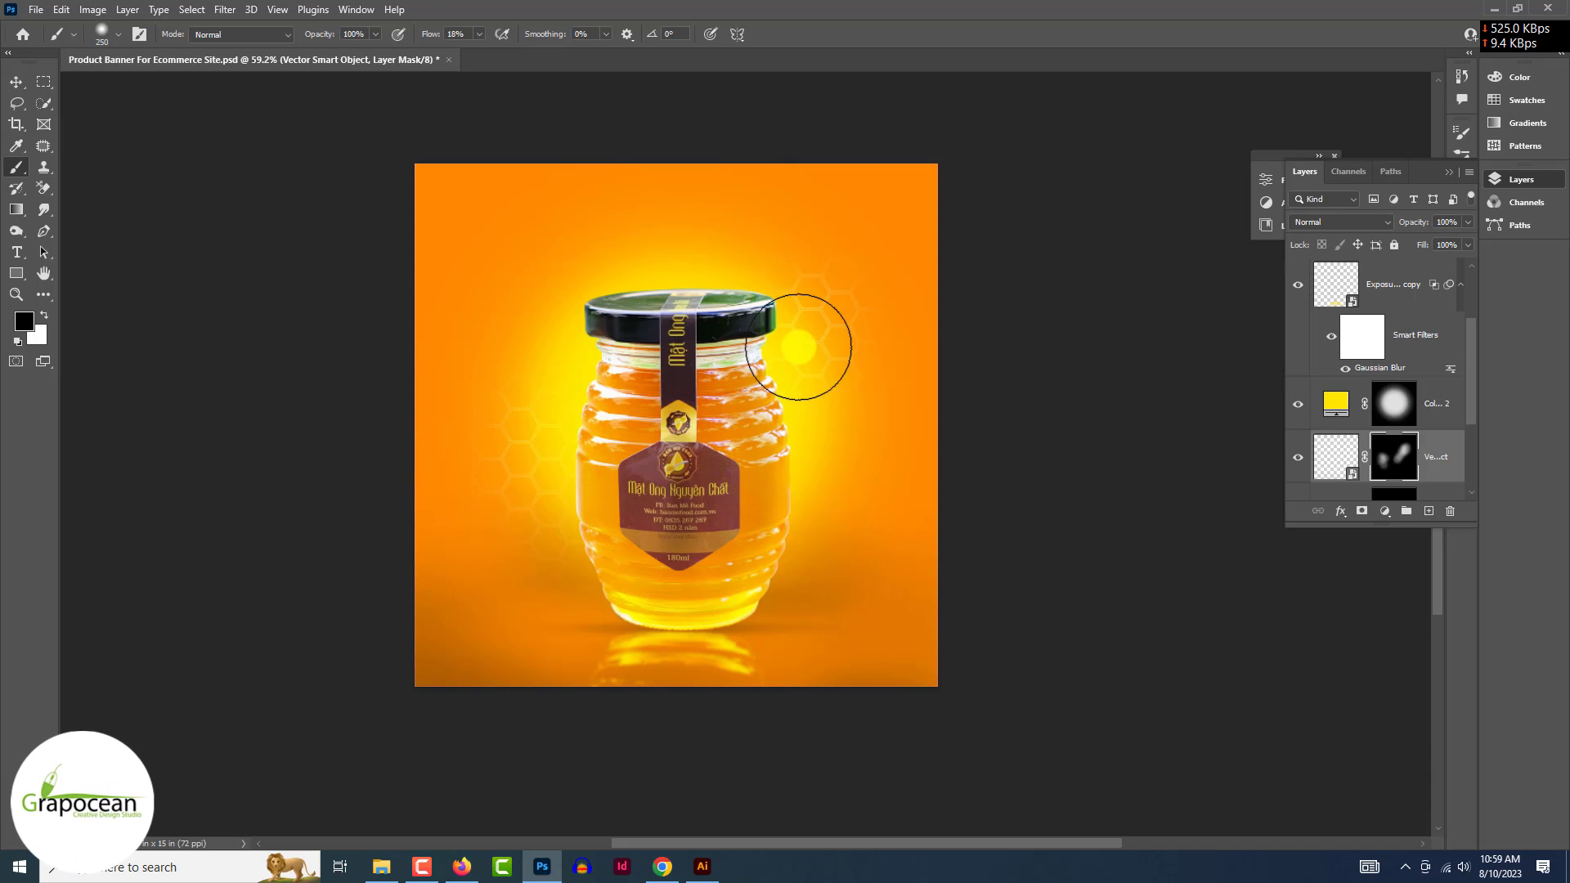
- Drag the yellow flower sprig group from Illustrator into the Photoshop banner
{"action": "scroll", "coordinate": [785, 388], "scroll_direction": "up", "scroll_amount": 3}
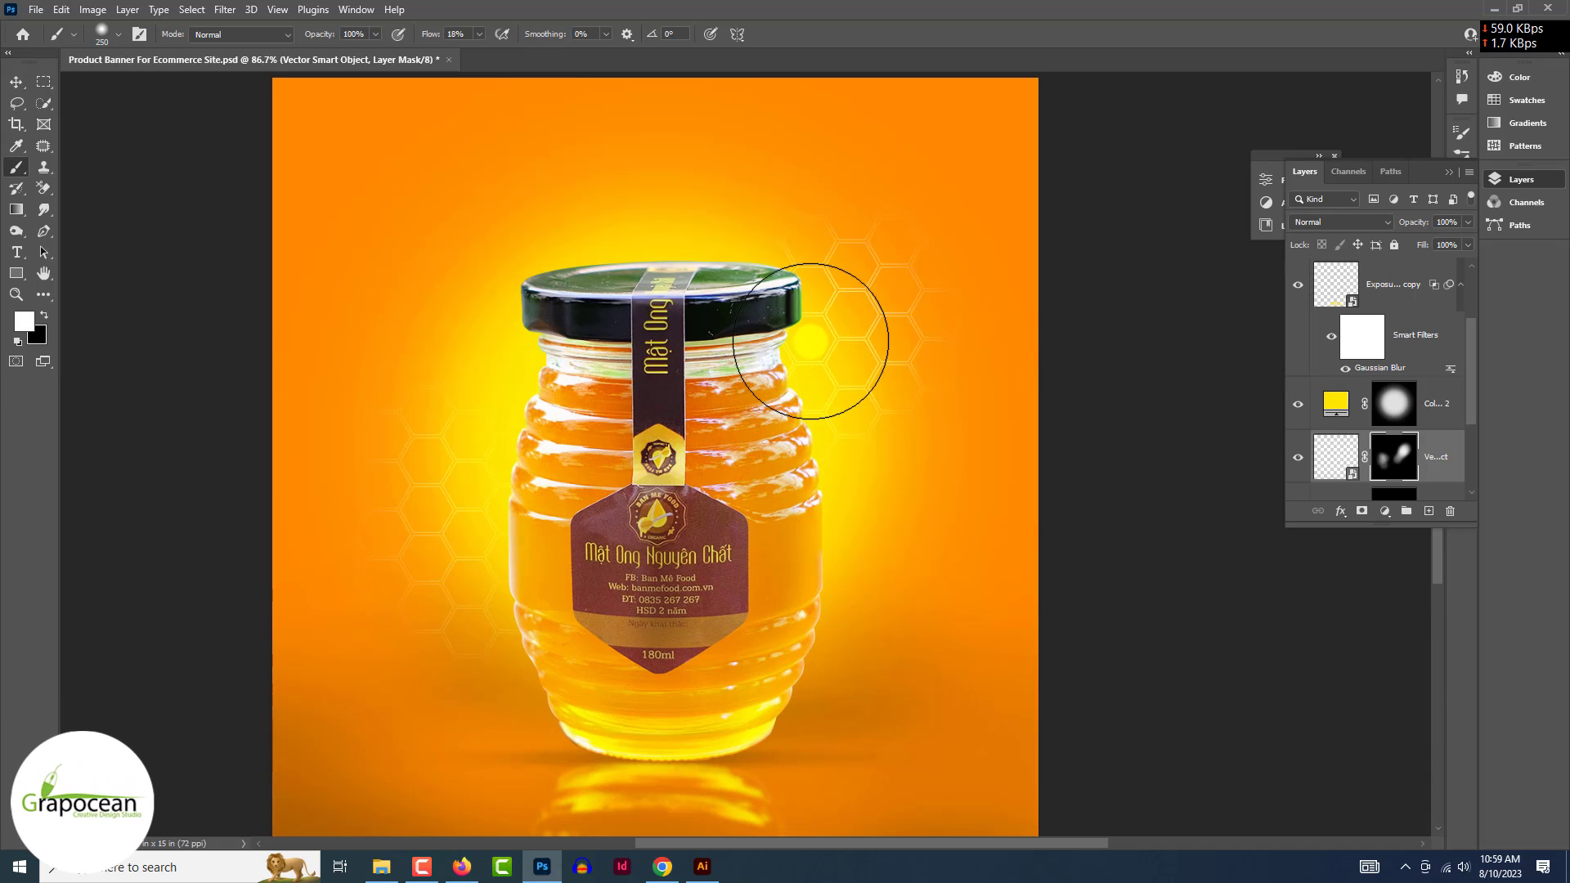
{"action": "scroll", "coordinate": [889, 512], "scroll_direction": "down", "scroll_amount": 3}
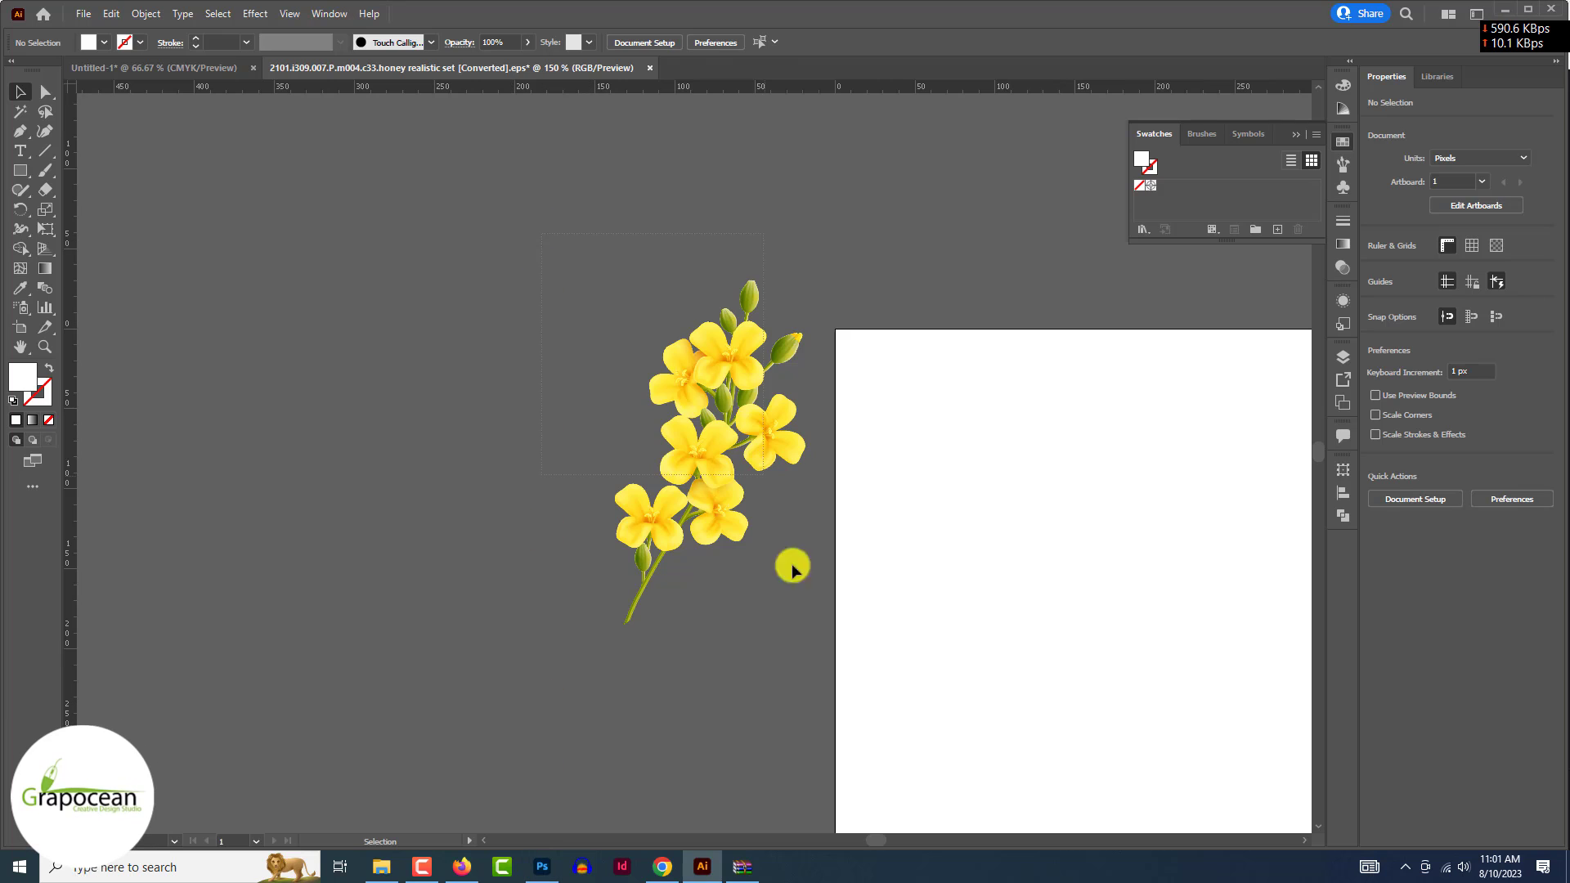
{"action": "left_click", "coordinate": [741, 555]}
{"action": "left_click_drag", "start_coordinate": [742, 555], "coordinate": [701, 626]}
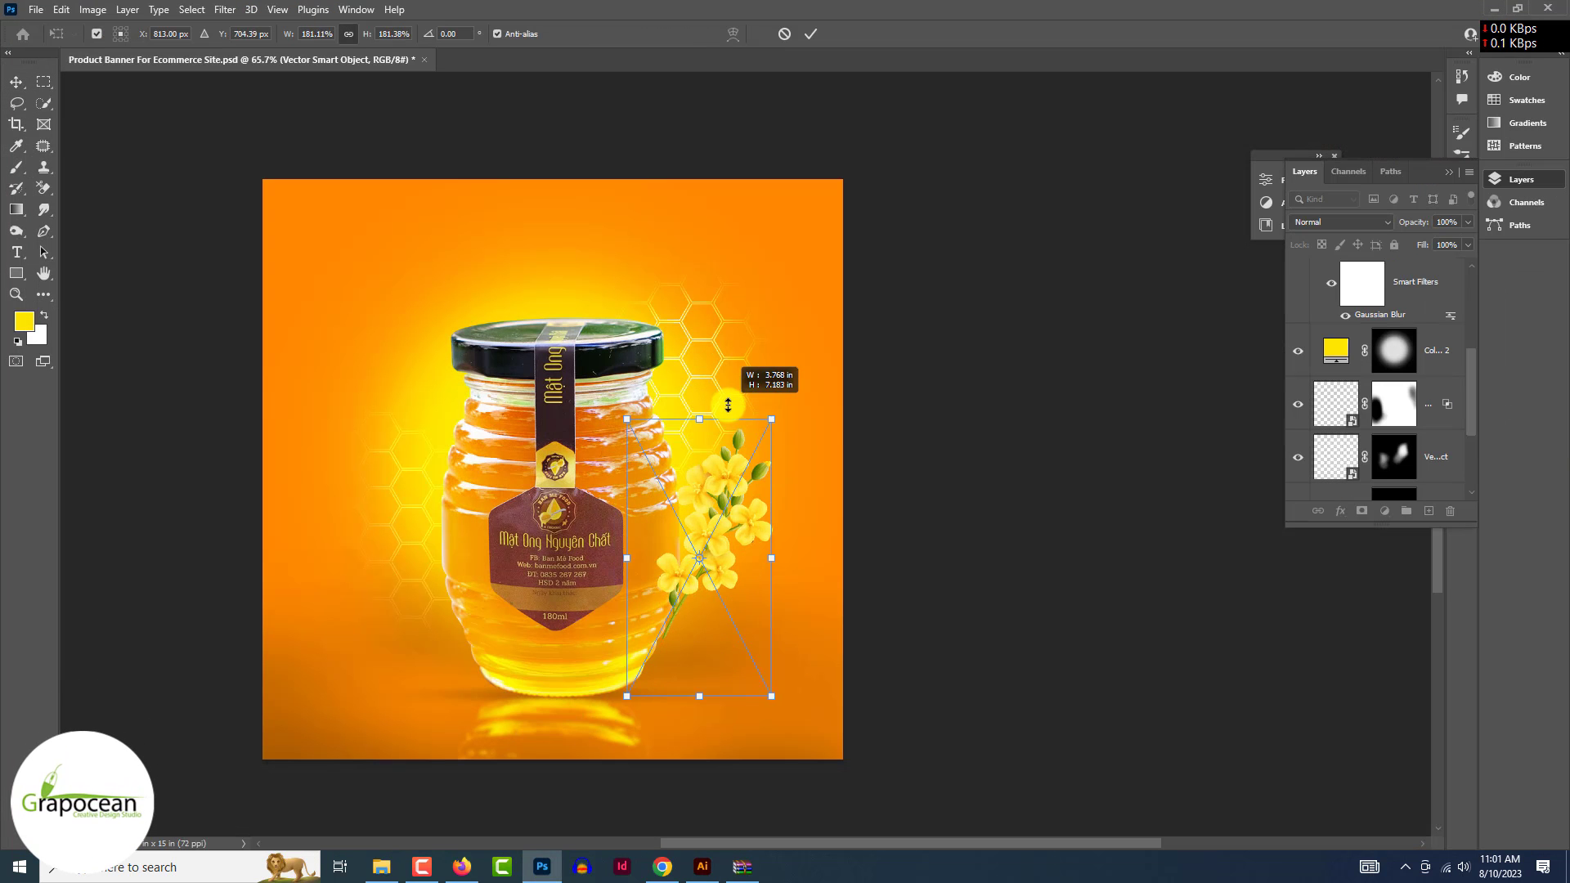
- Place the flowers right of the jar and Alt-drag a copy to its left side
{"action": "left_click_drag", "start_coordinate": [734, 417], "coordinate": [715, 463]}
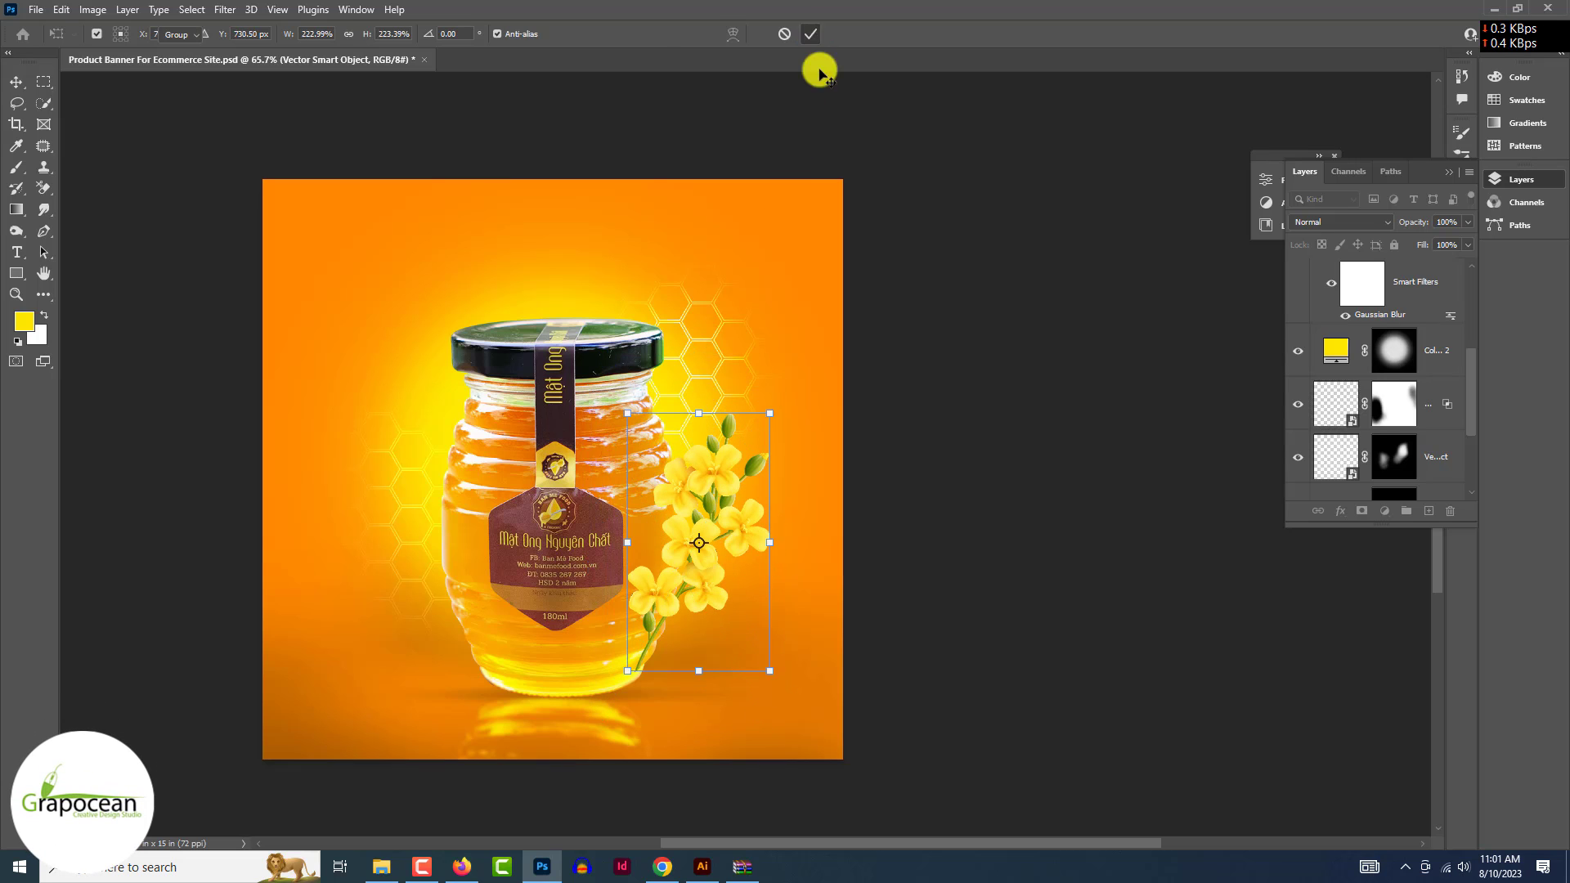
{"action": "left_click", "coordinate": [911, 581]}
{"action": "left_click_drag", "start_coordinate": [710, 530], "coordinate": [461, 495], "text": "alt"}
{"action": "right_click", "coordinate": [461, 495]}
{"action": "left_click", "coordinate": [425, 526]}
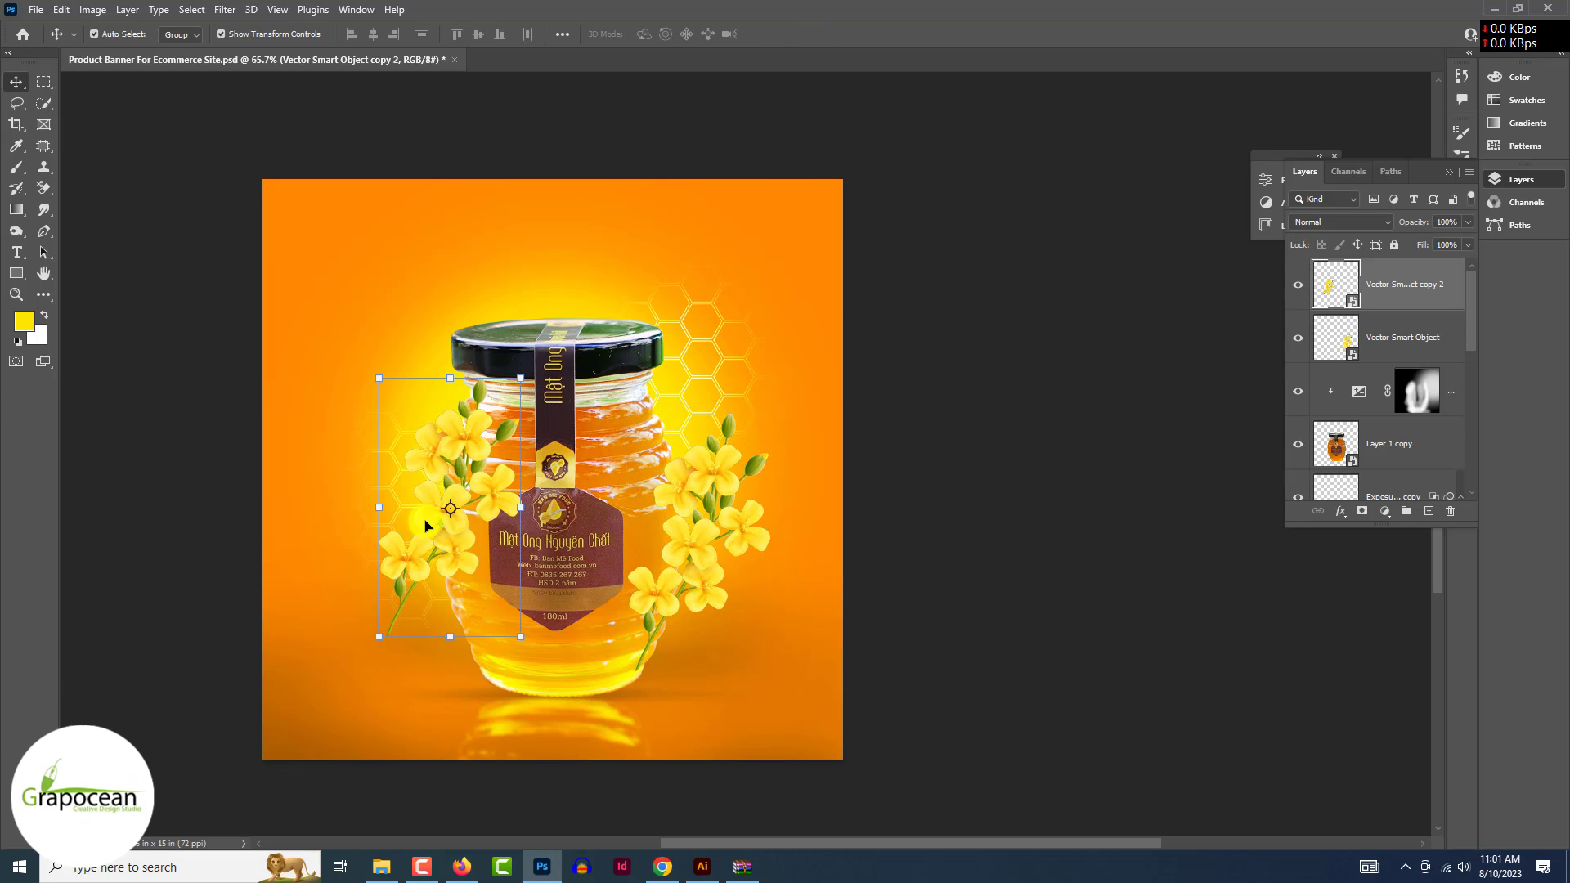
- Flip the copied flowers horizontally, enlarge them, and move their layer below the jar
{"action": "key", "text": "ctrl+t"}
{"action": "right_click", "coordinate": [512, 516]}
{"action": "left_click", "coordinate": [549, 809]}
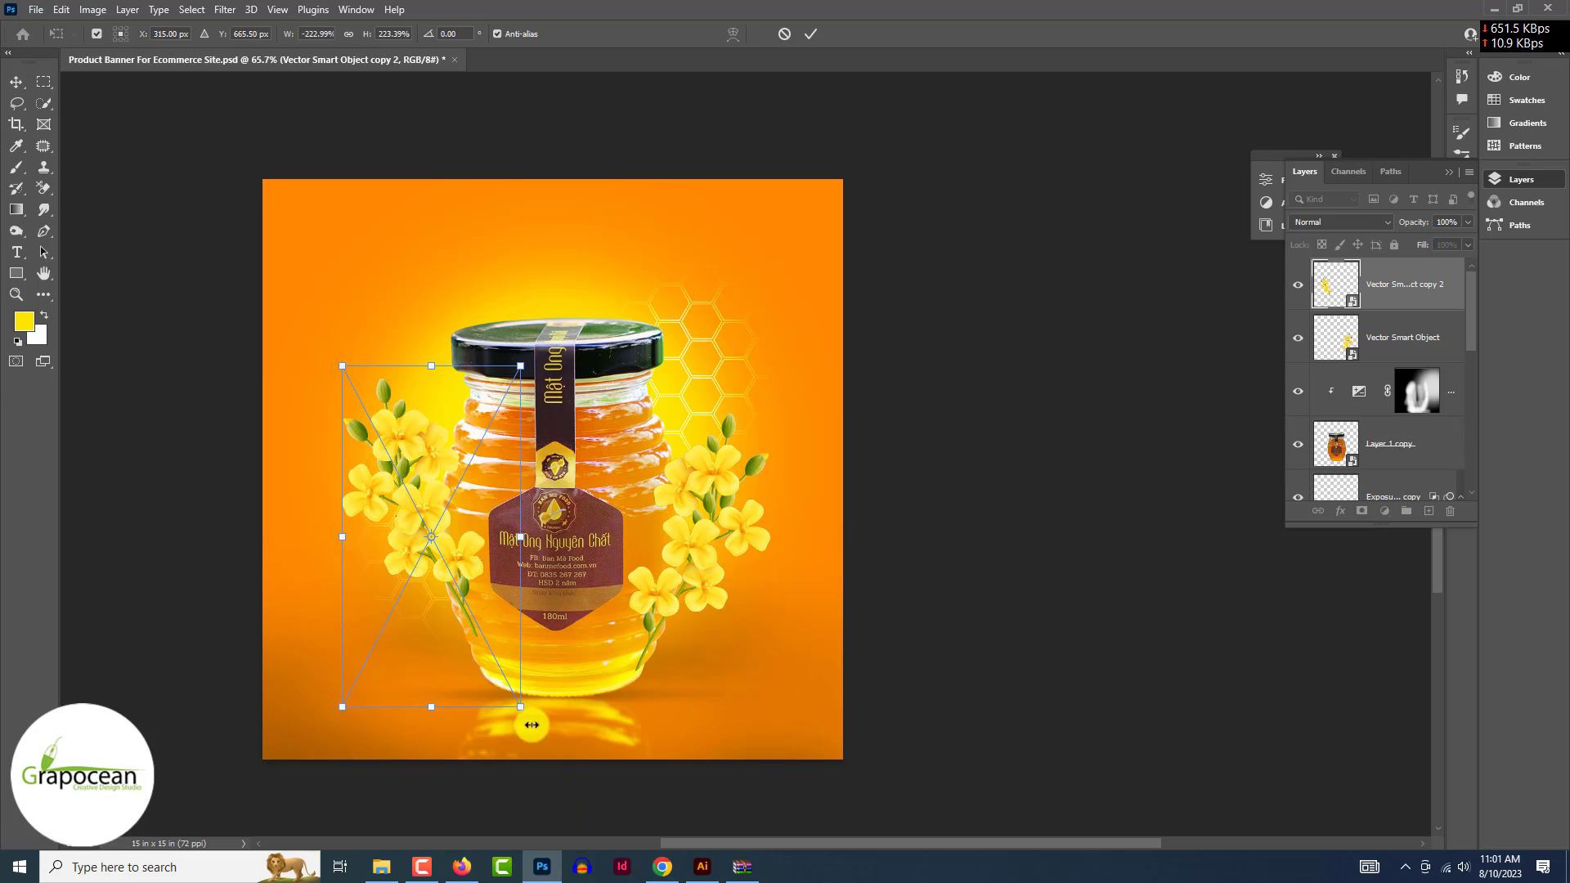
{"action": "left_click_drag", "start_coordinate": [532, 724], "coordinate": [605, 796]}
{"action": "mouse_move", "coordinate": [452, 638]}
{"action": "left_mouse_down"}
{"action": "mouse_move", "coordinate": [441, 585]}
{"action": "mouse_move", "coordinate": [443, 610]}
{"action": "left_mouse_up"}
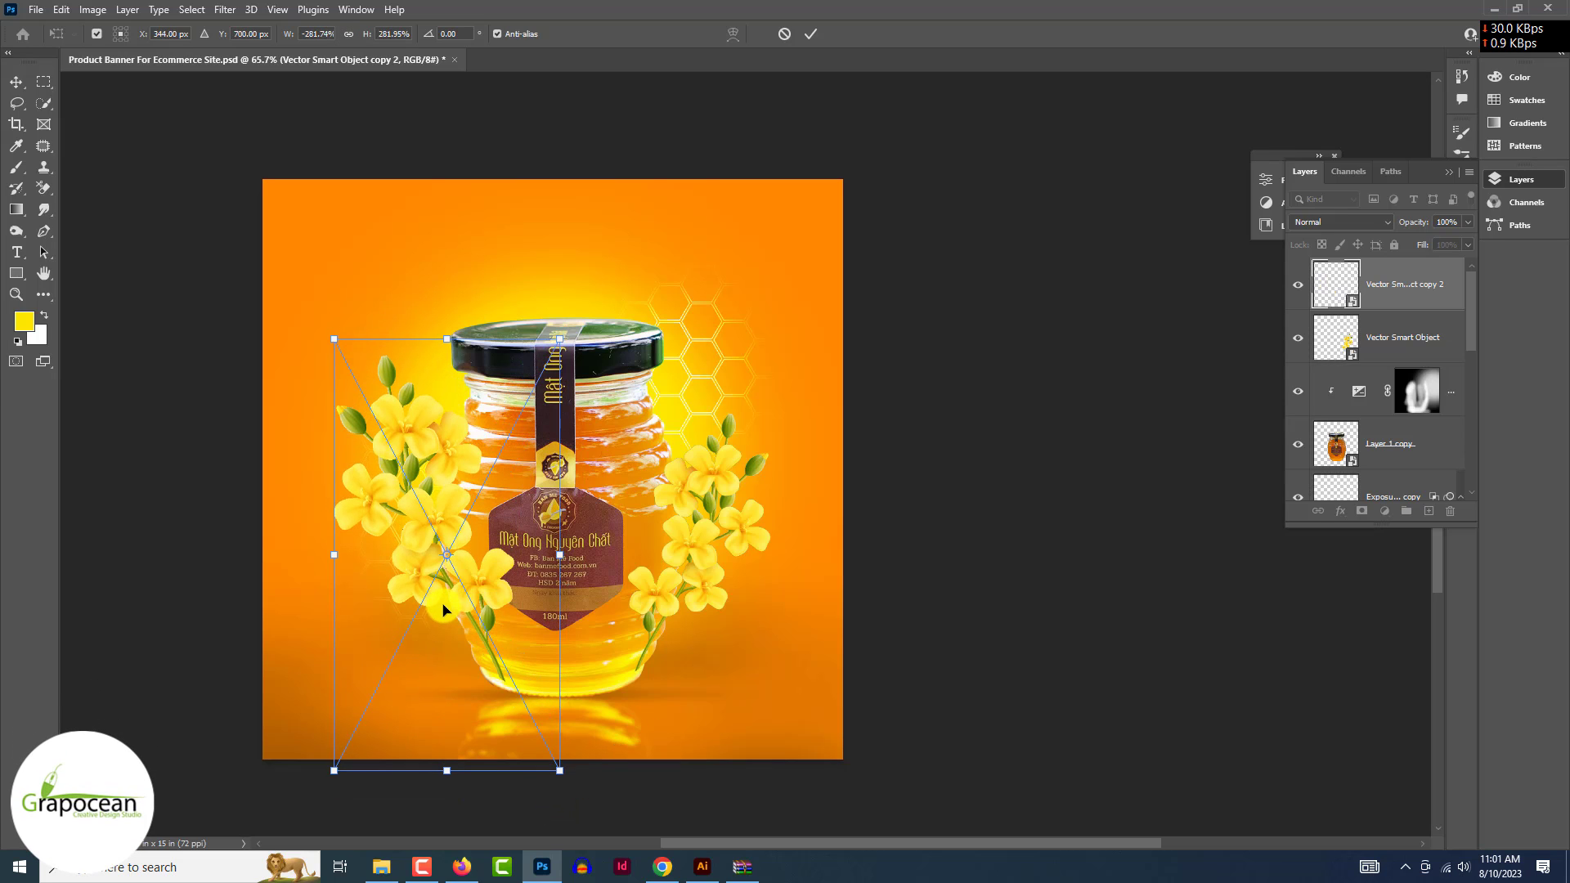
{"action": "left_click", "coordinate": [809, 33]}
{"action": "left_click_drag", "start_coordinate": [1390, 281], "coordinate": [1401, 464]}
{"action": "left_click", "coordinate": [1076, 700]}
- Reposition the mirrored left flowers snugly beside the jar
{"action": "scroll", "coordinate": [1076, 701], "scroll_direction": "down", "scroll_amount": 6}
{"action": "scroll", "coordinate": [572, 425], "scroll_direction": "up", "scroll_amount": 7}
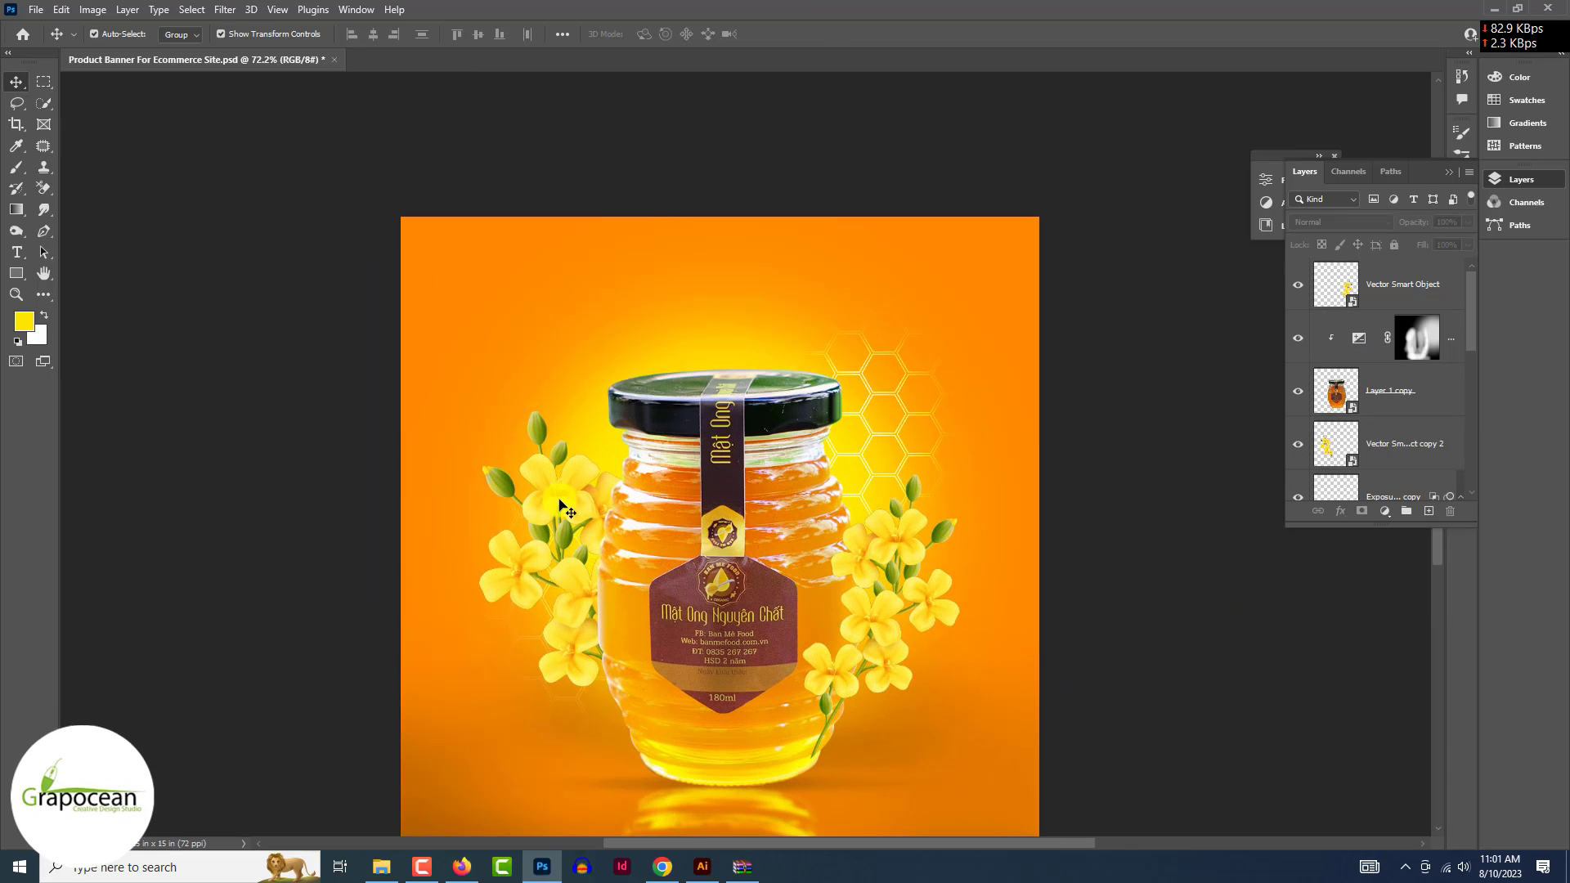
{"action": "left_click_drag", "start_coordinate": [557, 506], "coordinate": [576, 474]}
{"action": "key", "text": "ctrl+t"}
{"action": "left_click_drag", "start_coordinate": [586, 425], "coordinate": [585, 481]}
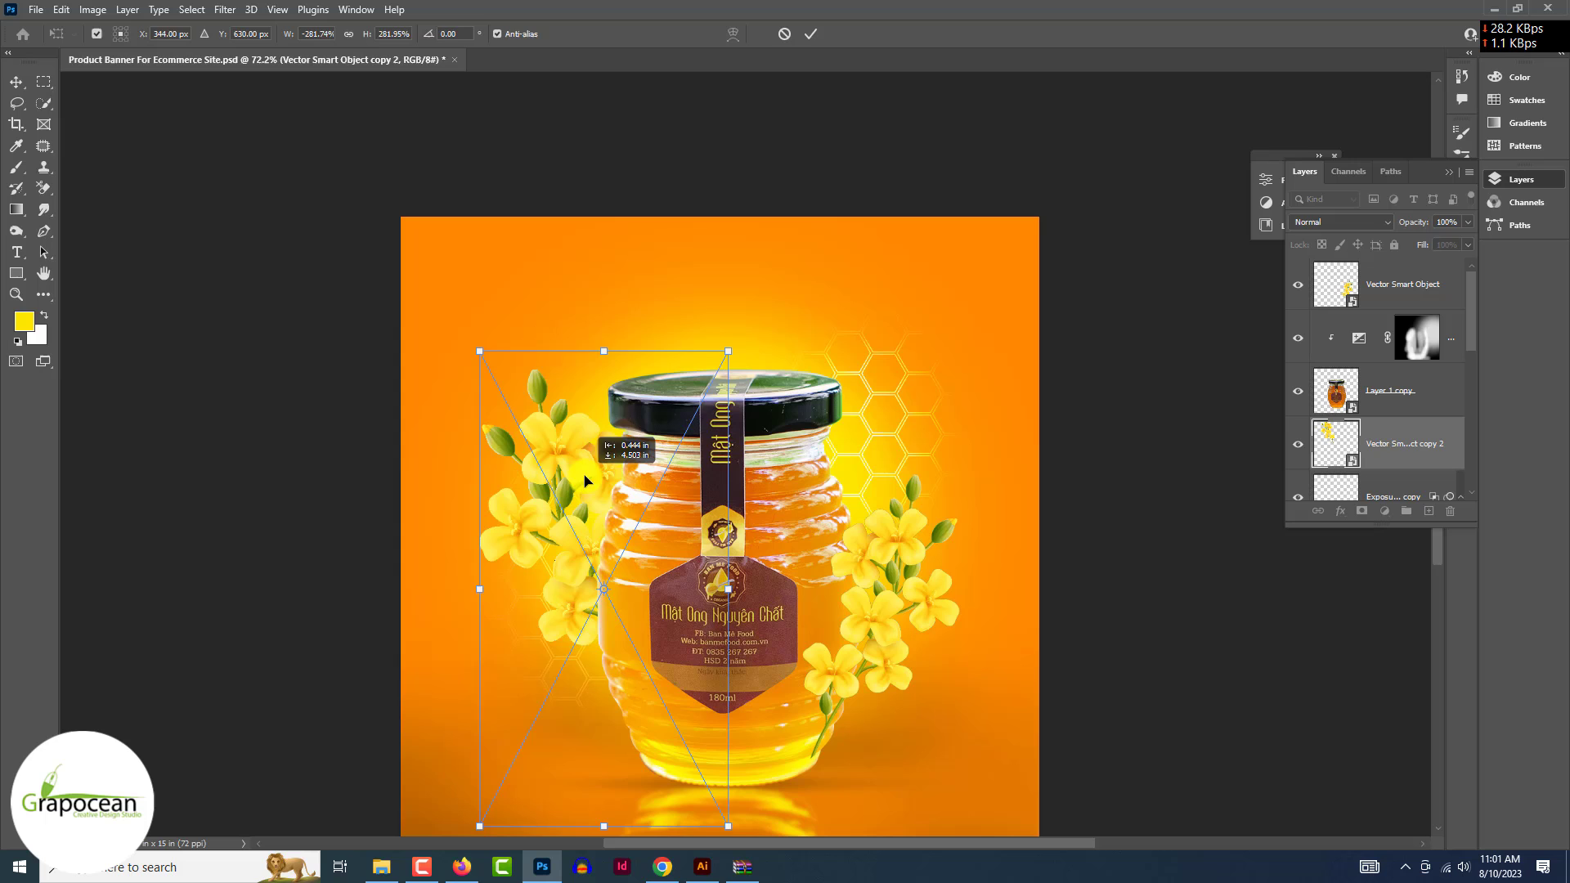
{"action": "left_click", "coordinate": [809, 34]}
{"action": "left_click", "coordinate": [1139, 676]}
{"action": "scroll", "coordinate": [1138, 676], "scroll_direction": "down", "scroll_amount": 5}
{"action": "scroll", "coordinate": [957, 641], "scroll_direction": "up", "scroll_amount": 6}
{"action": "scroll", "coordinate": [797, 491], "scroll_direction": "down", "scroll_amount": 1}
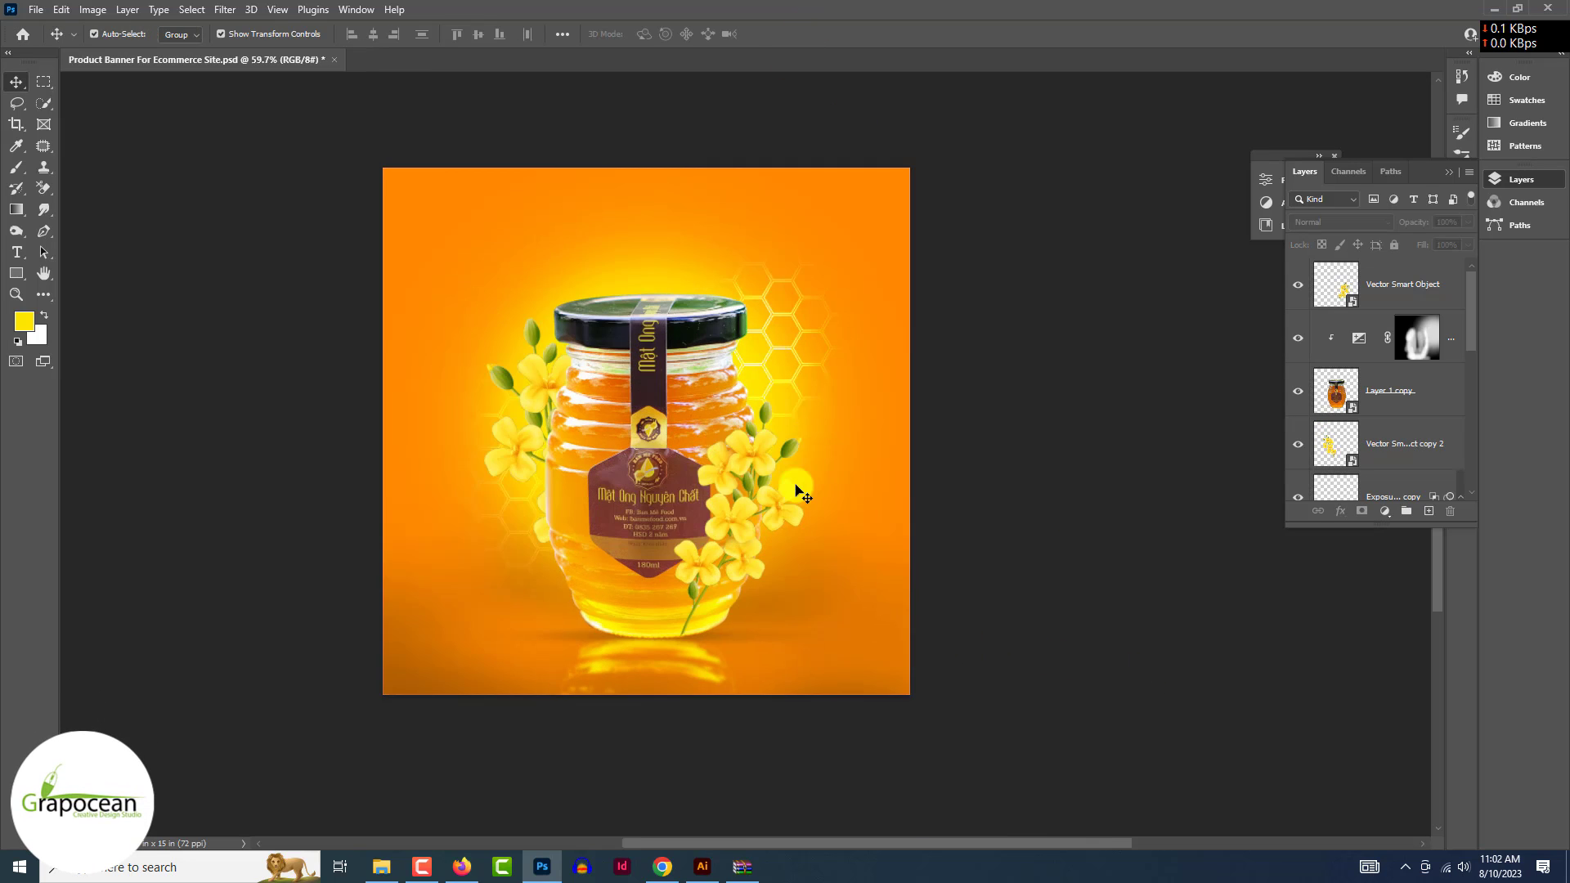
{"action": "scroll", "coordinate": [797, 490], "scroll_direction": "down", "scroll_amount": 2}
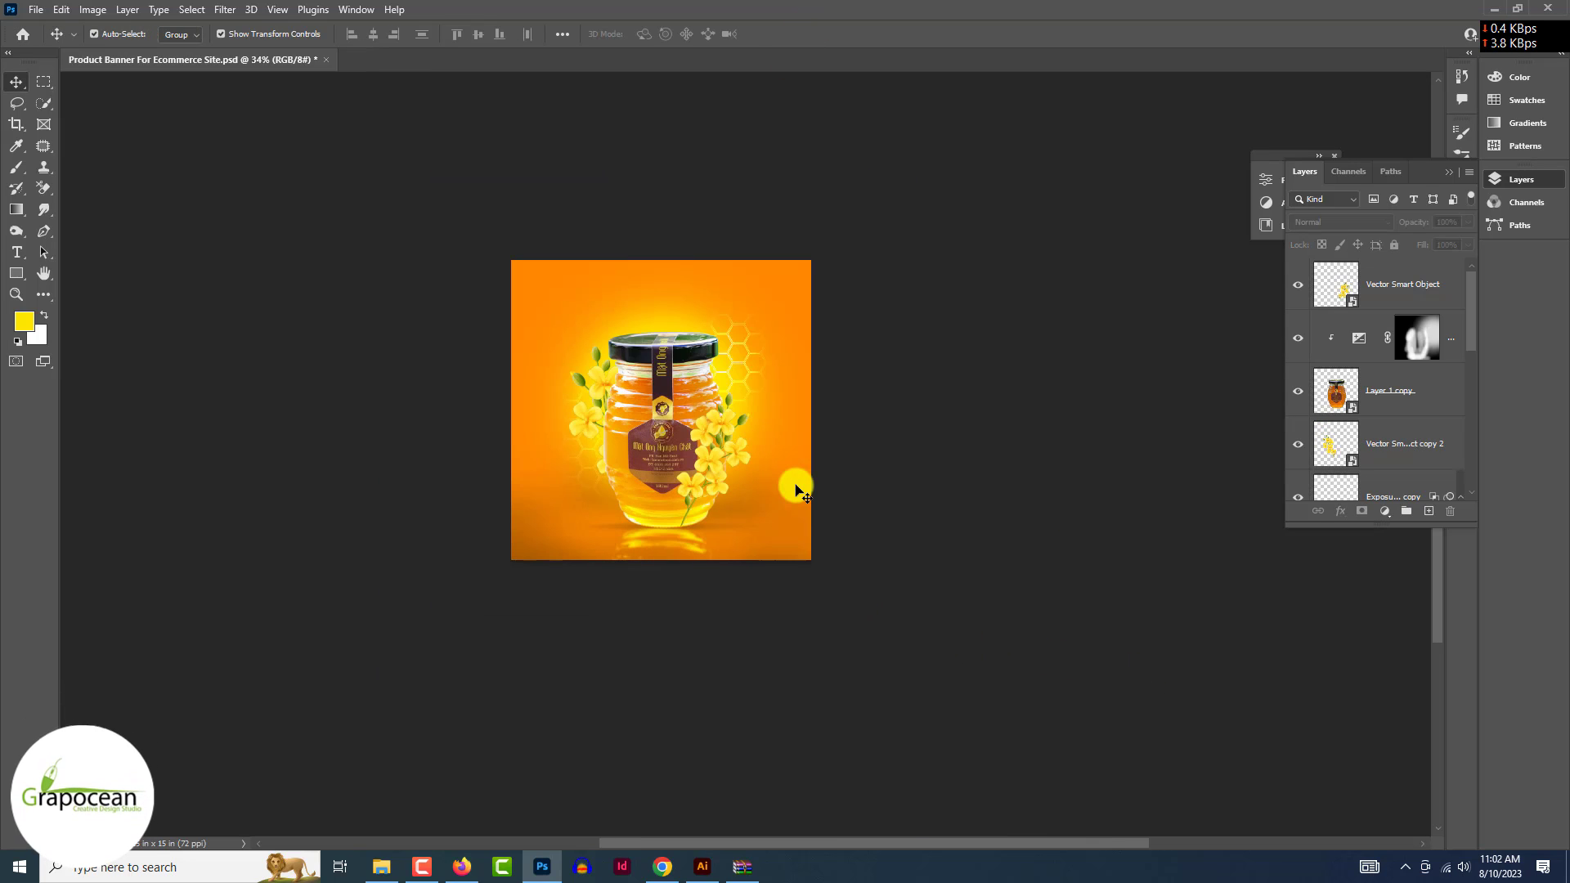
{"action": "scroll", "coordinate": [797, 490], "scroll_direction": "up", "scroll_amount": 1}
- Open the paper texture and bee photo pexels-pixabay-34220.jpg from Downloads, unlocking the bee as Layer 0
{"action": "left_click", "coordinate": [36, 9]}
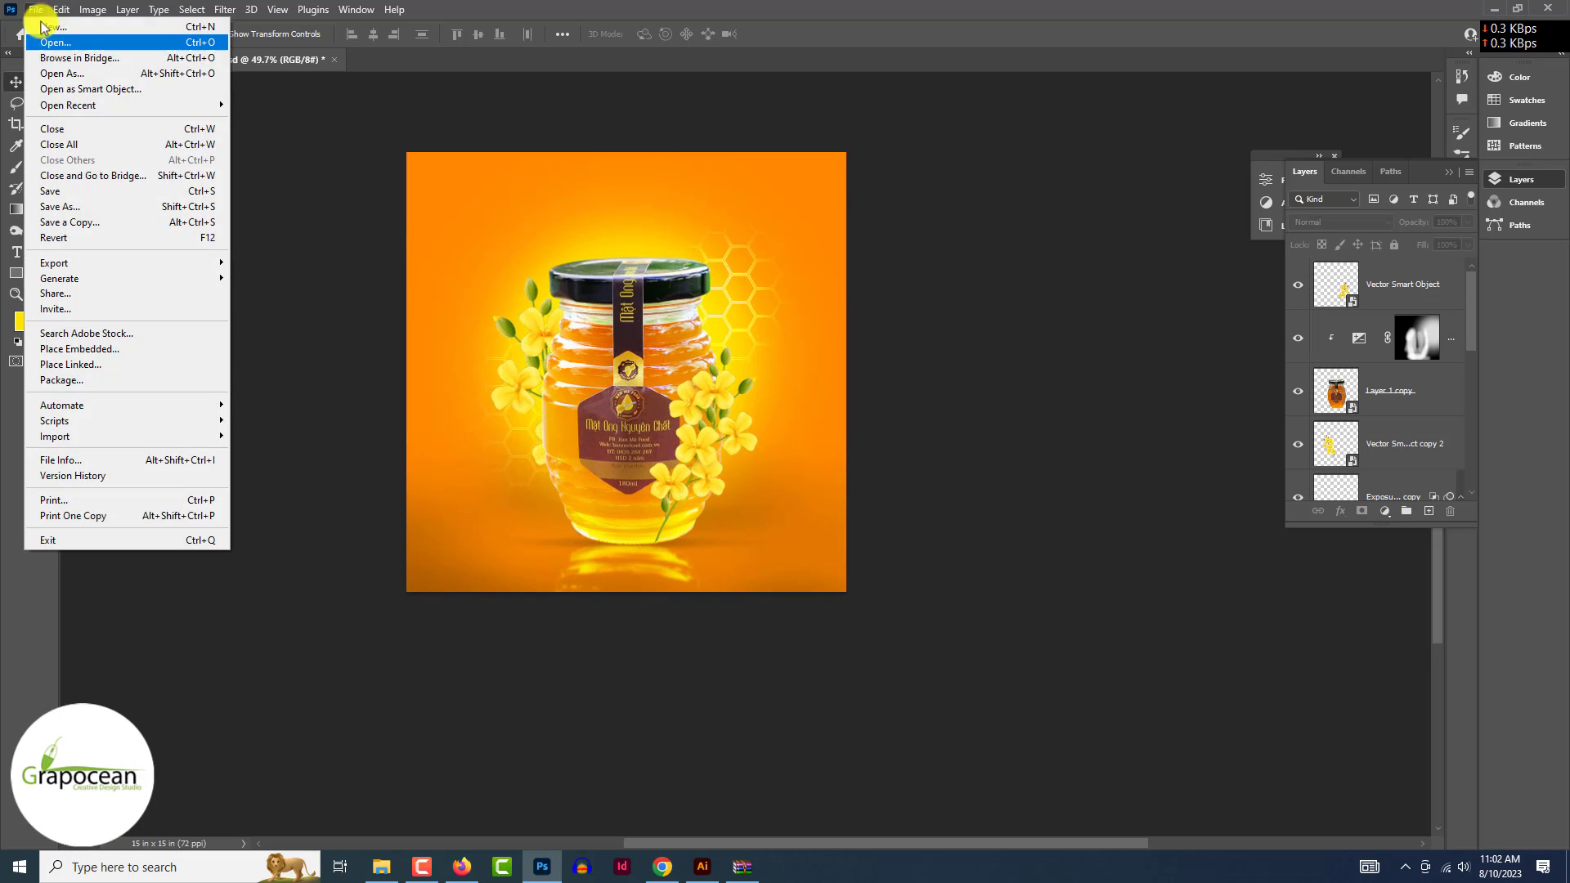
{"action": "left_click", "coordinate": [49, 44]}
{"action": "left_click", "coordinate": [65, 264]}
{"action": "left_click", "coordinate": [269, 265]}
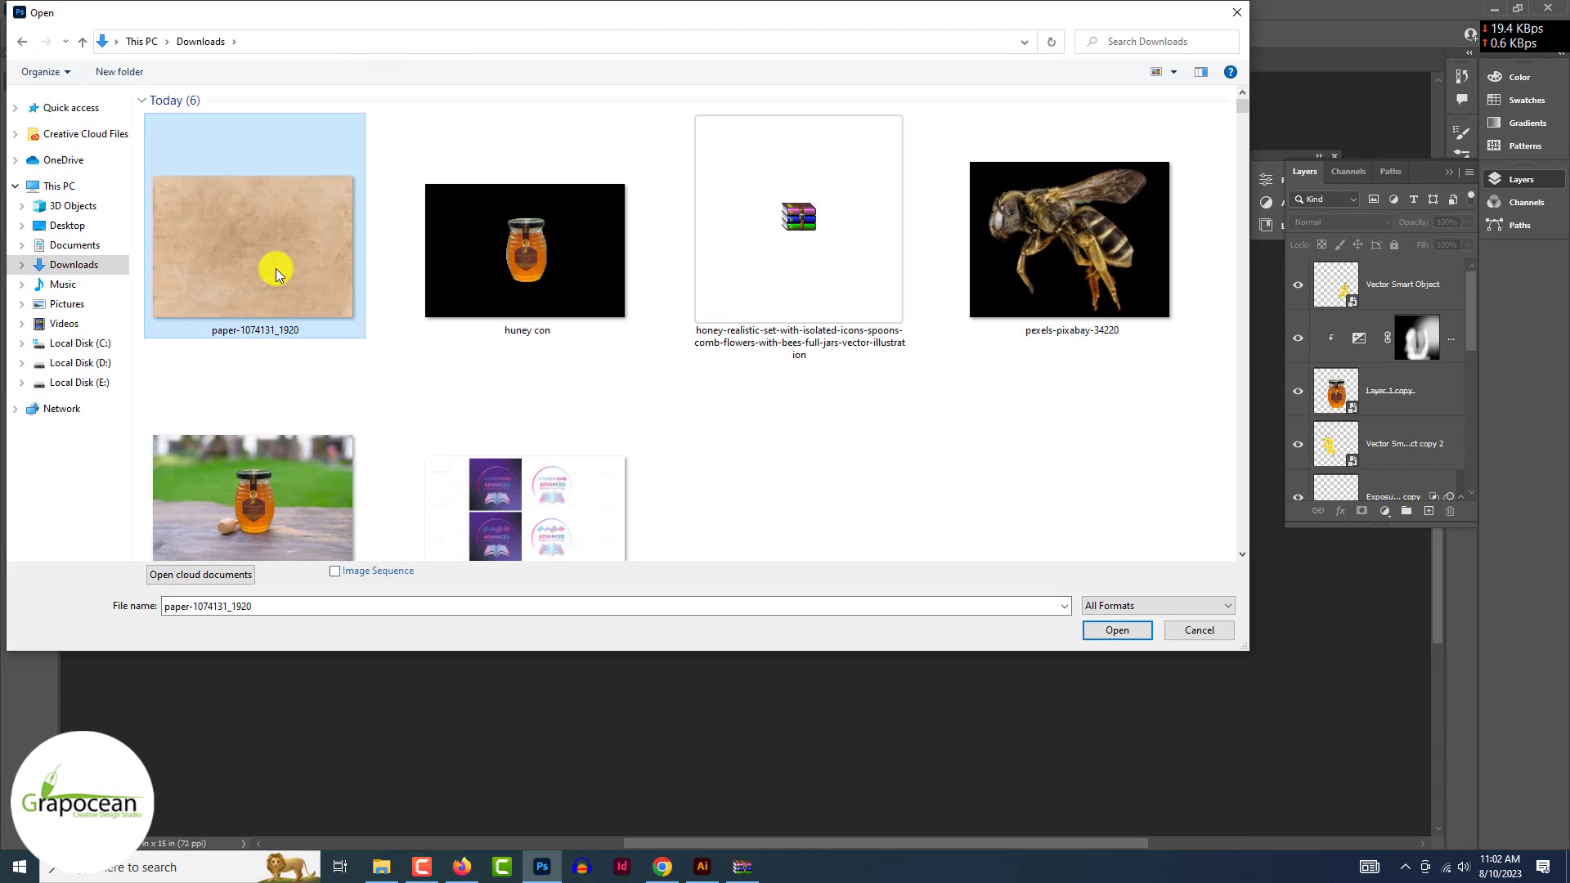
{"action": "left_click", "coordinate": [1028, 260], "text": "ctrl"}
{"action": "left_click", "coordinate": [1136, 630]}
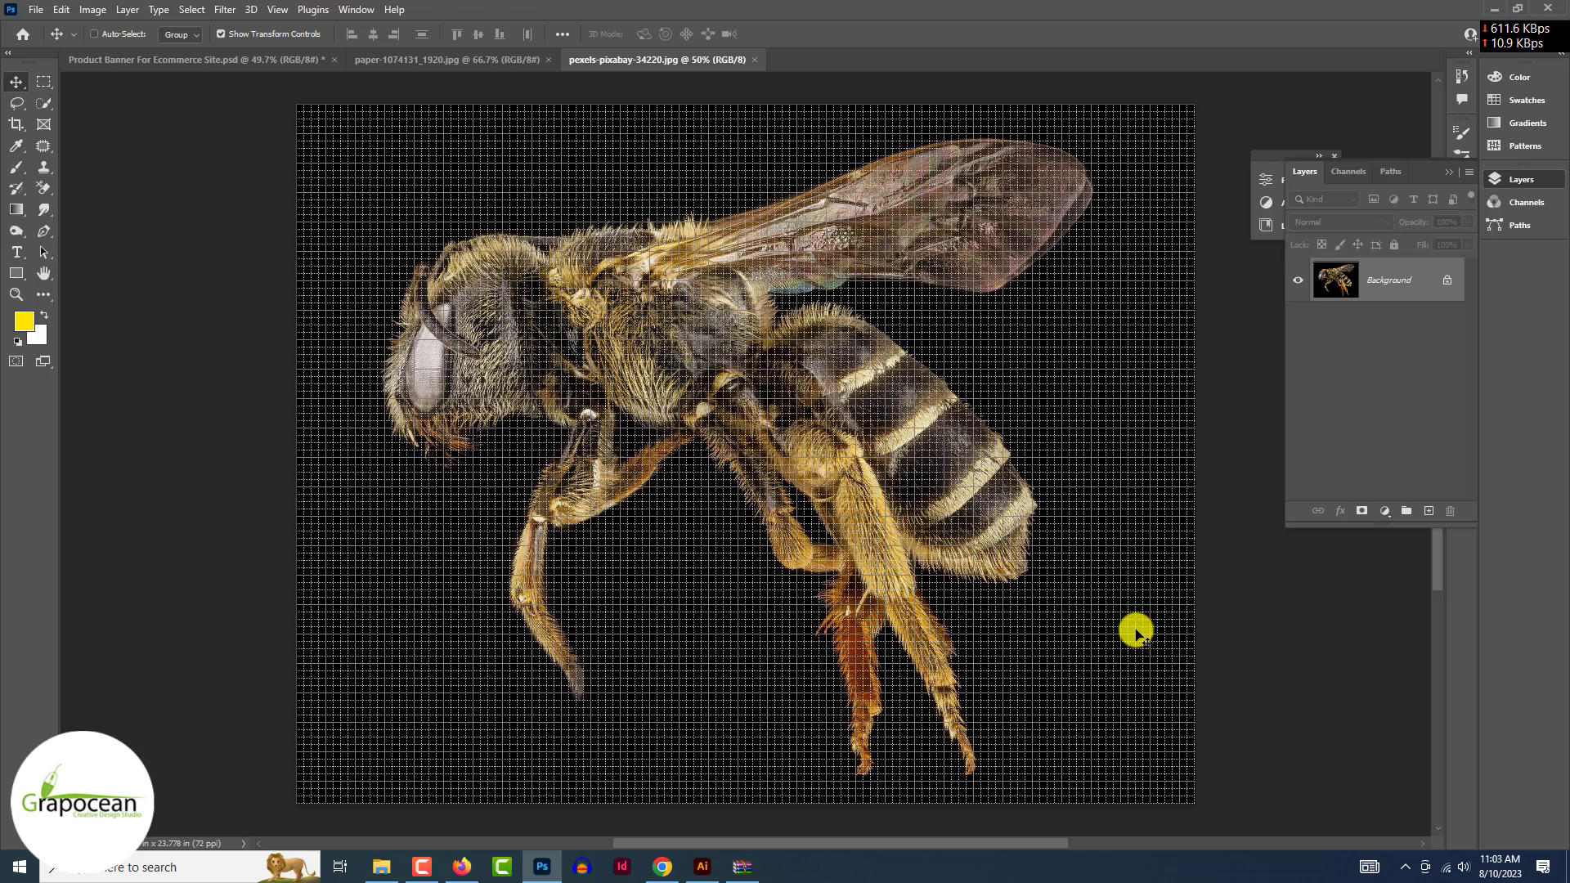
{"action": "left_click", "coordinate": [797, 425]}
{"action": "key", "text": "Return"}
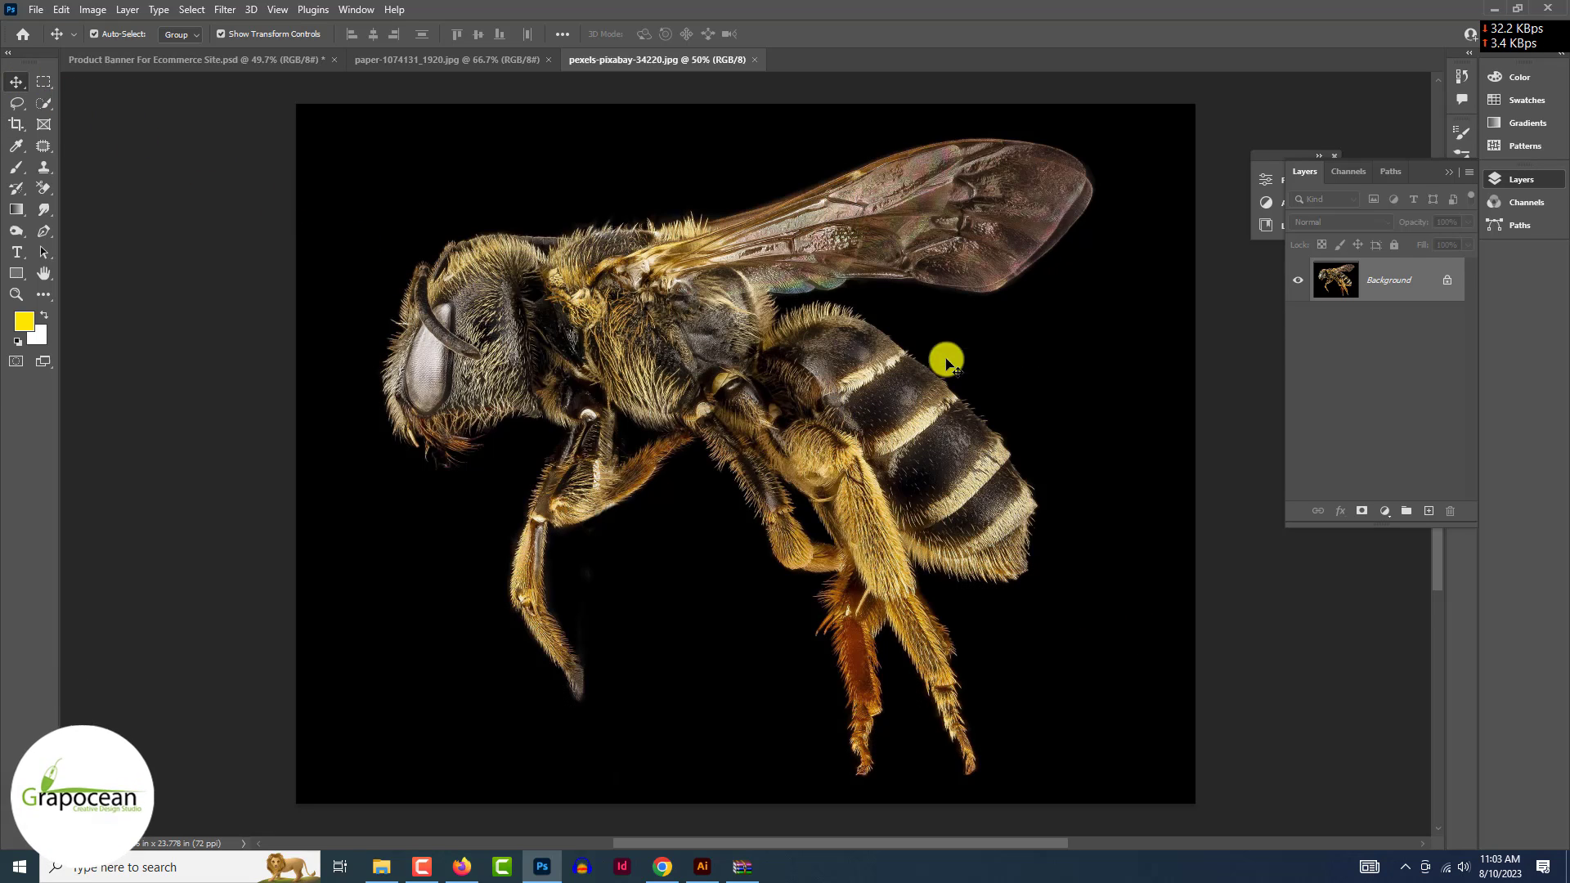
- Select the bee with Select Subject after trying Color Range
{"action": "left_click", "coordinate": [191, 9]}
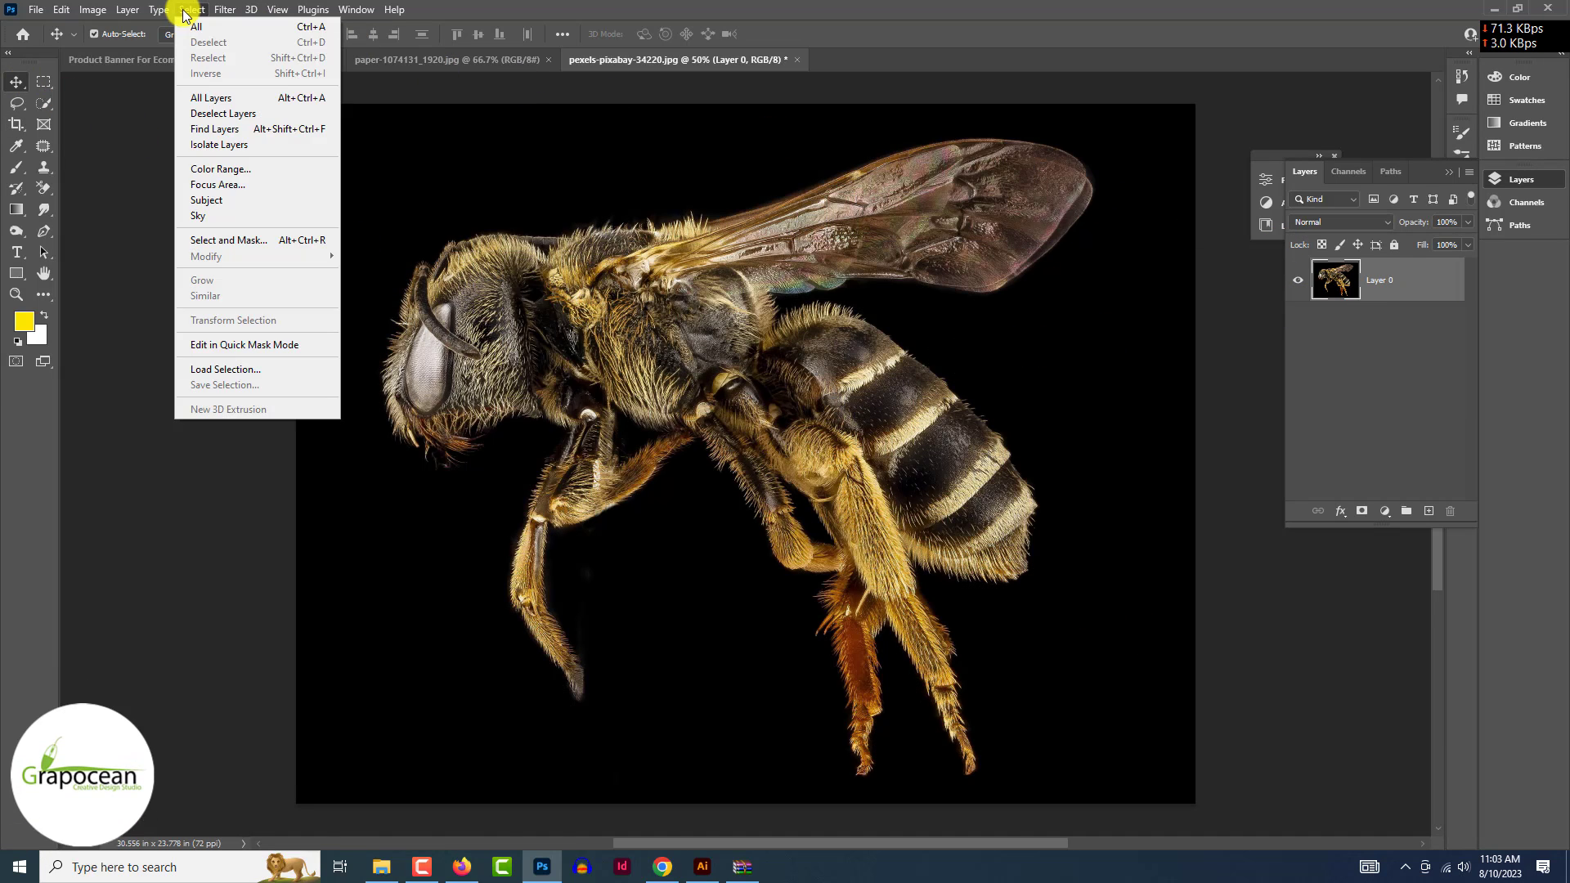
{"action": "left_click", "coordinate": [247, 166]}
{"action": "left_click", "coordinate": [507, 609]}
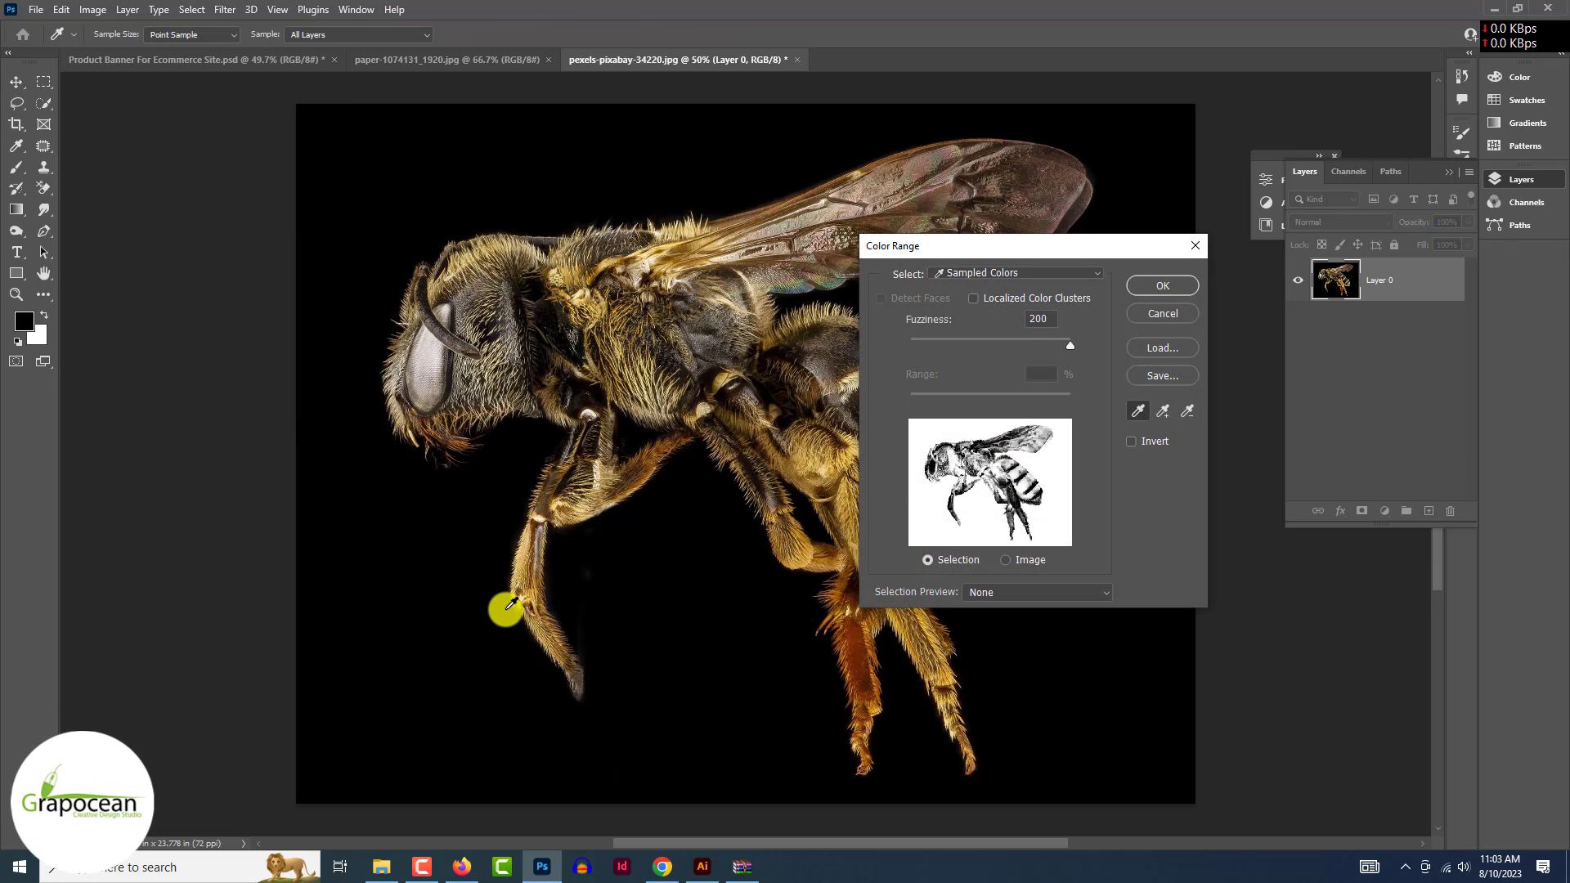
{"action": "left_click_drag", "start_coordinate": [1070, 345], "coordinate": [940, 350]}
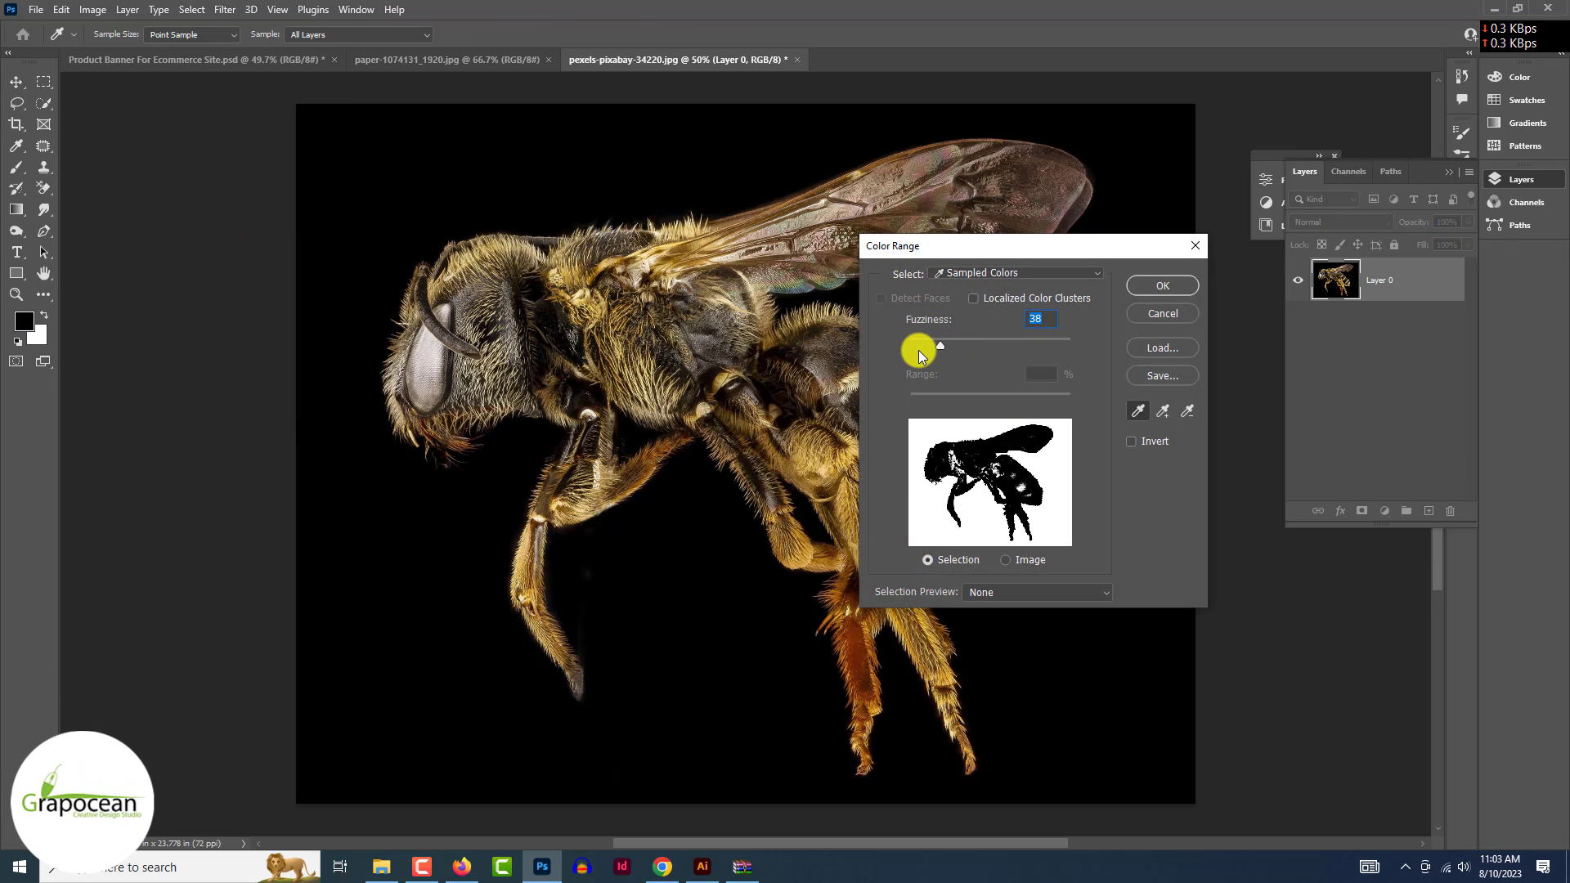
{"action": "left_click", "coordinate": [1162, 314]}
{"action": "left_click", "coordinate": [89, 10]}
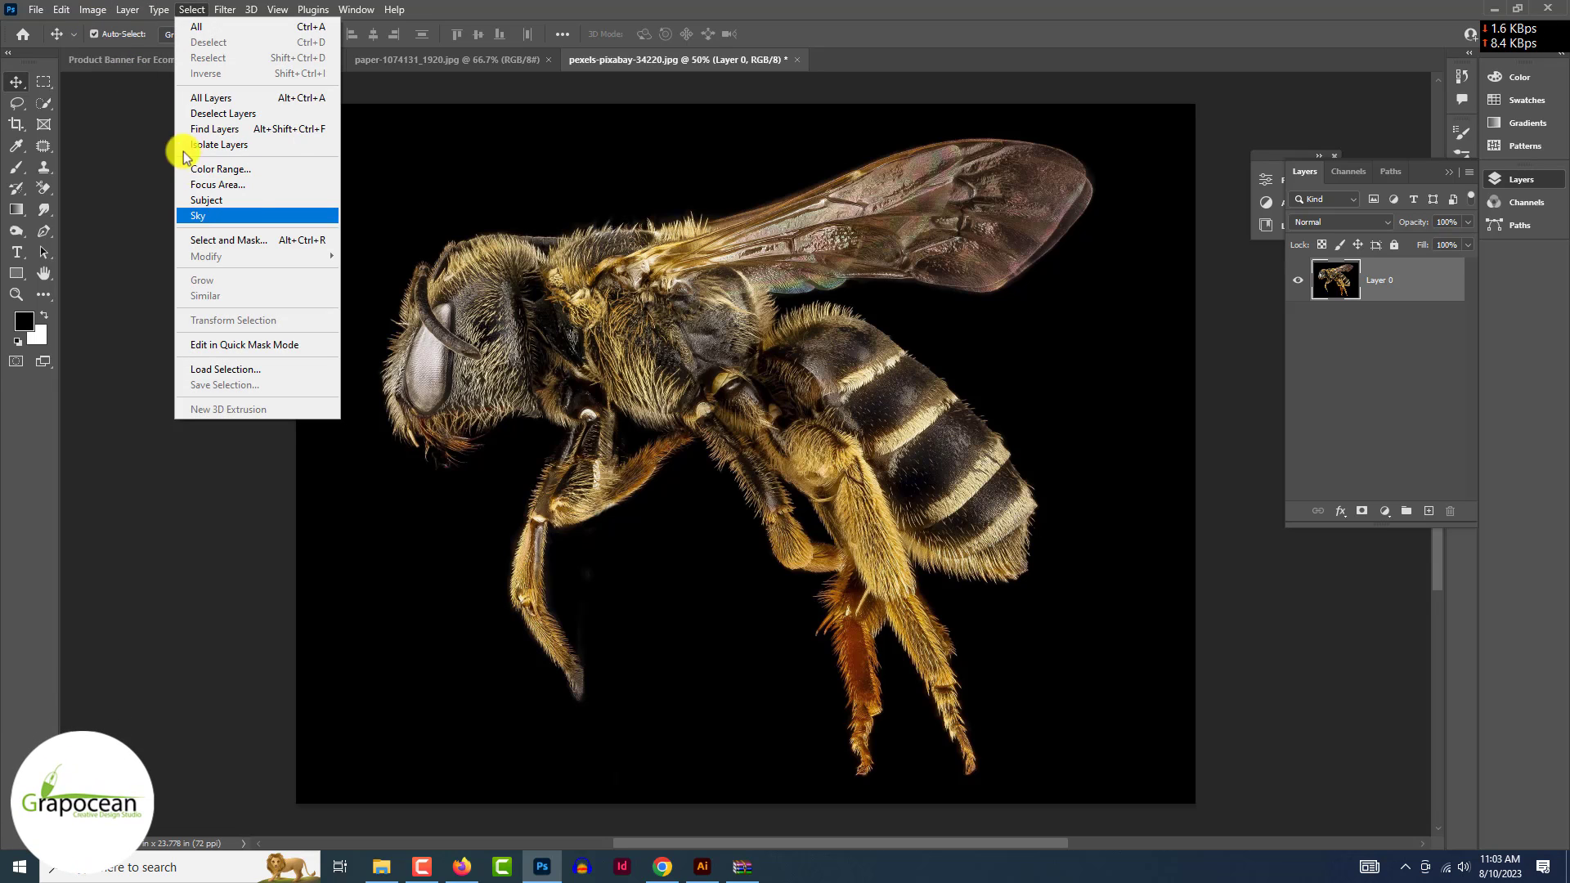
{"action": "left_click", "coordinate": [242, 202]}
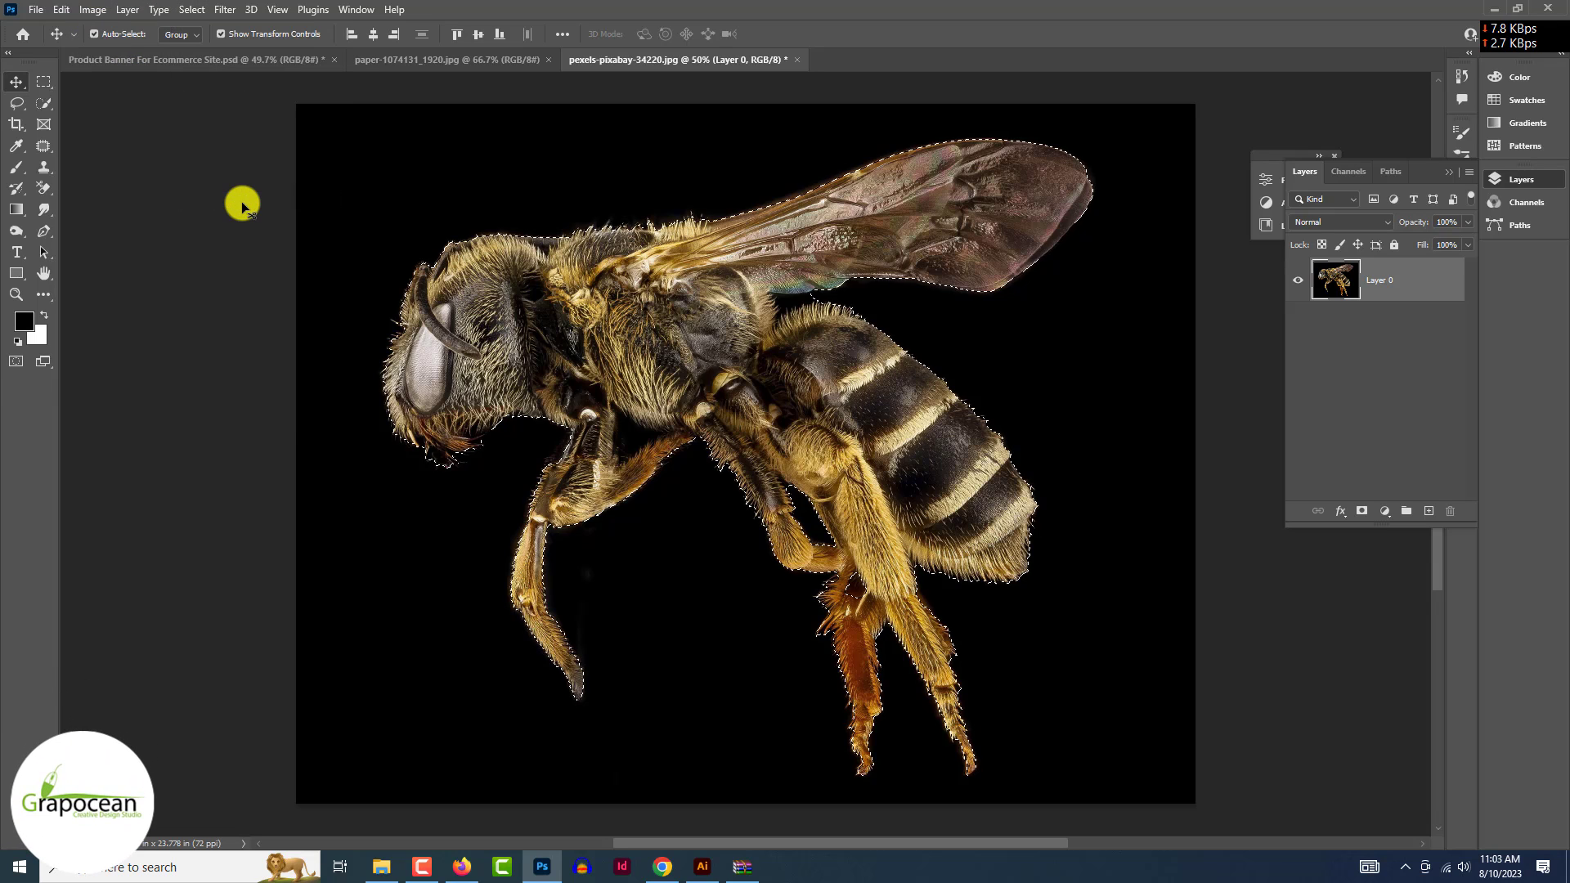
- Undo a trial layer mask, keeping the bee selection, and zoom in on the bee
{"action": "left_click", "coordinate": [1362, 511]}
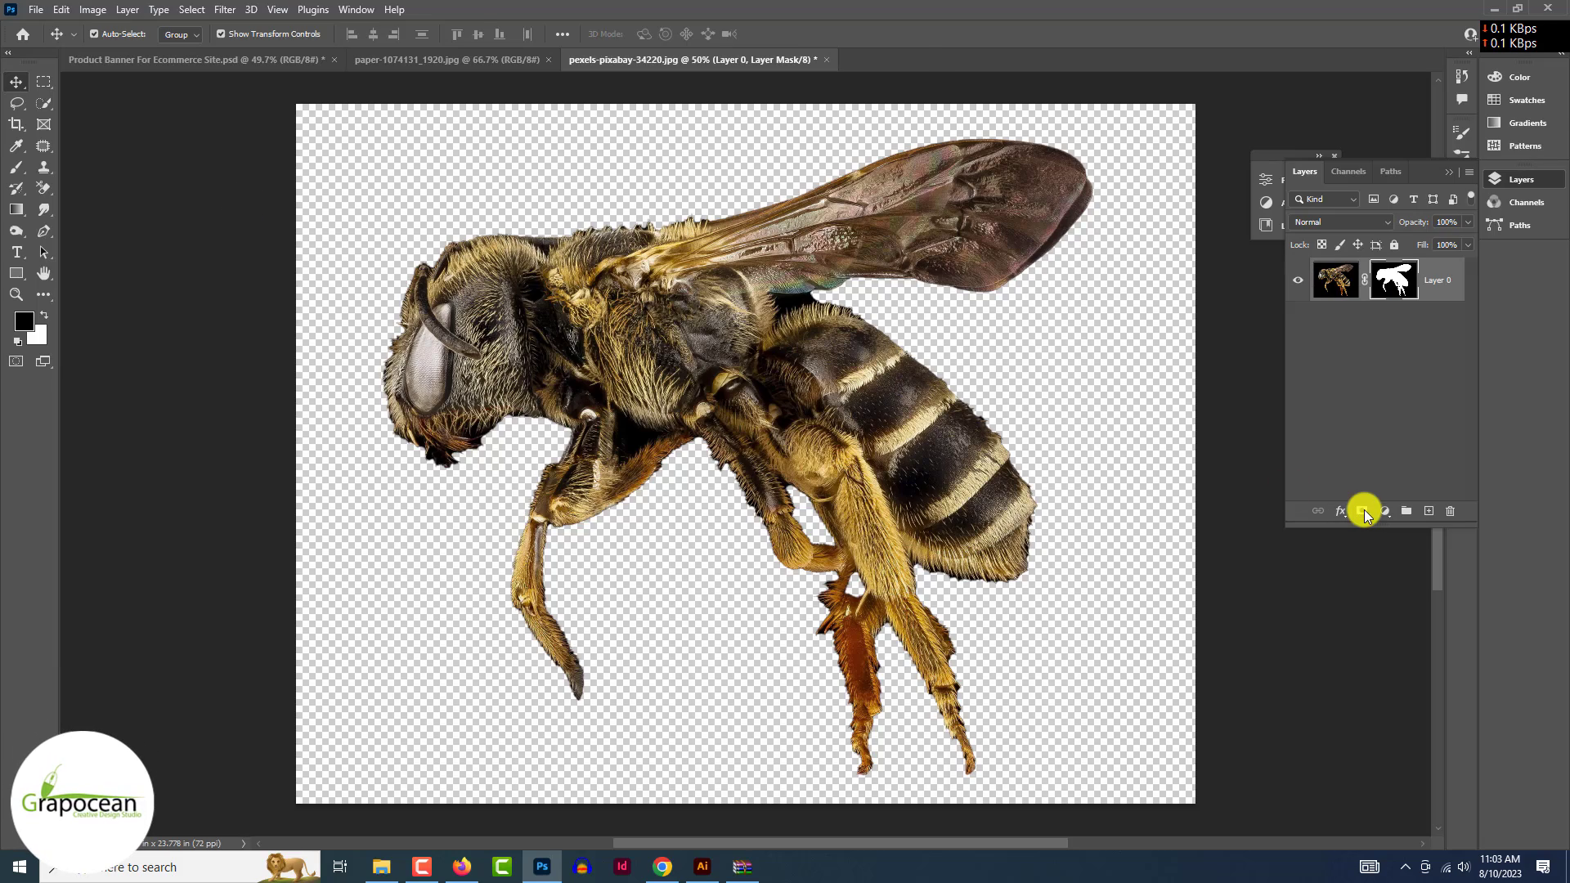
{"action": "key", "text": "ctrl+z"}
{"action": "key", "text": "ctrl+plus"}
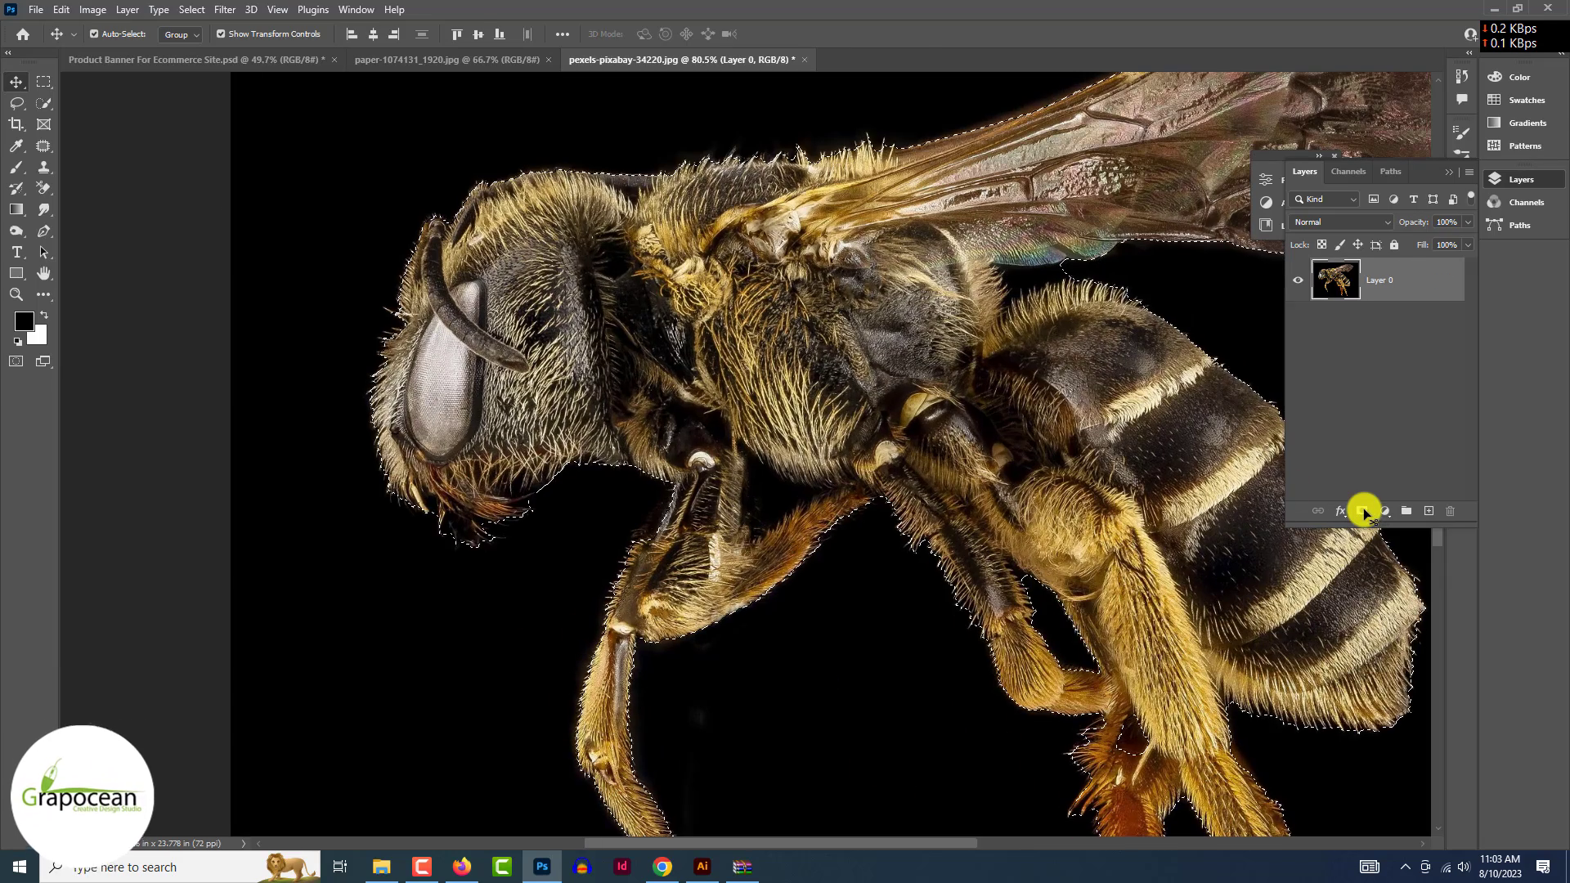
{"action": "left_click", "coordinate": [90, 10]}
{"action": "key", "text": "a"}
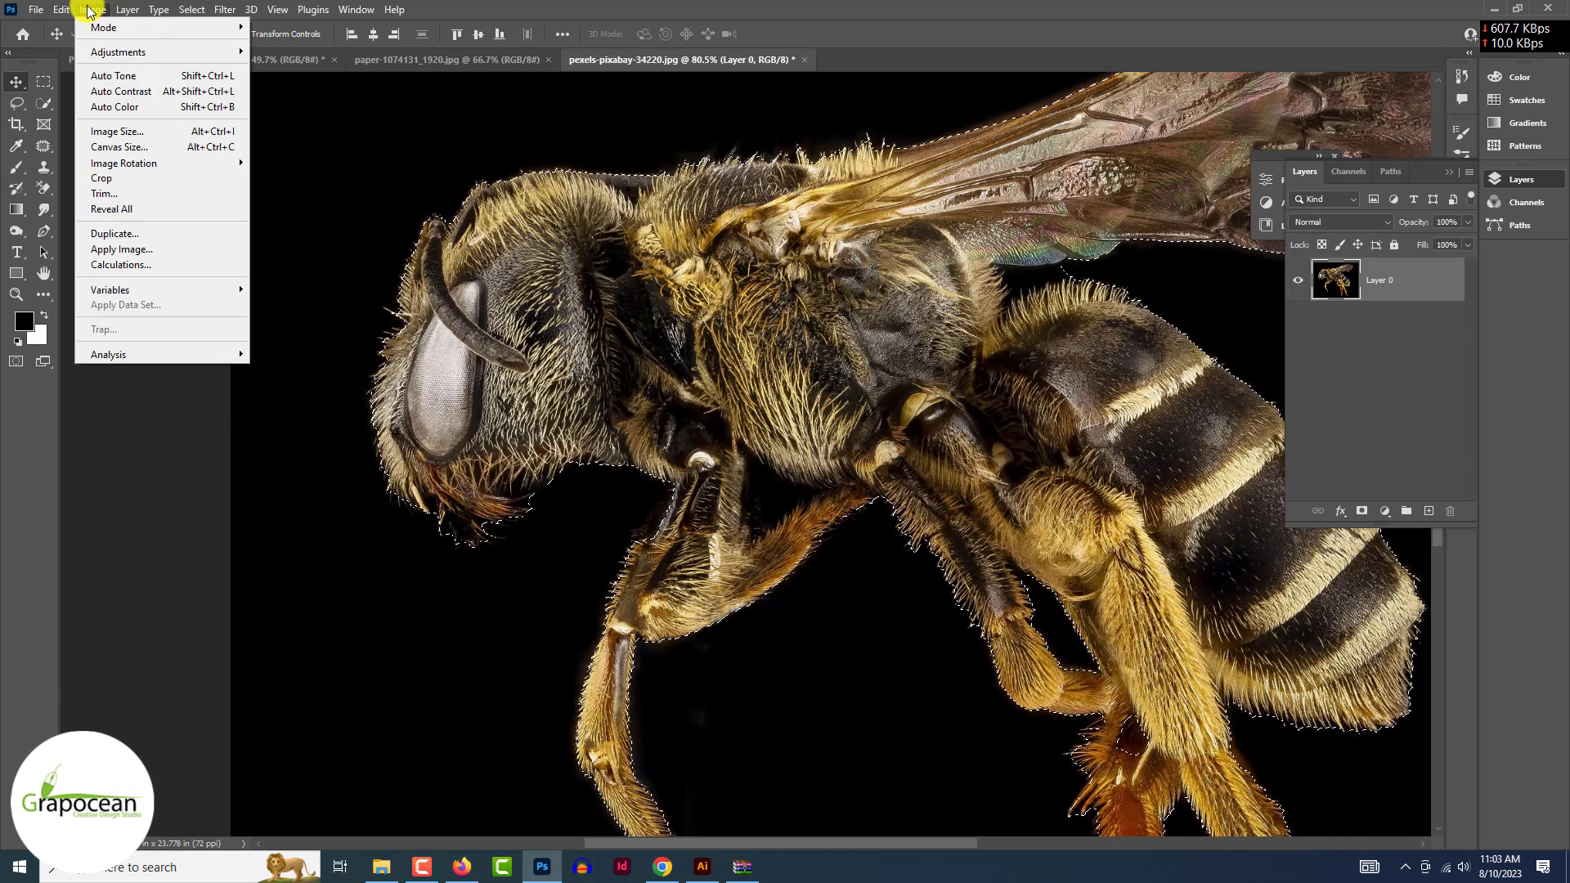
- Open Select and Mask on the bee and refine the hairy edges along its back with a size-50 brush
{"action": "left_click", "coordinate": [252, 240]}
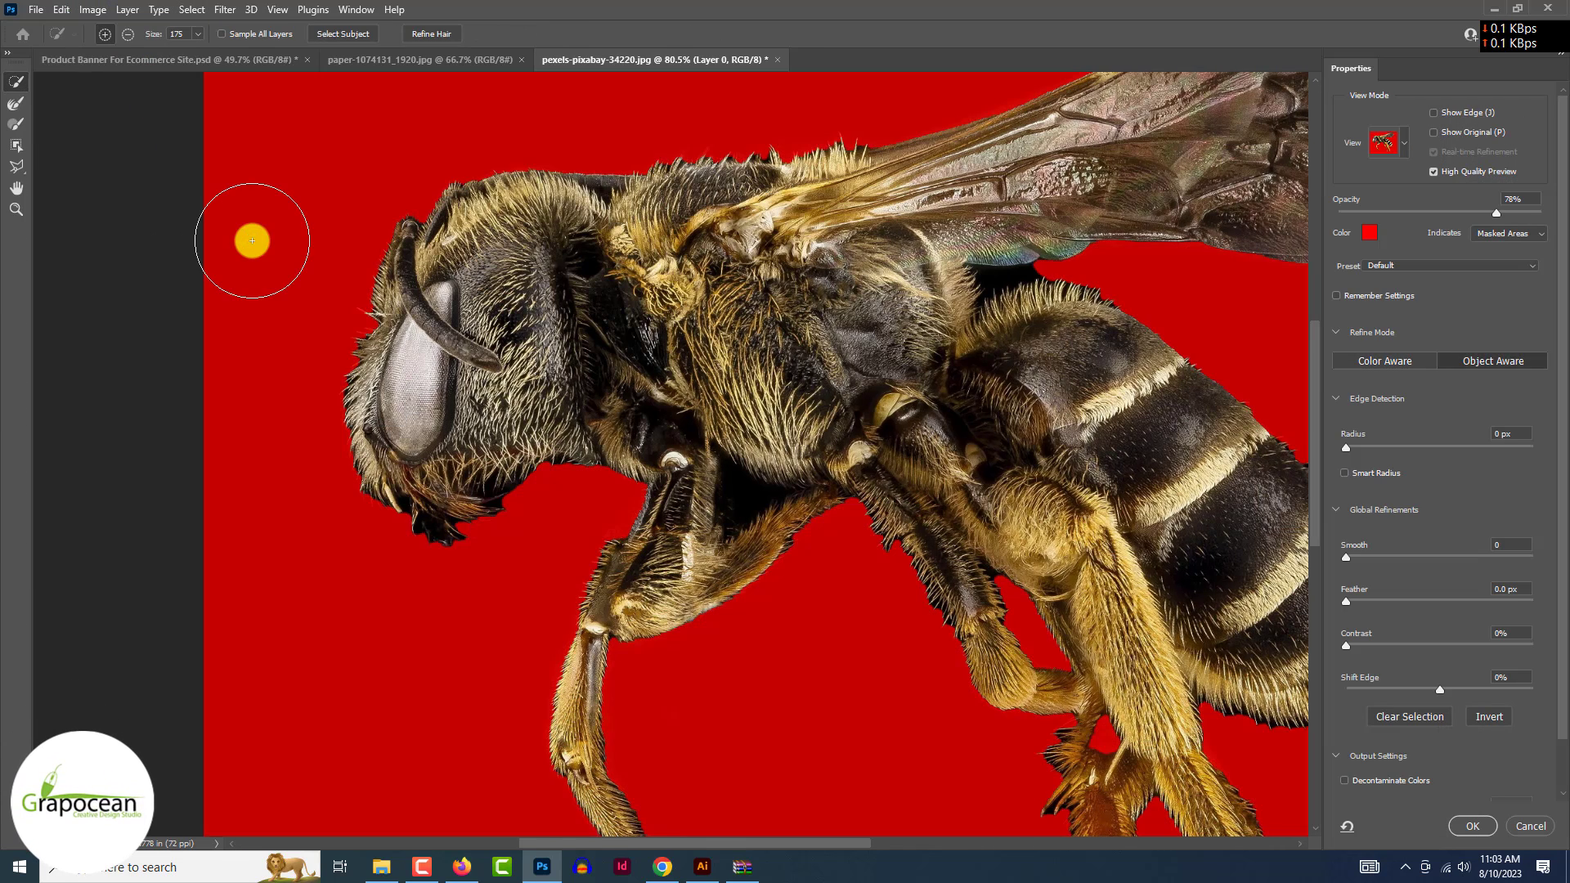
{"action": "key", "text": "bracketleft"}
{"action": "key", "text": "bracketleft"}
{"action": "left_click_drag", "start_coordinate": [609, 164], "coordinate": [871, 139]}
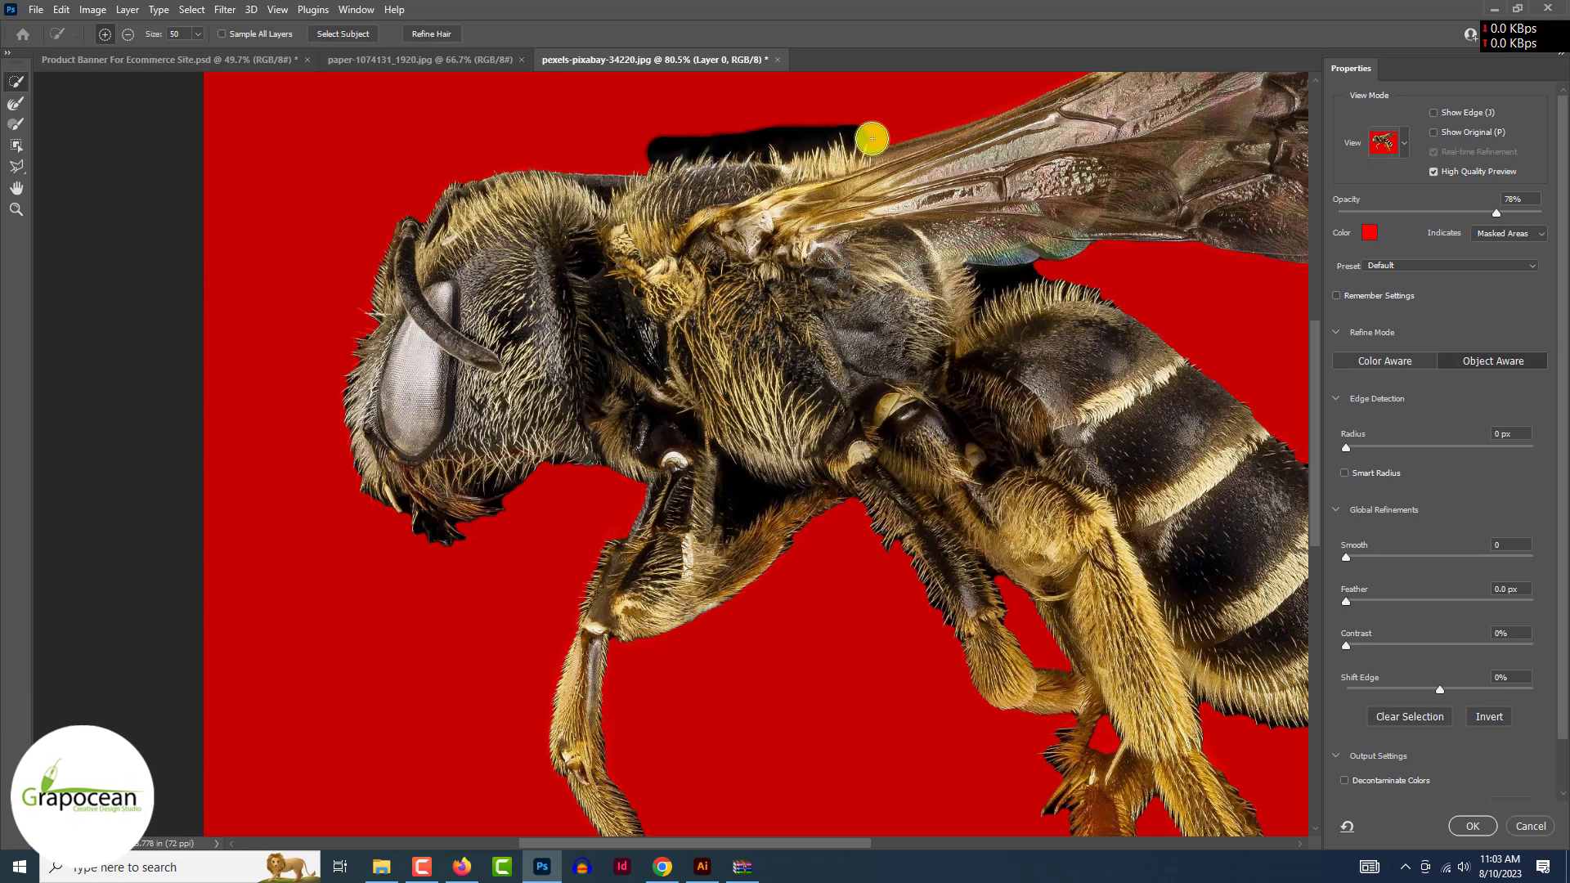
{"action": "left_click", "coordinate": [16, 103]}
{"action": "left_click_drag", "start_coordinate": [645, 151], "coordinate": [866, 136]}
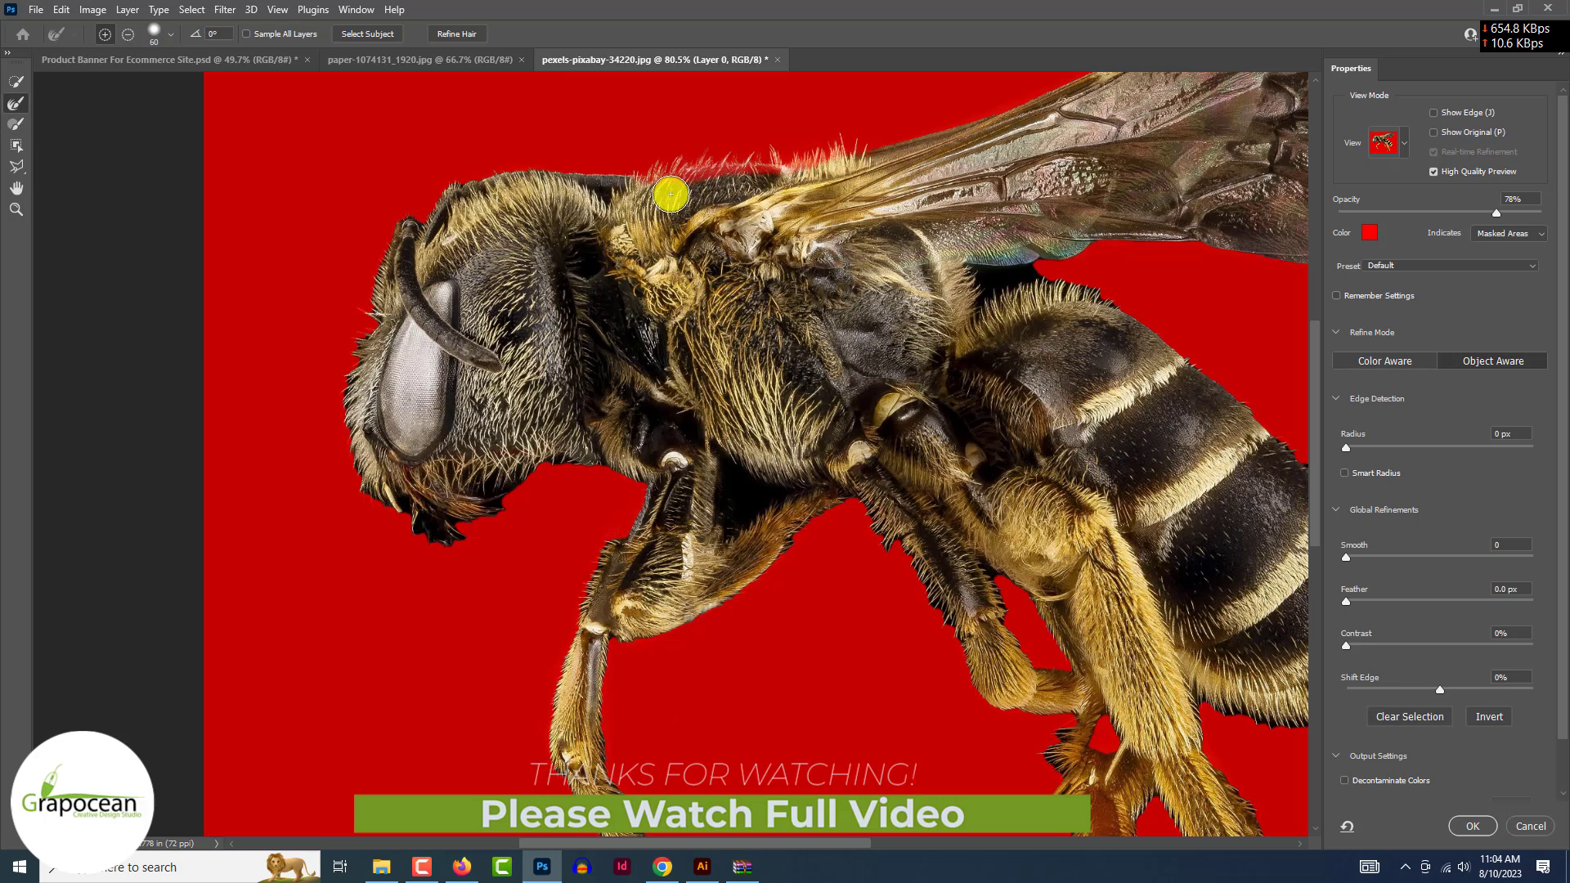
{"action": "mouse_move", "coordinate": [729, 190]}
{"action": "left_mouse_down"}
{"action": "mouse_move", "coordinate": [785, 190]}
{"action": "mouse_move", "coordinate": [734, 195]}
{"action": "left_mouse_up"}
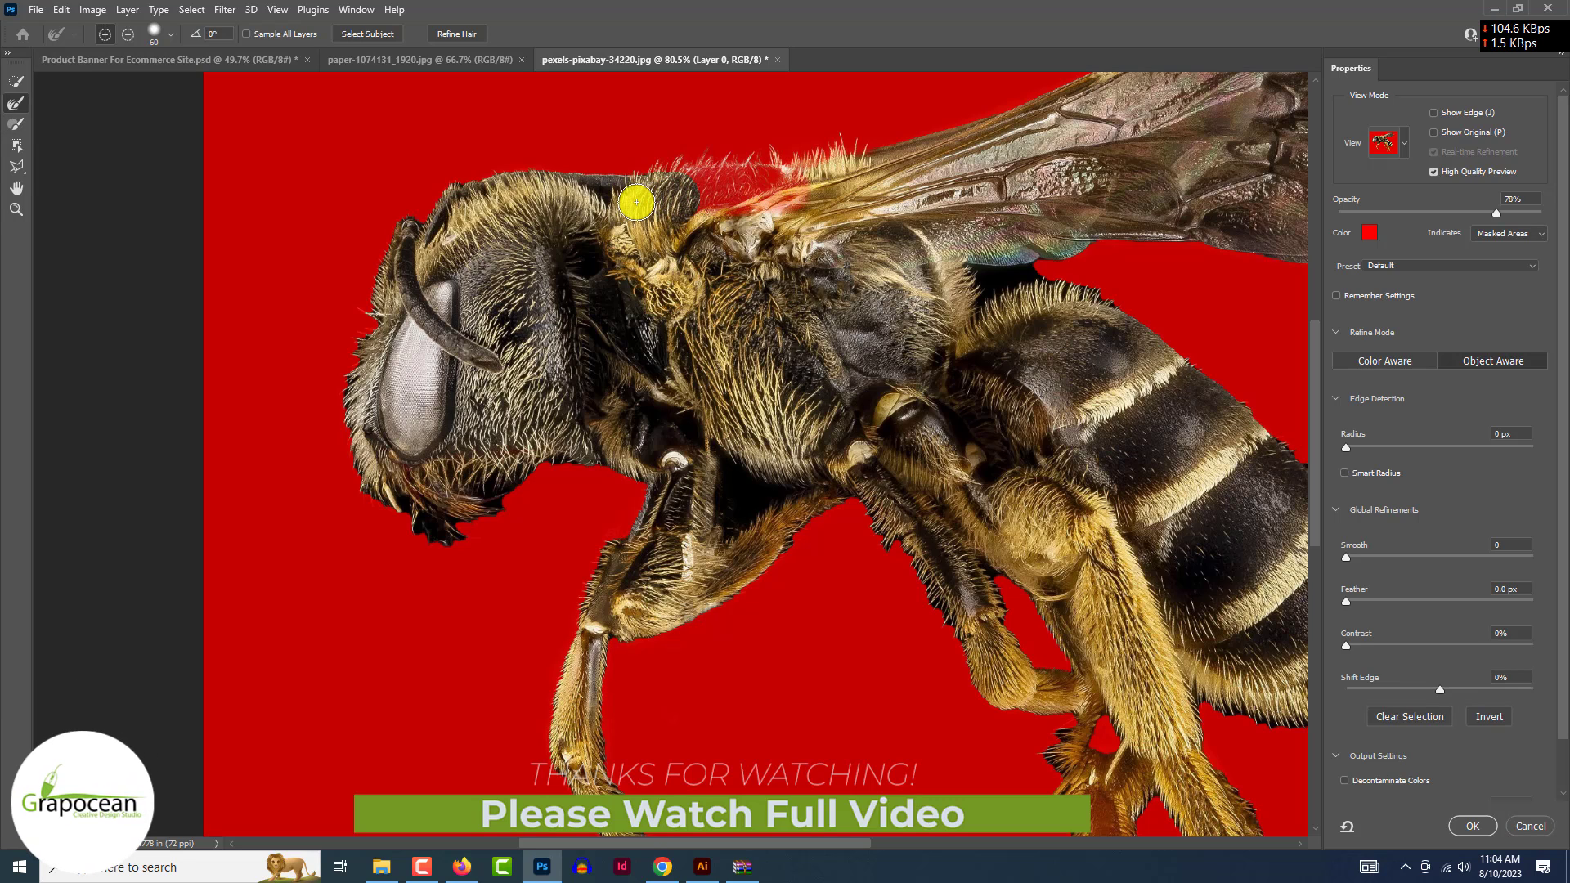
{"action": "left_click", "coordinate": [14, 125]}
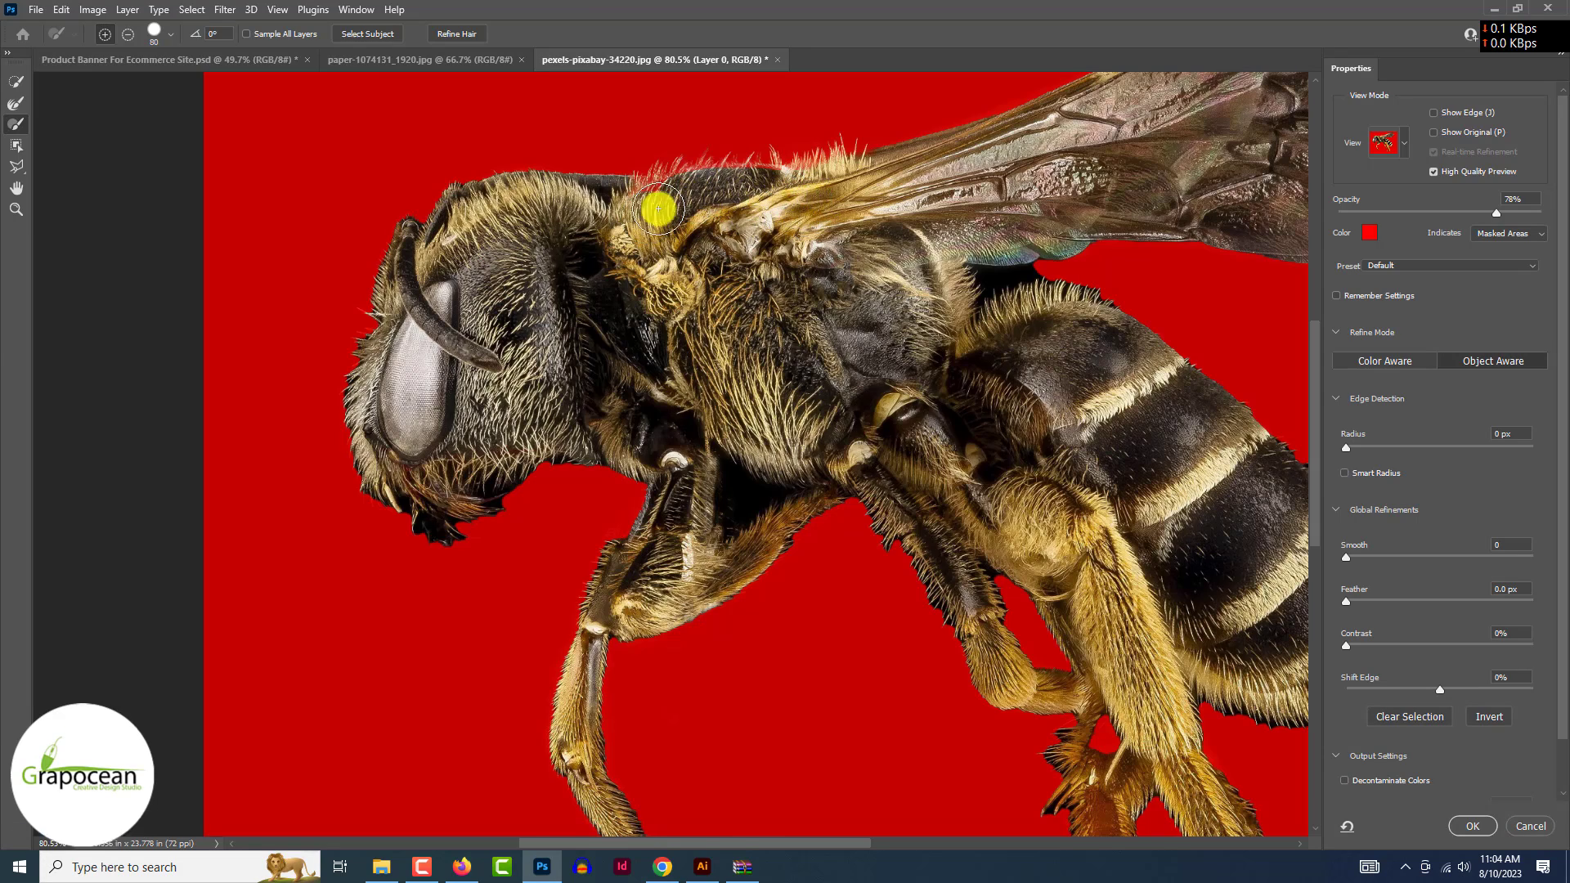
{"action": "scroll", "coordinate": [776, 196], "scroll_direction": "up", "scroll_amount": 3}
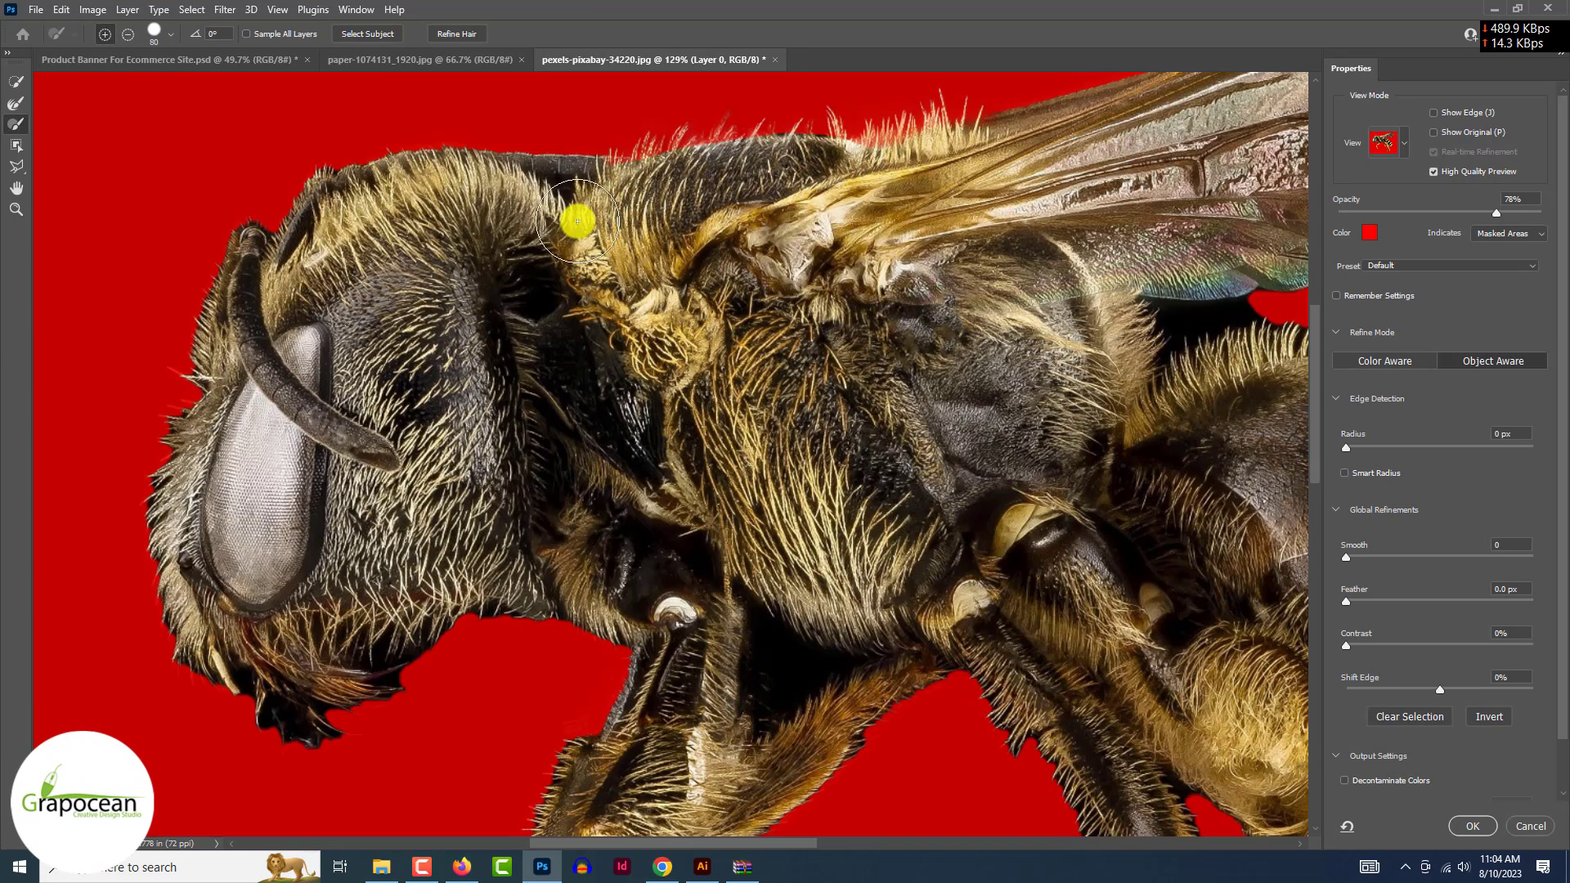
{"action": "scroll", "coordinate": [1068, 175], "scroll_direction": "down", "scroll_amount": 3}
{"action": "scroll", "coordinate": [1069, 174], "scroll_direction": "right", "scroll_amount": 1}
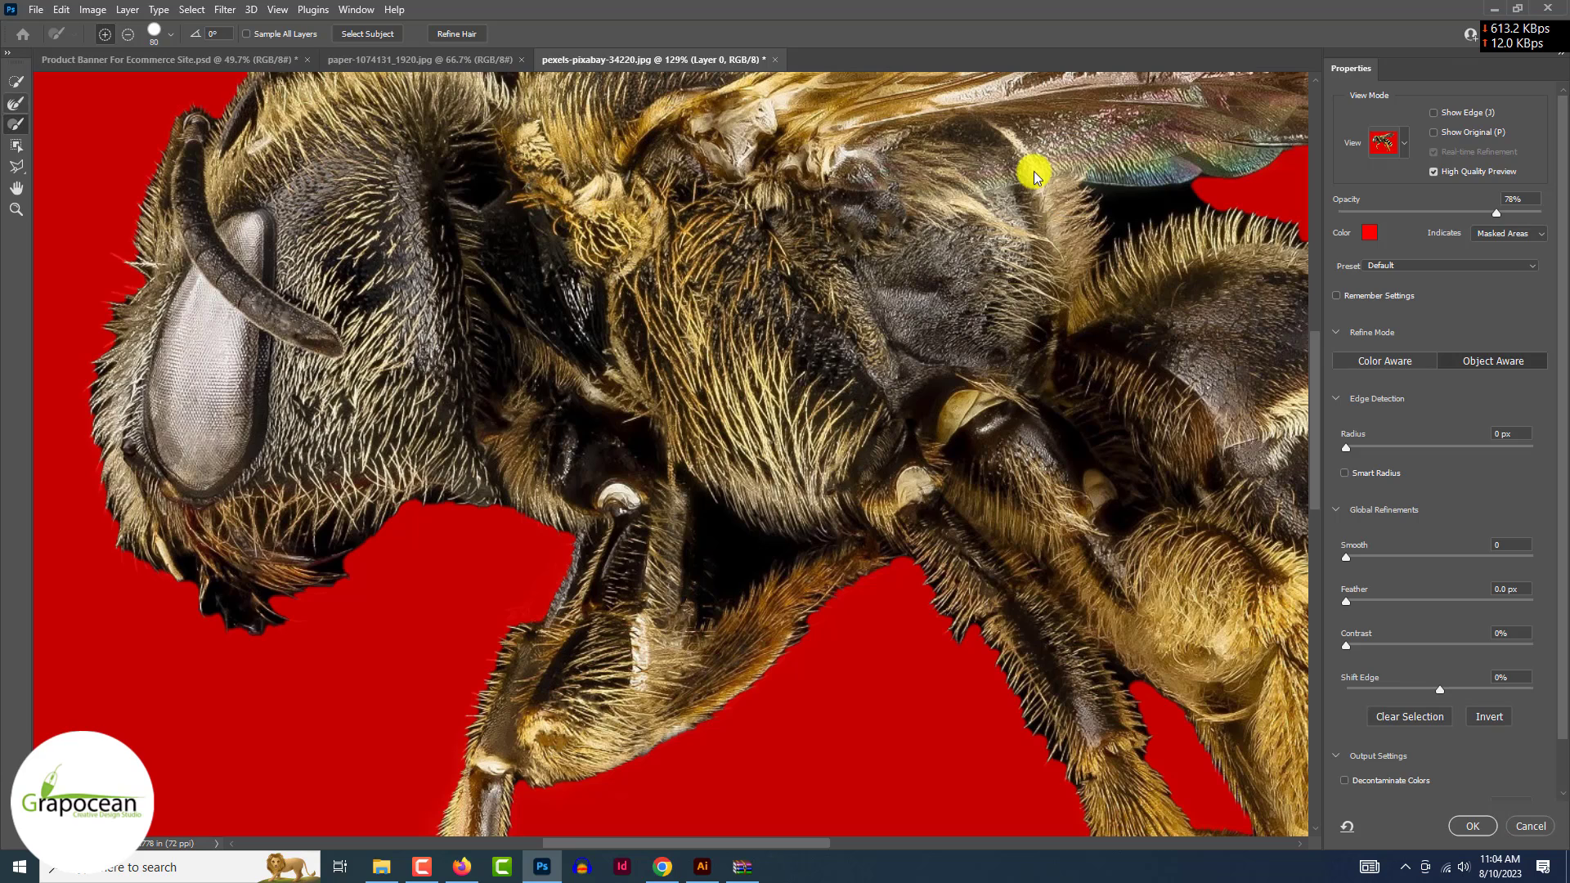
- Refine the hairy edges under the head, along a leg, and along the underside and bottom of the abdomen
{"action": "left_click", "coordinate": [14, 103]}
{"action": "mouse_move", "coordinate": [503, 490]}
{"action": "left_mouse_down"}
{"action": "mouse_move", "coordinate": [431, 508]}
{"action": "mouse_move", "coordinate": [351, 561]}
{"action": "mouse_move", "coordinate": [175, 603]}
{"action": "mouse_move", "coordinate": [336, 665]}
{"action": "mouse_move", "coordinate": [446, 655]}
{"action": "left_mouse_up"}
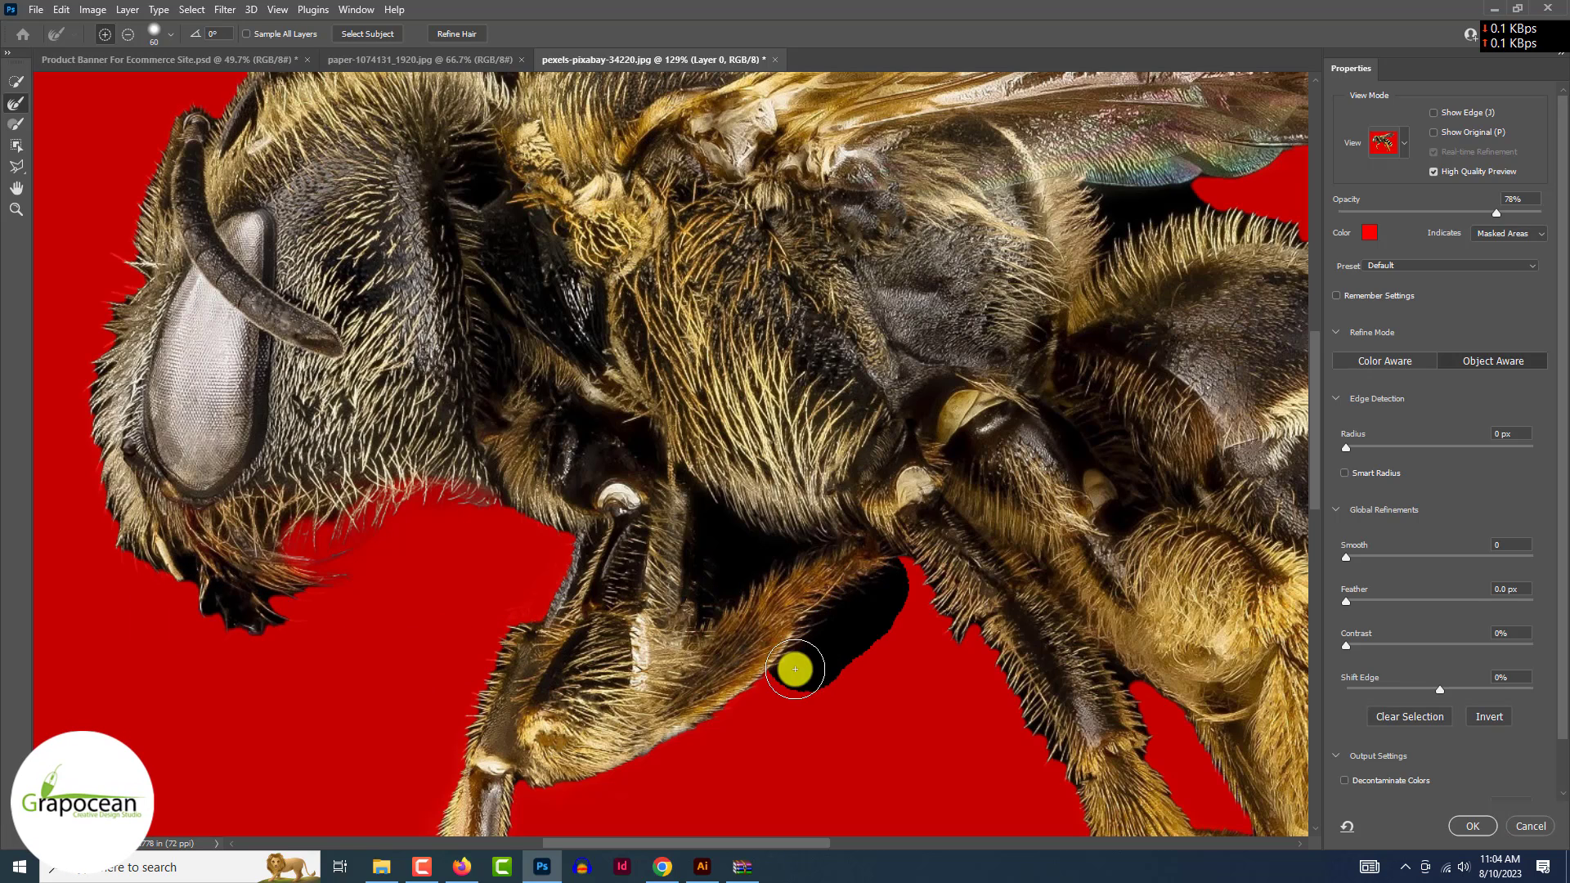
{"action": "left_click_drag", "start_coordinate": [795, 669], "coordinate": [800, 671]}
{"action": "left_click_drag", "start_coordinate": [893, 584], "coordinate": [822, 651]}
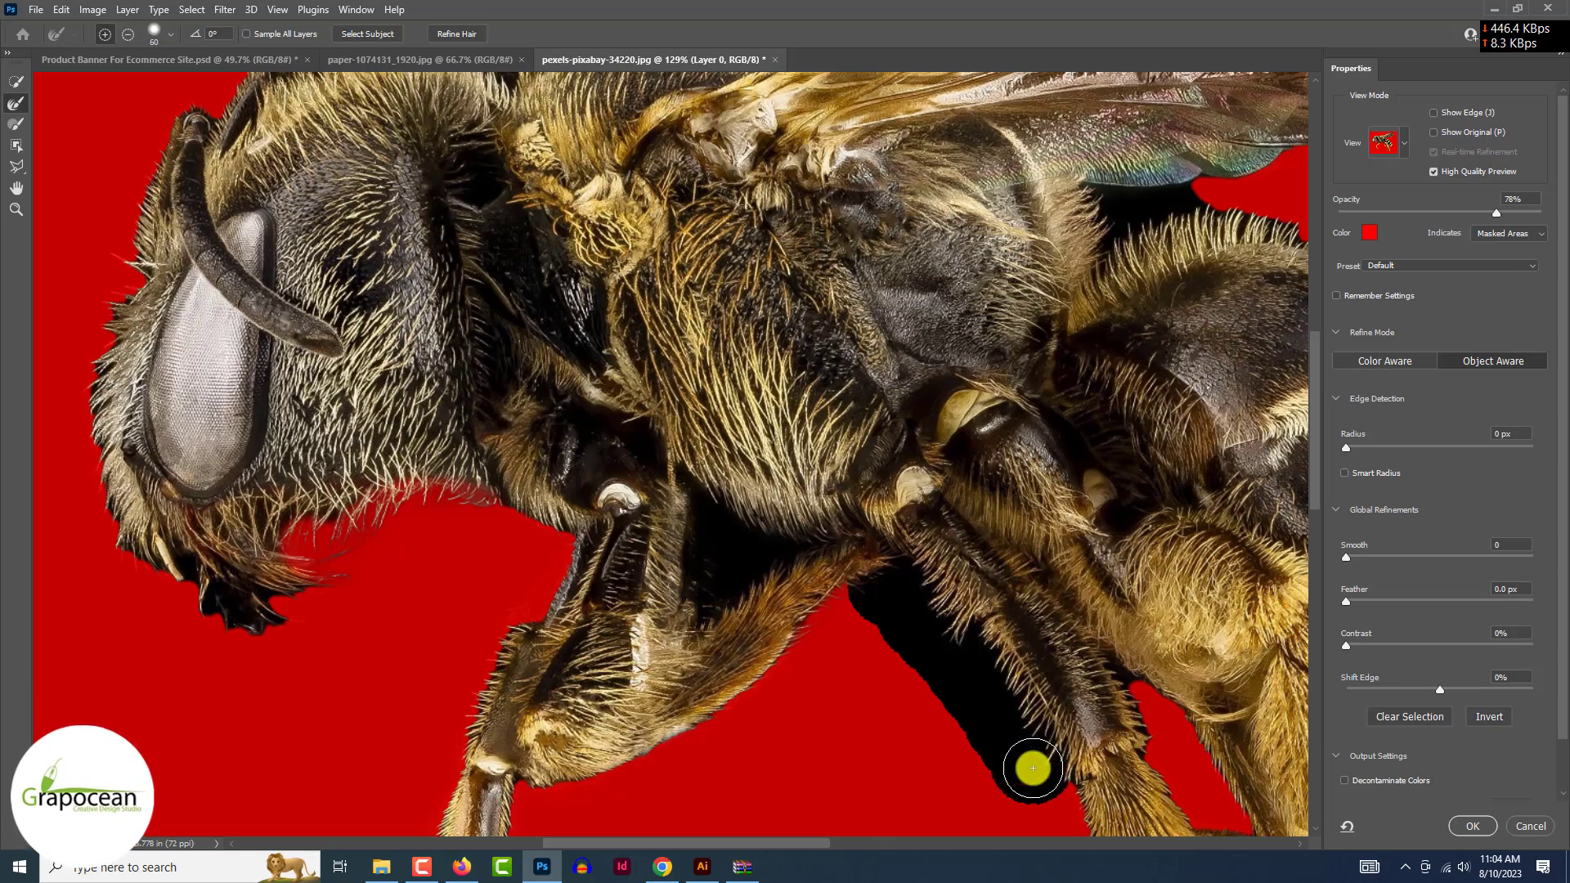
{"action": "scroll", "coordinate": [1033, 767], "scroll_direction": "down", "scroll_amount": 5}
{"action": "scroll", "coordinate": [1132, 764], "scroll_direction": "up", "scroll_amount": 6}
{"action": "mouse_move", "coordinate": [1279, 753]}
{"action": "left_mouse_down"}
{"action": "mouse_move", "coordinate": [1132, 751]}
{"action": "mouse_move", "coordinate": [1058, 723]}
{"action": "left_mouse_up"}
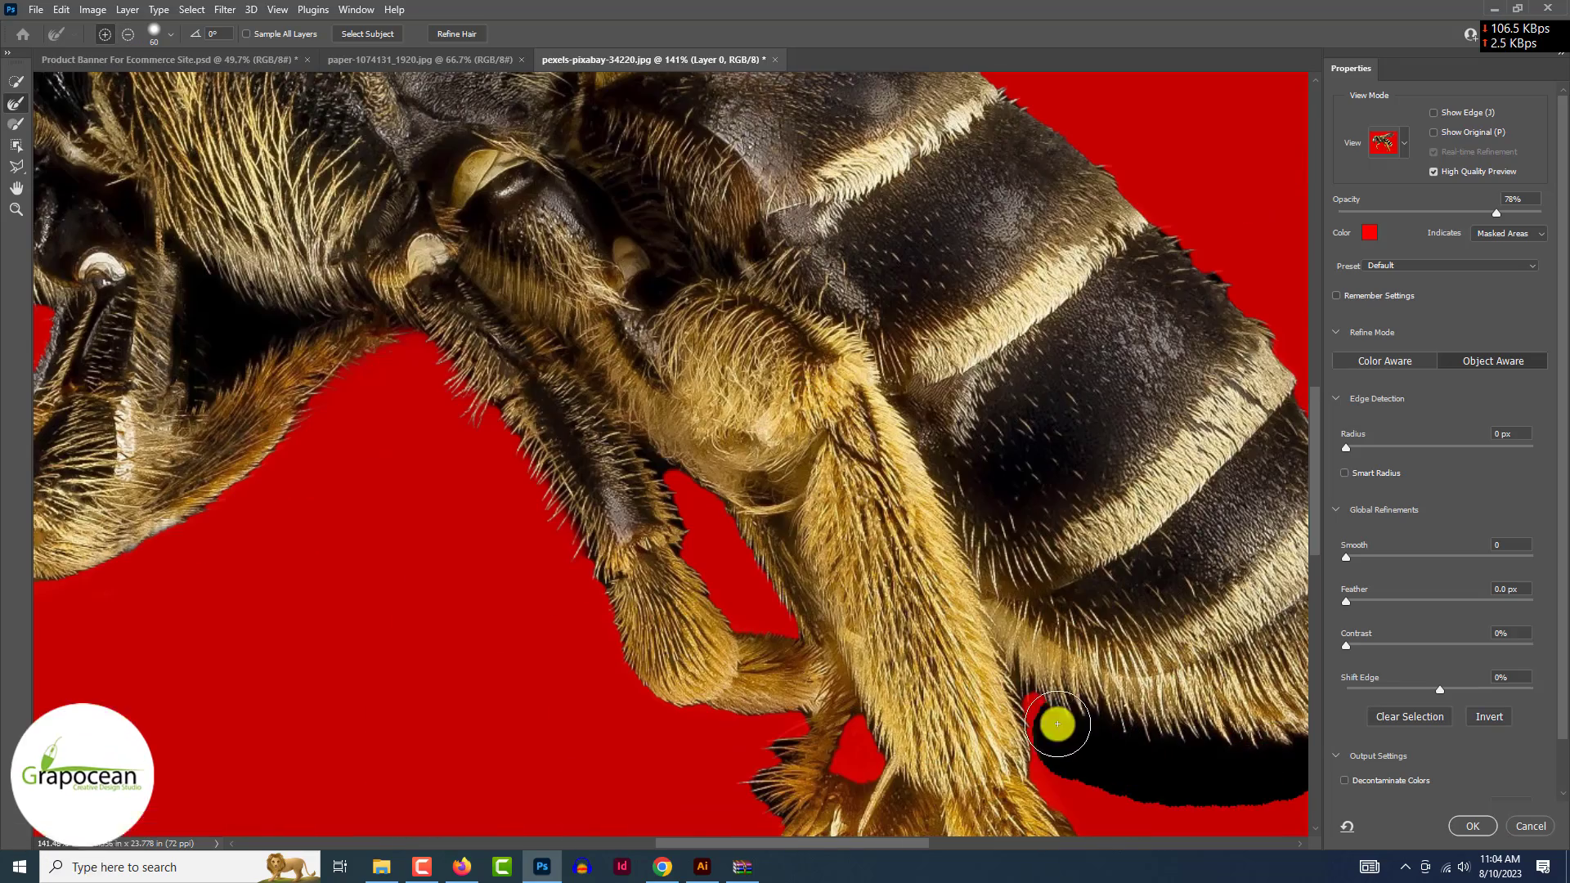
{"action": "scroll", "coordinate": [1044, 714], "scroll_direction": "down", "scroll_amount": 4}
{"action": "scroll", "coordinate": [989, 700], "scroll_direction": "up", "scroll_amount": 3}
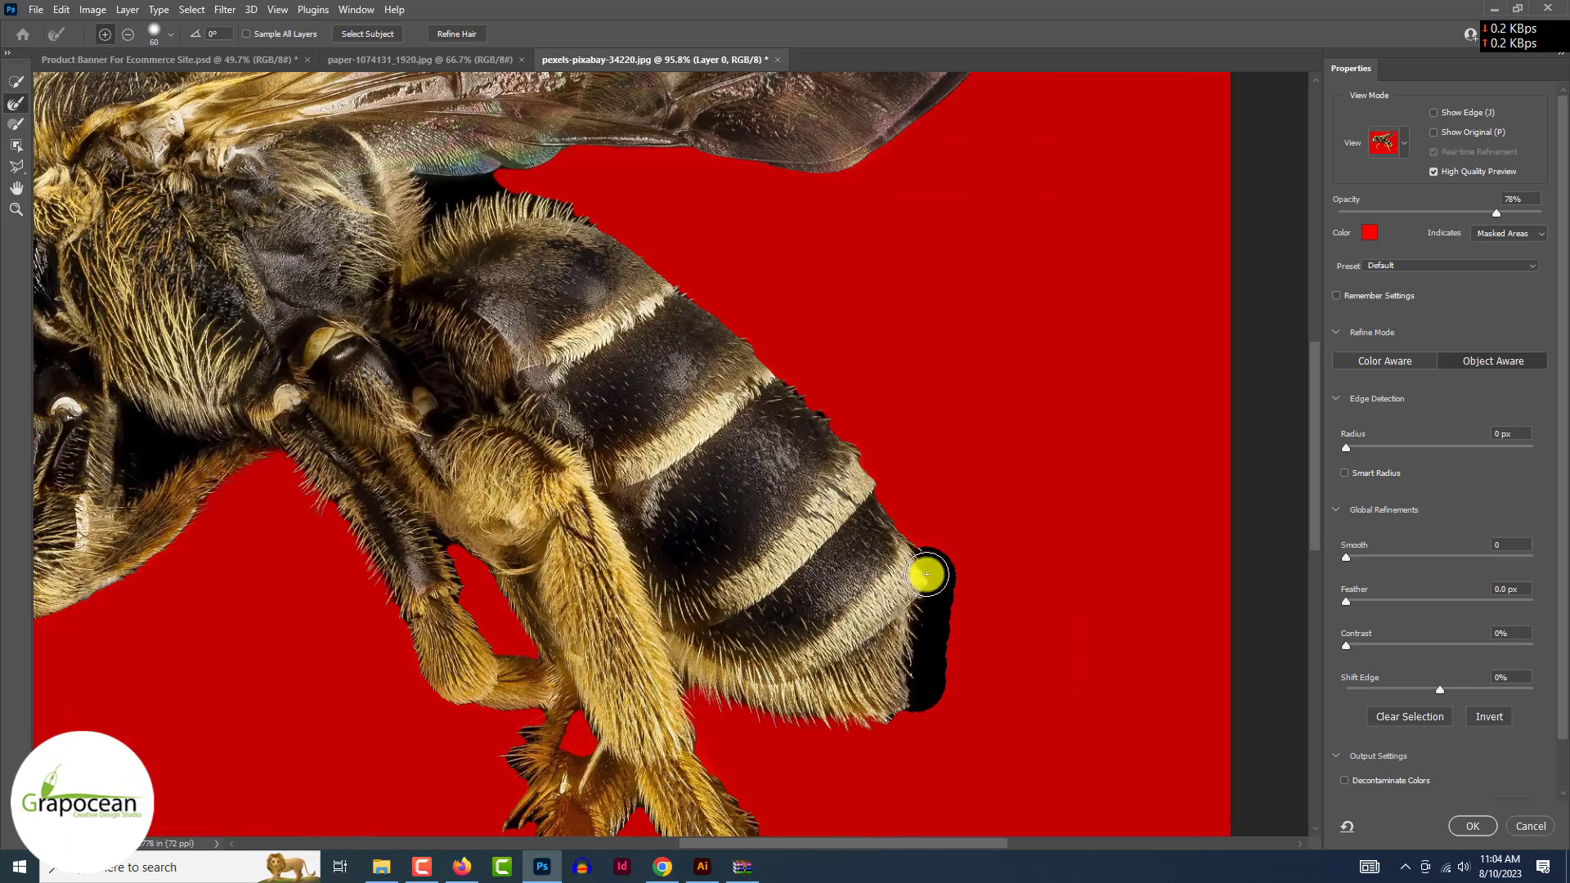
{"action": "scroll", "coordinate": [802, 501], "scroll_direction": "up", "scroll_amount": 3}
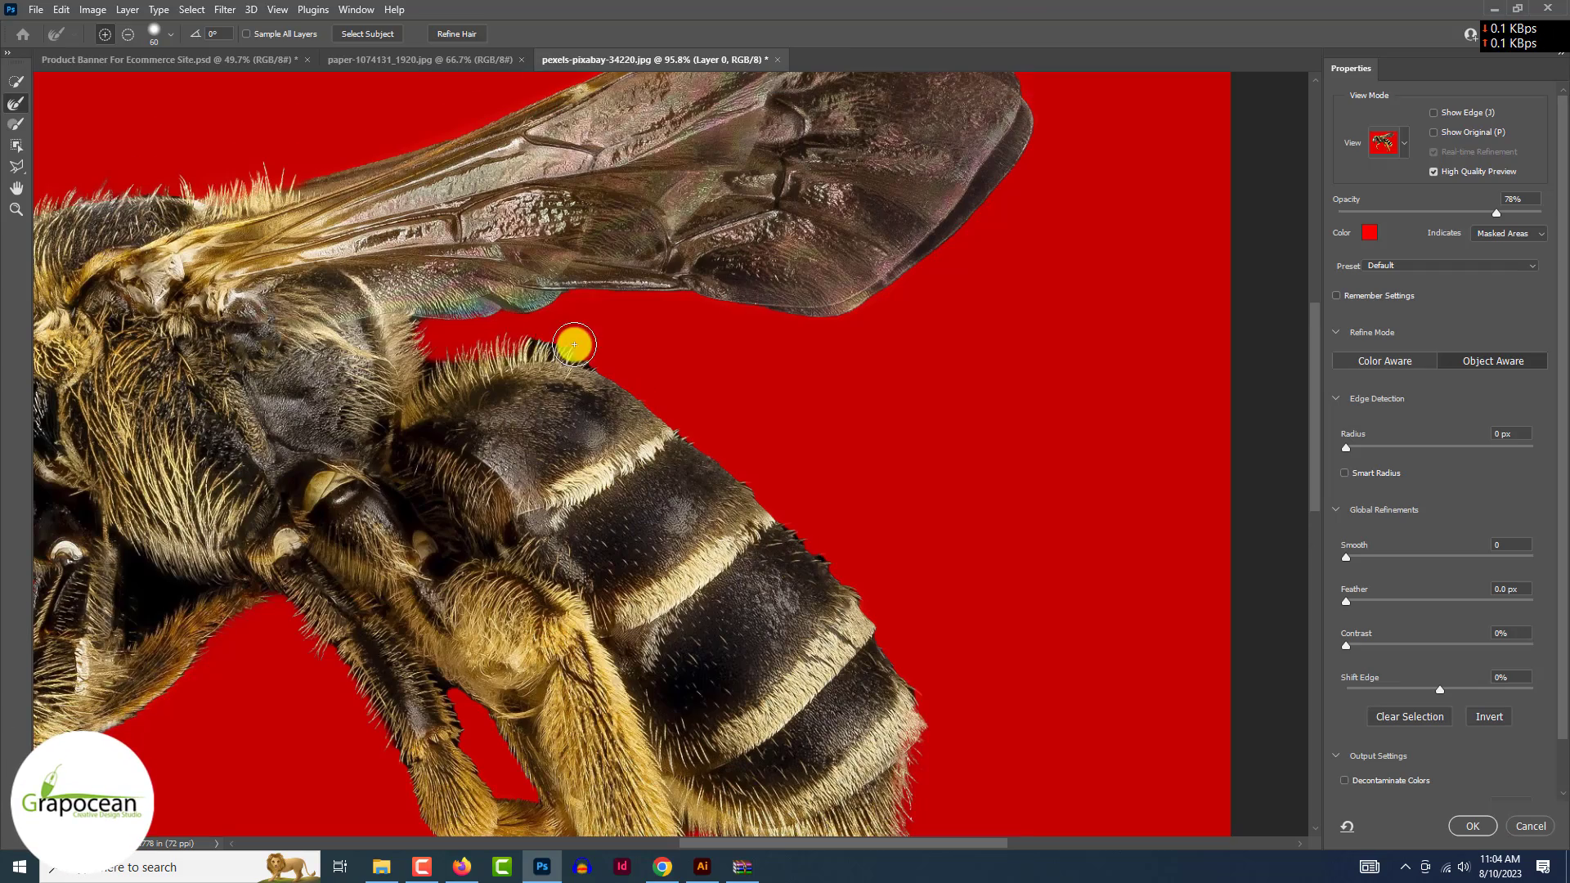
- Refine the hair along the upper abdomen edge and the top and side of the thorax
{"action": "left_click_drag", "start_coordinate": [430, 379], "coordinate": [590, 351]}
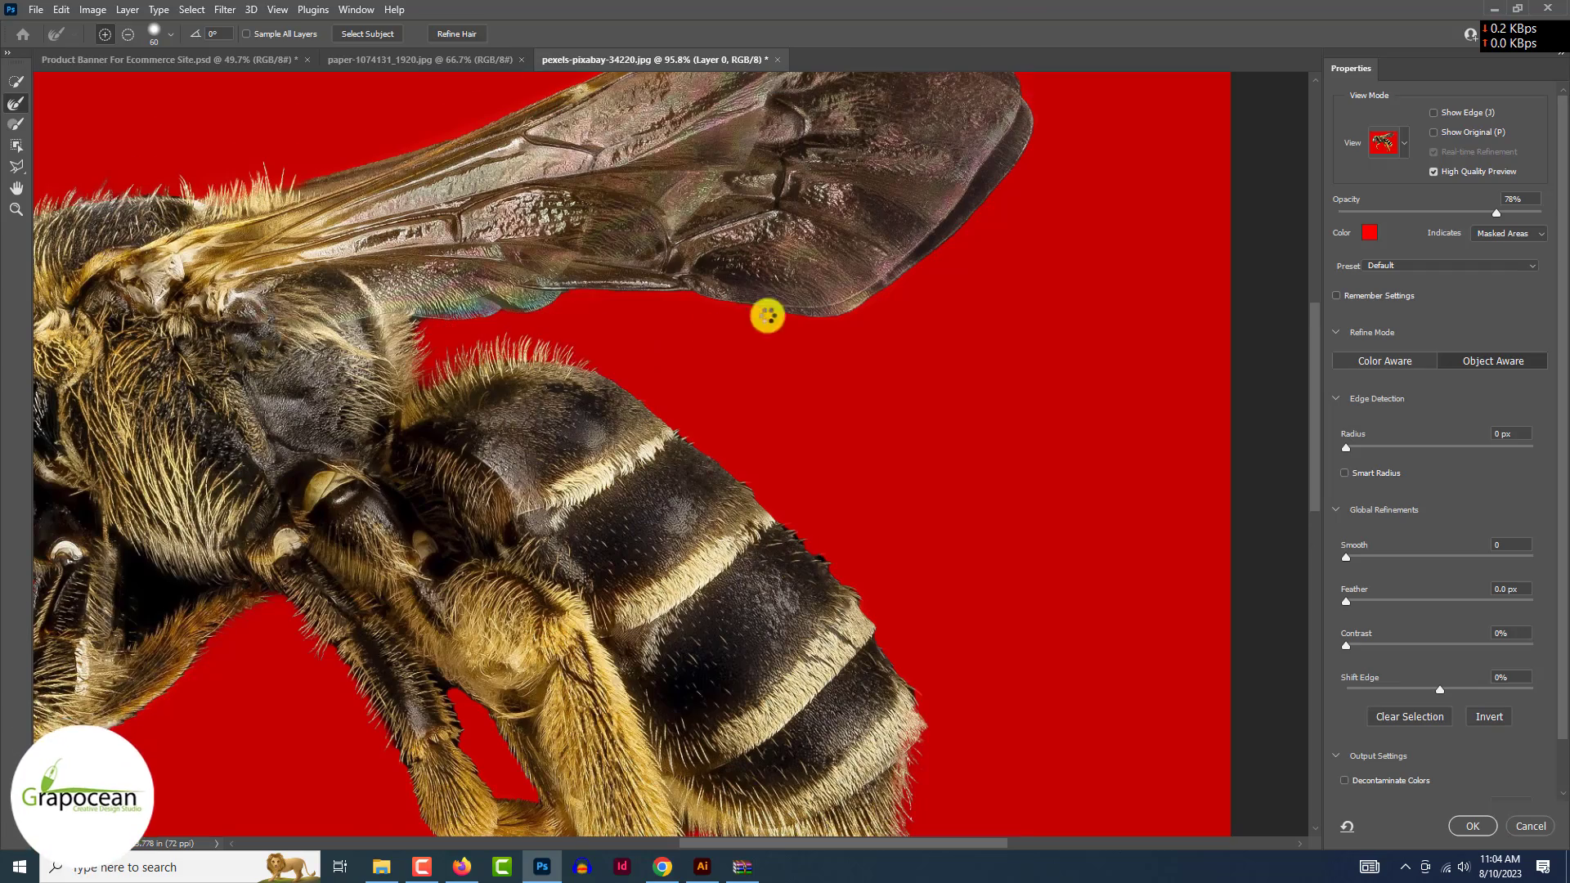
{"action": "scroll", "coordinate": [785, 368], "scroll_direction": "down", "scroll_amount": 4}
{"action": "scroll", "coordinate": [697, 361], "scroll_direction": "up", "scroll_amount": 5}
{"action": "left_click_drag", "start_coordinate": [540, 276], "coordinate": [403, 276]}
{"action": "scroll", "coordinate": [403, 277], "scroll_direction": "down", "scroll_amount": 4}
{"action": "scroll", "coordinate": [497, 322], "scroll_direction": "up", "scroll_amount": 4}
{"action": "mouse_move", "coordinate": [490, 319]}
{"action": "left_mouse_down"}
{"action": "mouse_move", "coordinate": [789, 336]}
{"action": "mouse_move", "coordinate": [788, 385]}
{"action": "mouse_move", "coordinate": [866, 371]}
{"action": "mouse_move", "coordinate": [703, 395]}
{"action": "mouse_move", "coordinate": [537, 387]}
{"action": "mouse_move", "coordinate": [772, 130]}
{"action": "left_mouse_up"}
- Refine the hairy edges at the front of the bee's face and around its mandible
{"action": "left_click", "coordinate": [15, 127]}
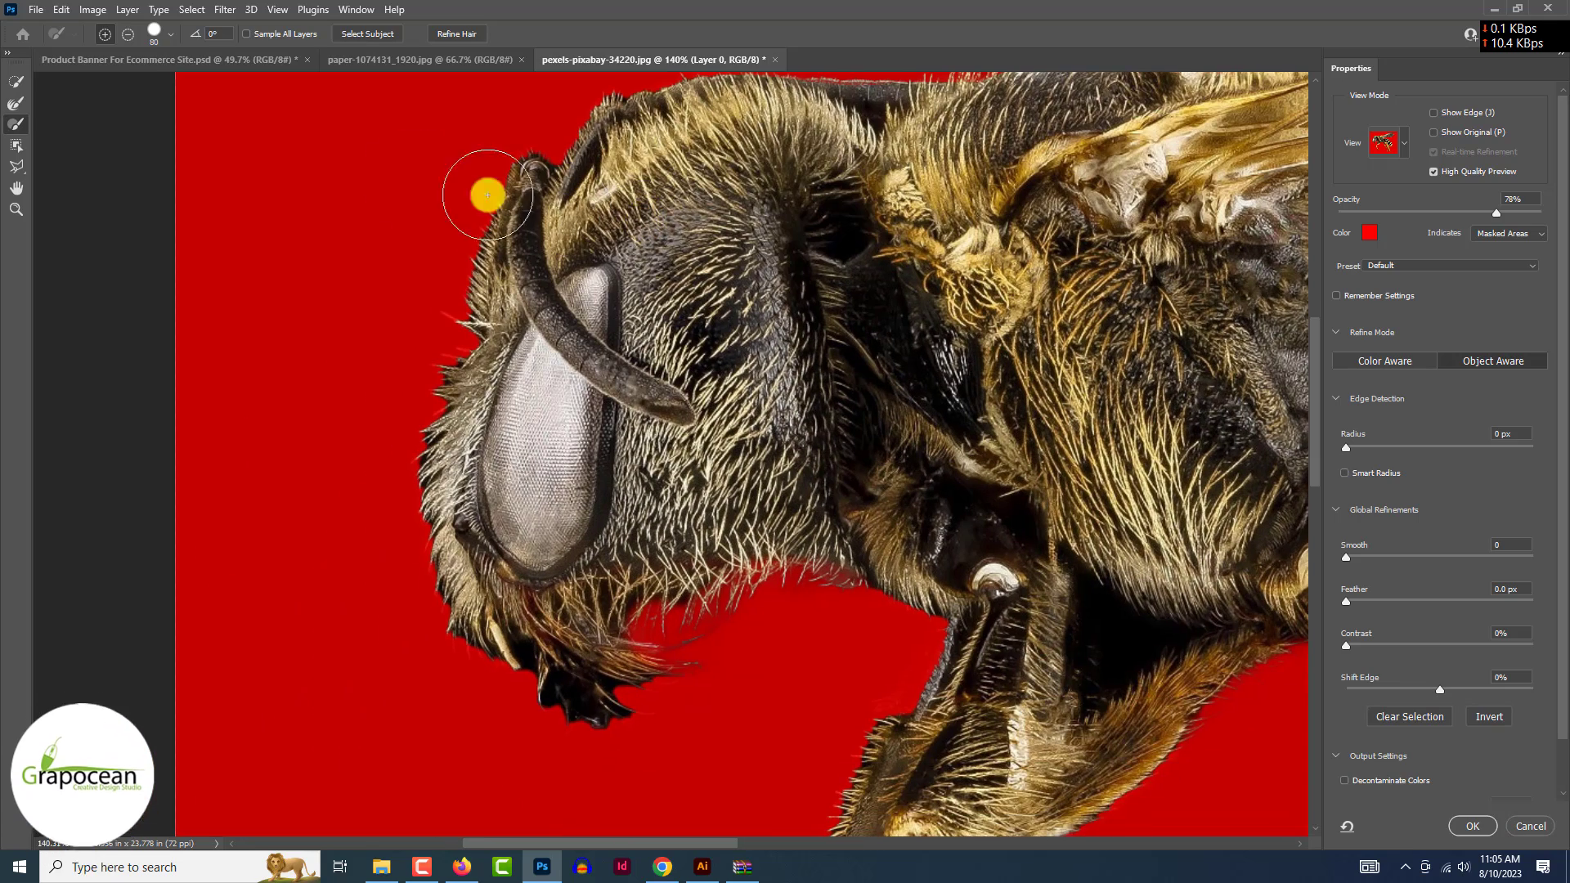
{"action": "left_click", "coordinate": [18, 102]}
{"action": "left_click_drag", "start_coordinate": [446, 348], "coordinate": [412, 401]}
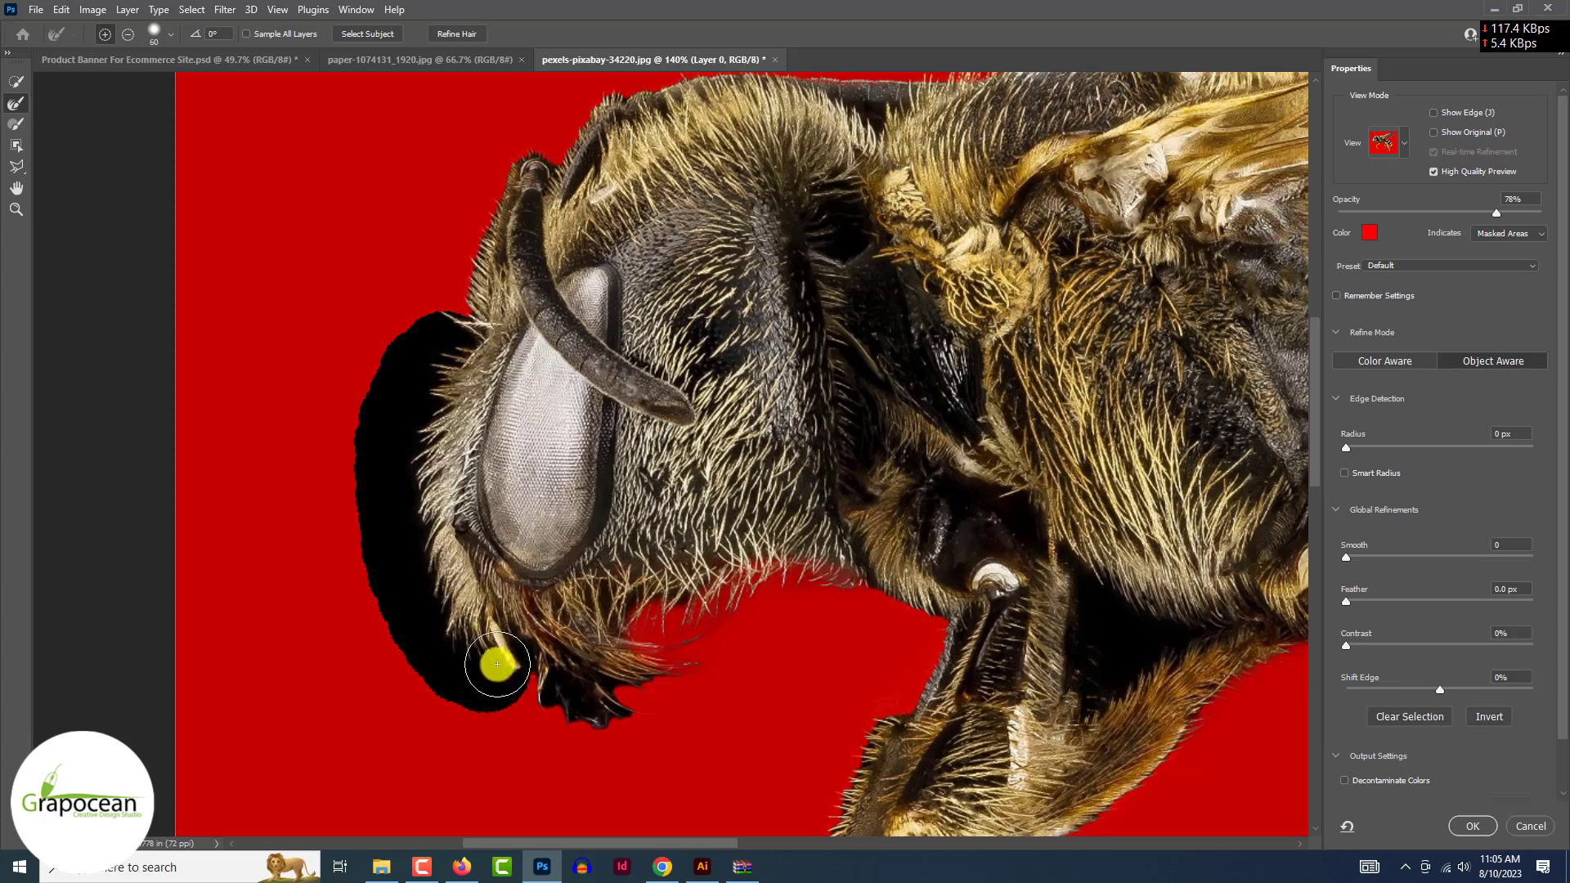
{"action": "left_click_drag", "start_coordinate": [497, 664], "coordinate": [558, 668]}
{"action": "scroll", "coordinate": [490, 654], "scroll_direction": "down", "scroll_amount": 3}
{"action": "scroll", "coordinate": [466, 655], "scroll_direction": "up", "scroll_amount": 3}
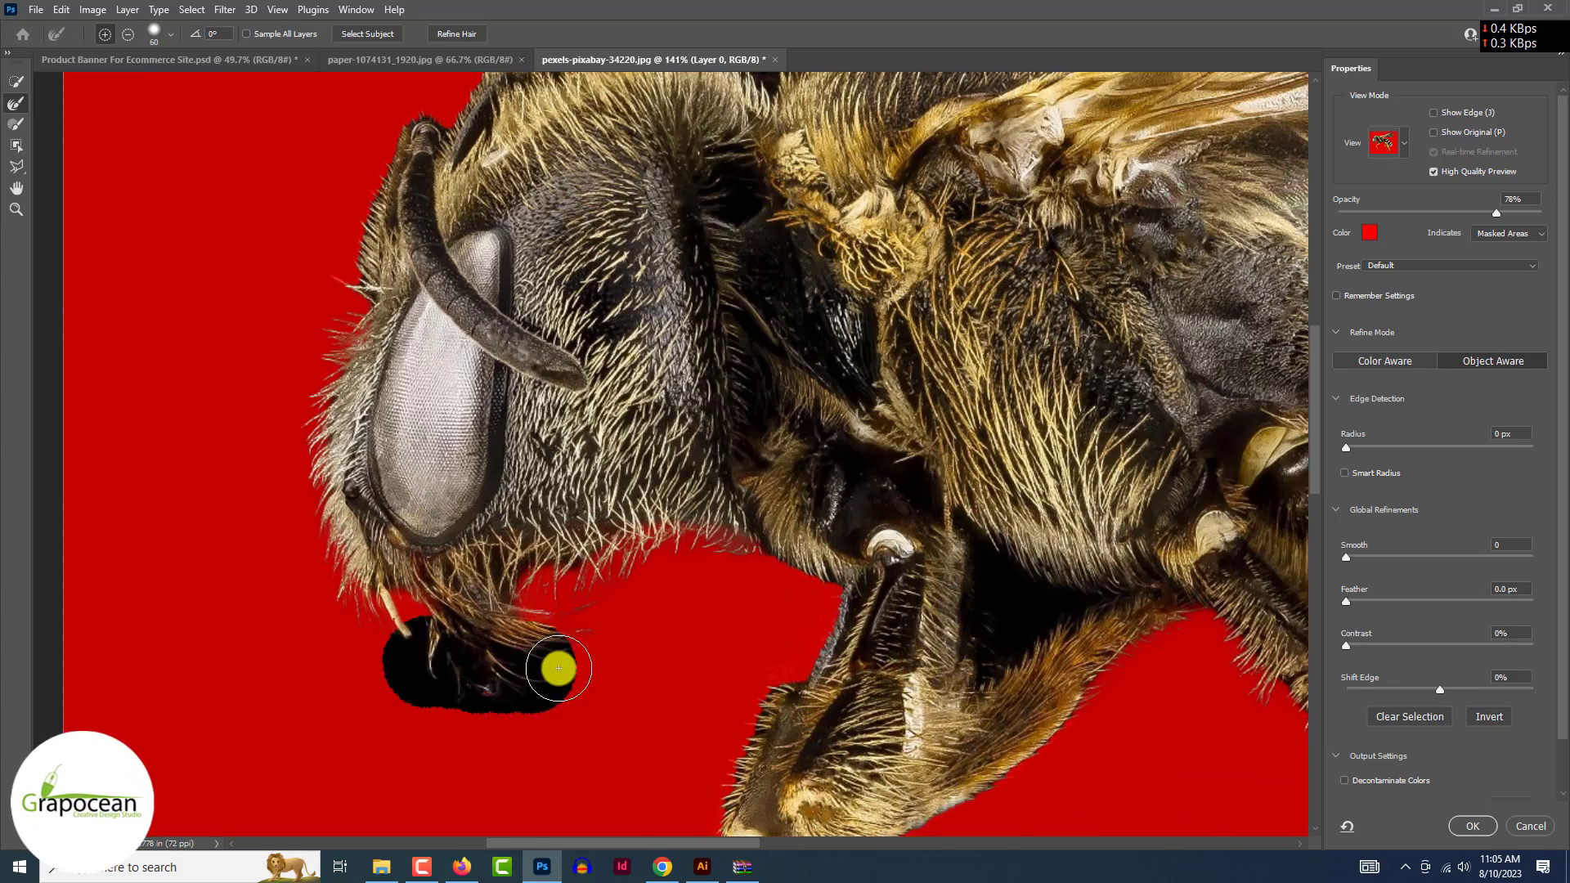
{"action": "scroll", "coordinate": [553, 665], "scroll_direction": "down", "scroll_amount": 5}
{"action": "scroll", "coordinate": [585, 640], "scroll_direction": "up", "scroll_amount": 6}
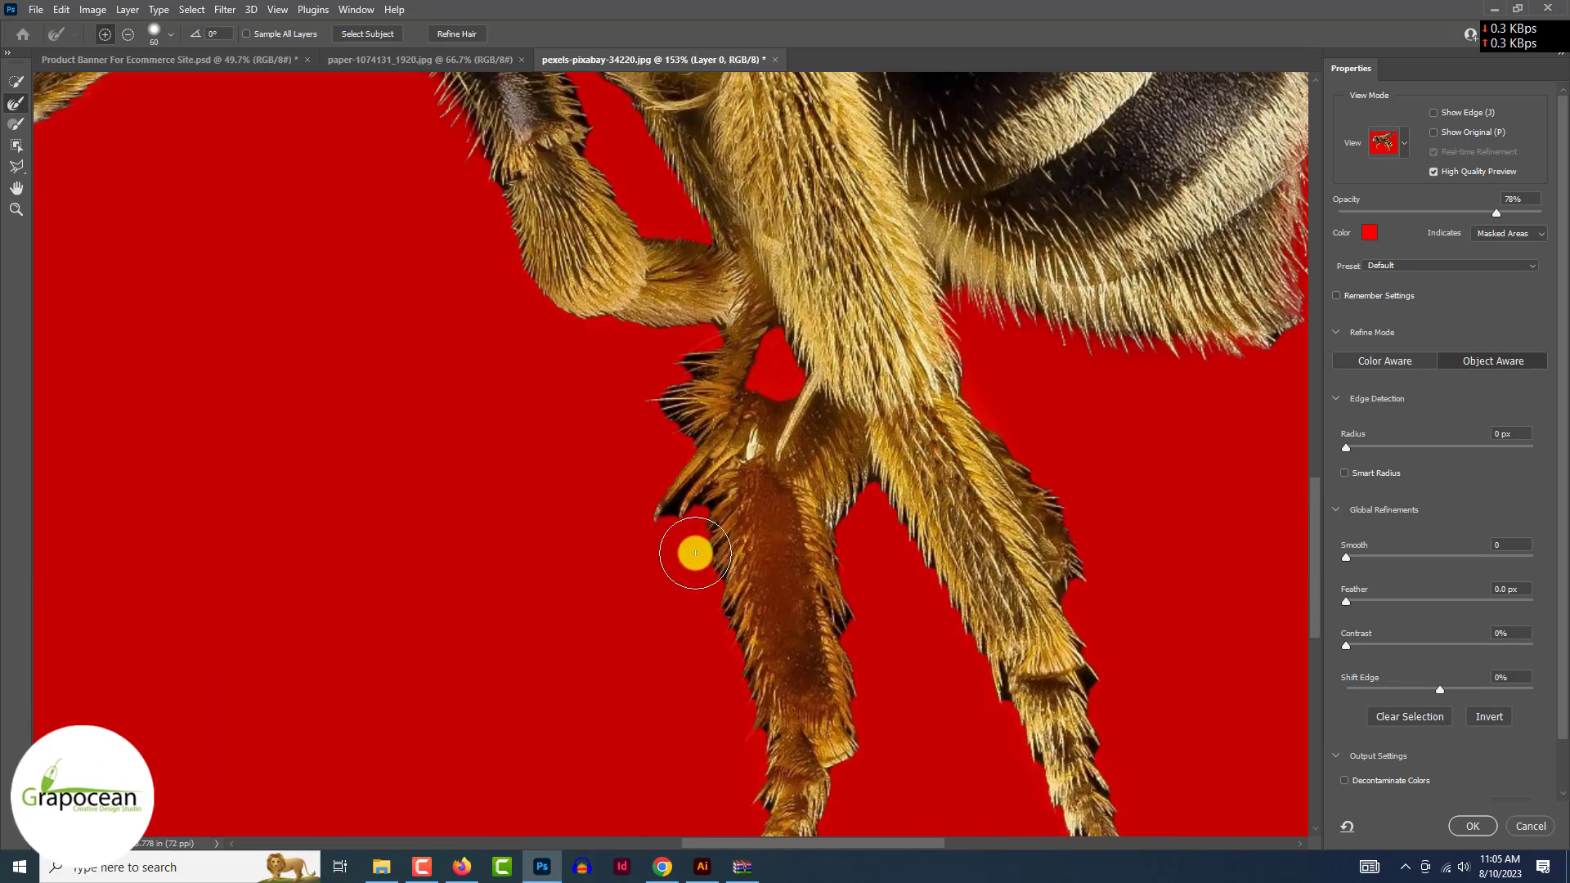
- Refine the hairy edges of the left and right legs, including the leg's upper-left edge
{"action": "left_click_drag", "start_coordinate": [695, 554], "coordinate": [744, 781]}
{"action": "left_click_drag", "start_coordinate": [872, 677], "coordinate": [905, 722]}
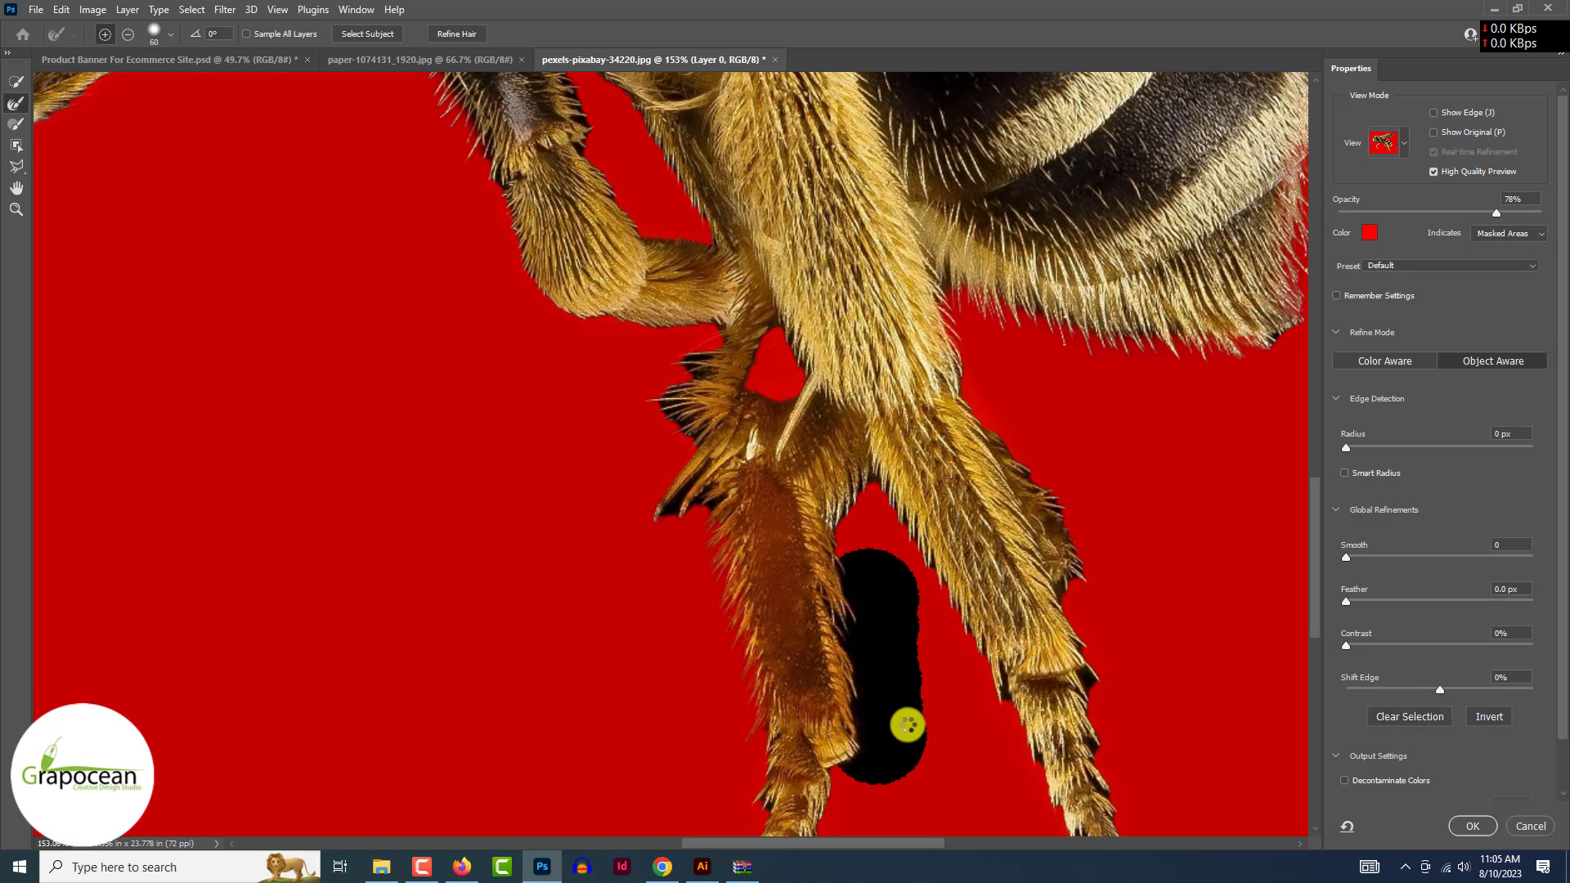
{"action": "left_click_drag", "start_coordinate": [1068, 502], "coordinate": [1111, 682]}
{"action": "left_click_drag", "start_coordinate": [1140, 780], "coordinate": [1143, 785]}
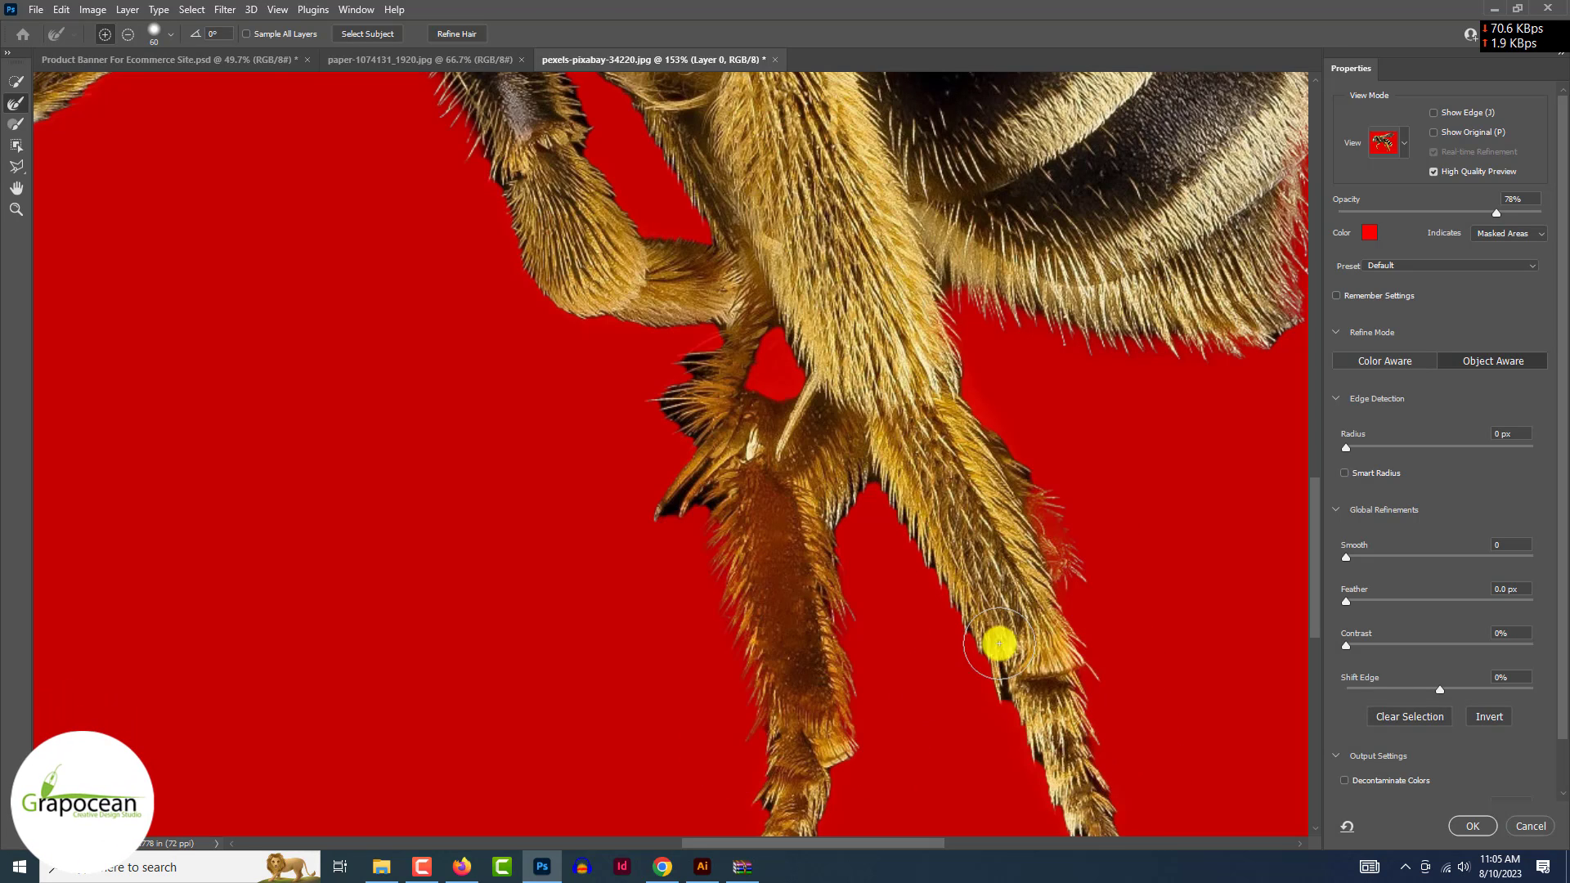
{"action": "left_click_drag", "start_coordinate": [890, 549], "coordinate": [999, 757]}
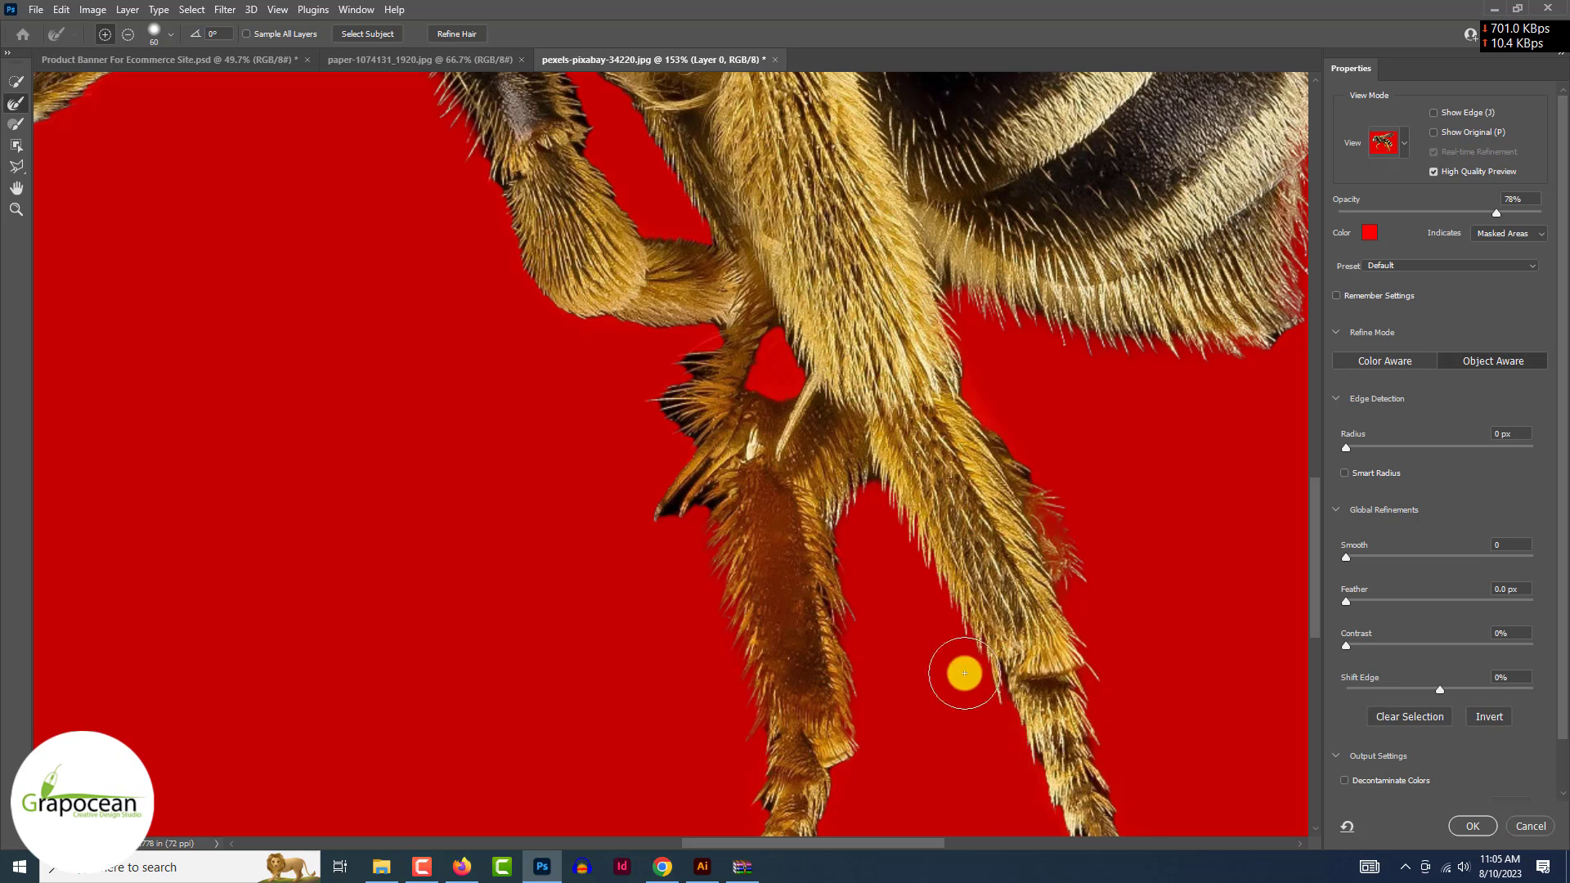
{"action": "scroll", "coordinate": [866, 418], "scroll_direction": "down", "scroll_amount": 1}
{"action": "mouse_move", "coordinate": [699, 442]}
{"action": "left_mouse_down"}
{"action": "mouse_move", "coordinate": [699, 407]}
{"action": "mouse_move", "coordinate": [670, 336]}
{"action": "mouse_move", "coordinate": [686, 285]}
{"action": "left_mouse_up"}
{"action": "scroll", "coordinate": [686, 285], "scroll_direction": "down", "scroll_amount": 6}
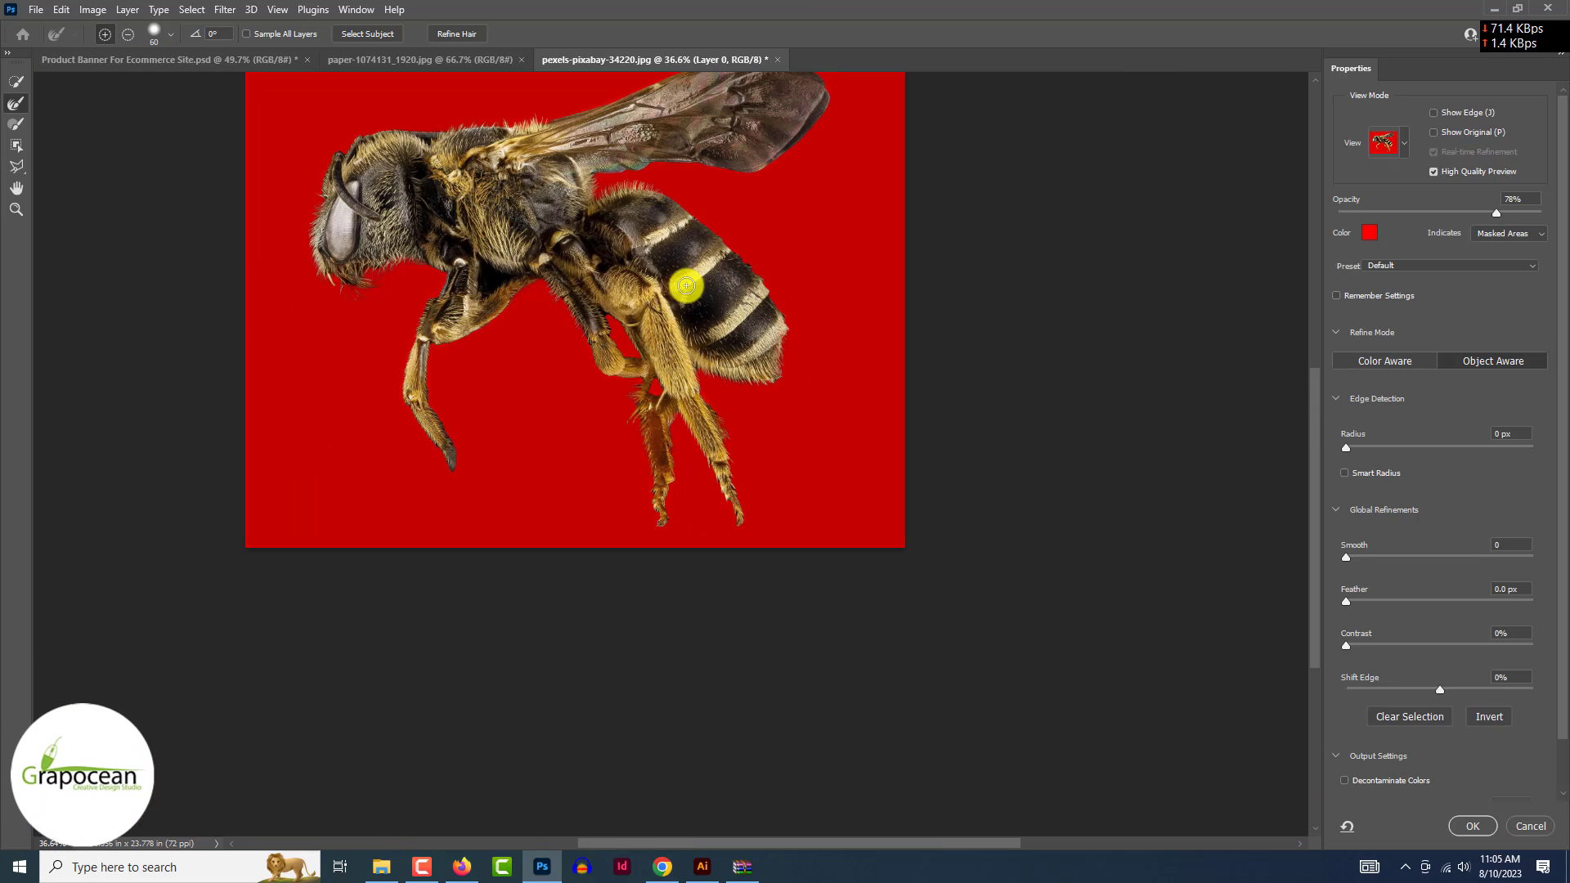
{"action": "scroll", "coordinate": [685, 285], "scroll_direction": "up", "scroll_amount": 4}
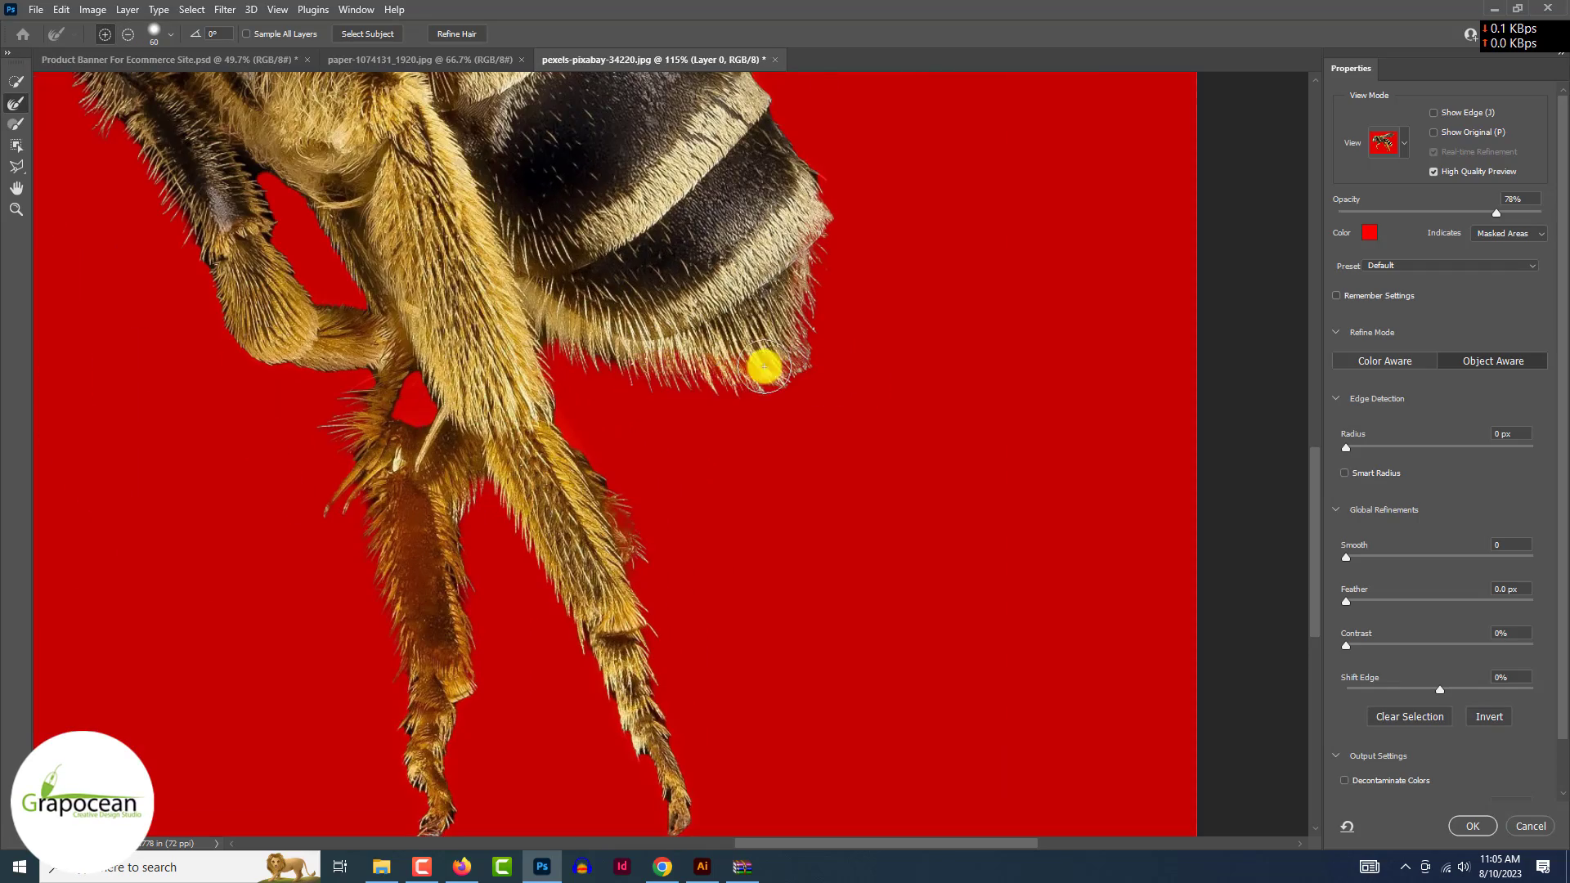
- Refine the hair along the abdomen's underside and under the bee's head
{"action": "left_click_drag", "start_coordinate": [546, 337], "coordinate": [743, 396]}
{"action": "scroll", "coordinate": [743, 397], "scroll_direction": "down", "scroll_amount": 4}
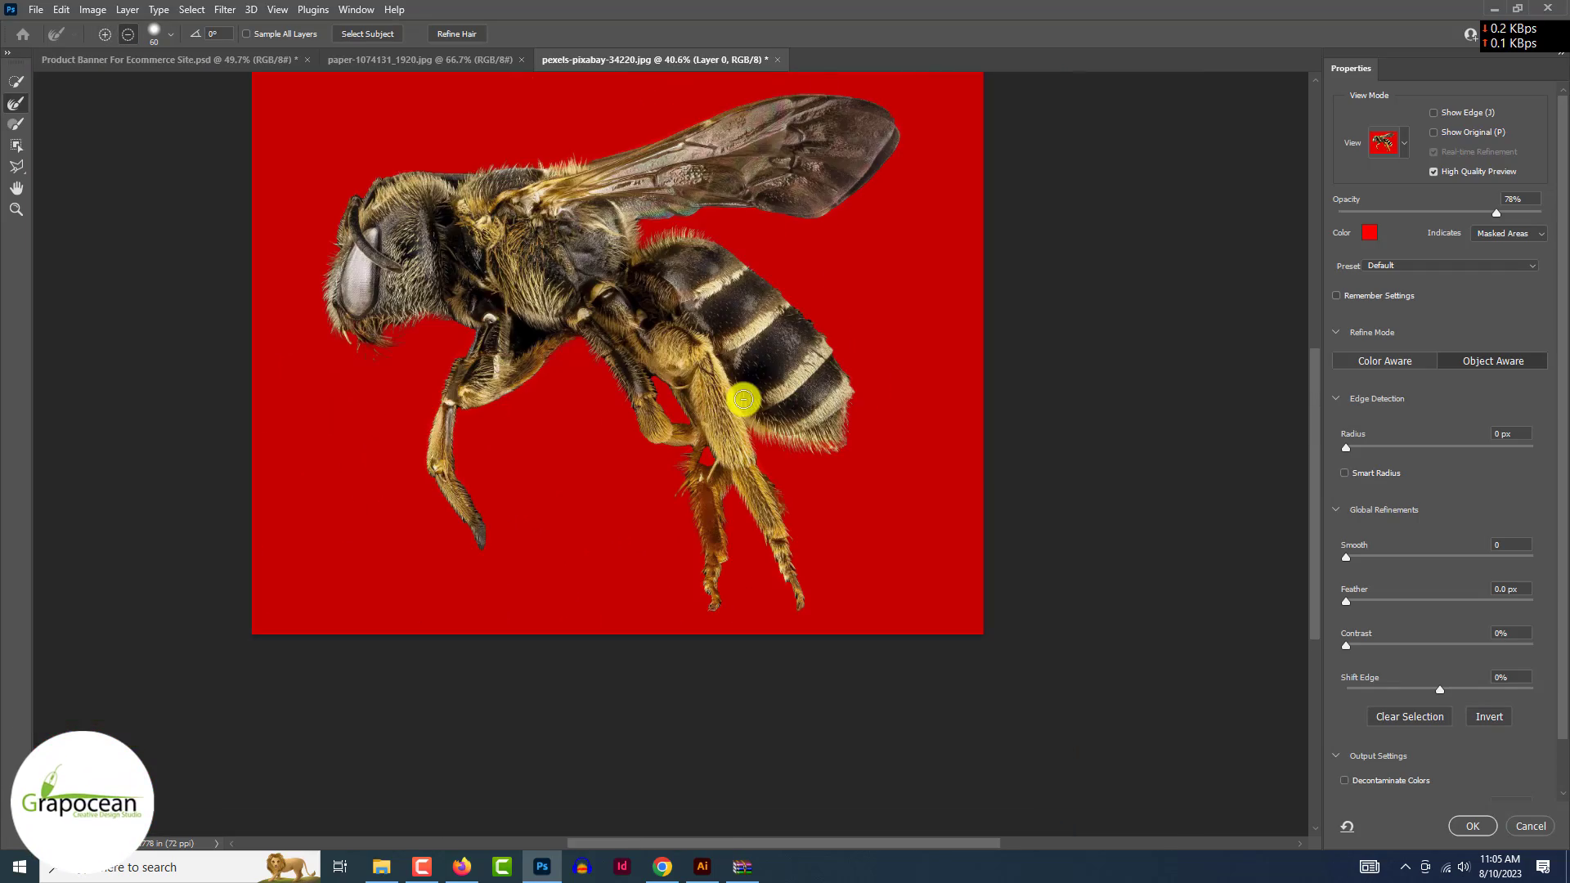
{"action": "scroll", "coordinate": [410, 347], "scroll_direction": "up", "scroll_amount": 5}
{"action": "left_click_drag", "start_coordinate": [410, 347], "coordinate": [589, 319]}
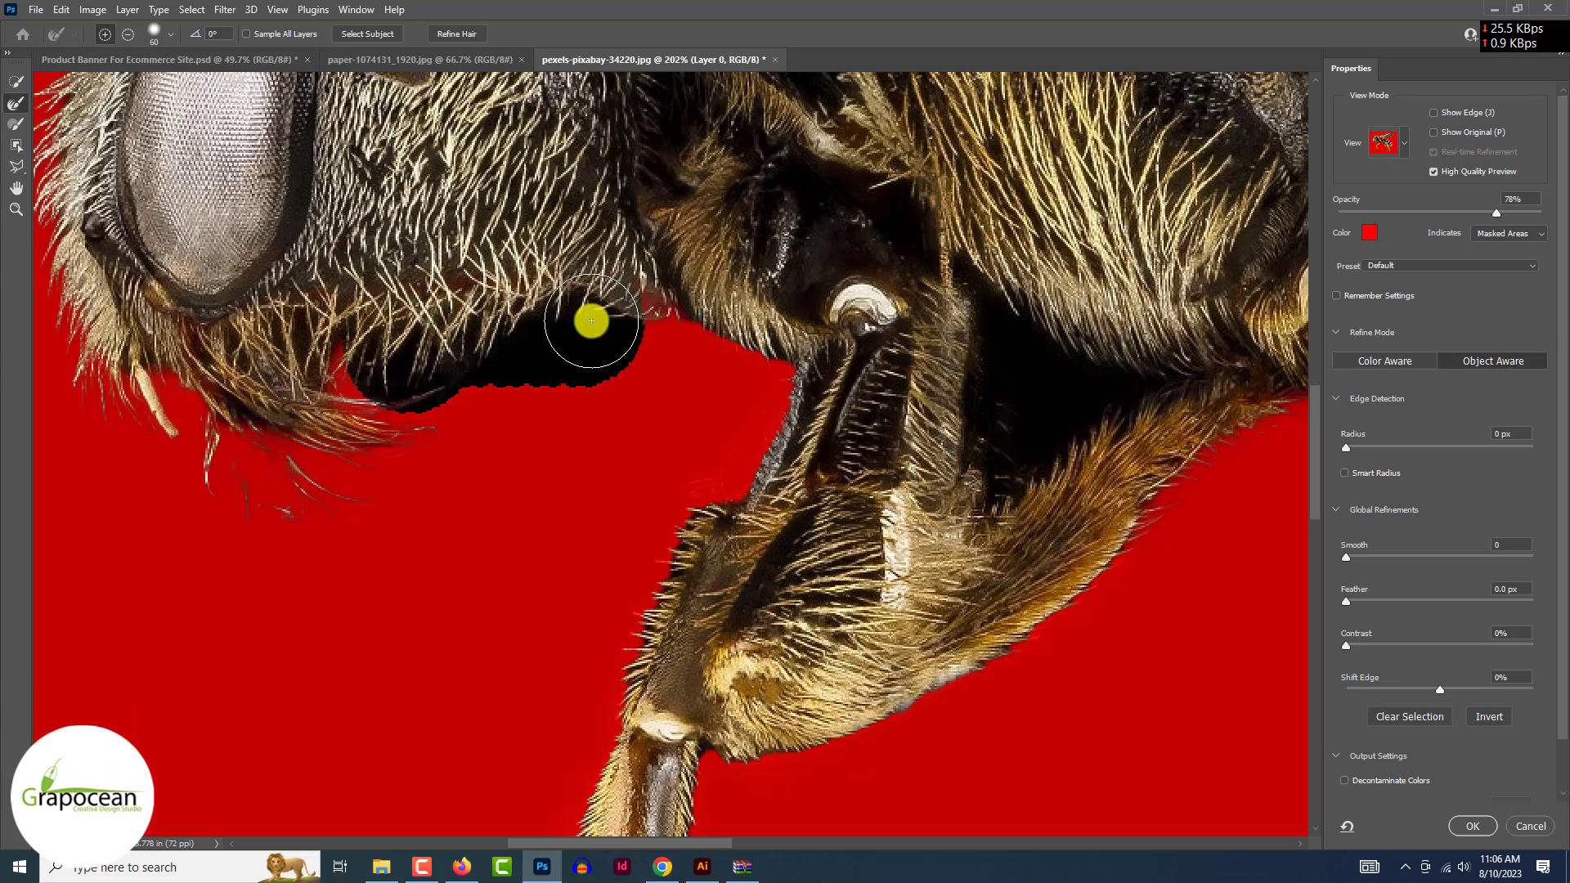
{"action": "scroll", "coordinate": [591, 321], "scroll_direction": "down", "scroll_amount": 4}
- Output the refined bee as a new layer with layer mask and apply it
{"action": "scroll", "coordinate": [1553, 646], "scroll_direction": "down", "scroll_amount": 2}
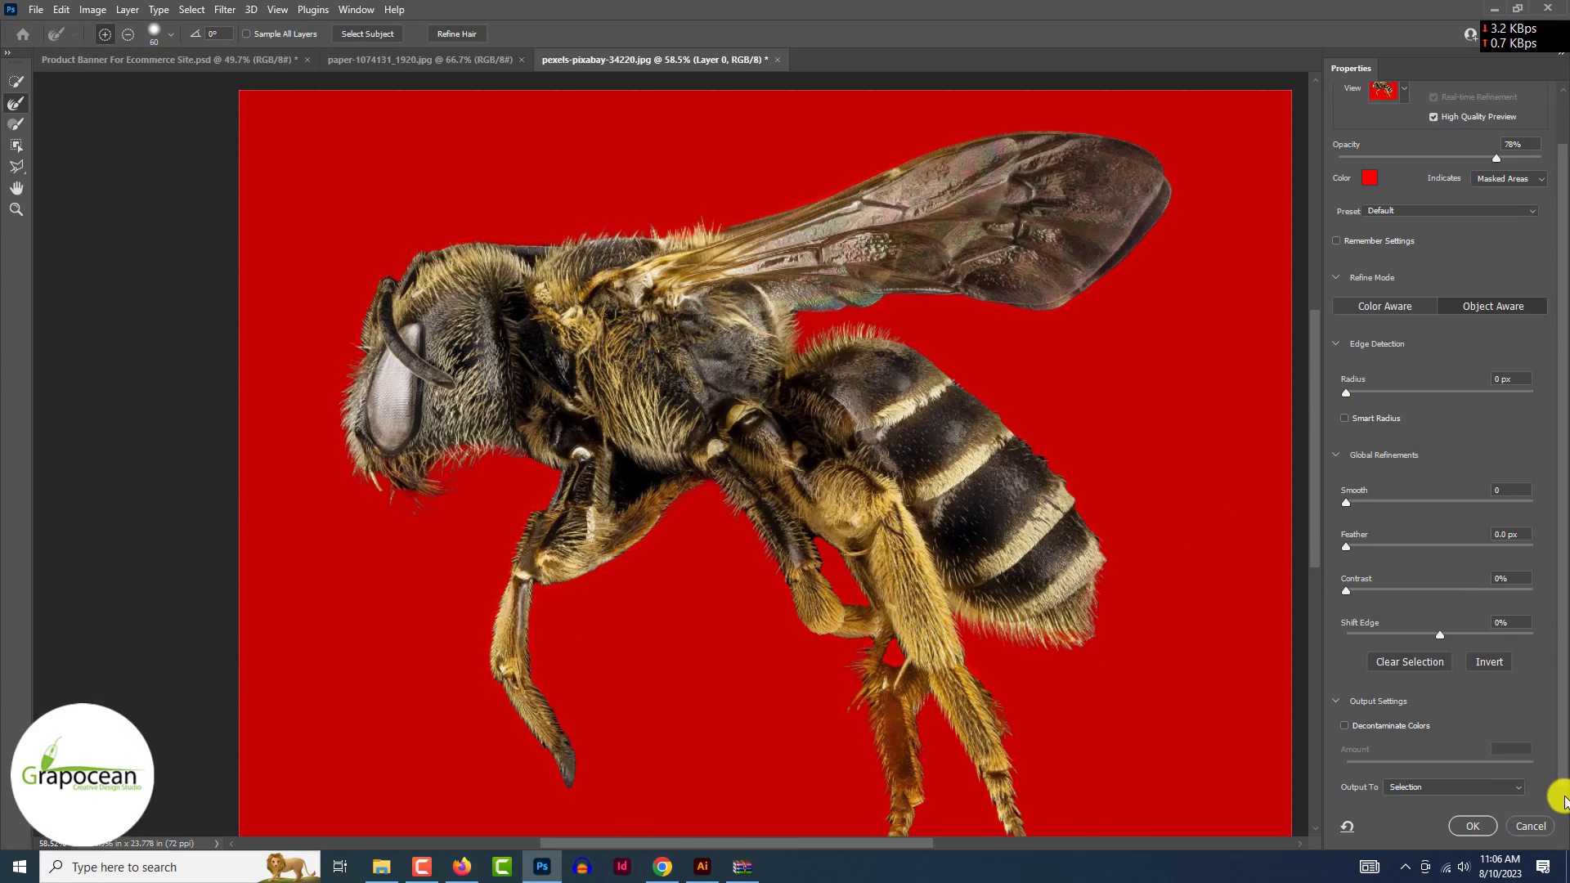
{"action": "left_click", "coordinate": [1479, 787]}
{"action": "left_click", "coordinate": [1483, 811]}
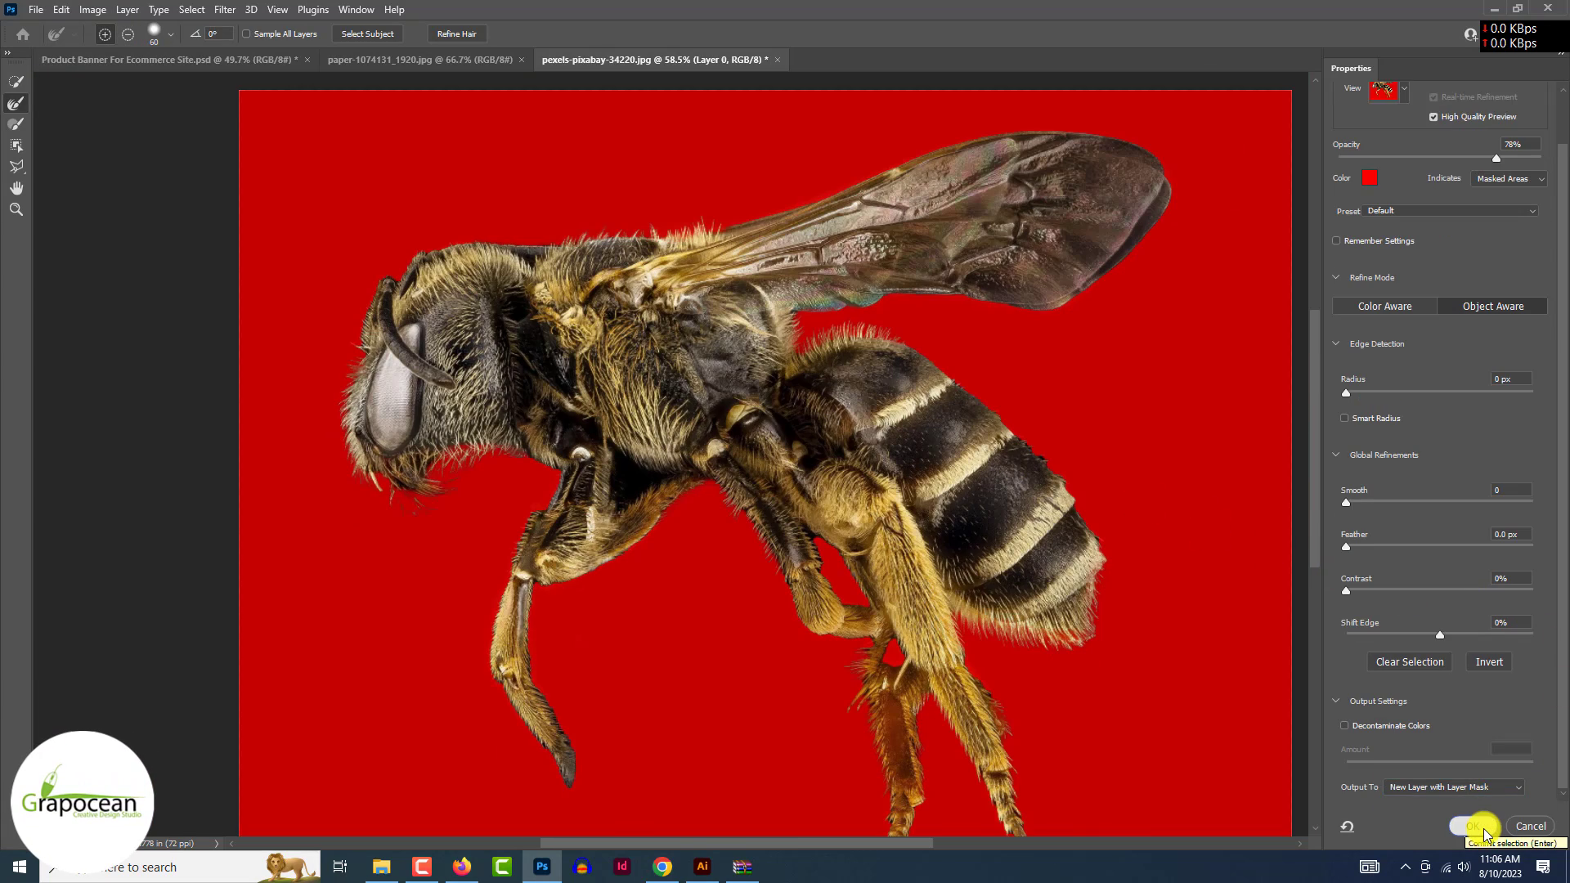
{"action": "scroll", "coordinate": [1104, 754], "scroll_direction": "up", "scroll_amount": 5}
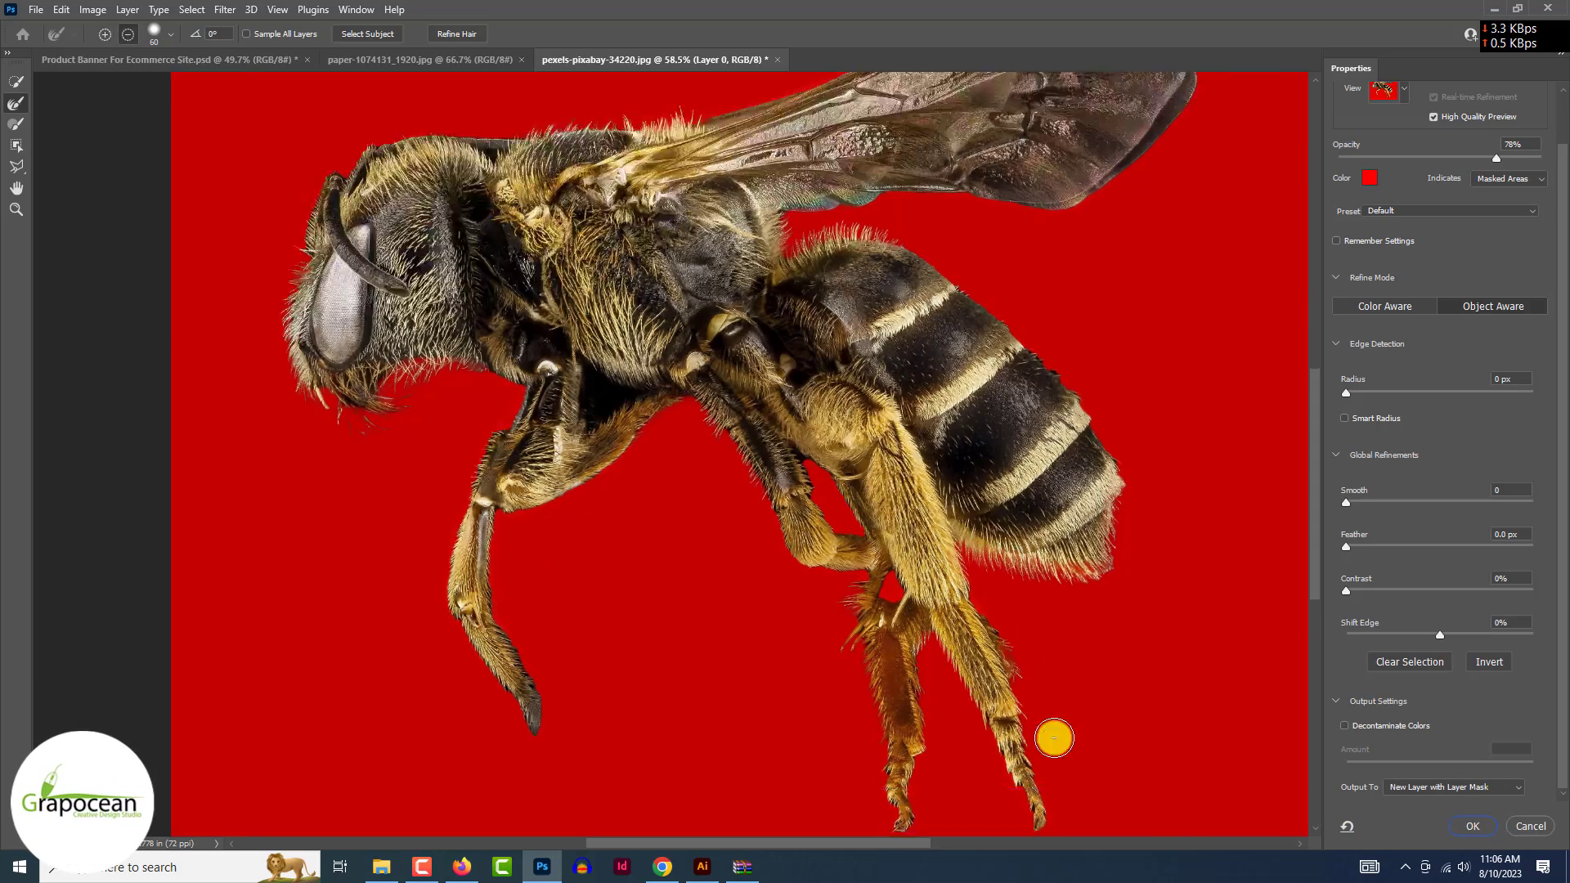
{"action": "left_click", "coordinate": [1473, 826]}
{"action": "key", "text": "ctrl+0"}
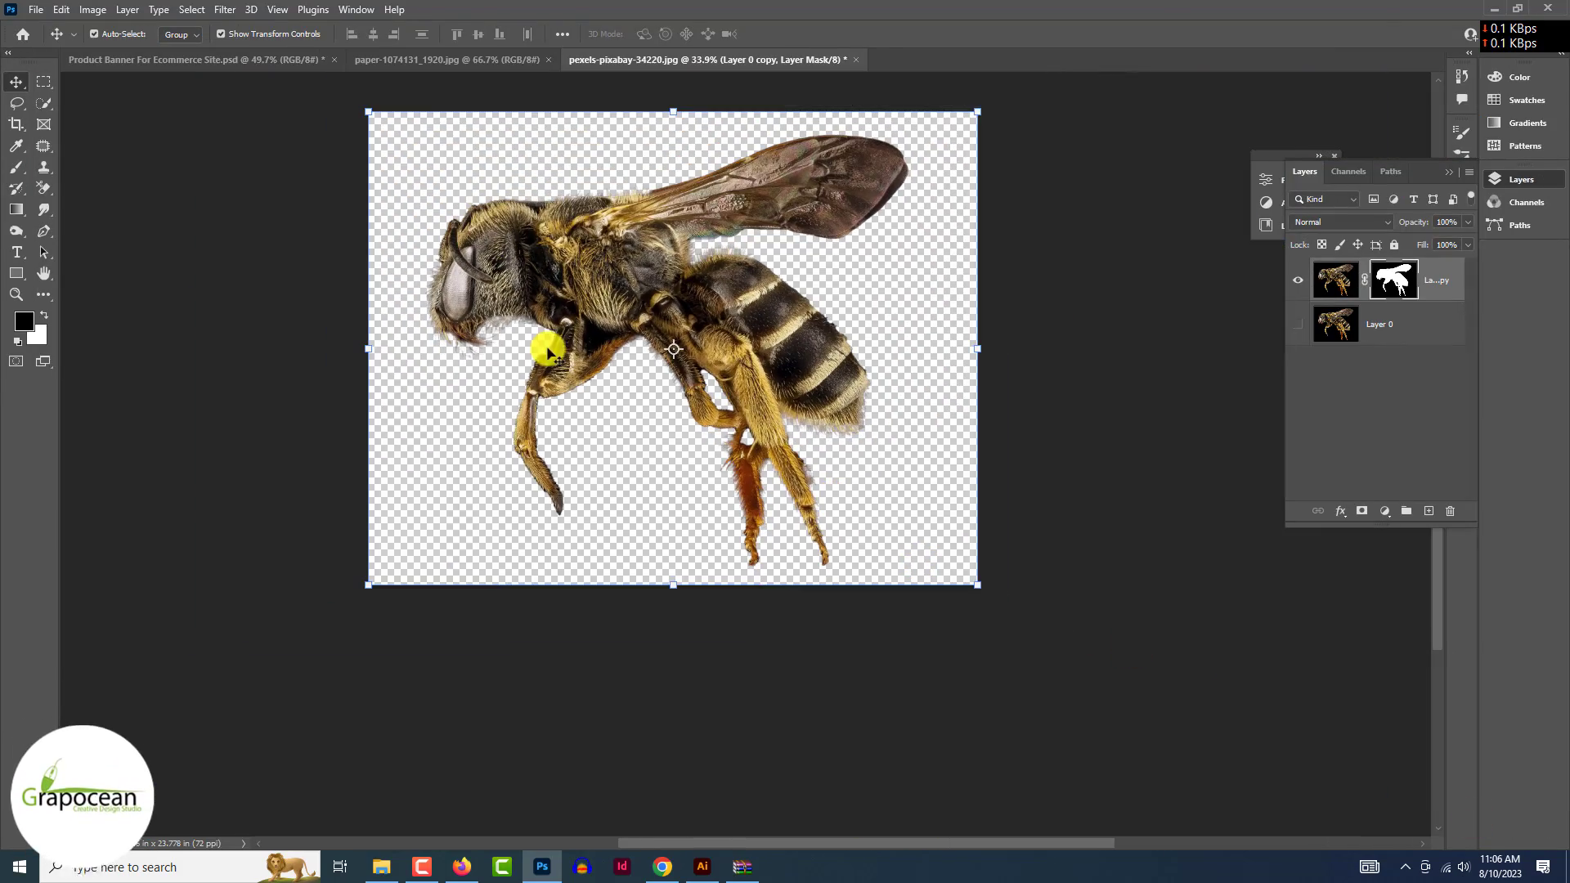
- Bring the cut-out bee into the Product Banner document and scale it down over the jar lid
{"action": "left_click_drag", "start_coordinate": [287, 106], "coordinate": [178, 61]}
{"action": "left_click_drag", "start_coordinate": [1220, 118], "coordinate": [592, 472]}
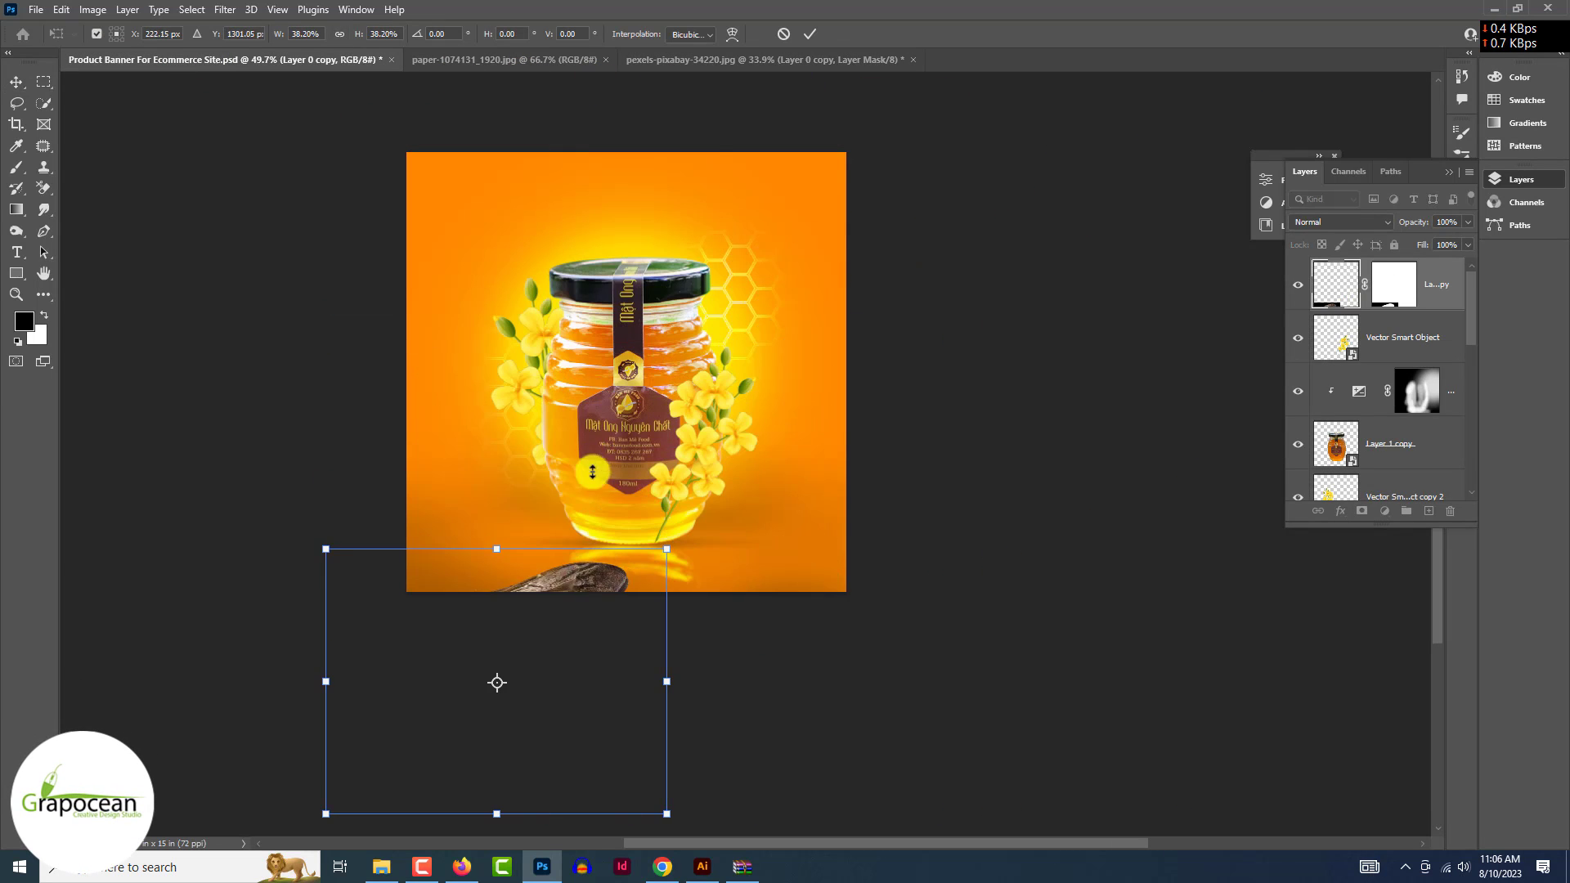
{"action": "left_click_drag", "start_coordinate": [572, 582], "coordinate": [777, 214]}
{"action": "left_click_drag", "start_coordinate": [872, 177], "coordinate": [650, 346]}
{"action": "left_click_drag", "start_coordinate": [625, 376], "coordinate": [625, 376]}
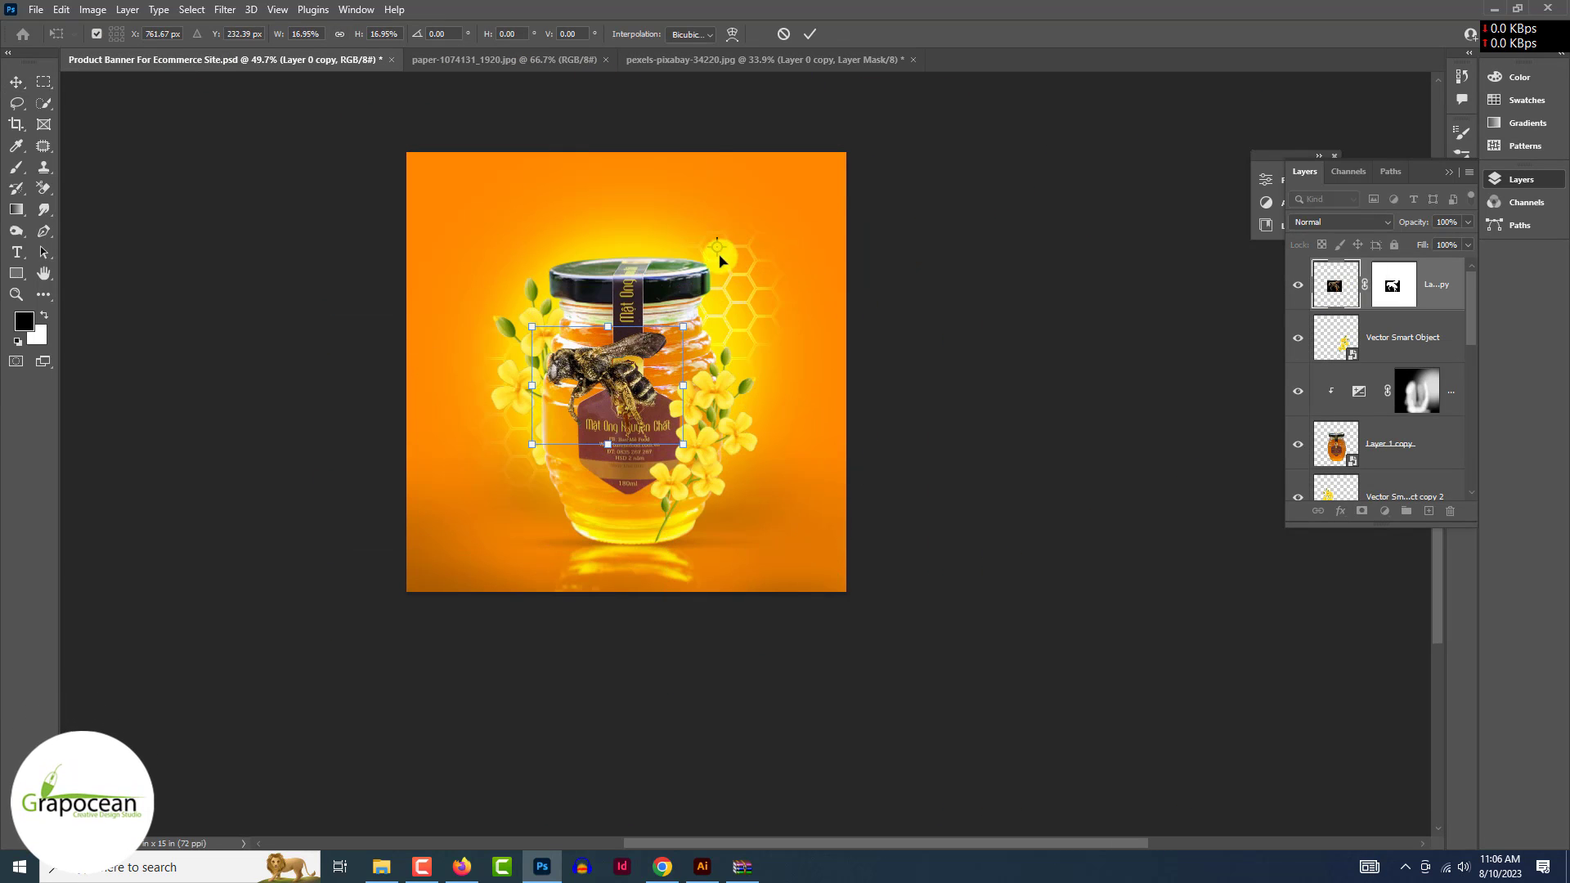
{"action": "mouse_move", "coordinate": [719, 260]}
{"action": "left_mouse_down"}
{"action": "mouse_move", "coordinate": [739, 243]}
{"action": "mouse_move", "coordinate": [730, 256]}
{"action": "left_mouse_up"}
{"action": "left_click_drag", "start_coordinate": [783, 315], "coordinate": [740, 281]}
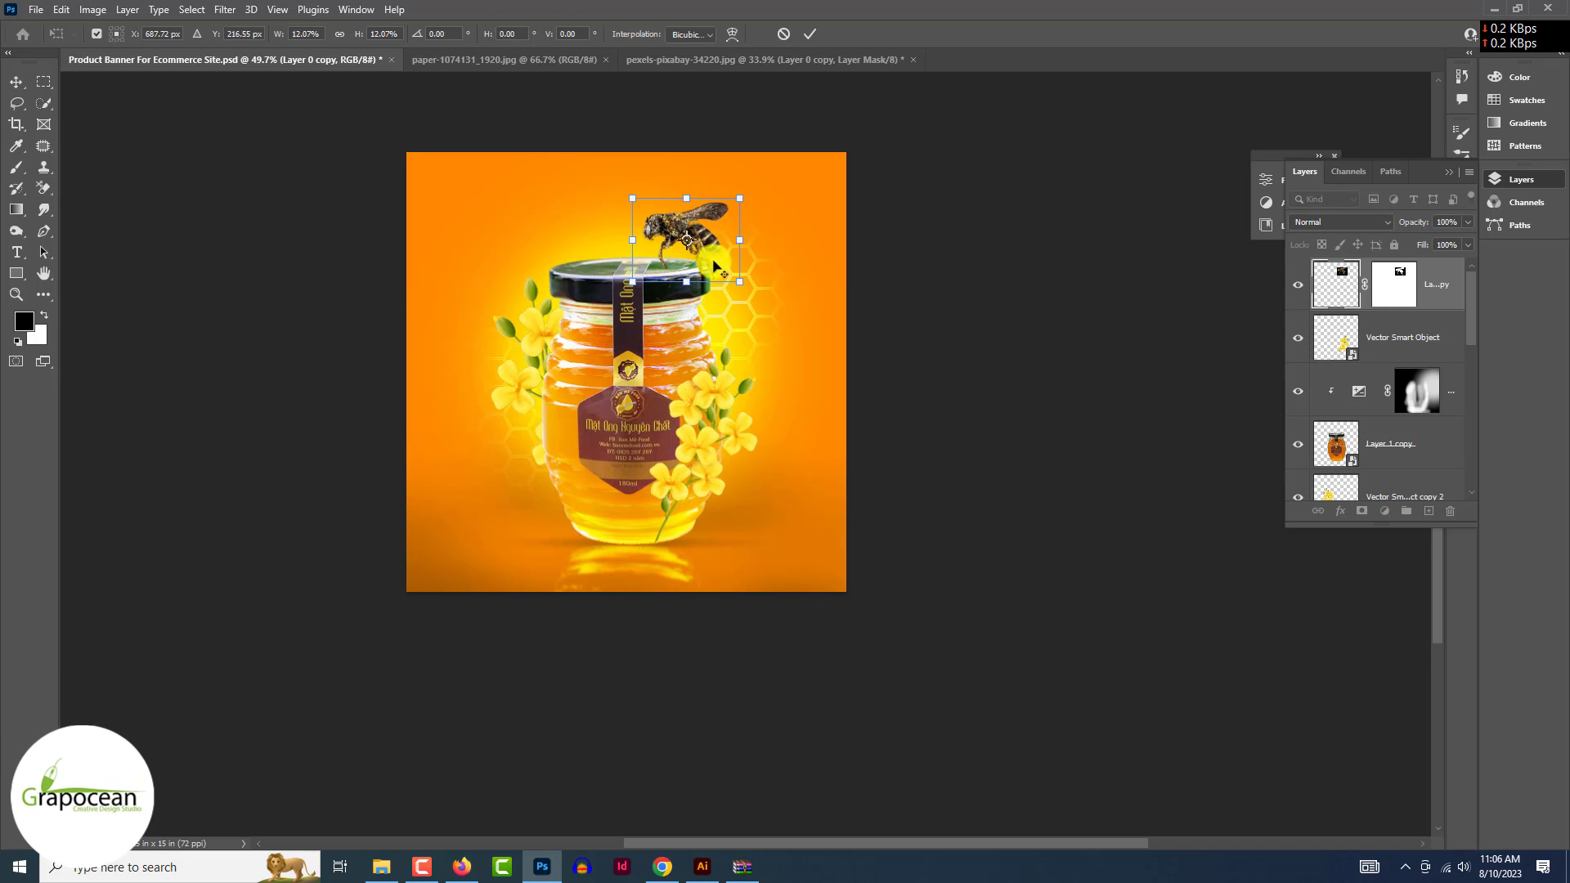
{"action": "key", "text": "Return"}
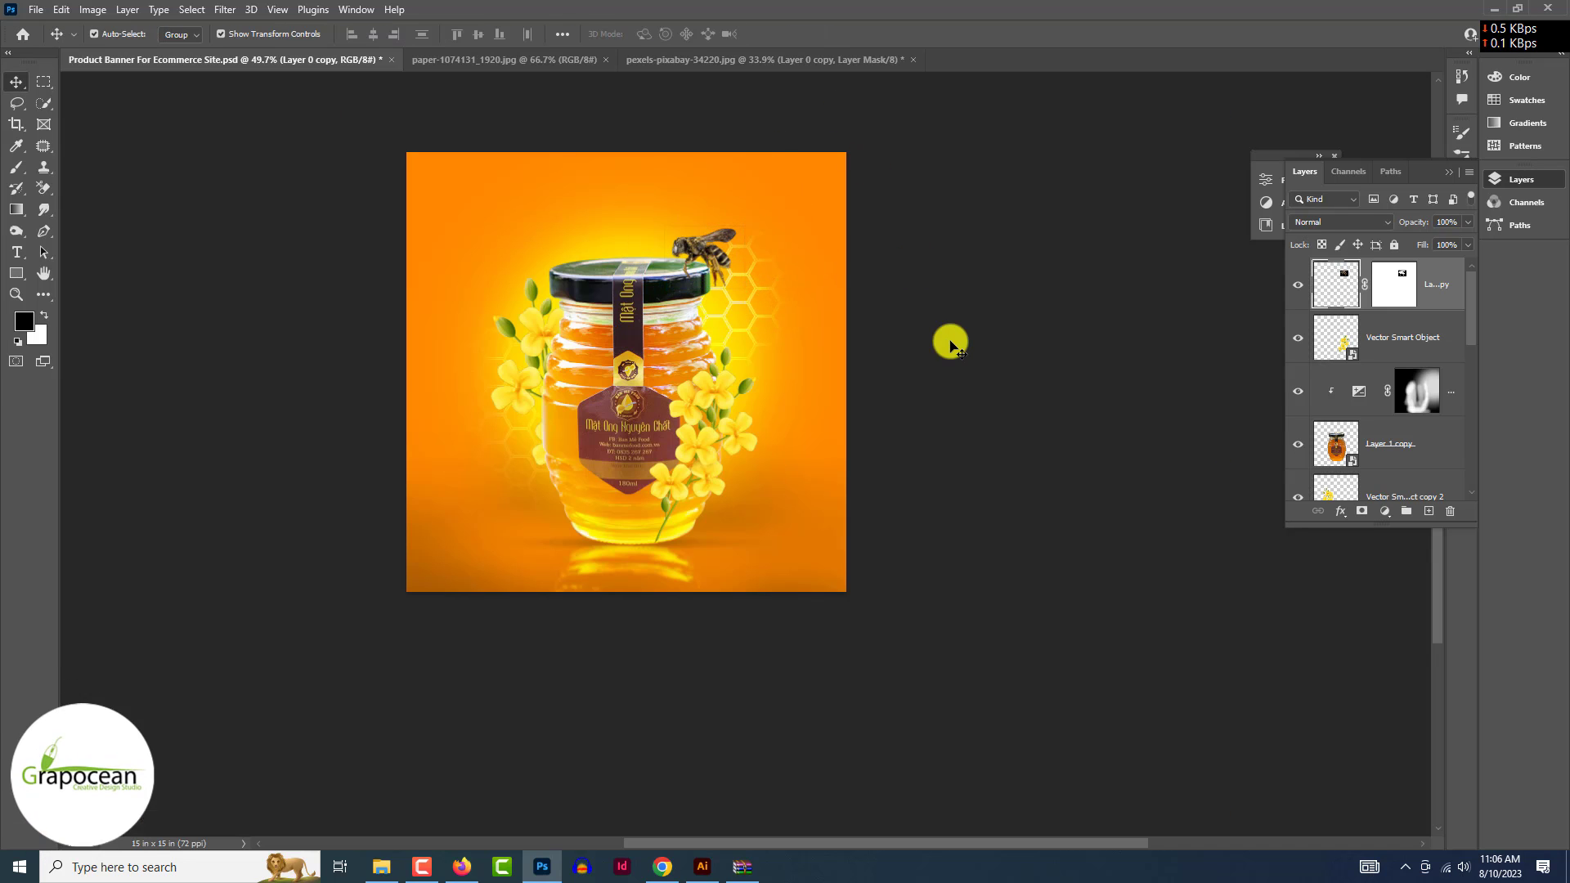
- Convert the bee layer to a Smart Object, then shrink it further and place it beside the jar
{"action": "scroll", "coordinate": [948, 343], "scroll_direction": "up", "scroll_amount": 3}
{"action": "right_click", "coordinate": [1360, 283]}
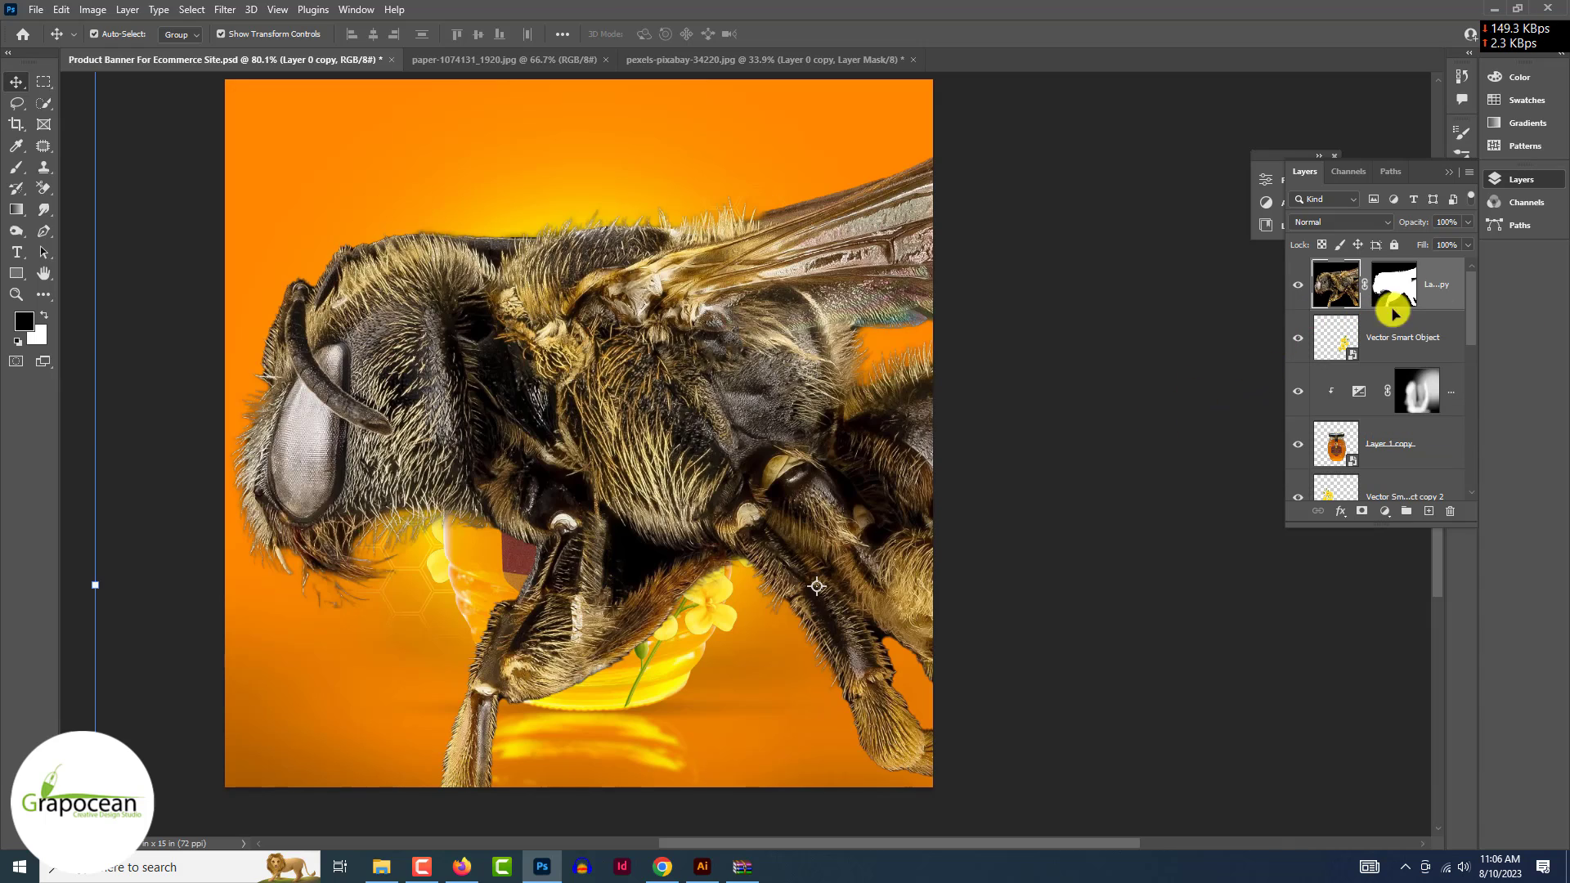
{"action": "right_click", "coordinate": [1394, 305]}
{"action": "left_click", "coordinate": [1391, 326]}
{"action": "scroll", "coordinate": [554, 227], "scroll_direction": "down", "scroll_amount": 3}
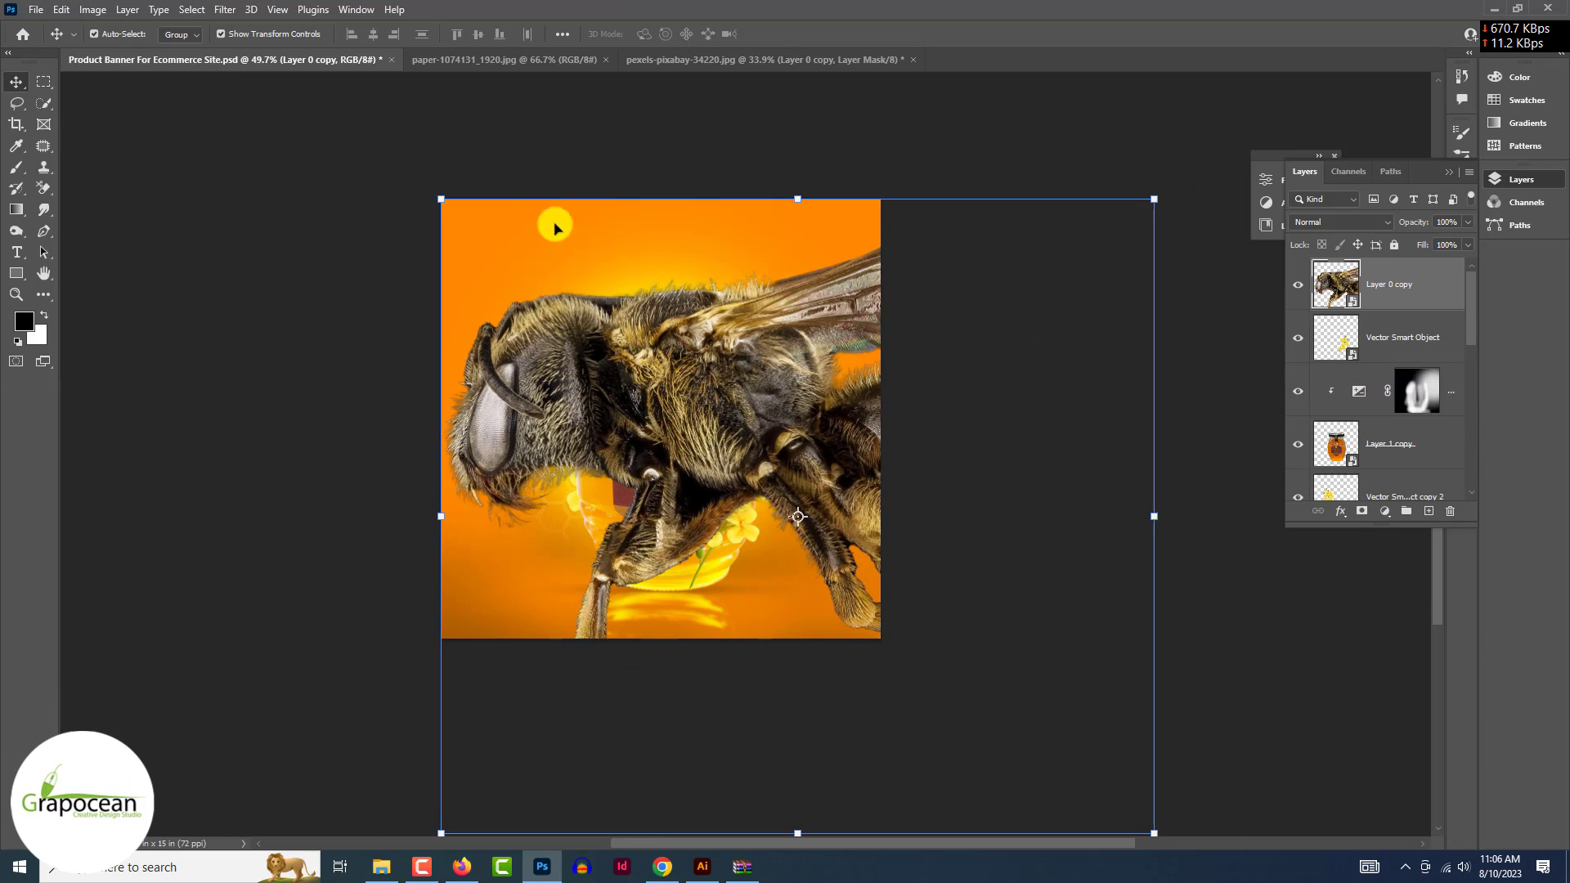
{"action": "left_click_drag", "start_coordinate": [441, 199], "coordinate": [862, 577]}
{"action": "left_click_drag", "start_coordinate": [953, 660], "coordinate": [652, 266]}
{"action": "left_click_drag", "start_coordinate": [851, 438], "coordinate": [675, 284]}
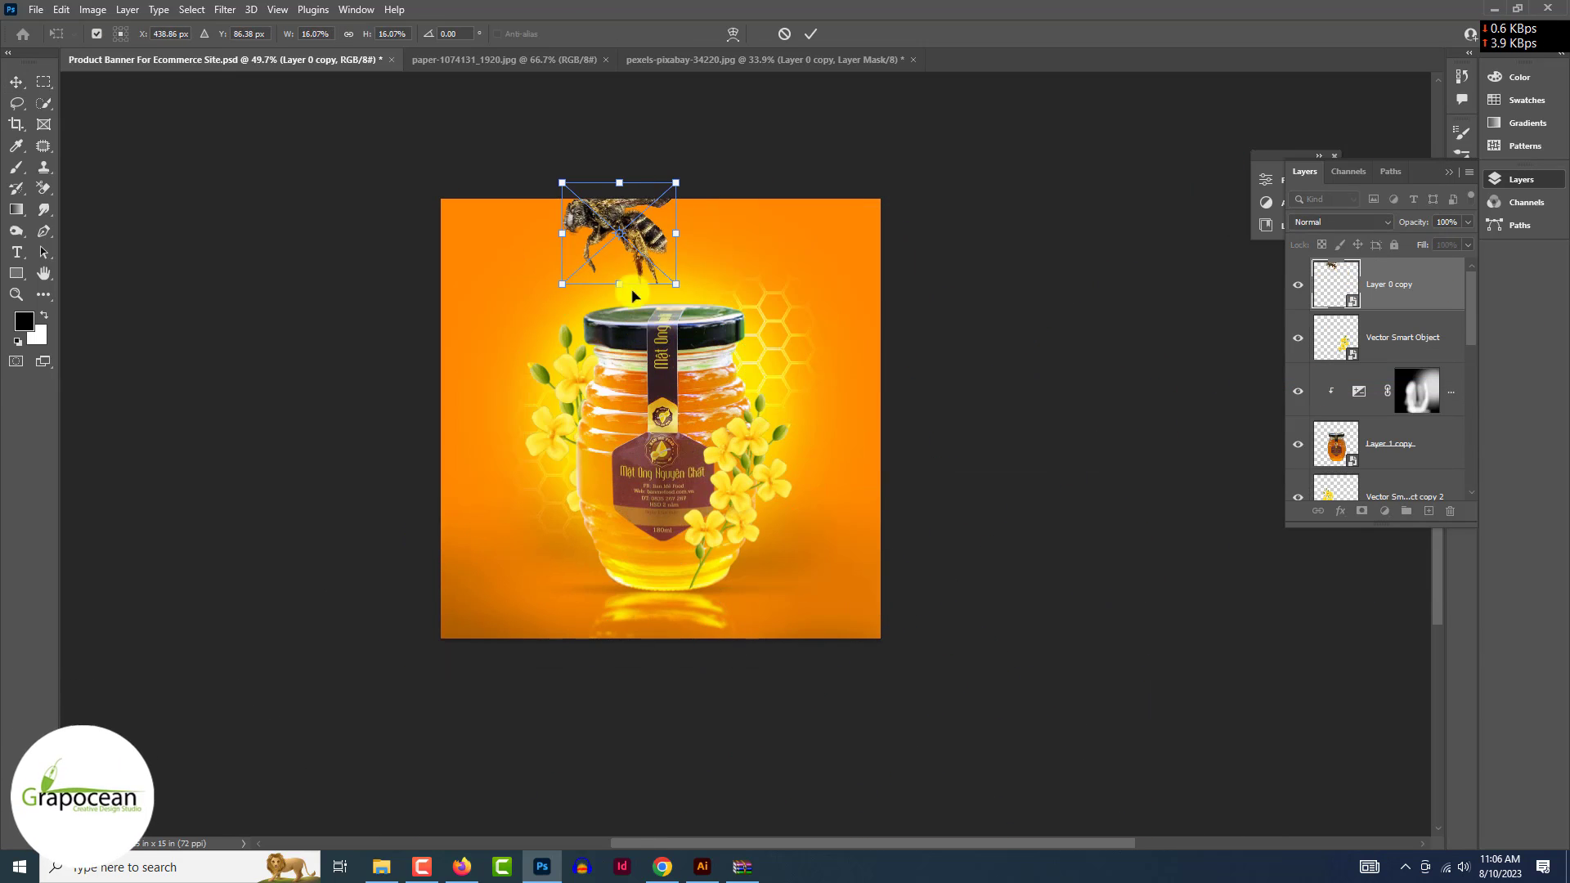
{"action": "left_click_drag", "start_coordinate": [624, 228], "coordinate": [690, 284]}
{"action": "scroll", "coordinate": [789, 321], "scroll_direction": "up", "scroll_amount": 8}
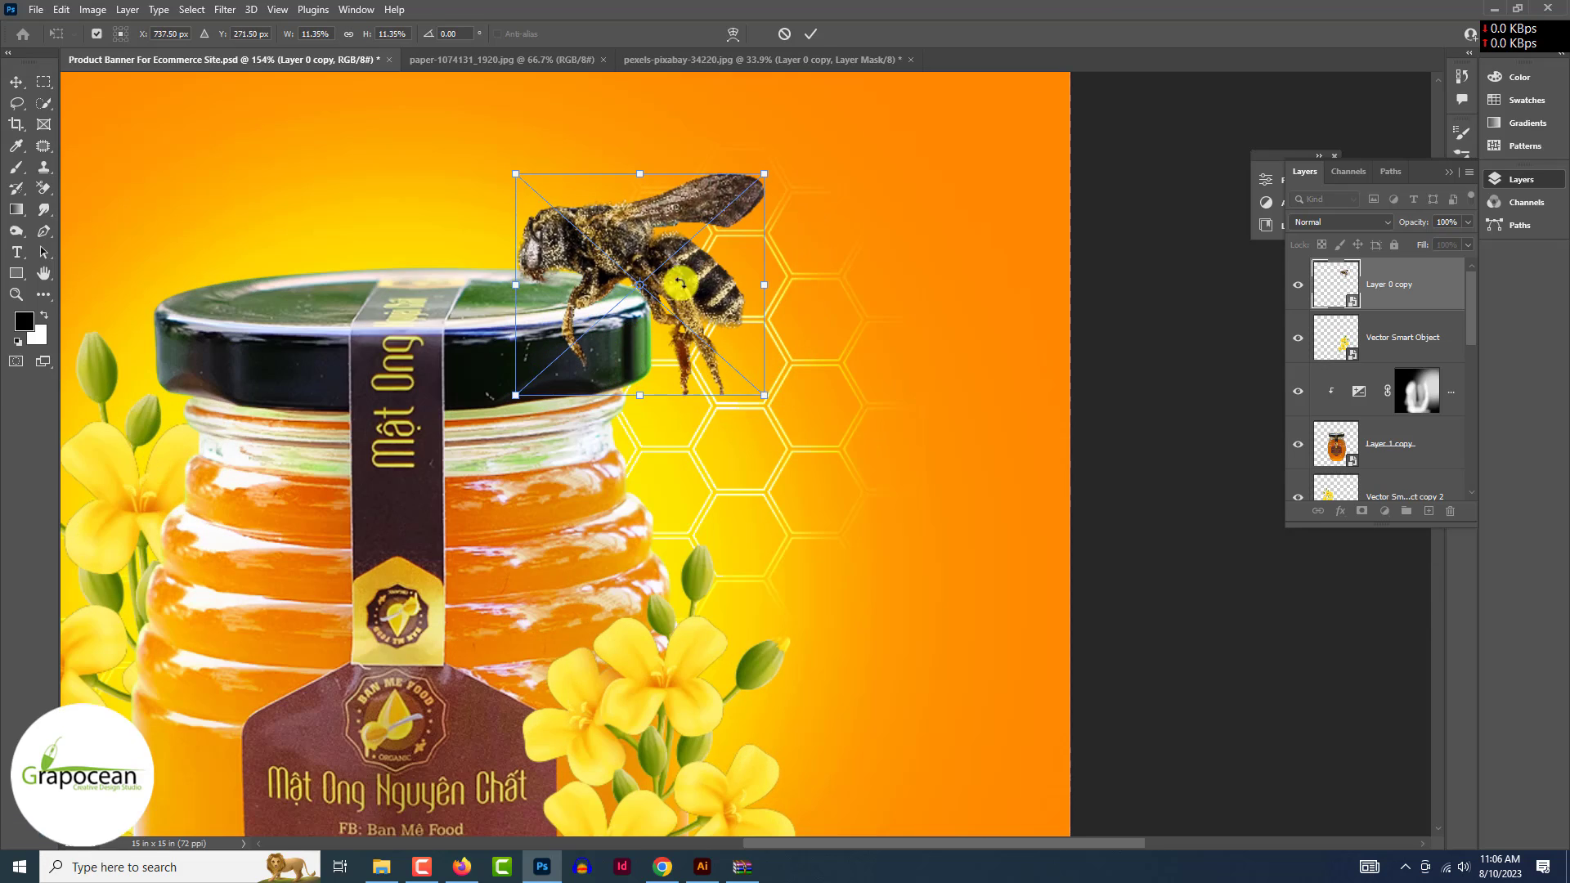
{"action": "left_click", "coordinate": [808, 35]}
- Fine-tune the bee's size and position, then move it to the jar's right side
{"action": "key", "text": "ctrl+minus"}
{"action": "key", "text": "ctrl+plus"}
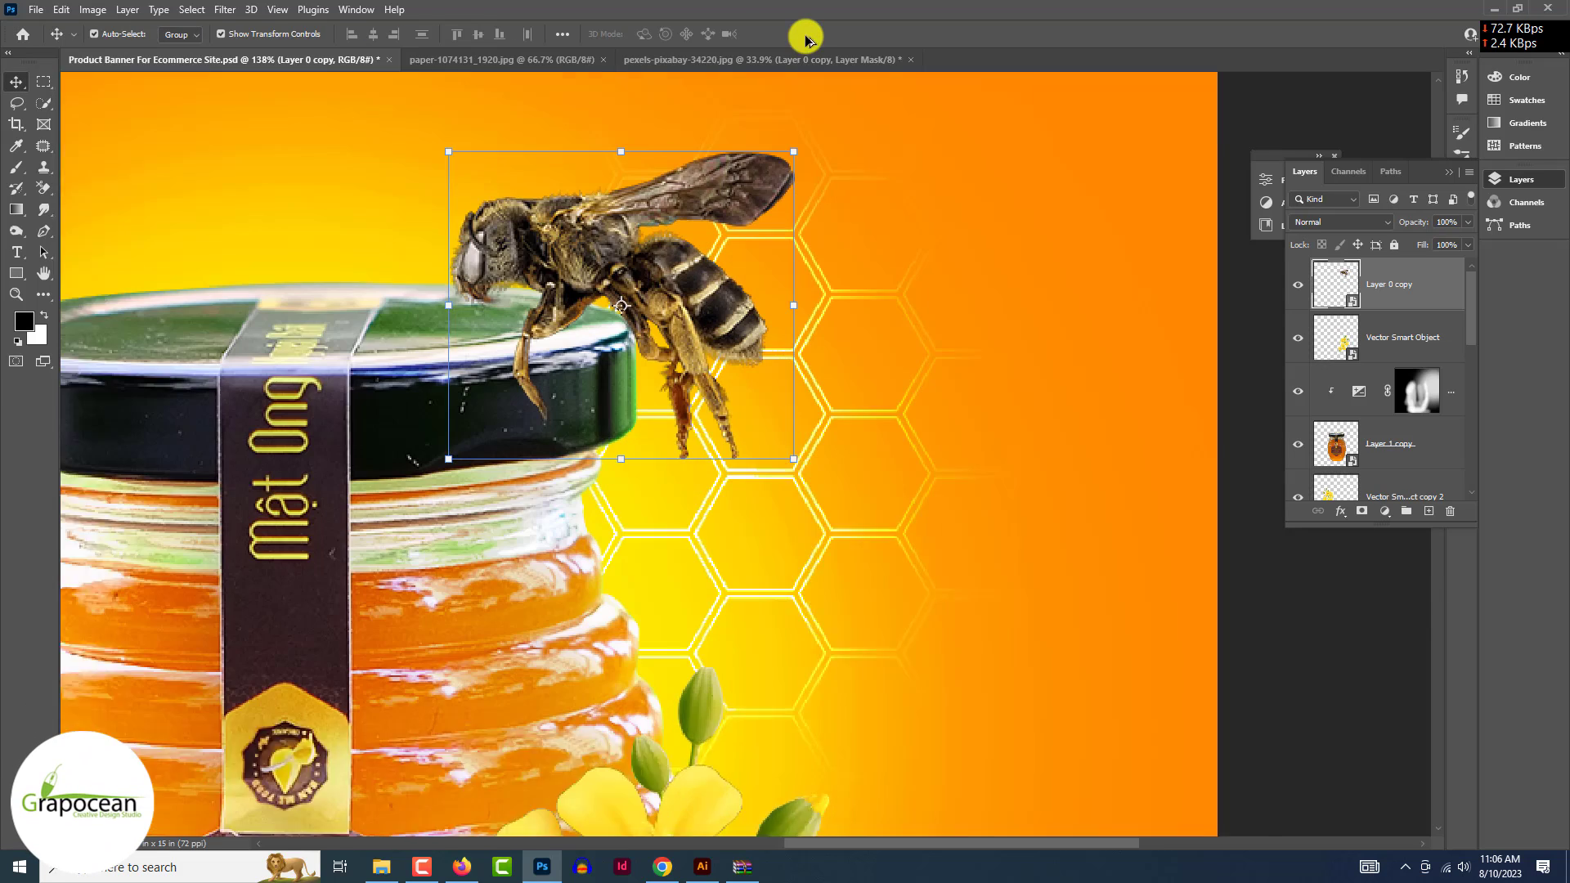
{"action": "left_click", "coordinate": [1408, 340]}
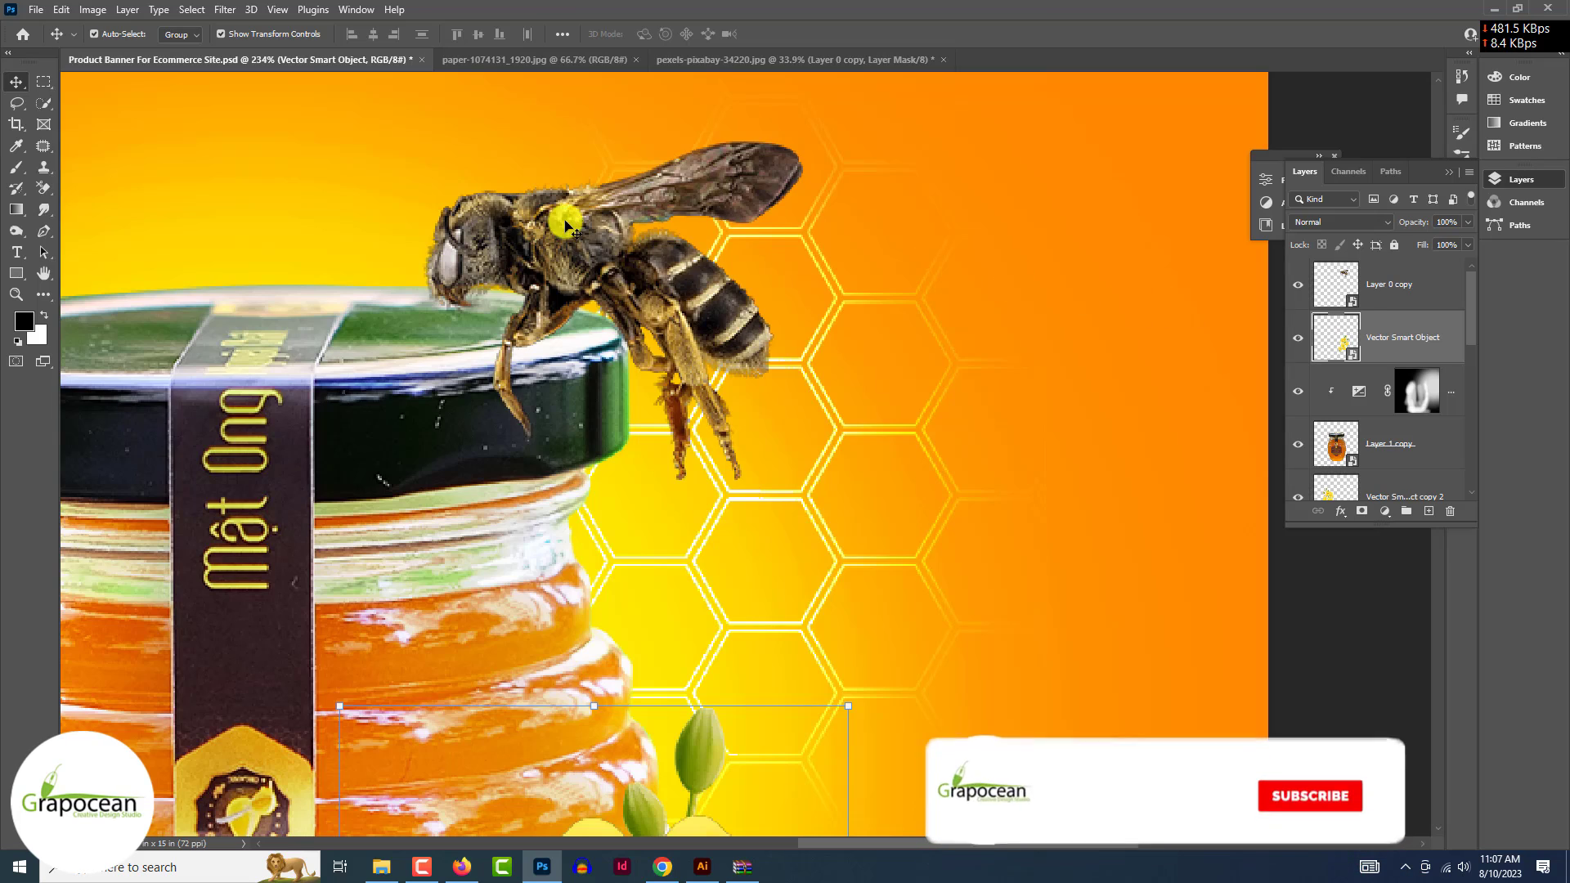
{"action": "left_click_drag", "start_coordinate": [561, 210], "coordinate": [691, 249]}
{"action": "left_click_drag", "start_coordinate": [949, 497], "coordinate": [780, 410]}
{"action": "left_click", "coordinate": [809, 35]}
{"action": "scroll", "coordinate": [818, 354], "scroll_direction": "down", "scroll_amount": 8}
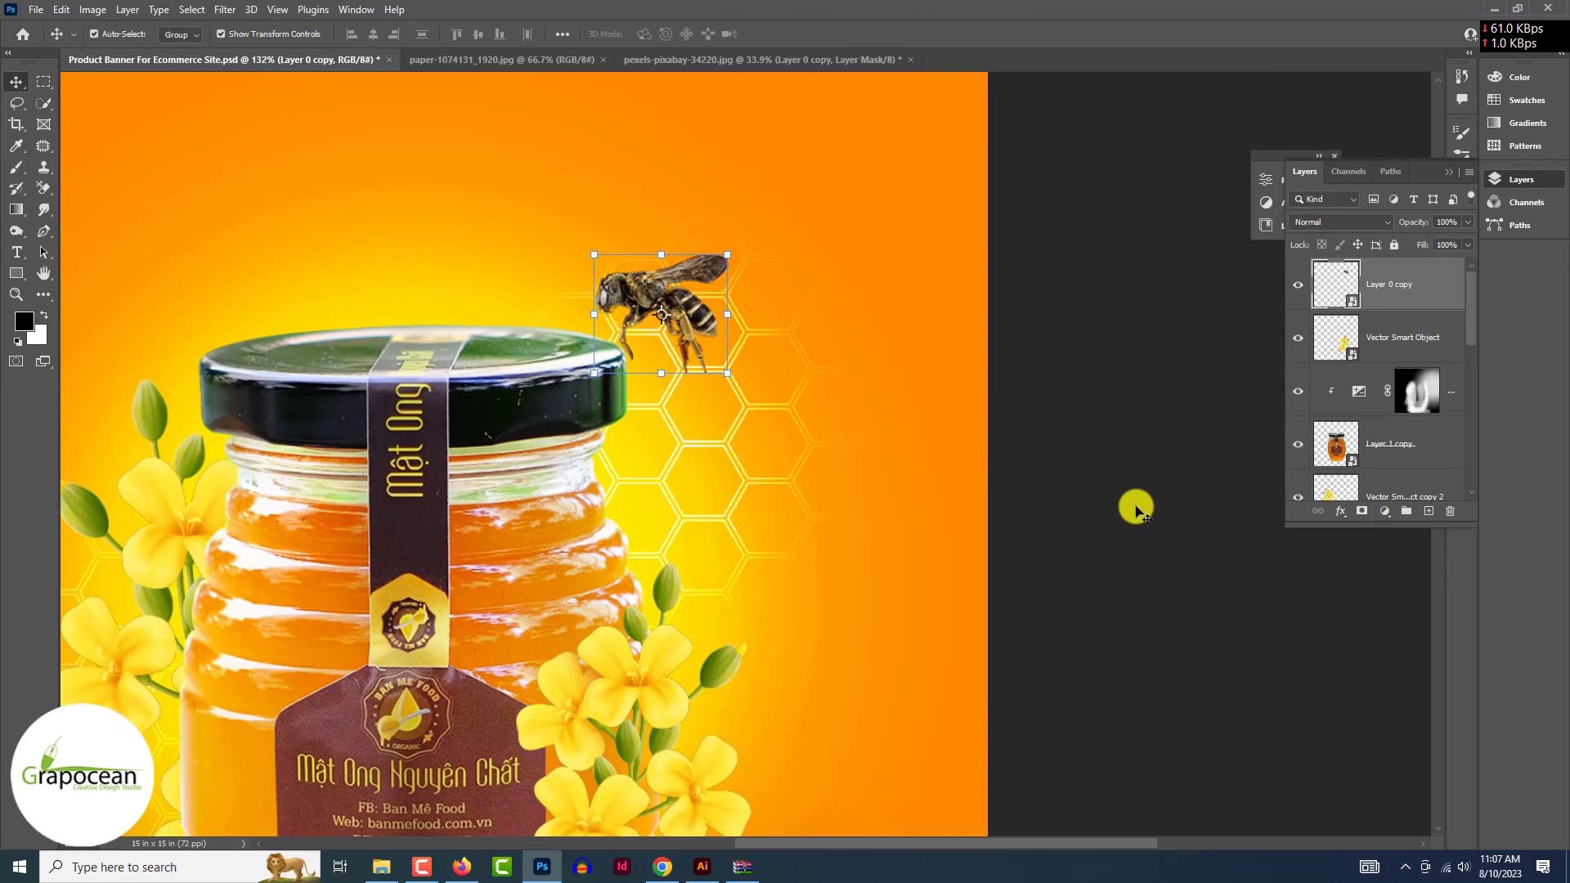
{"action": "scroll", "coordinate": [724, 427], "scroll_direction": "up", "scroll_amount": 9}
{"action": "left_click_drag", "start_coordinate": [718, 343], "coordinate": [285, 427]}
- Mirror the duplicated bee with Flip Horizontal
{"action": "right_click", "coordinate": [289, 423]}
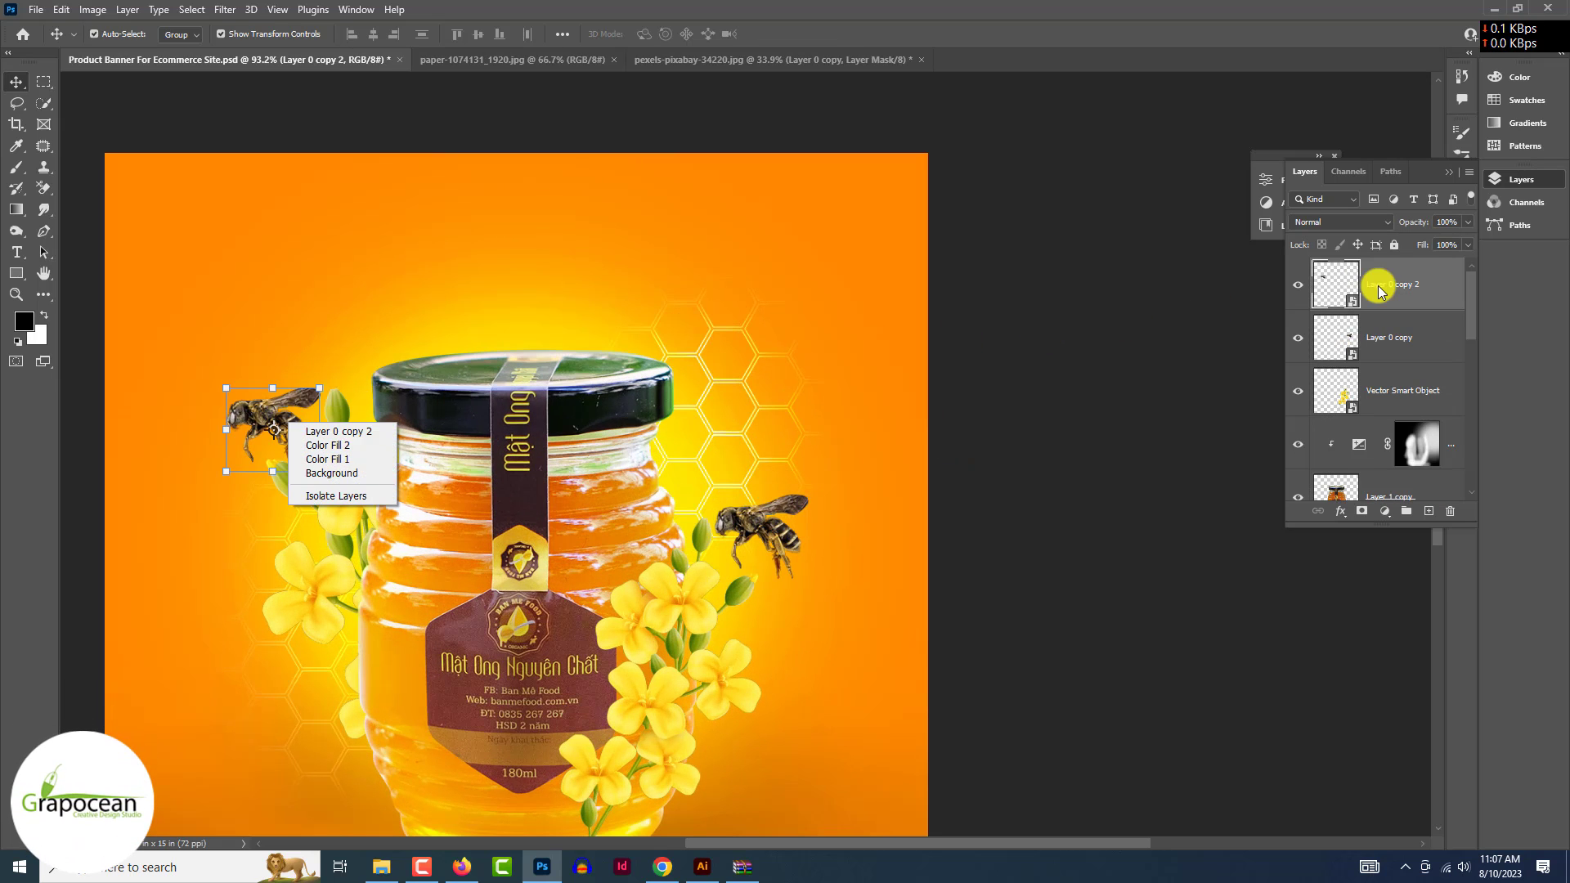
{"action": "right_click", "coordinate": [291, 423]}
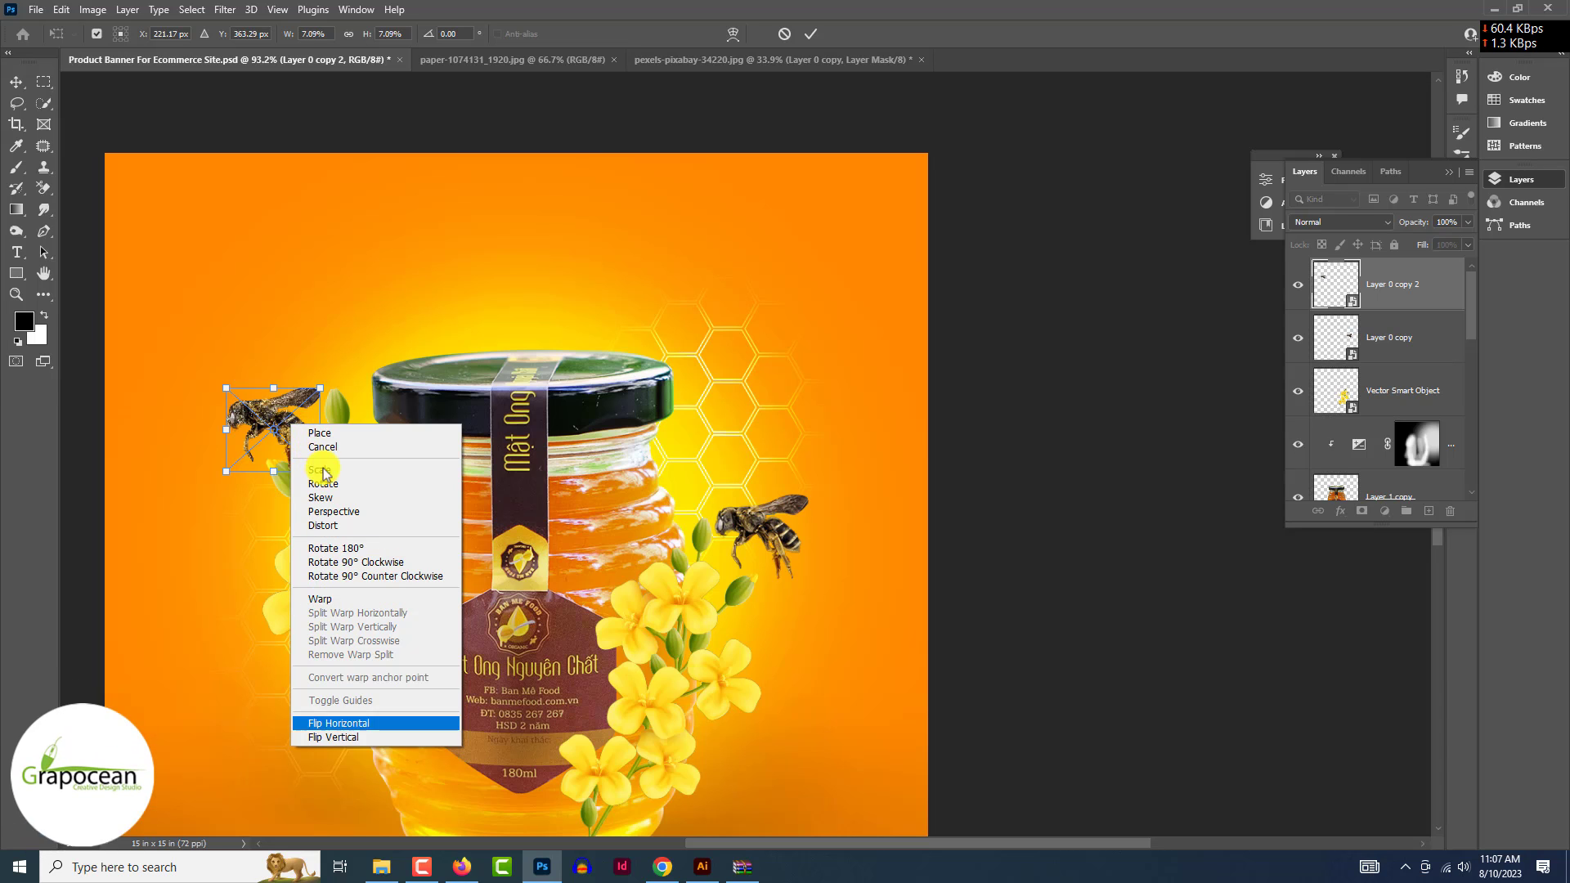
{"action": "left_click", "coordinate": [355, 512]}
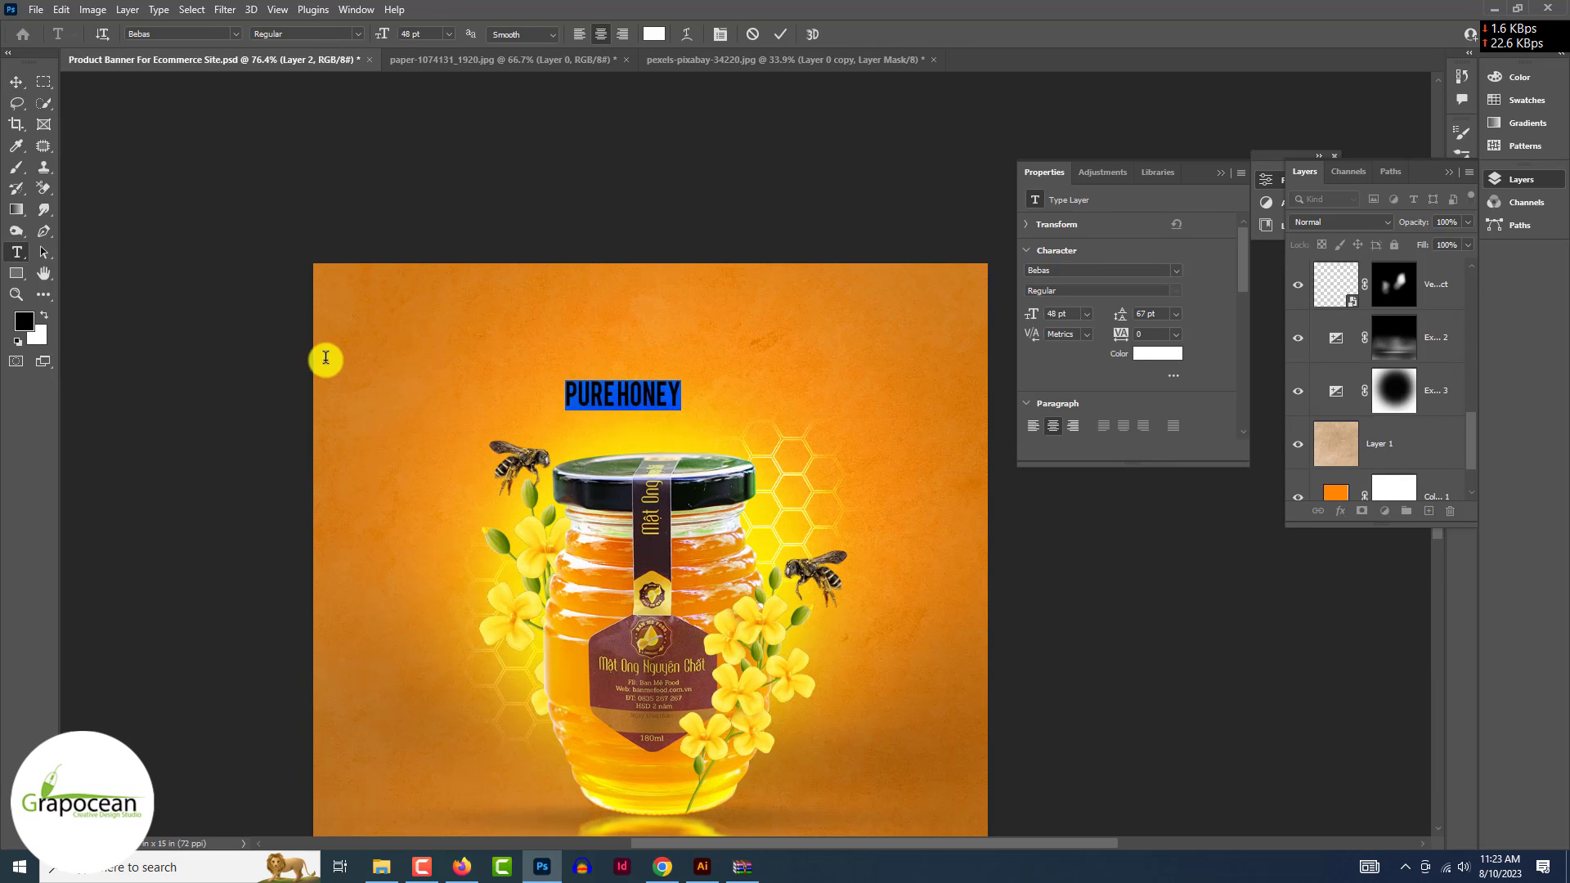
- Enlarge the PURE HONEY headline from 48 pt to 196 pt and shift it right
{"action": "left_click_drag", "start_coordinate": [382, 35], "coordinate": [510, 62]}
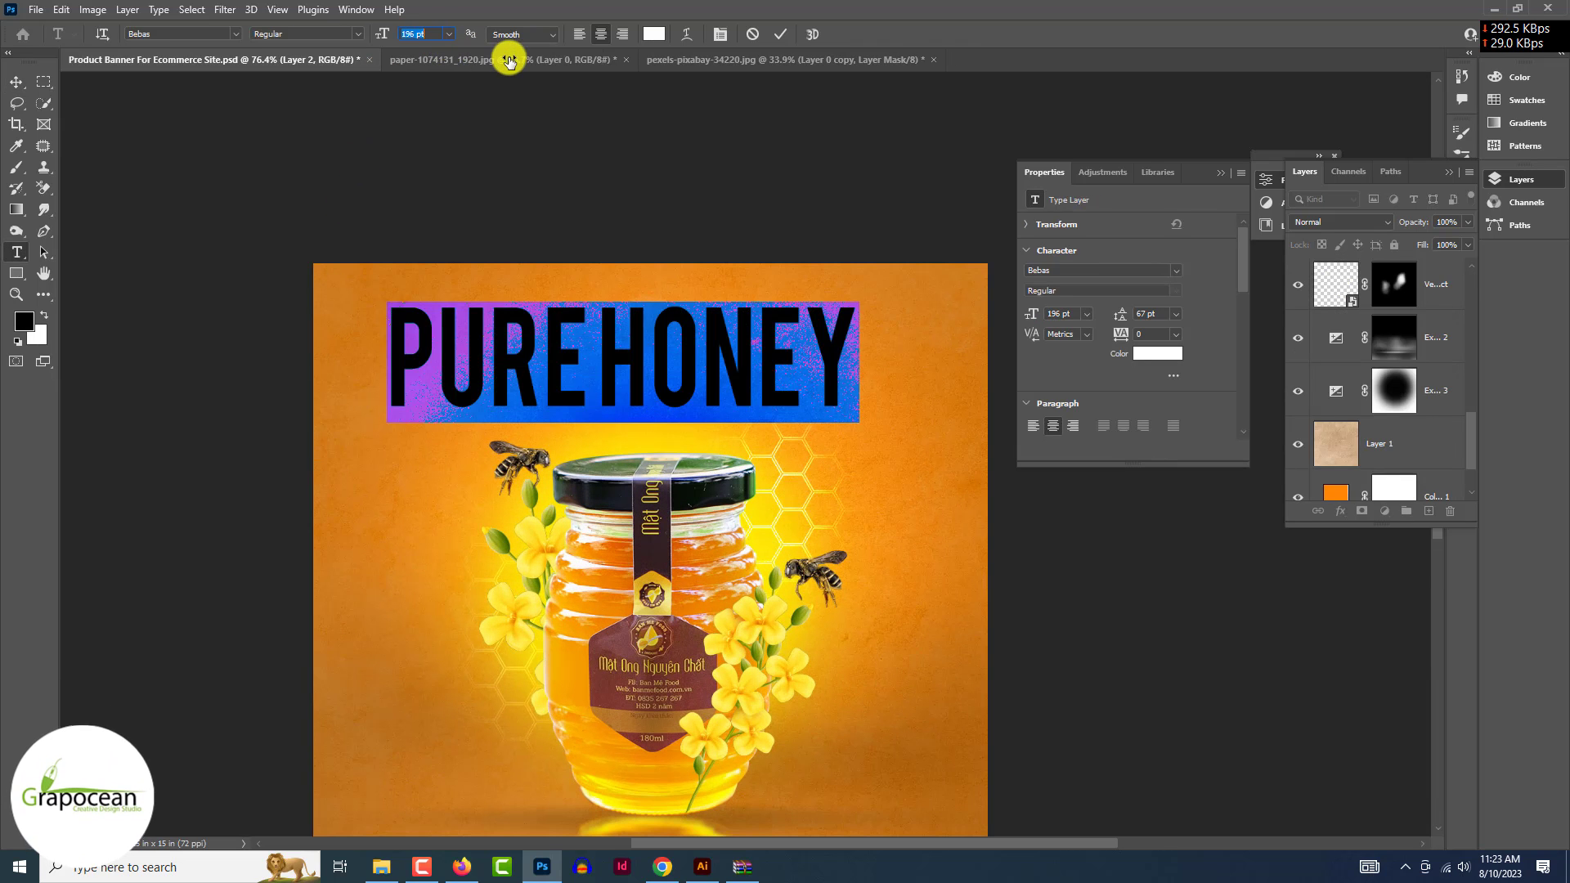
{"action": "left_click", "coordinate": [16, 82]}
{"action": "left_click", "coordinate": [245, 180]}
{"action": "left_click_drag", "start_coordinate": [727, 354], "coordinate": [685, 367]}
{"action": "scroll", "coordinate": [641, 364], "scroll_direction": "down", "scroll_amount": 5}
{"action": "left_click", "coordinate": [987, 554]}
{"action": "scroll", "coordinate": [728, 396], "scroll_direction": "up", "scroll_amount": 2}
{"action": "left_click", "coordinate": [696, 367]}
{"action": "left_click", "coordinate": [17, 252]}
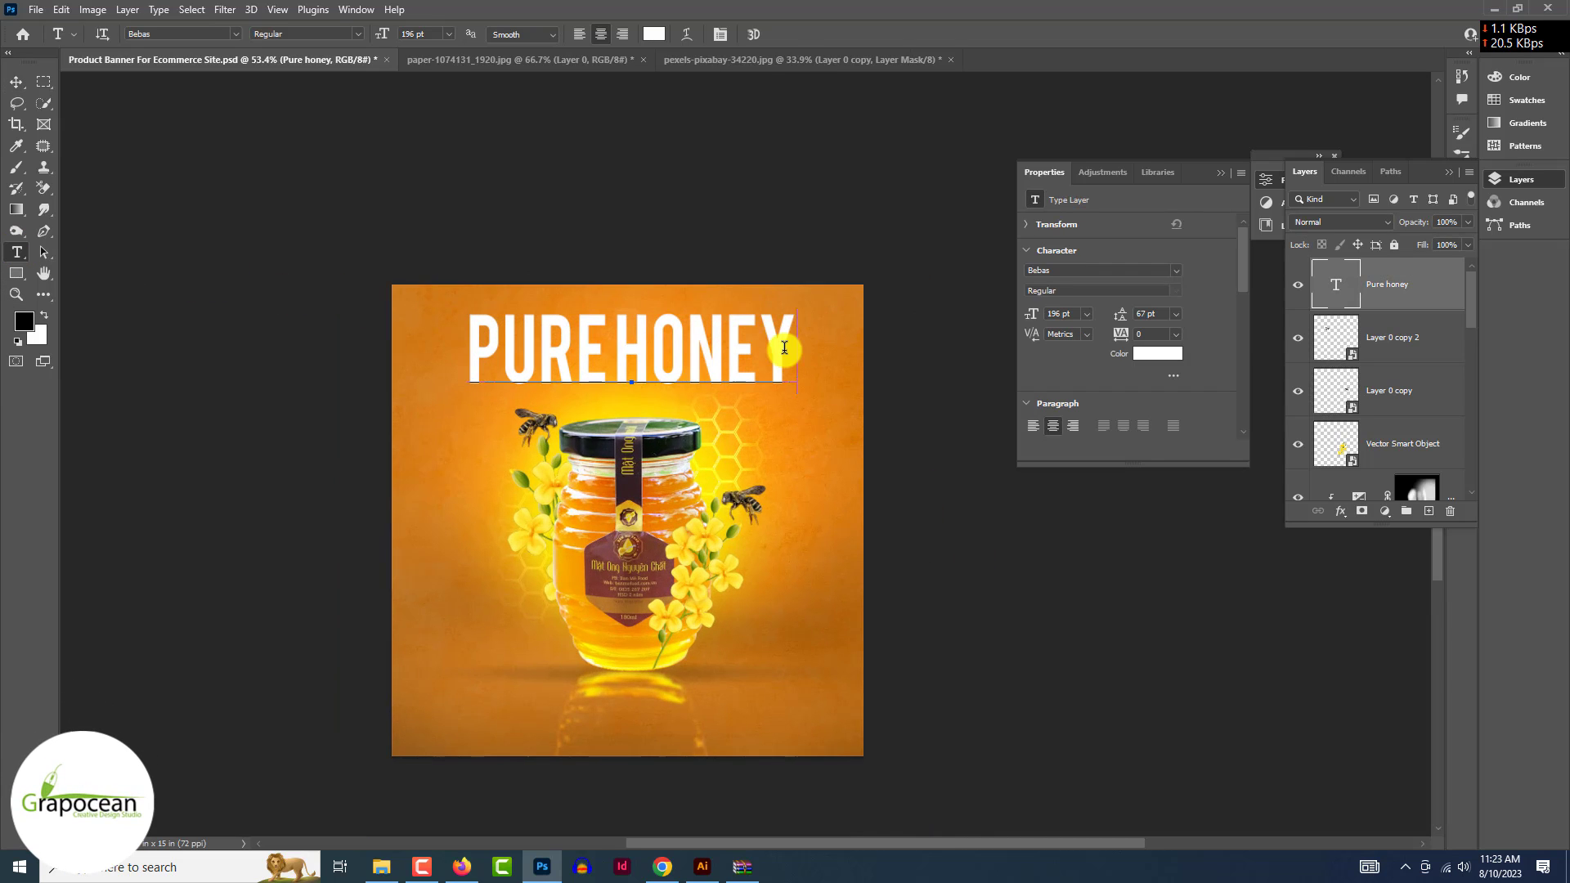
{"action": "left_click", "coordinate": [16, 81]}
- Move the jar down about 40 px and stretch the Exposure 3 mask slightly taller
{"action": "left_click_drag", "start_coordinate": [676, 529], "coordinate": [676, 560]}
{"action": "left_click", "coordinate": [959, 694]}
{"action": "left_click", "coordinate": [647, 297]}
{"action": "left_click_drag", "start_coordinate": [626, 292], "coordinate": [626, 284]}
{"action": "key", "text": "Return"}
- Move the top bee down, then select all the PURE HONEY letters for character edits
{"action": "left_click_drag", "start_coordinate": [523, 429], "coordinate": [532, 465]}
{"action": "left_click", "coordinate": [1066, 711]}
{"action": "left_click", "coordinate": [599, 339]}
{"action": "left_click", "coordinate": [16, 251]}
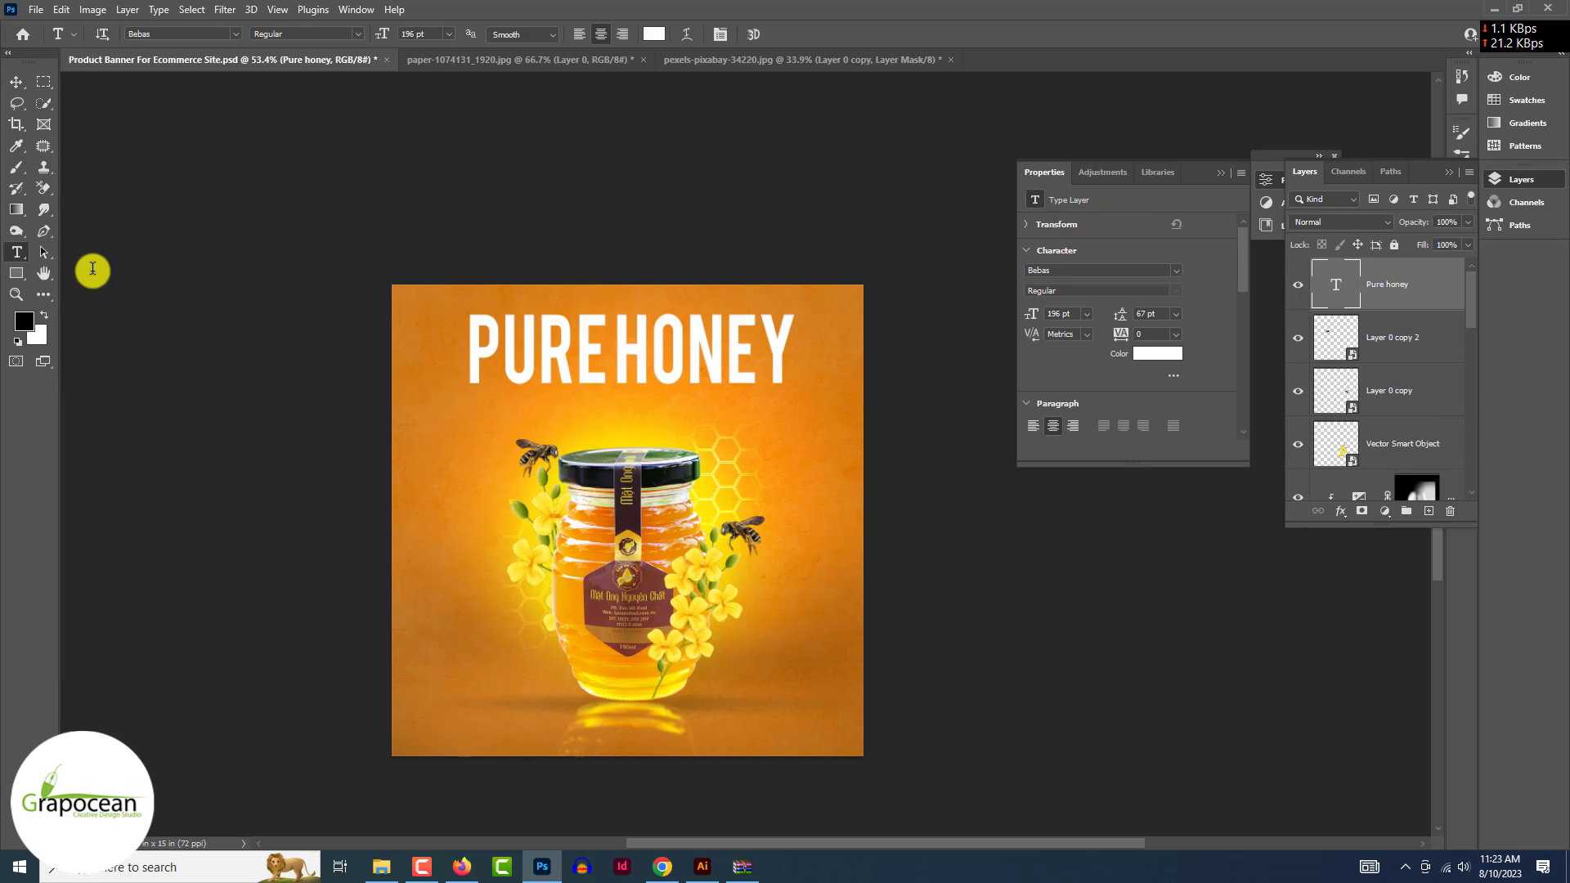
{"action": "left_click_drag", "start_coordinate": [785, 344], "coordinate": [397, 343]}
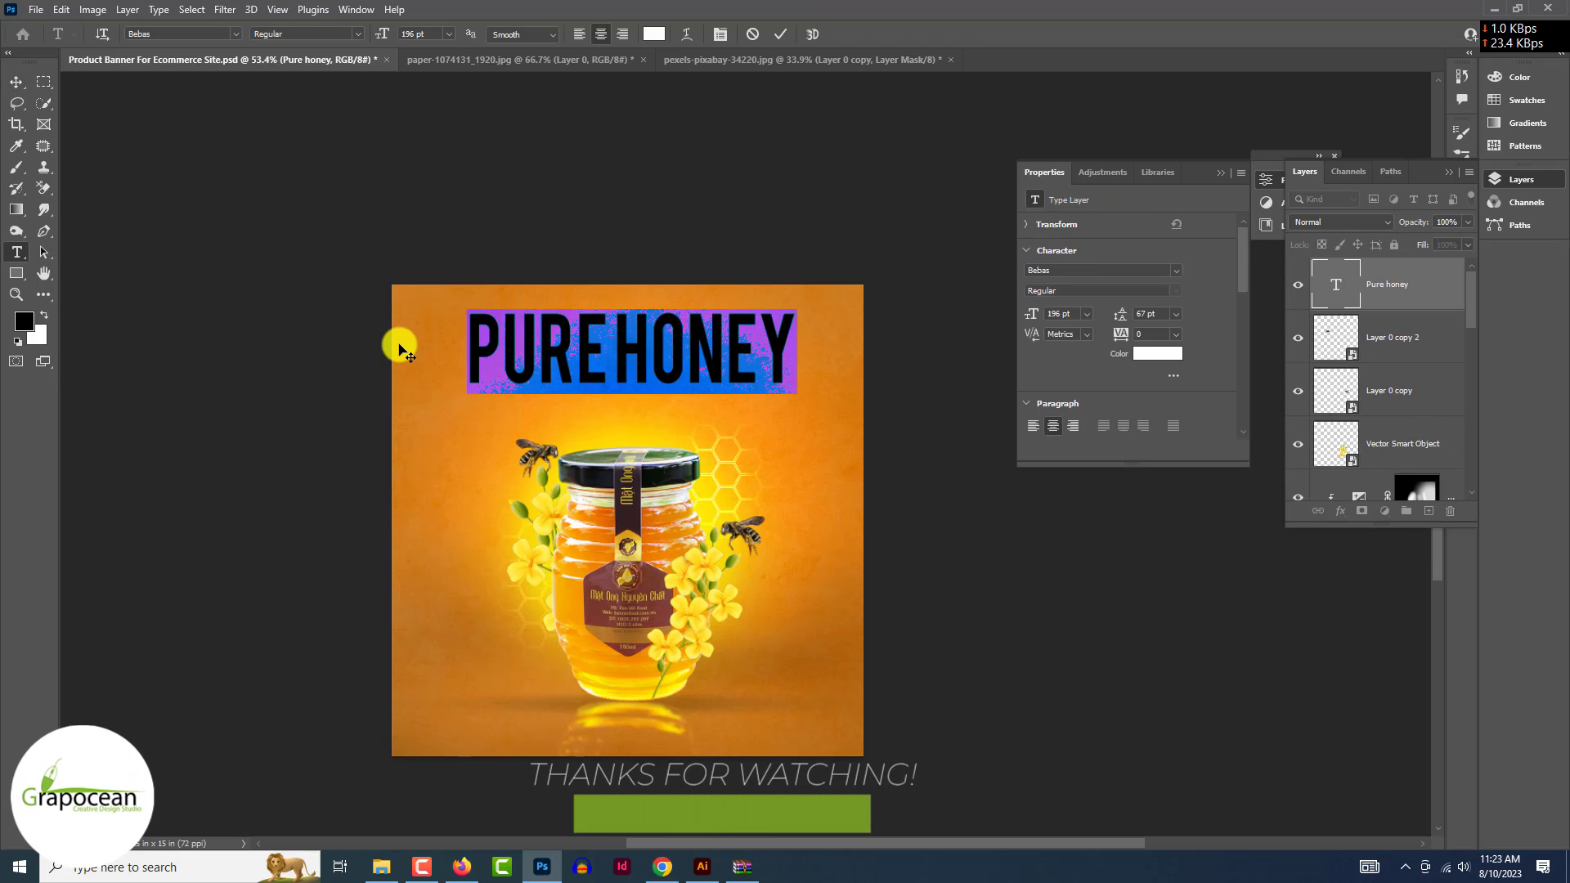
{"action": "key", "text": "ctrl+t"}
- Set headline kerning to Optical and give honey the akaDora font at 276 pt
{"action": "left_click", "coordinate": [1343, 249]}
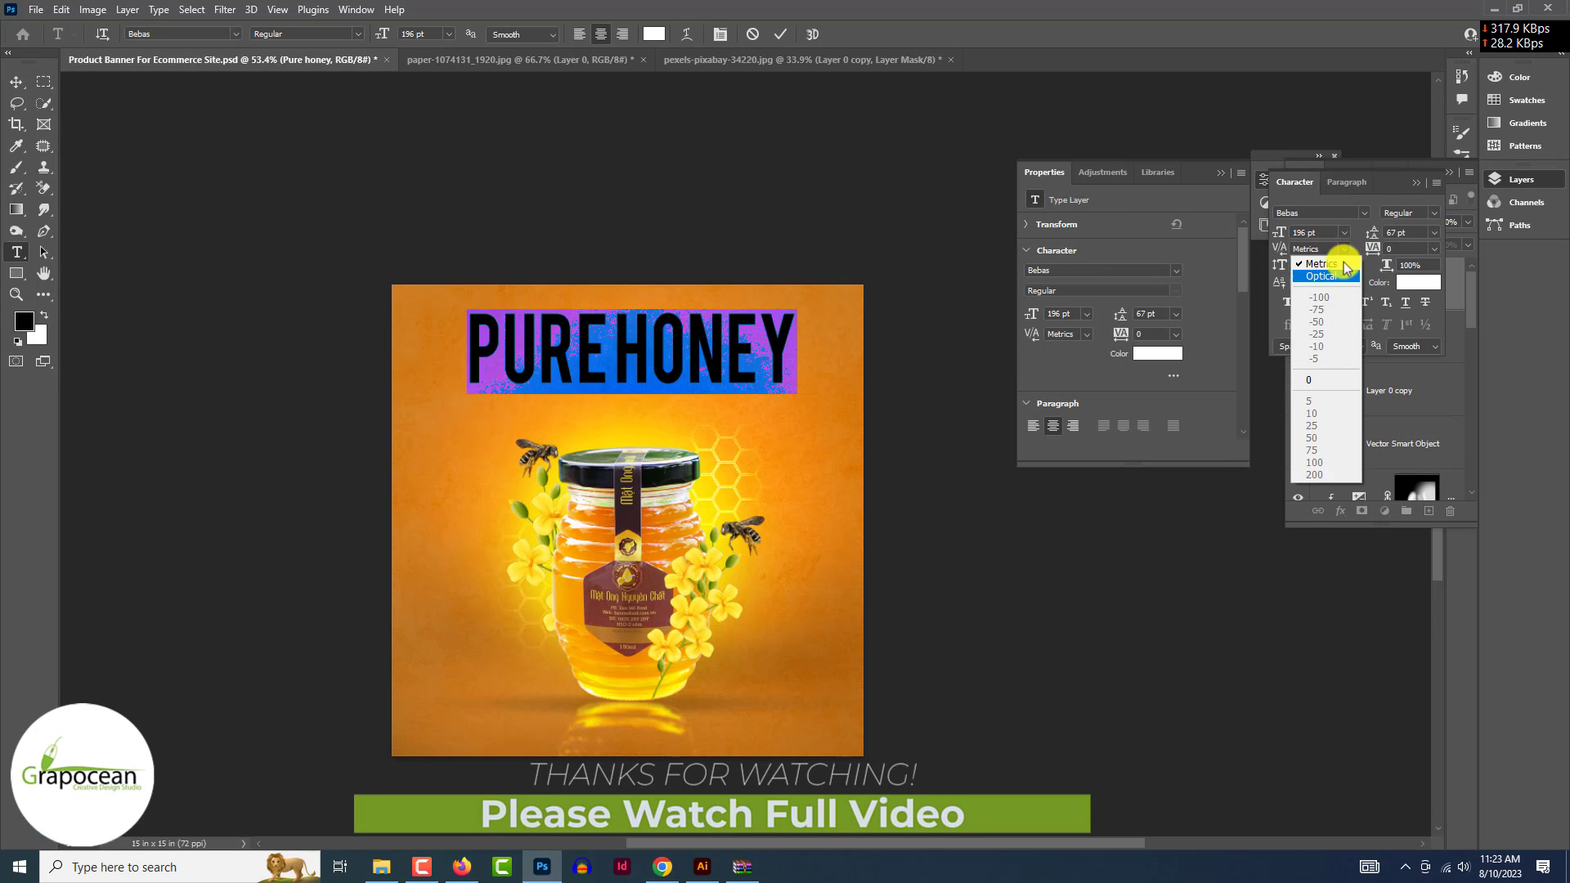
{"action": "left_click", "coordinate": [1340, 259]}
{"action": "left_click", "coordinate": [690, 340]}
{"action": "double_click", "coordinate": [690, 340]}
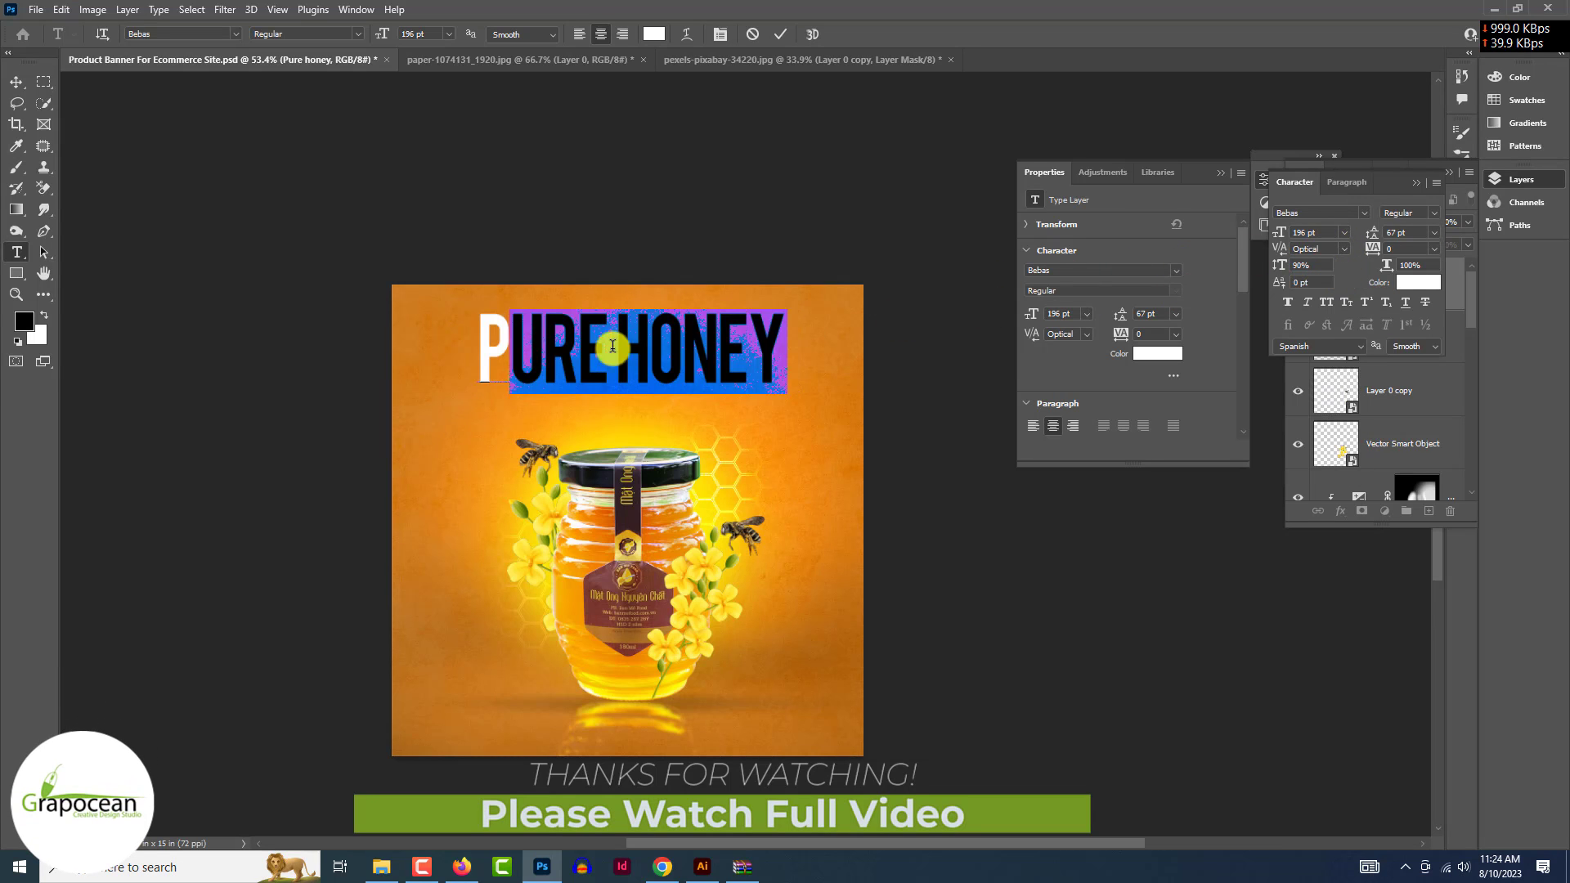
{"action": "left_click", "coordinate": [240, 36]}
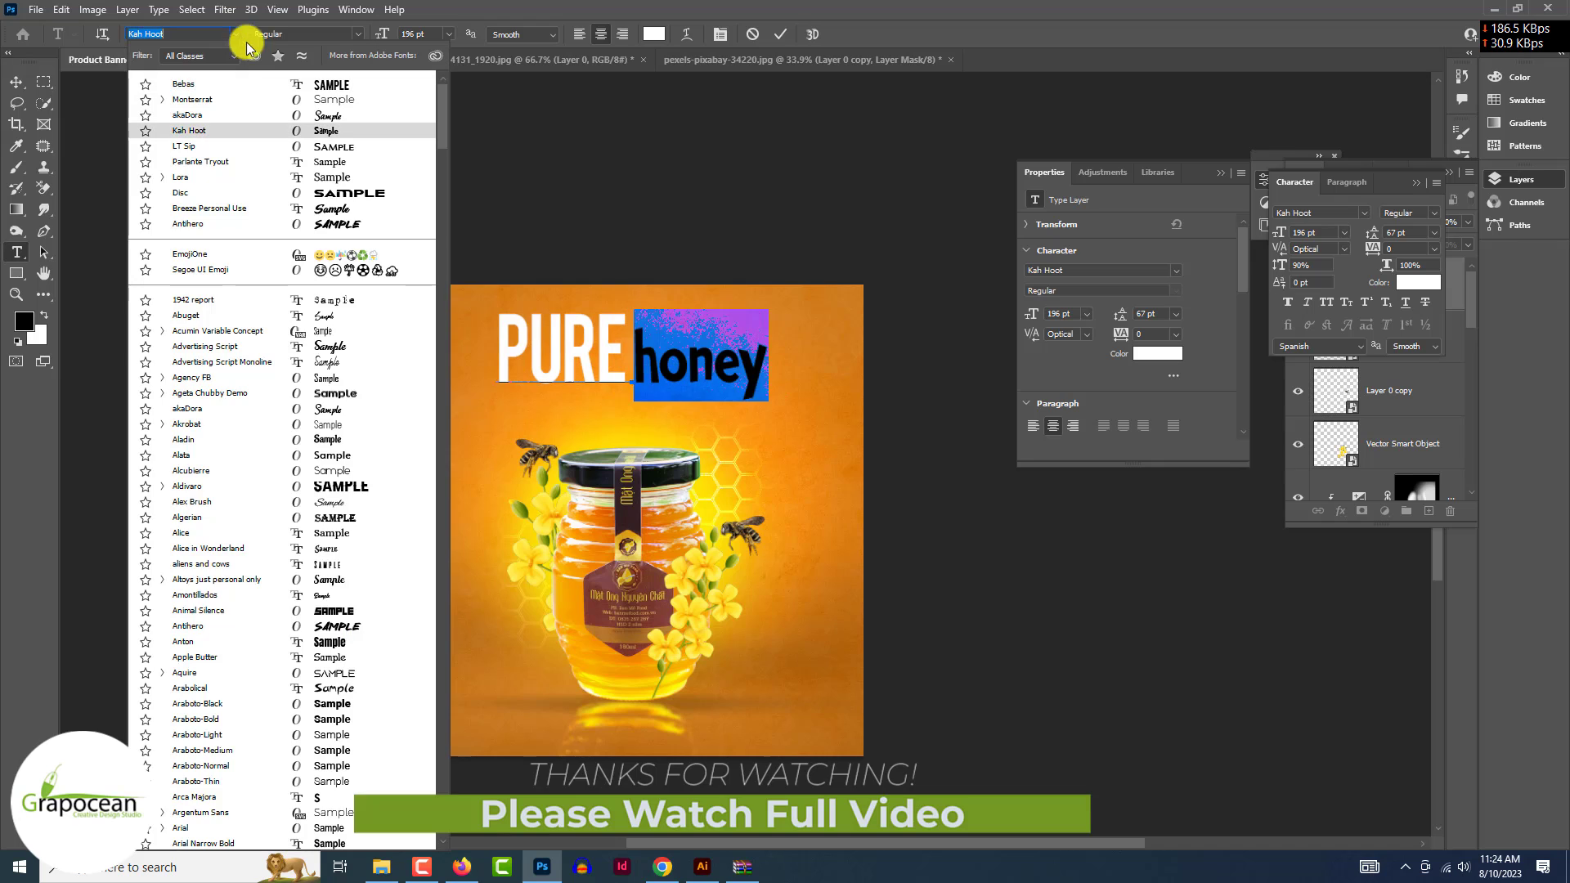
{"action": "left_click", "coordinate": [325, 116]}
{"action": "left_click_drag", "start_coordinate": [384, 33], "coordinate": [478, 95]}
- Break honey onto its own line below PURE and increase the line spacing
{"action": "mouse_move", "coordinate": [601, 349]}
{"action": "left_mouse_down"}
{"action": "mouse_move", "coordinate": [425, 356]}
{"action": "mouse_move", "coordinate": [621, 356]}
{"action": "left_mouse_up"}
{"action": "key", "text": "Return"}
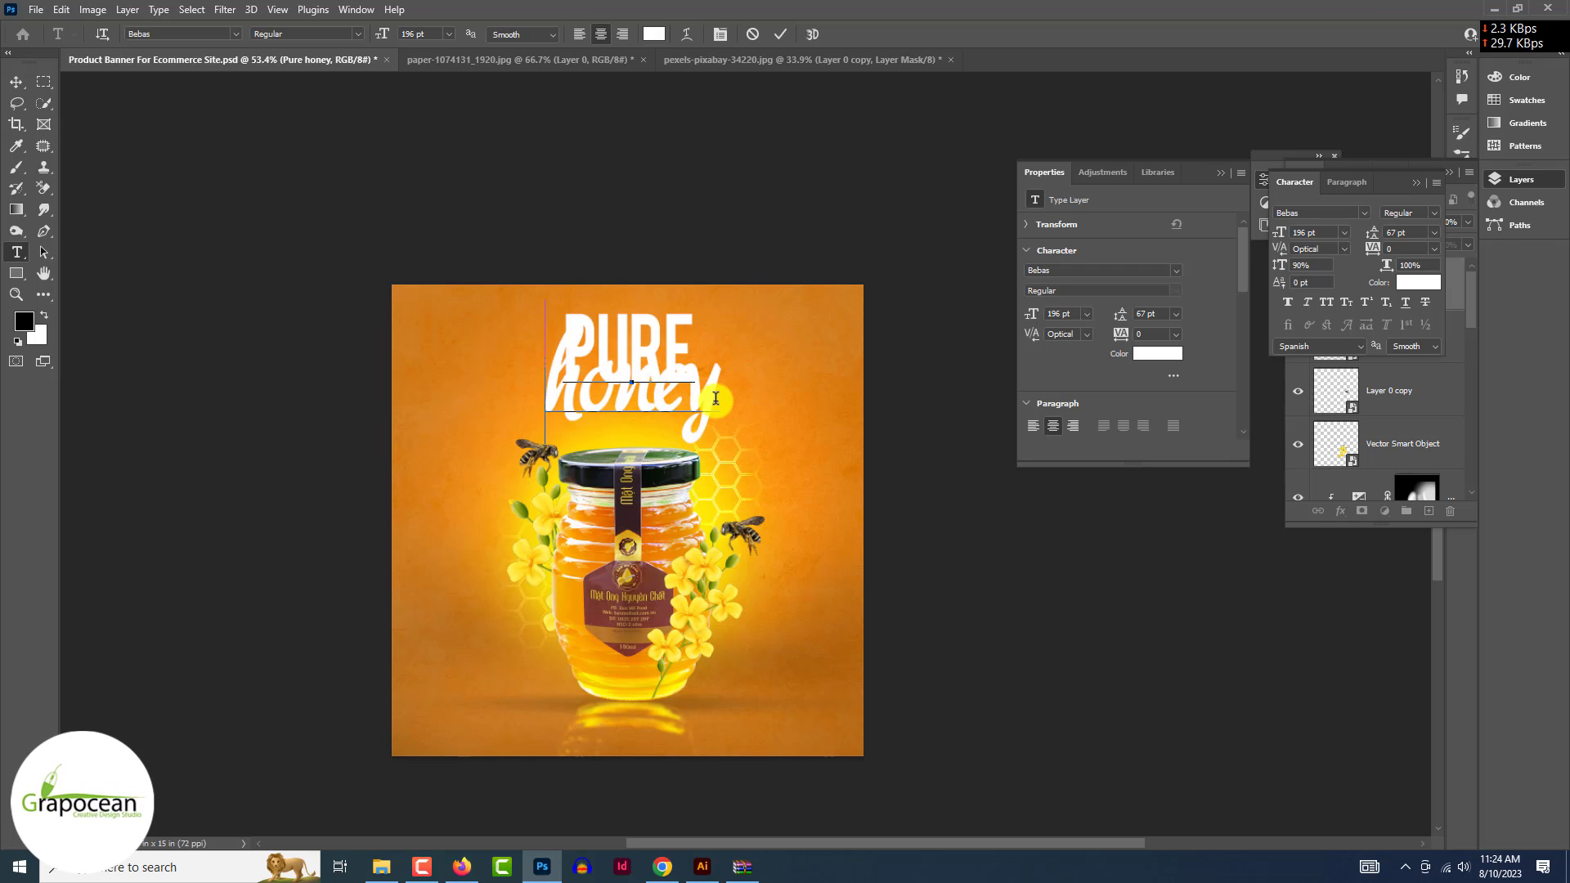
{"action": "key", "text": "ctrl+a"}
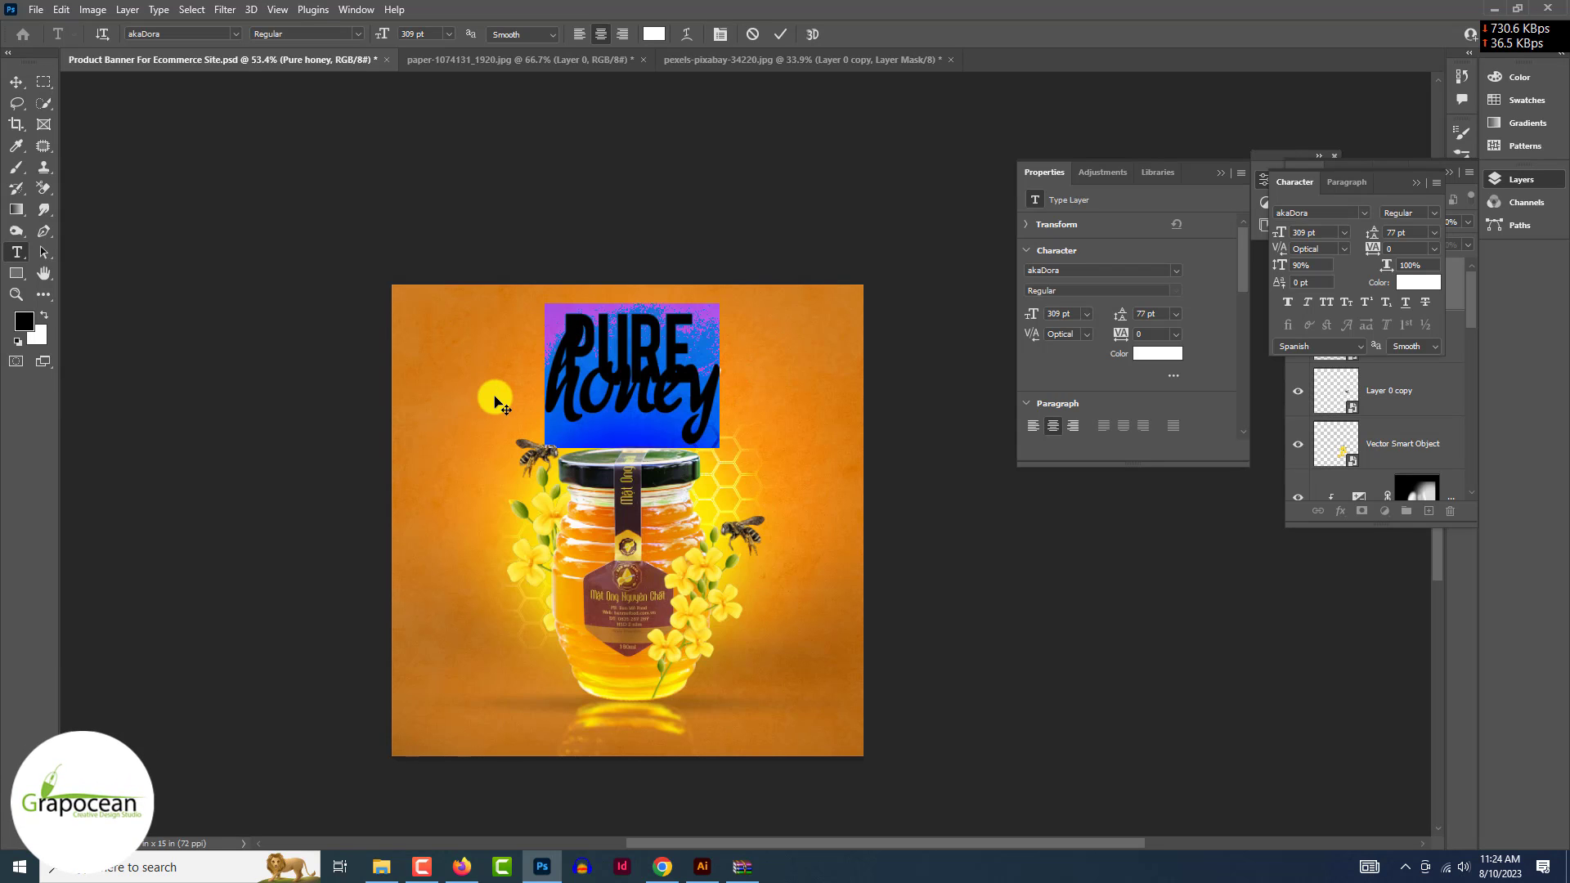
{"action": "key", "text": "alt+Down"}
{"action": "key", "text": "alt+Down"}
{"action": "key", "text": "alt+Down"}
{"action": "key", "text": "alt+Down"}
{"action": "key", "text": "alt+Down"}
{"action": "key", "text": "alt+Down"}
{"action": "key", "text": "alt+Down"}
{"action": "key", "text": "alt+Down"}
{"action": "key", "text": "alt+Down"}
{"action": "key", "text": "alt+Down"}
{"action": "key", "text": "alt+Down"}
{"action": "key", "text": "alt+Down"}
{"action": "key", "text": "alt+Down"}
{"action": "key", "text": "alt+Down"}
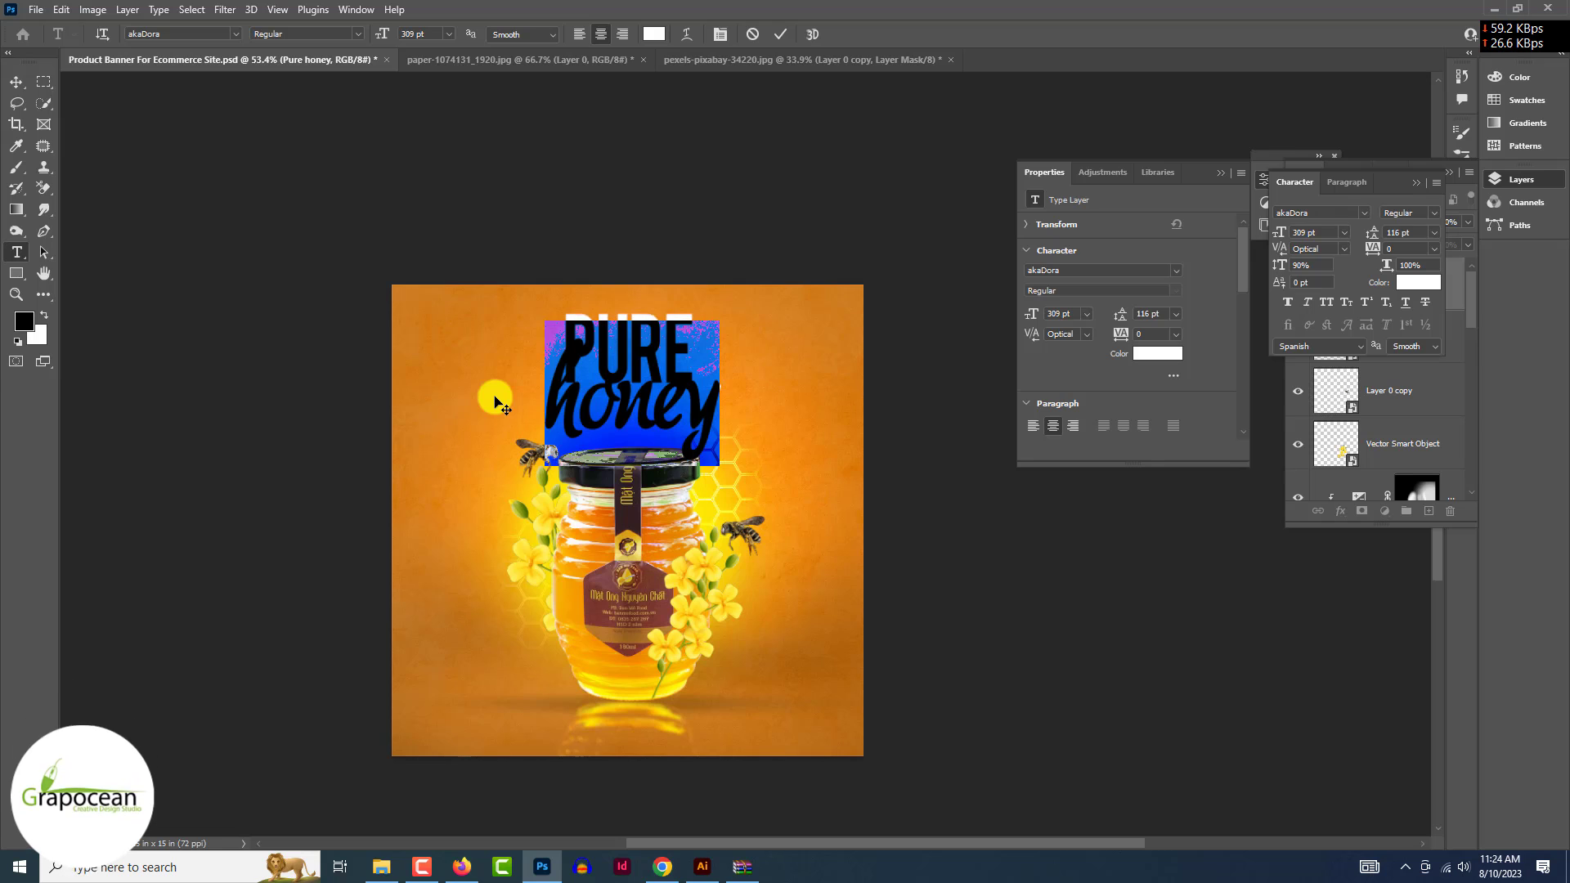
{"action": "left_click", "coordinate": [668, 355]}
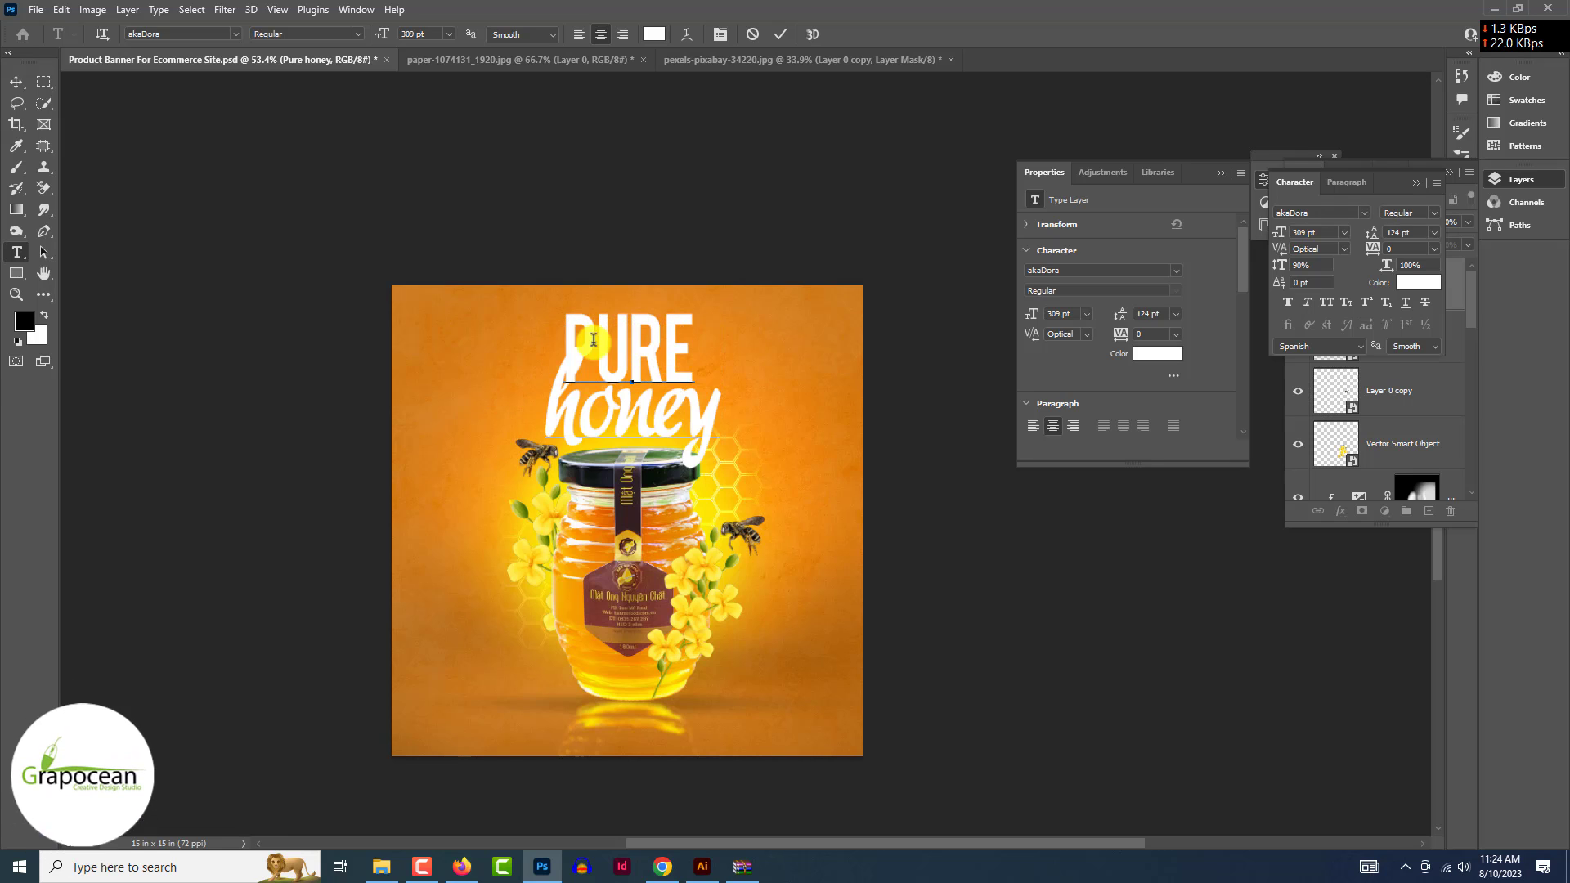
{"action": "left_click_drag", "start_coordinate": [573, 338], "coordinate": [696, 320]}
{"action": "left_click", "coordinate": [463, 871]}
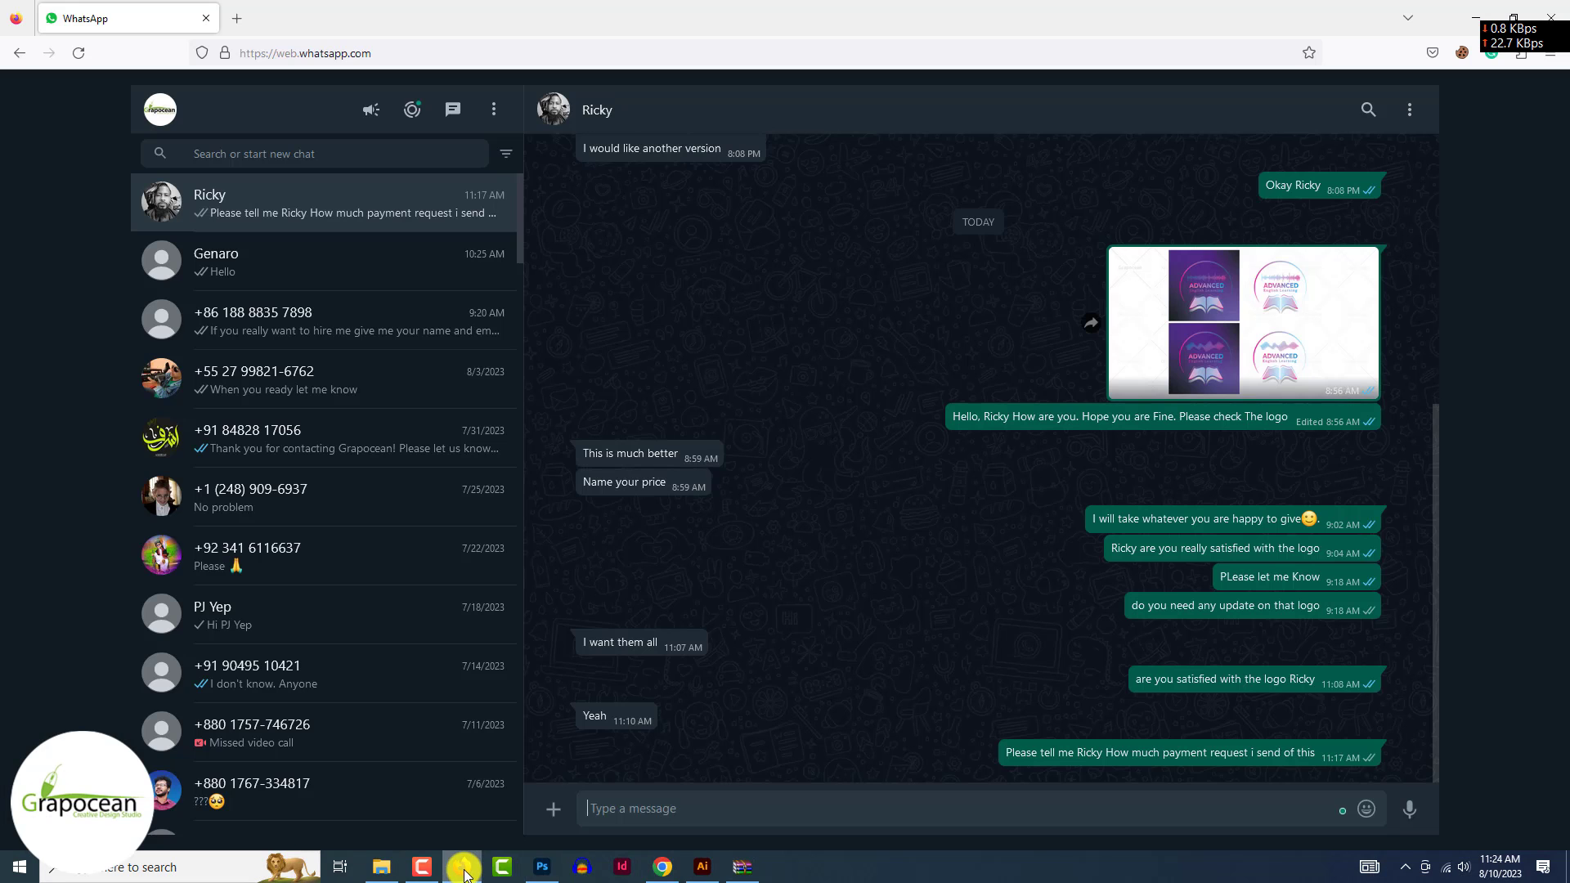
{"action": "left_click", "coordinate": [463, 871]}
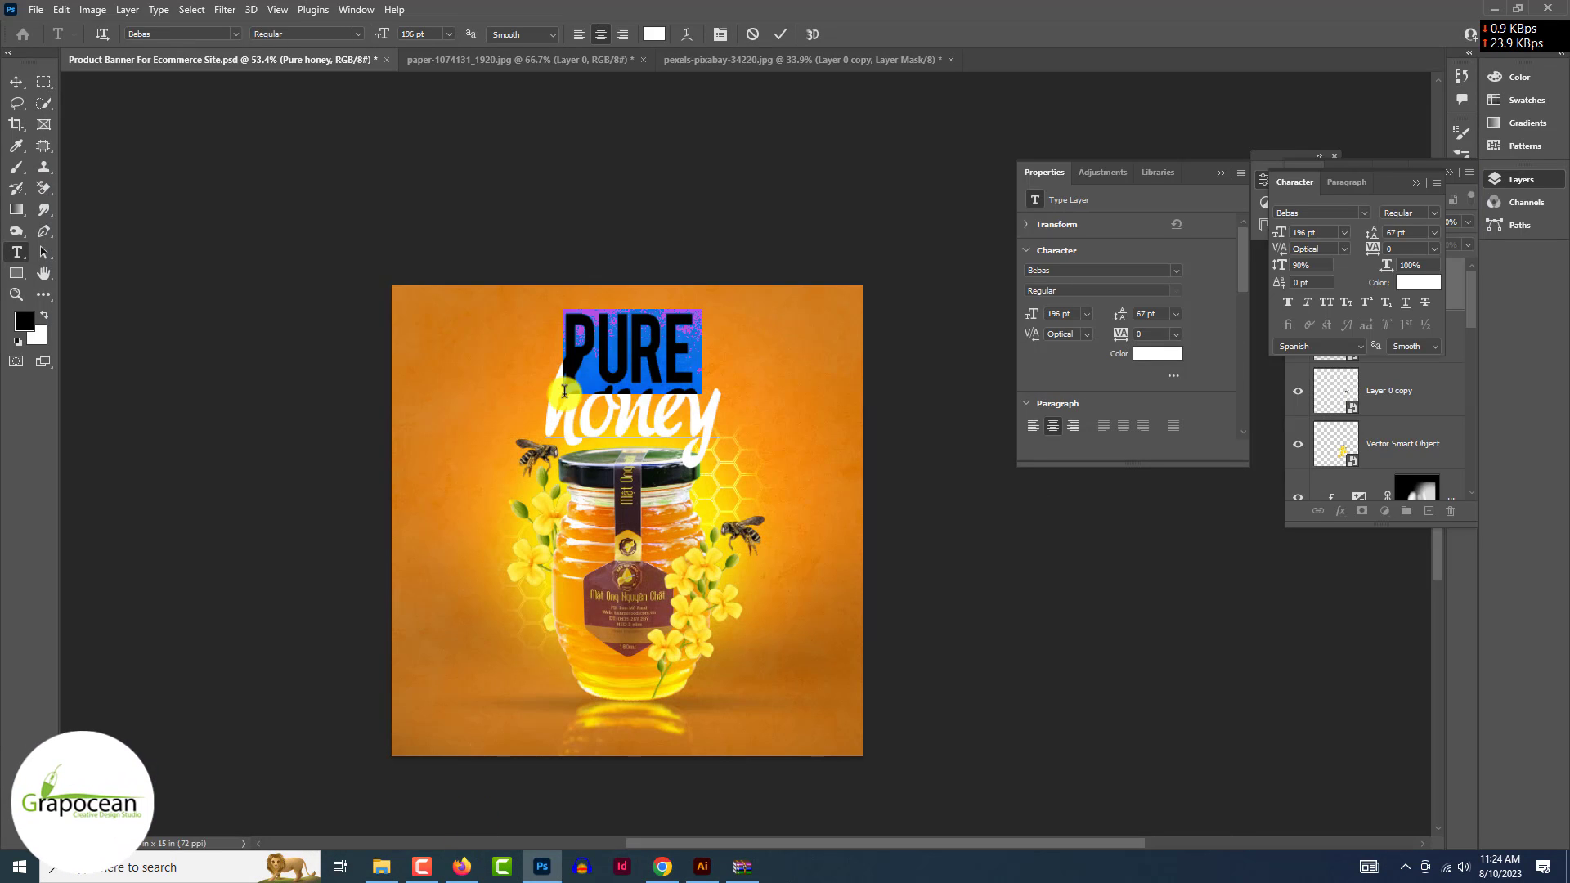
- Nudge the PURE honey headline slightly left and up
{"action": "left_click", "coordinate": [574, 335]}
{"action": "left_click", "coordinate": [567, 317]}
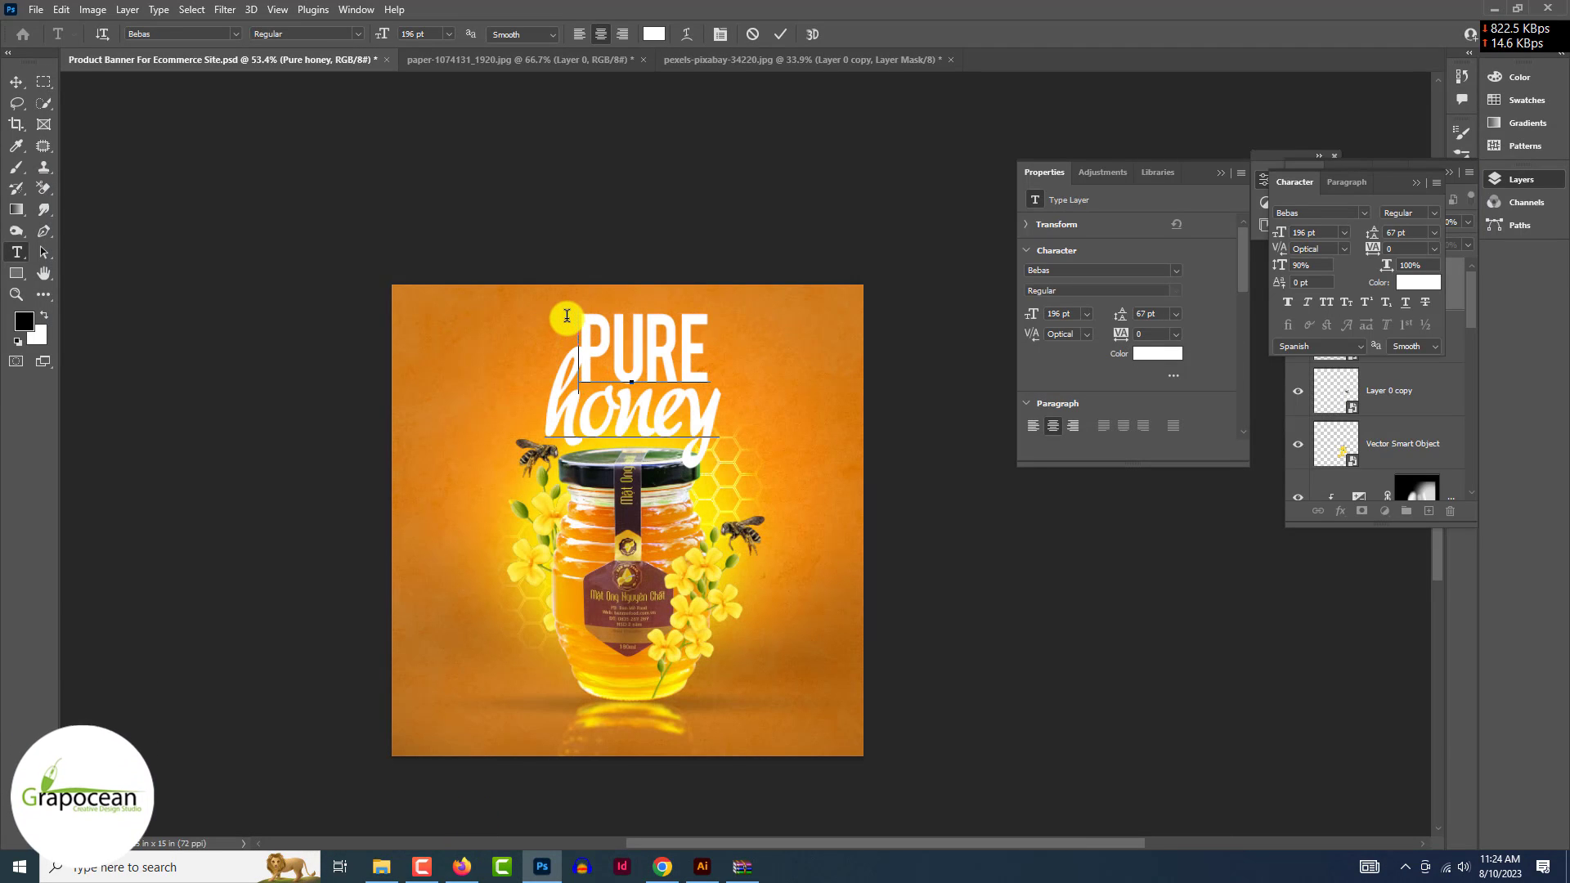
{"action": "left_click", "coordinate": [16, 83]}
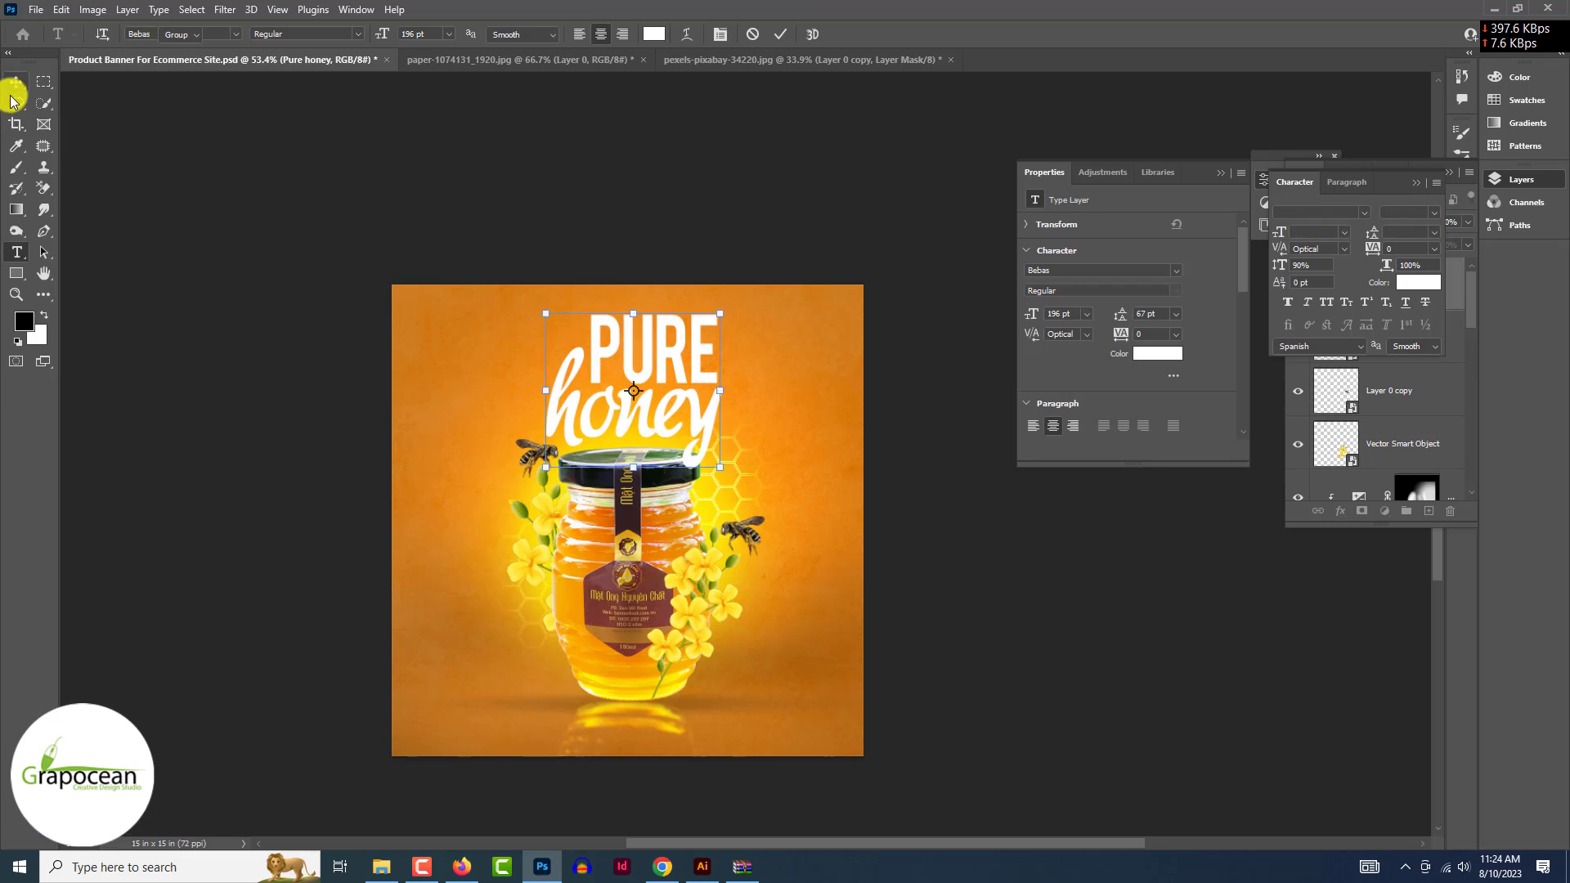
{"action": "scroll", "coordinate": [601, 351], "scroll_direction": "up", "scroll_amount": 3}
{"action": "left_click_drag", "start_coordinate": [720, 421], "coordinate": [708, 416]}
{"action": "scroll", "coordinate": [708, 417], "scroll_direction": "down", "scroll_amount": 4}
{"action": "left_click", "coordinate": [961, 523]}
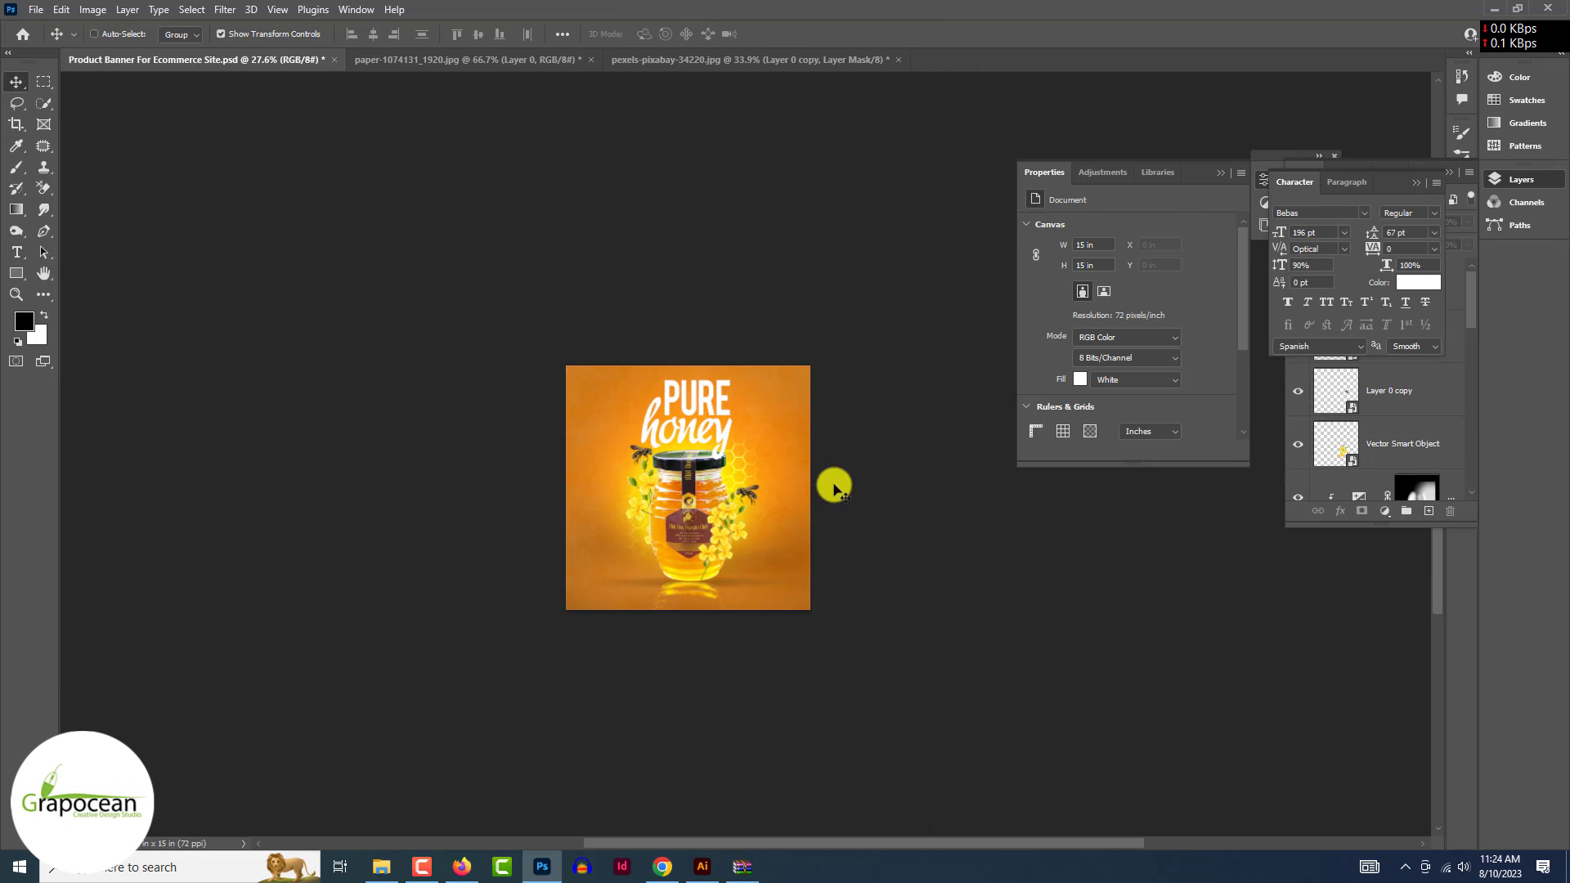
- Colour the word PURE red (ff0000) and commit the text edit
{"action": "left_click", "coordinate": [16, 252]}
{"action": "left_click", "coordinate": [634, 394]}
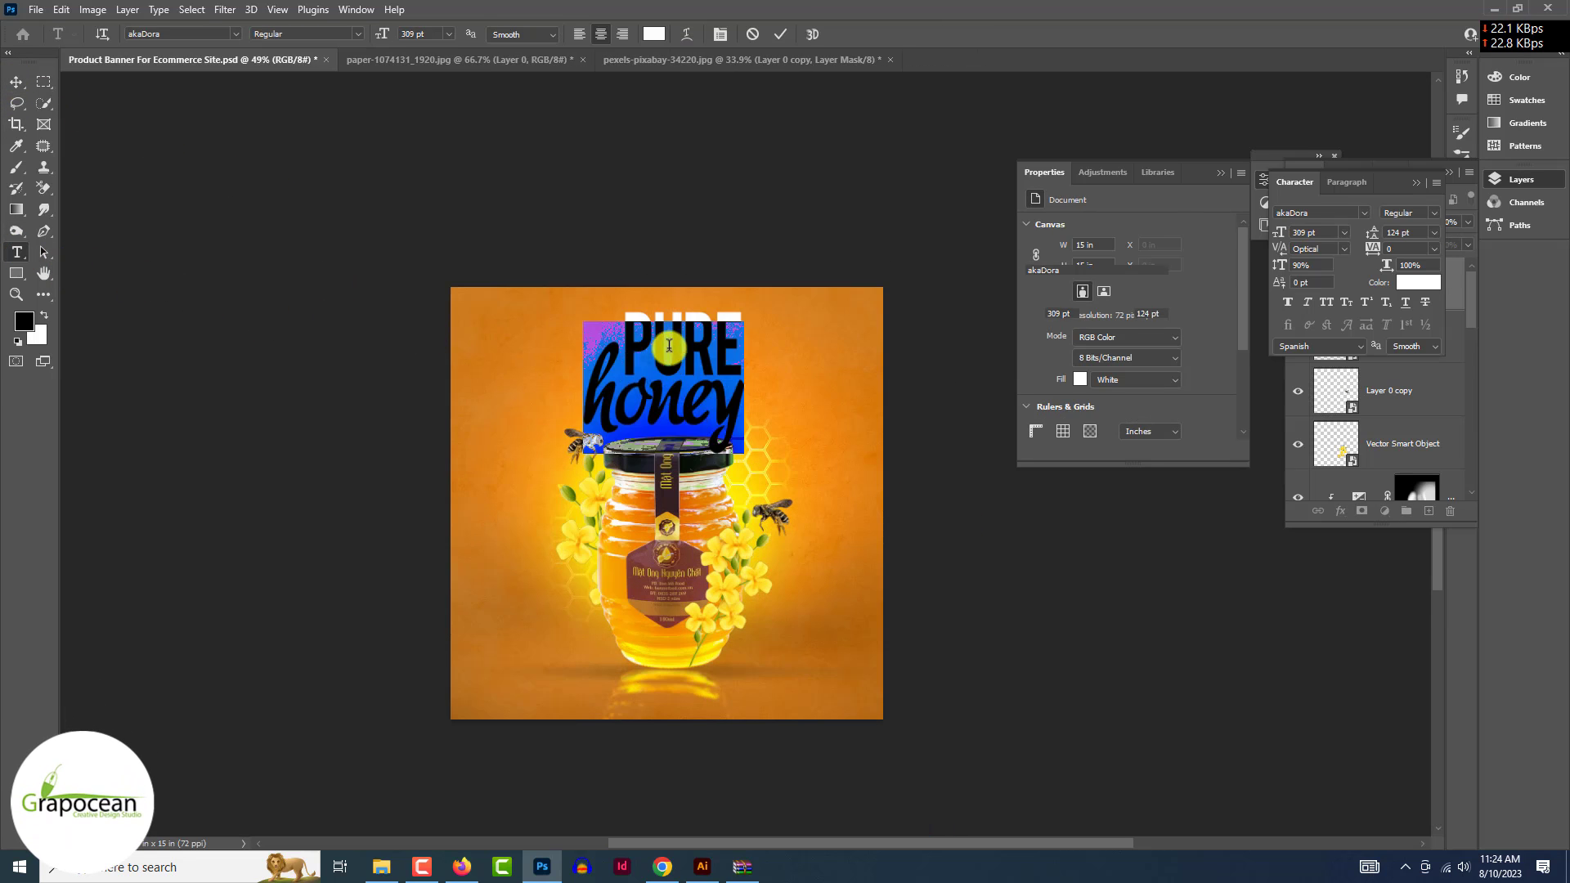
{"action": "left_click_drag", "start_coordinate": [739, 310], "coordinate": [613, 304]}
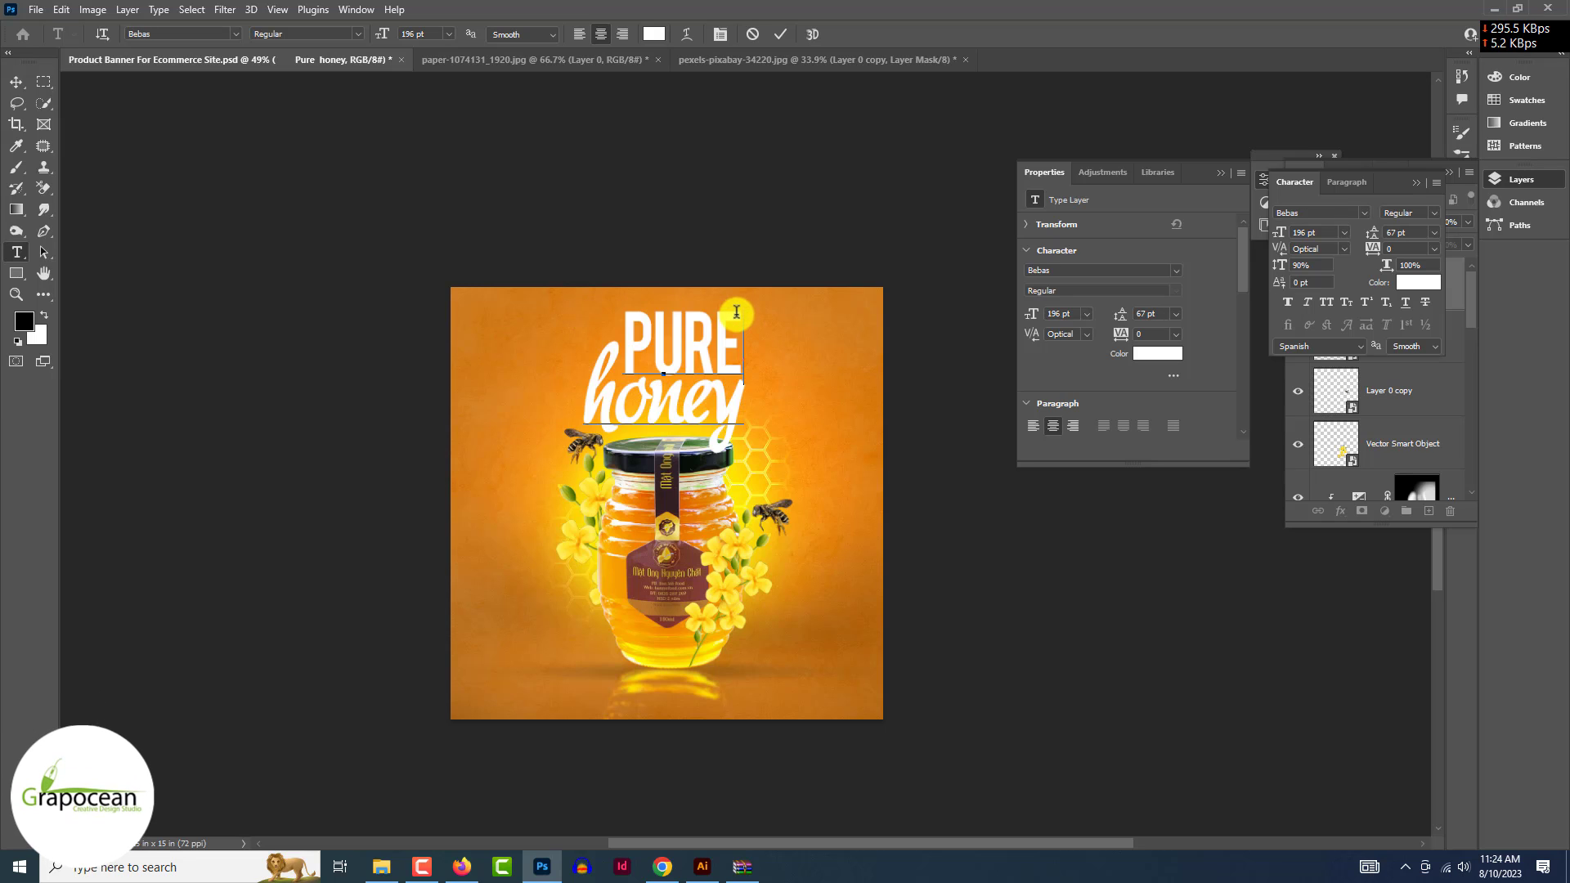
{"action": "left_click_drag", "start_coordinate": [739, 309], "coordinate": [613, 302]}
{"action": "left_click", "coordinate": [653, 33]}
{"action": "type", "text": "ff0000"}
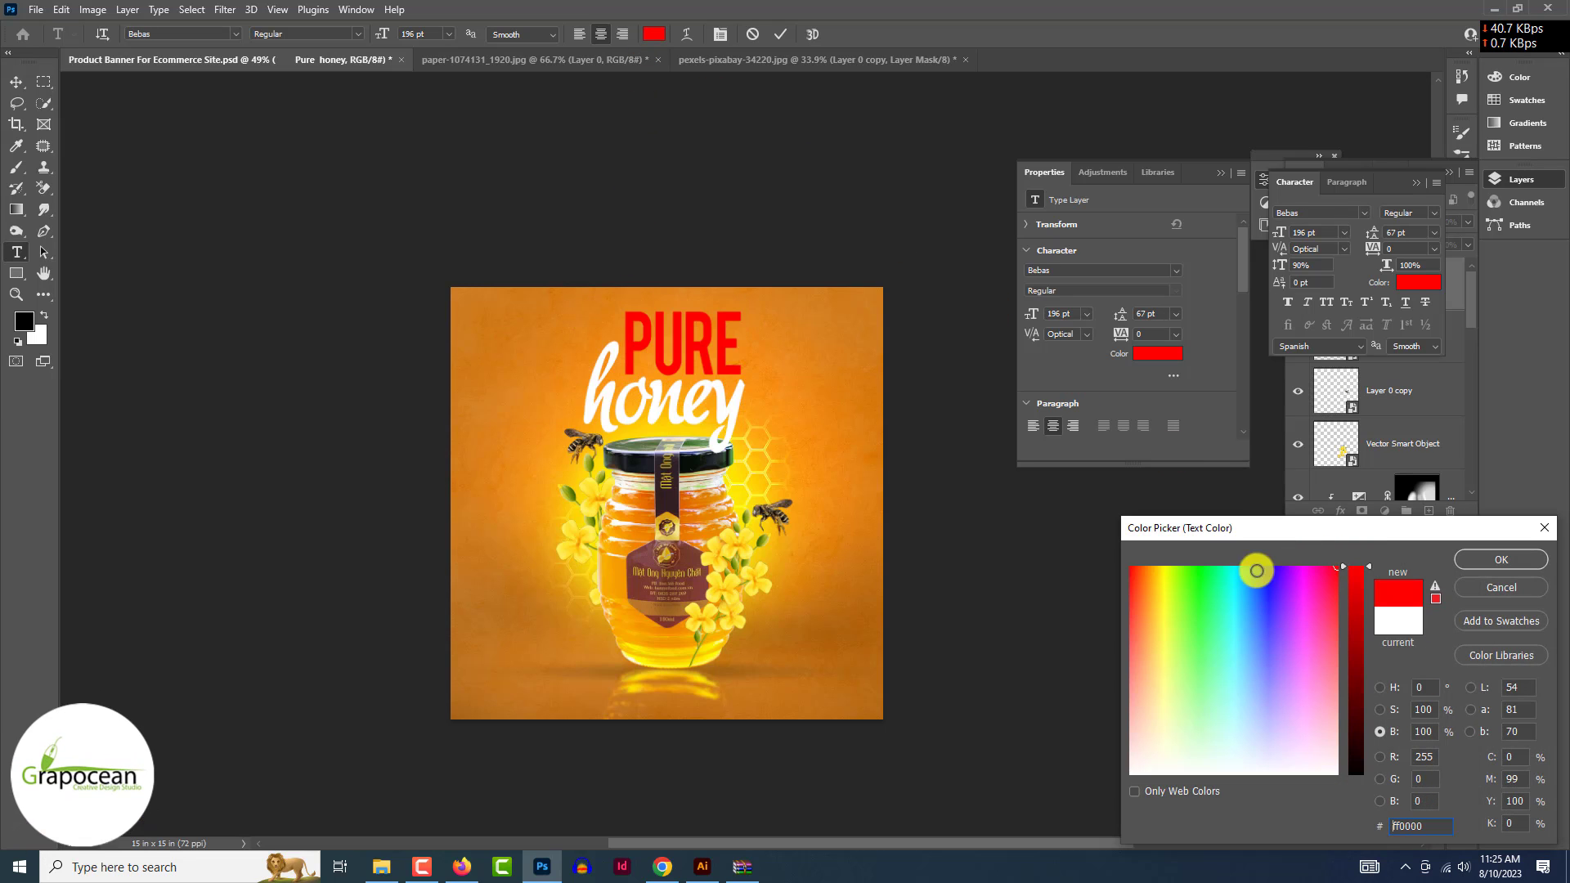
{"action": "left_click", "coordinate": [1526, 563]}
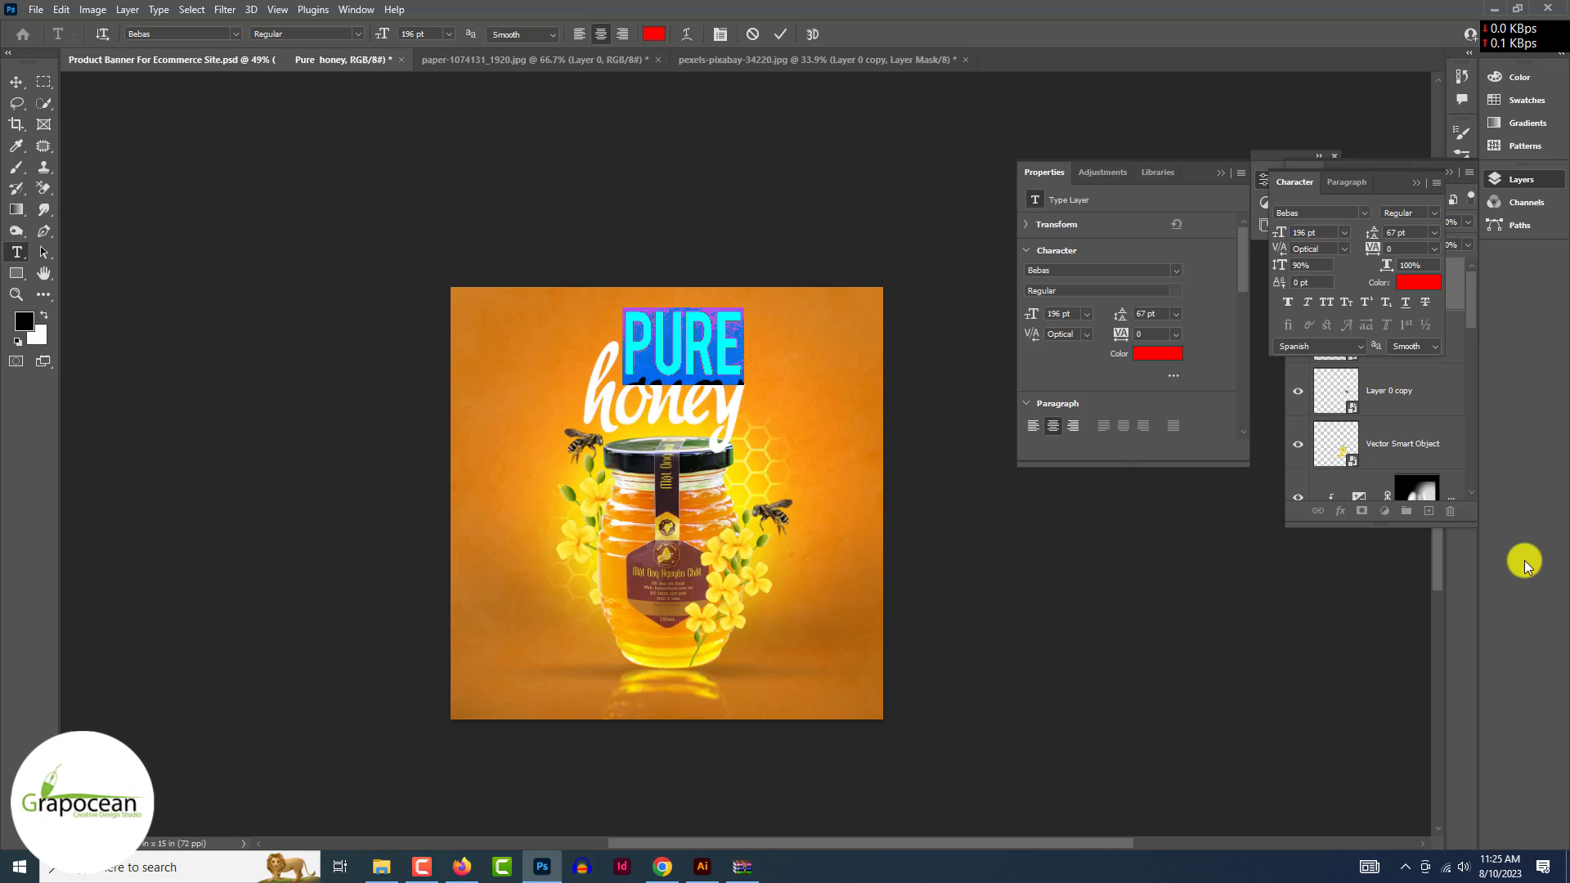
{"action": "left_click", "coordinate": [1221, 173]}
{"action": "left_click", "coordinate": [1415, 183]}
{"action": "left_click", "coordinate": [1399, 284]}
- Give the PURE honey headline a Bevel & Emboss with depth 168 and a gloss contour
{"action": "right_click", "coordinate": [1420, 280]}
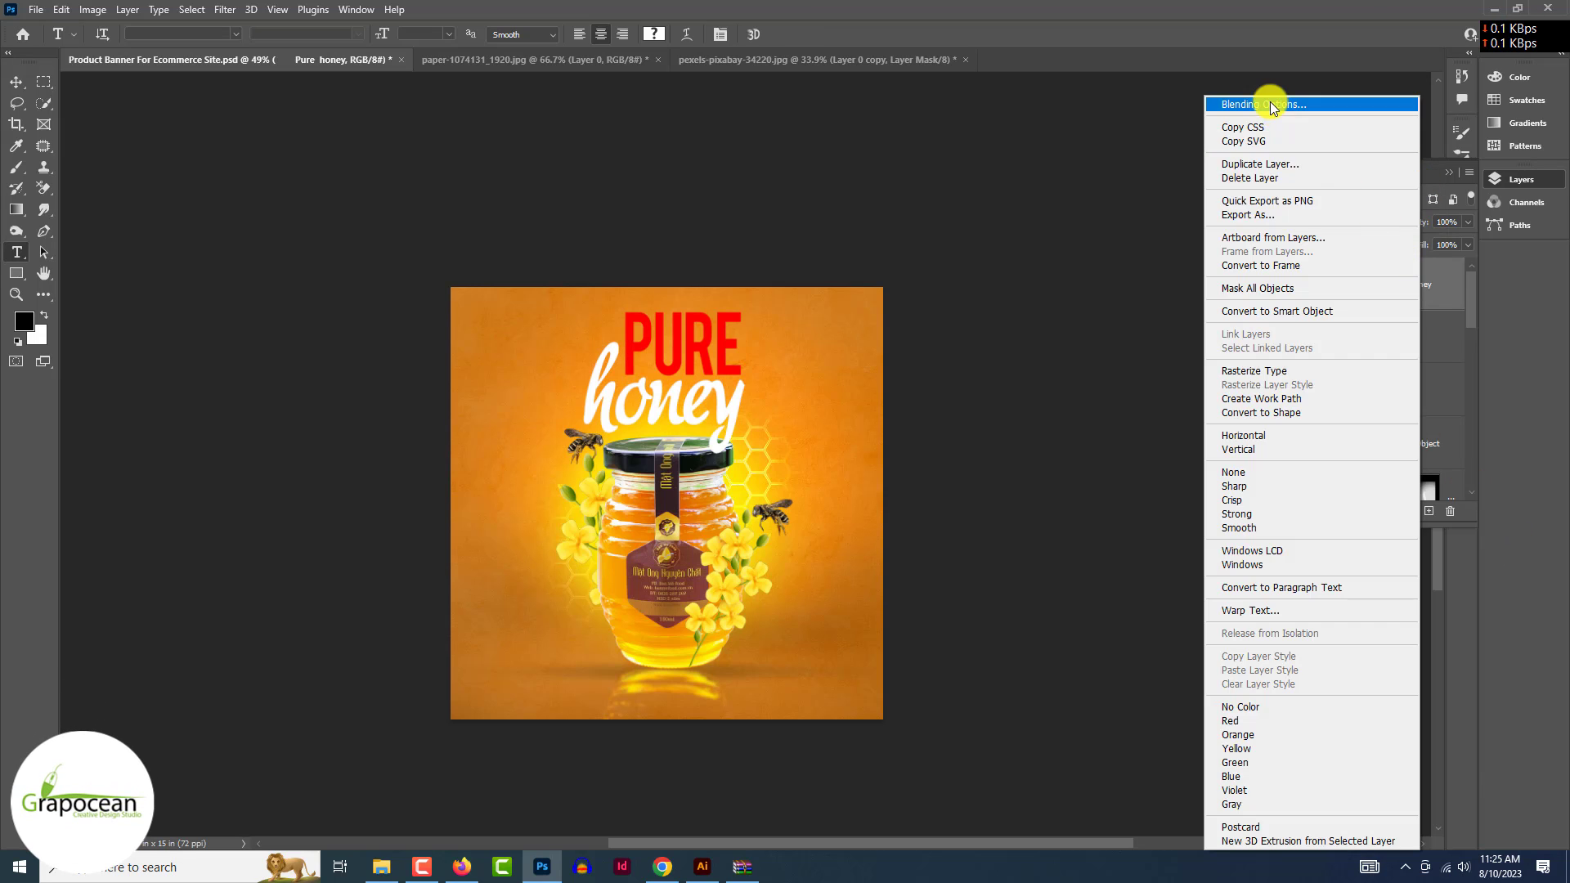
{"action": "left_click", "coordinate": [1265, 104]}
{"action": "left_click", "coordinate": [981, 456]}
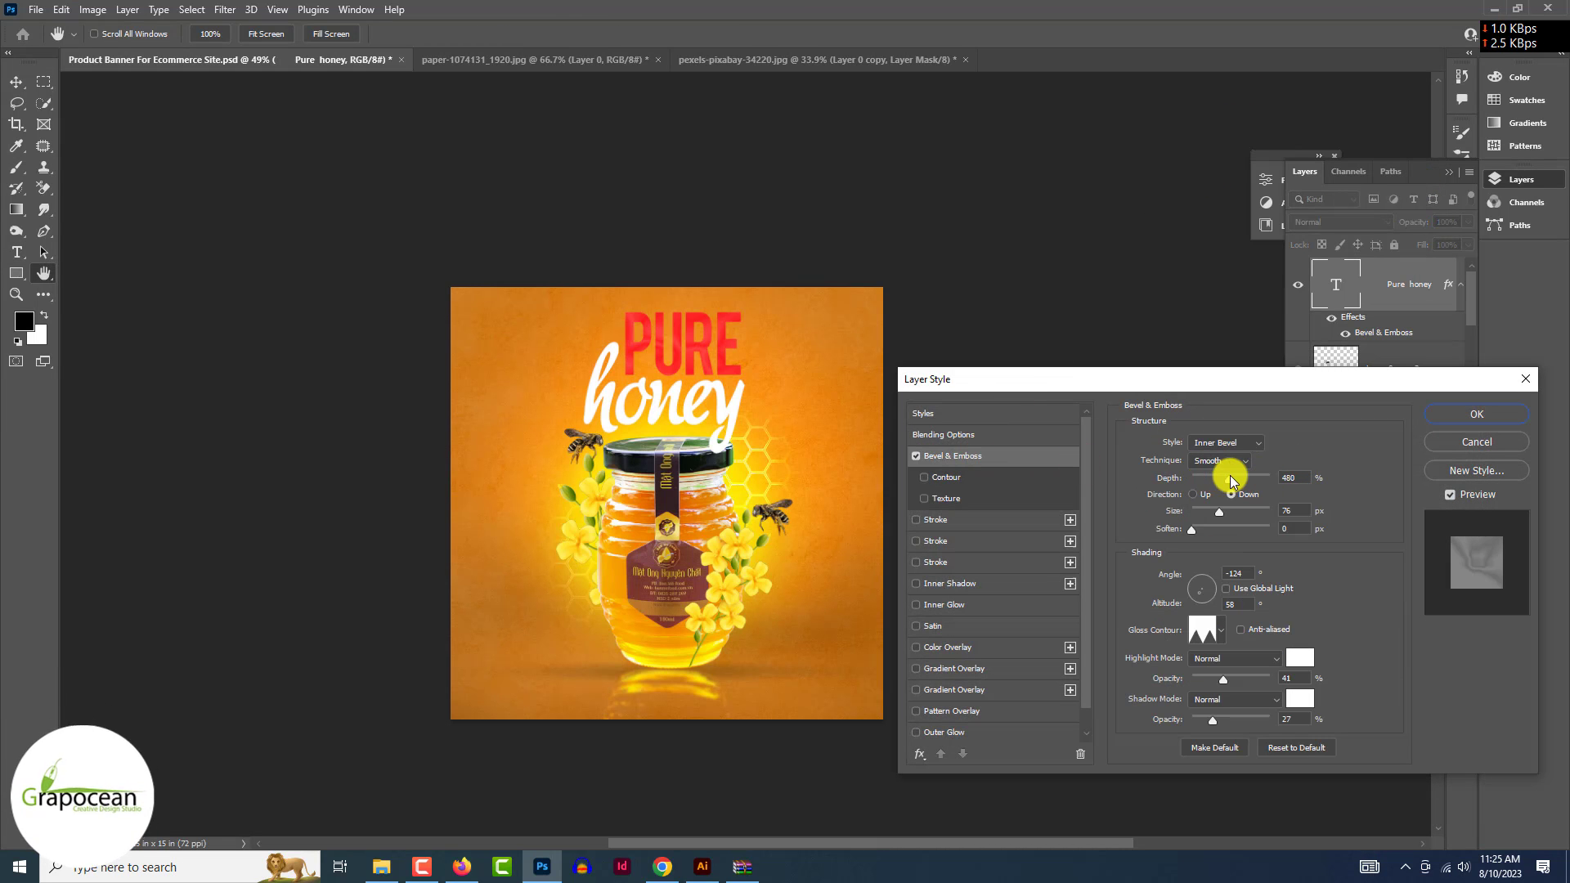
{"action": "left_click_drag", "start_coordinate": [1232, 482], "coordinate": [1215, 501]}
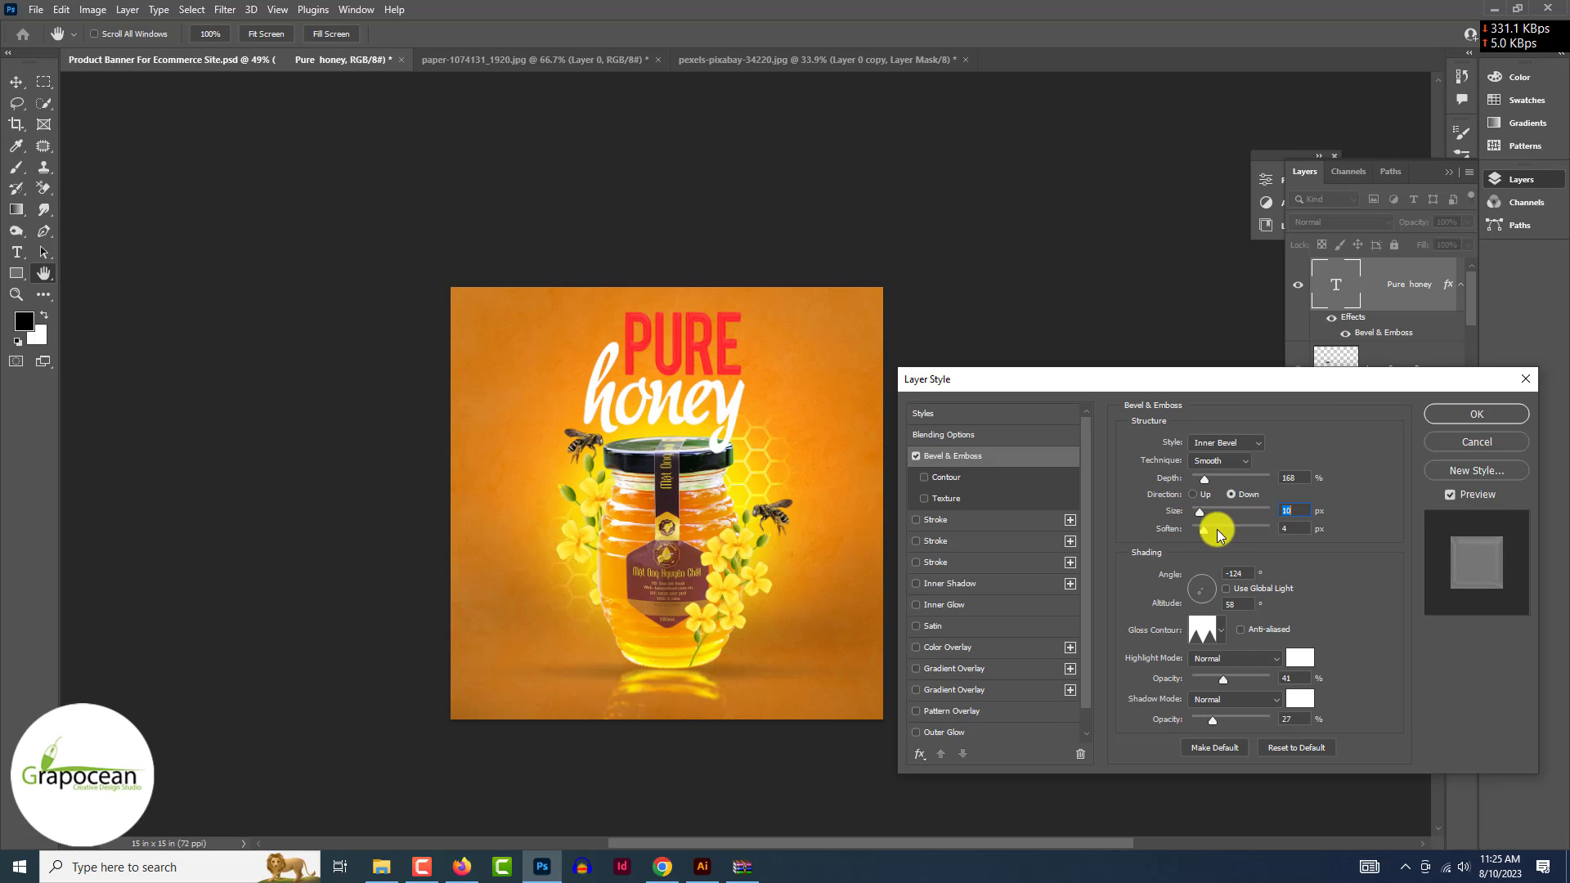
{"action": "left_click", "coordinate": [1221, 631]}
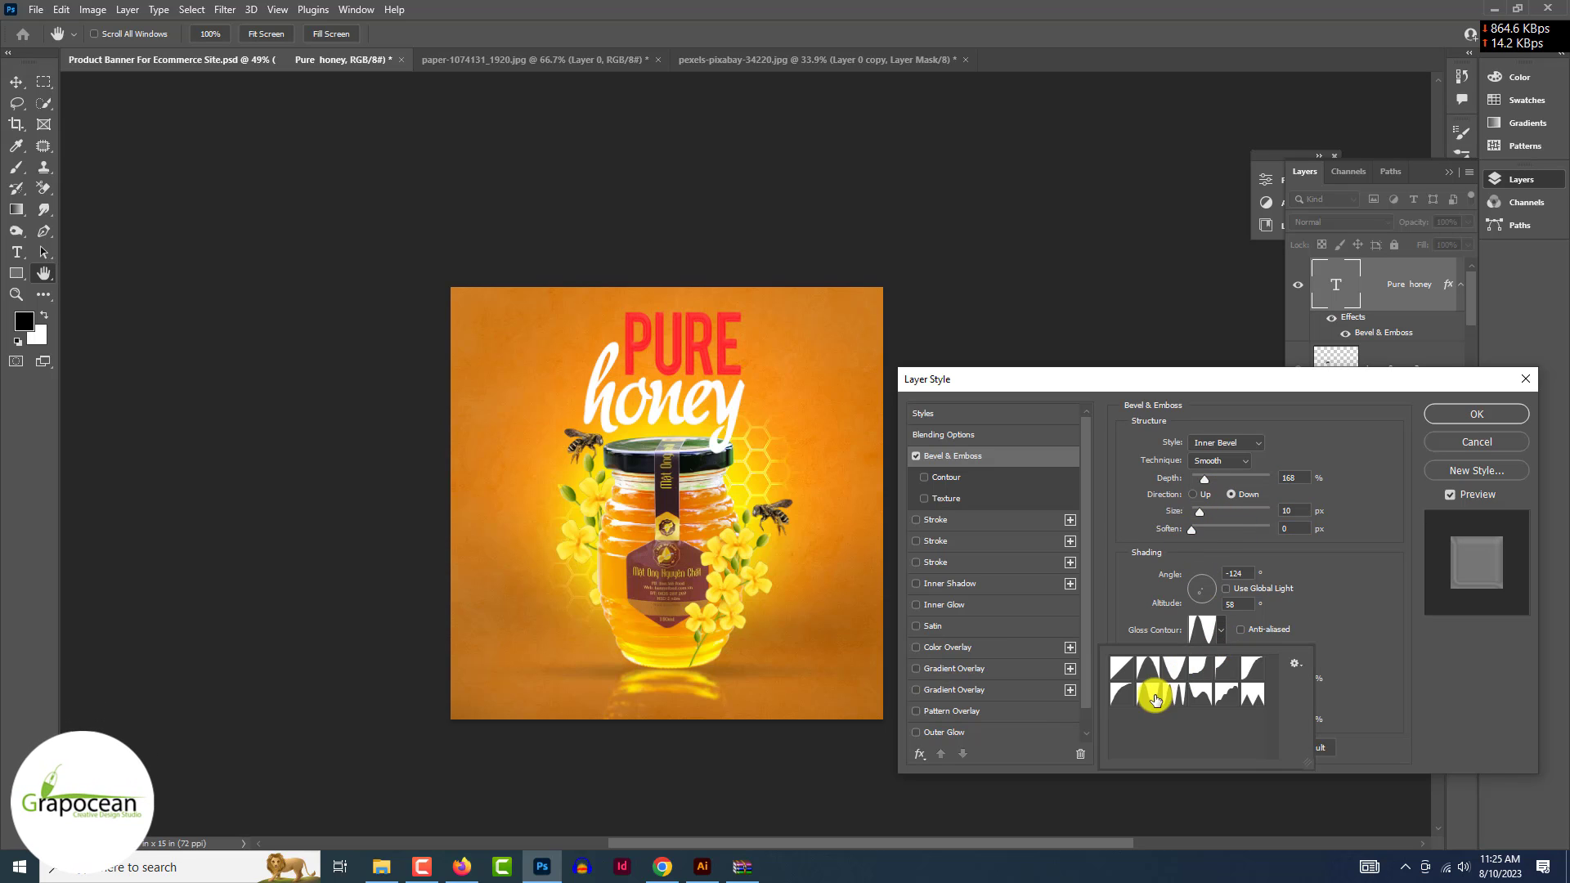
{"action": "left_click", "coordinate": [1483, 406]}
- Reopen the headline's Layer Style settings to review the bevel, then close them
{"action": "scroll", "coordinate": [1483, 405], "scroll_direction": "up", "scroll_amount": 9}
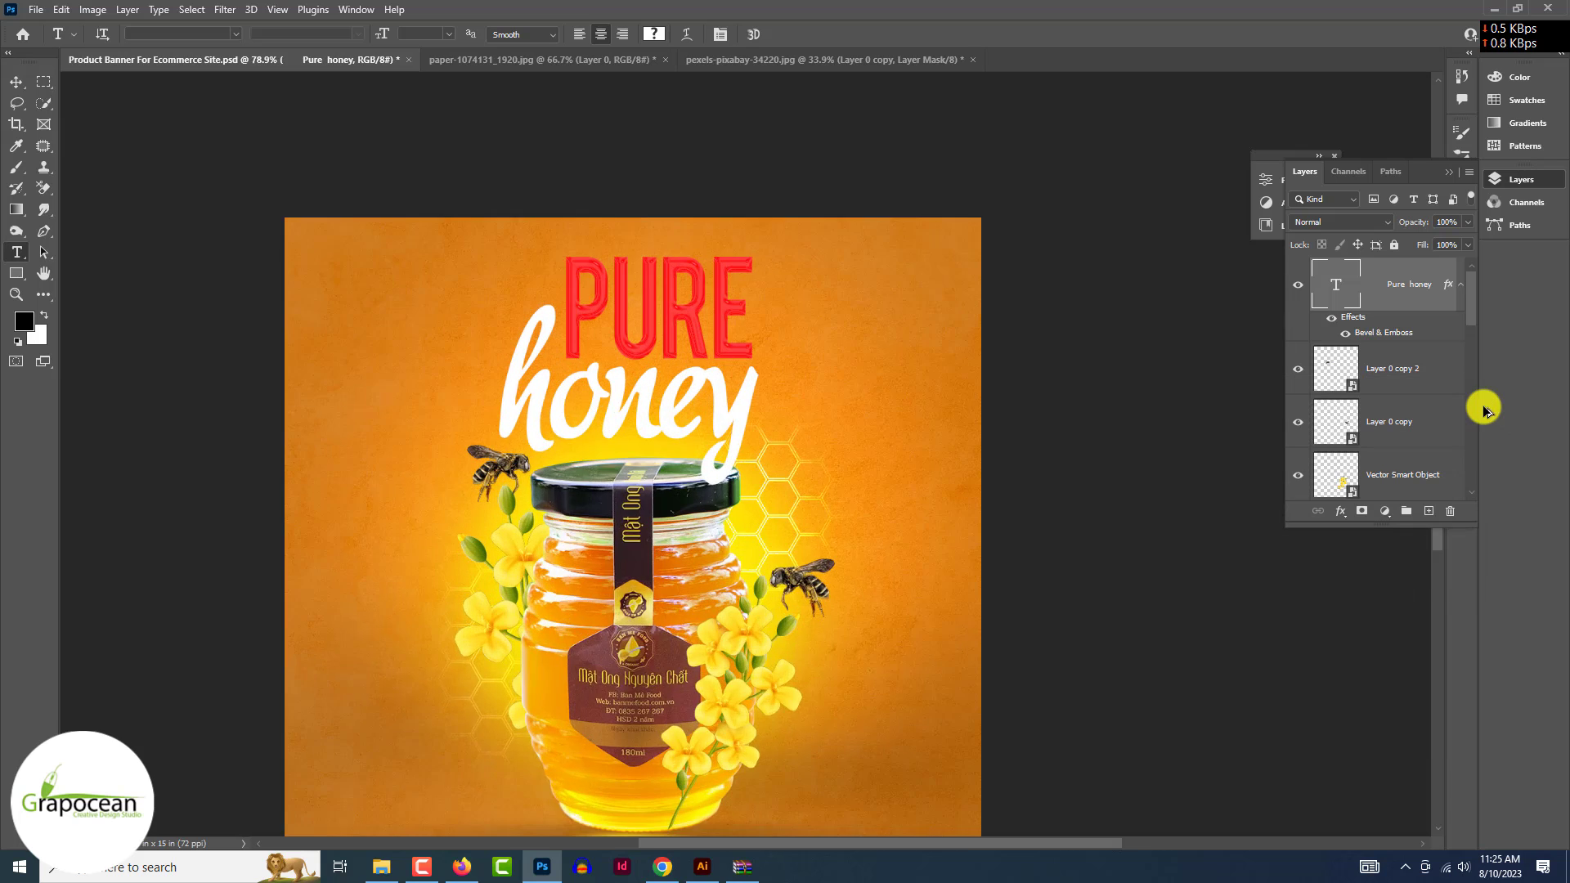
{"action": "right_click", "coordinate": [1411, 284]}
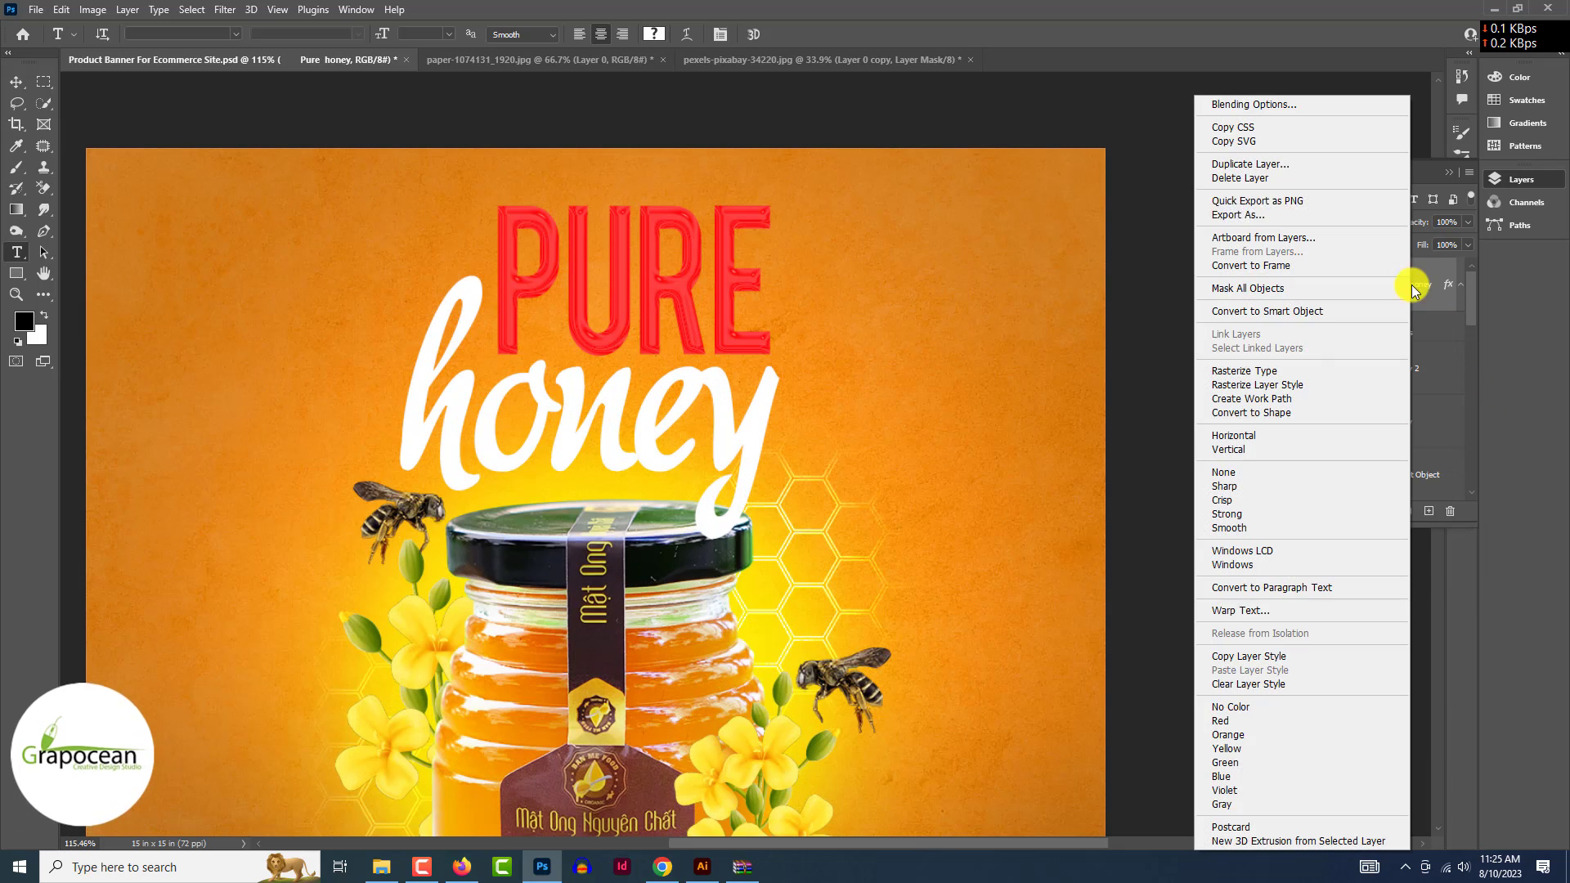
{"action": "left_click", "coordinate": [1233, 107]}
{"action": "left_click", "coordinate": [1492, 439]}
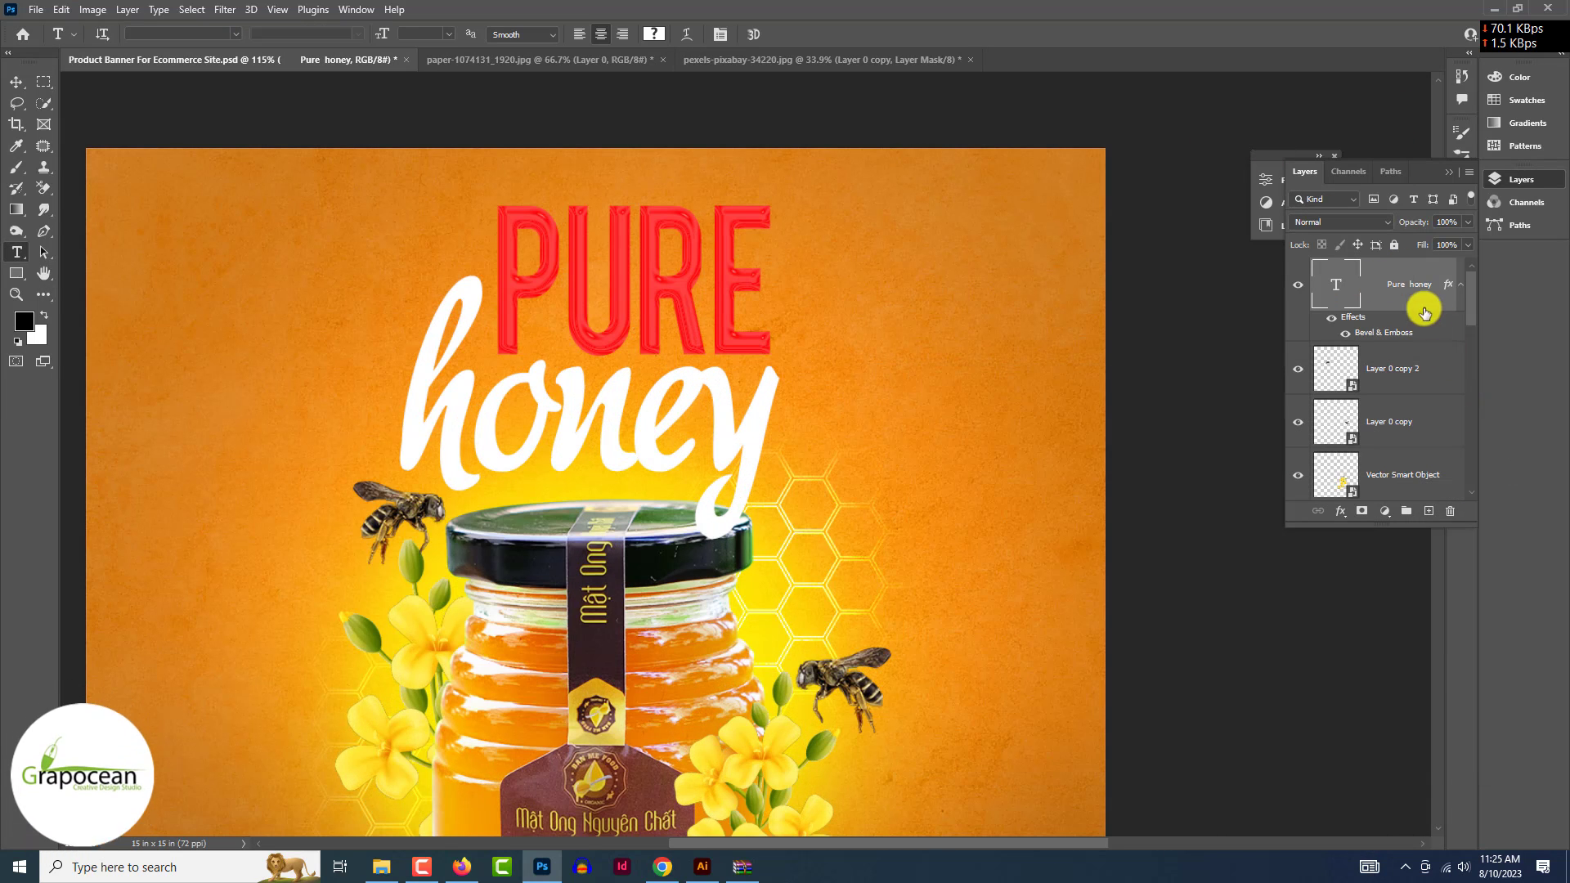
- Duplicate the Pure honey layer and give the copy a drop shadow with distance 9 and size 6
{"action": "key", "text": "ctrl+j"}
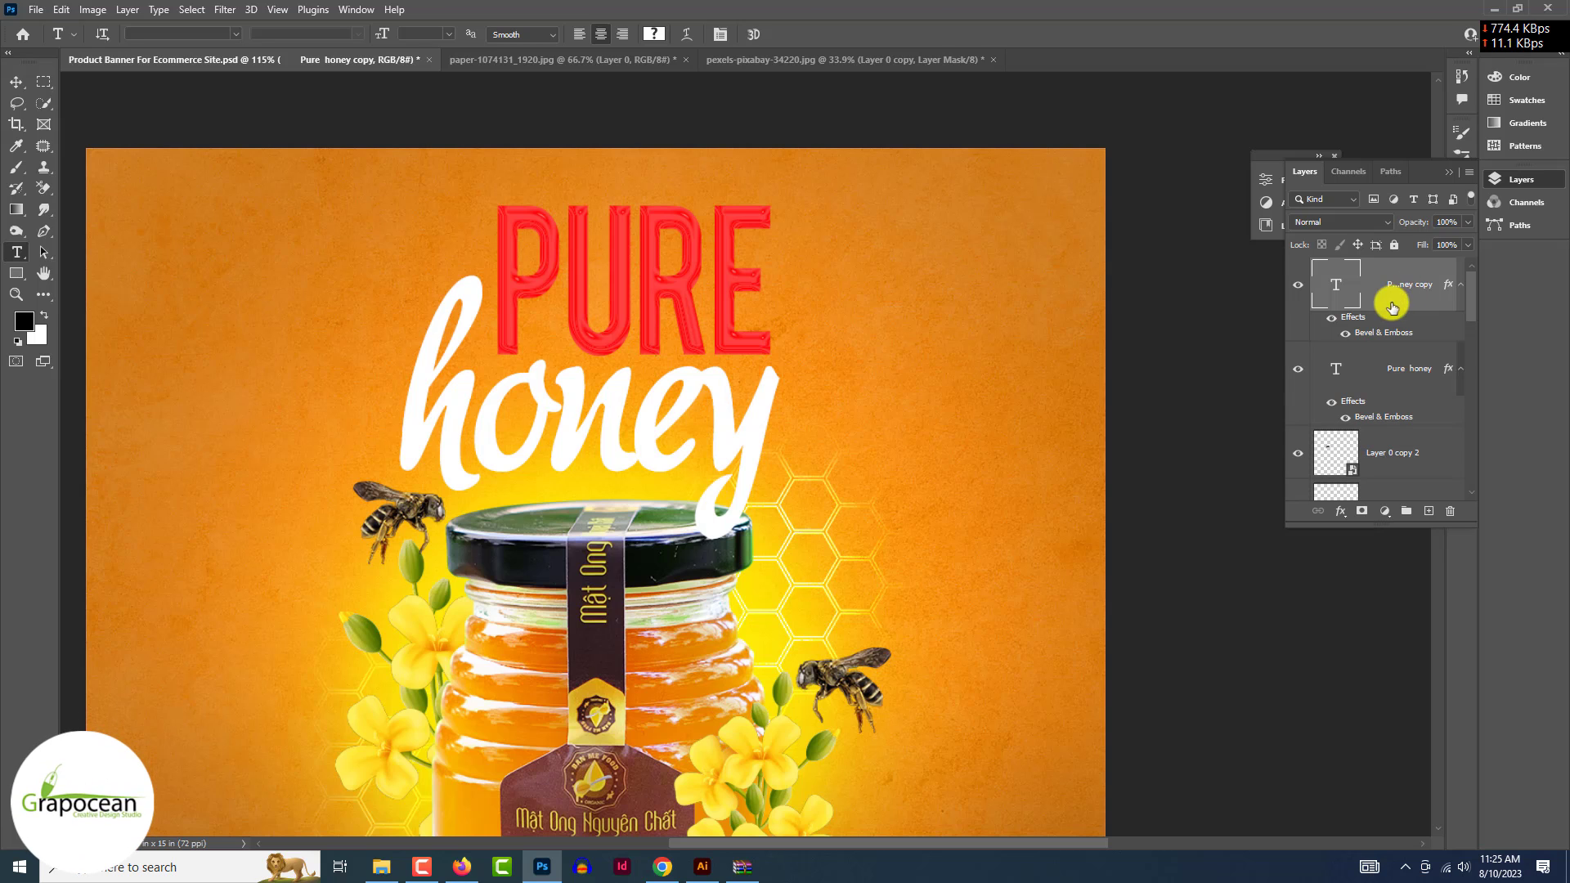
{"action": "right_click", "coordinate": [1398, 297]}
{"action": "left_click", "coordinate": [1267, 103]}
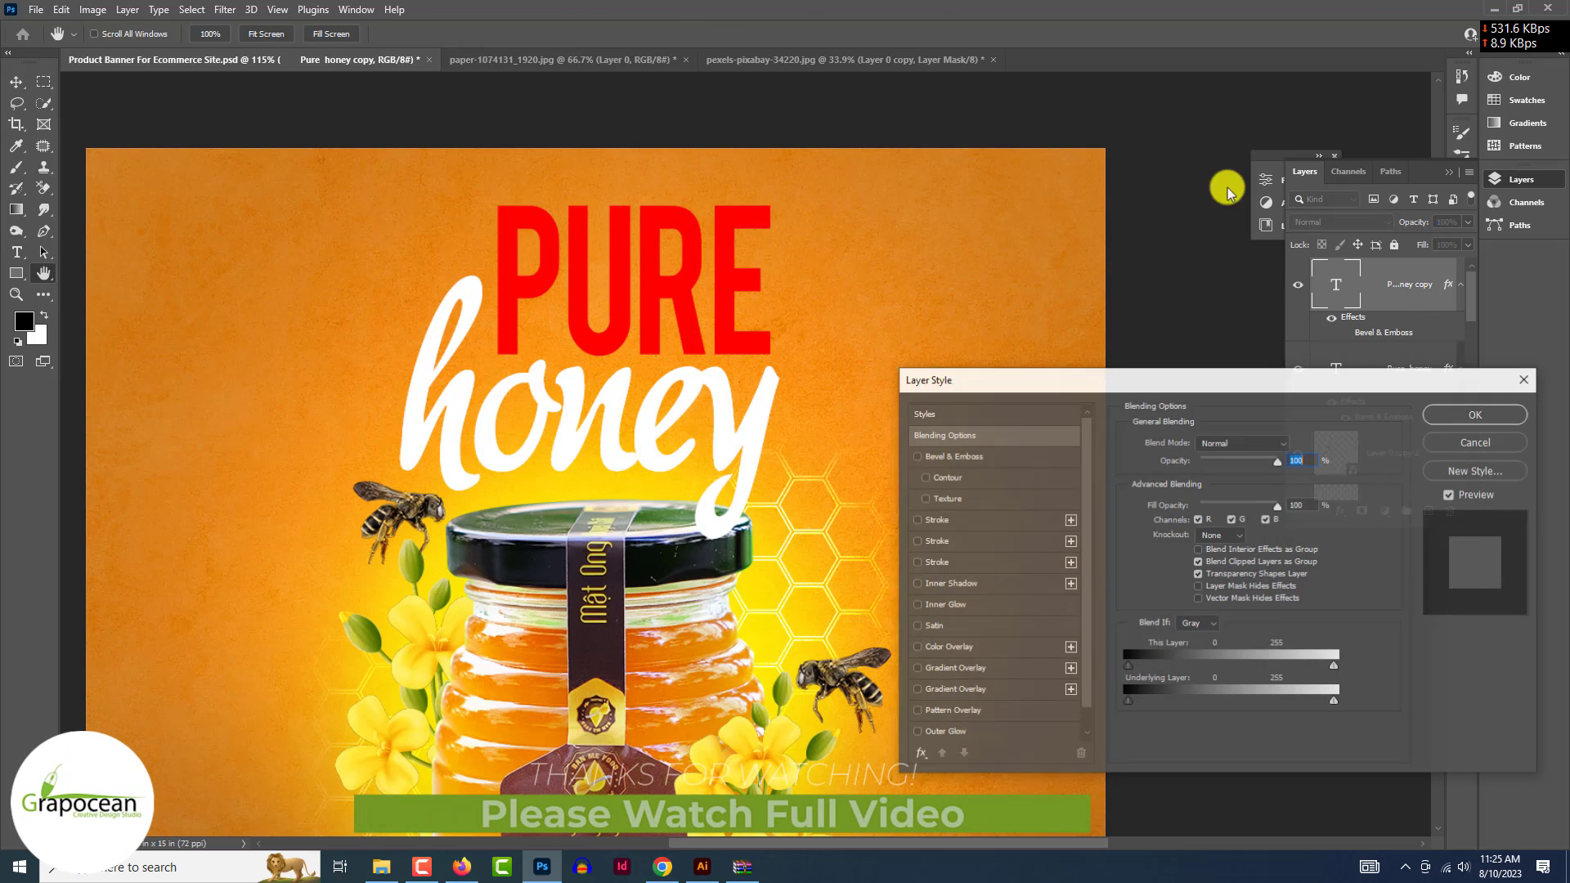
{"action": "left_click", "coordinate": [970, 734]}
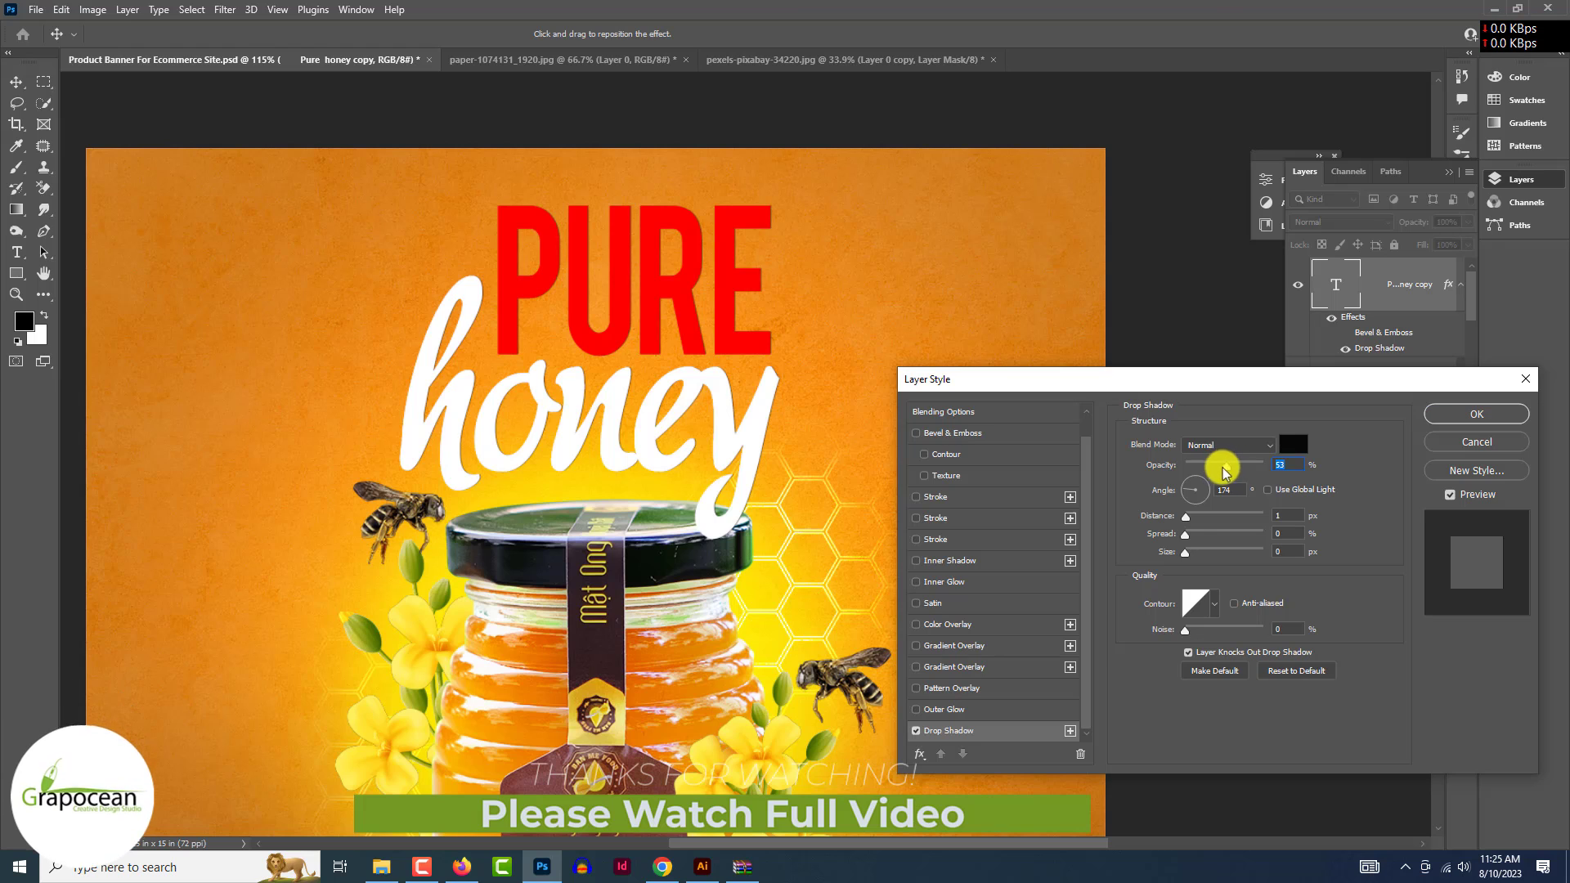
{"action": "left_click_drag", "start_coordinate": [1185, 517], "coordinate": [1189, 552]}
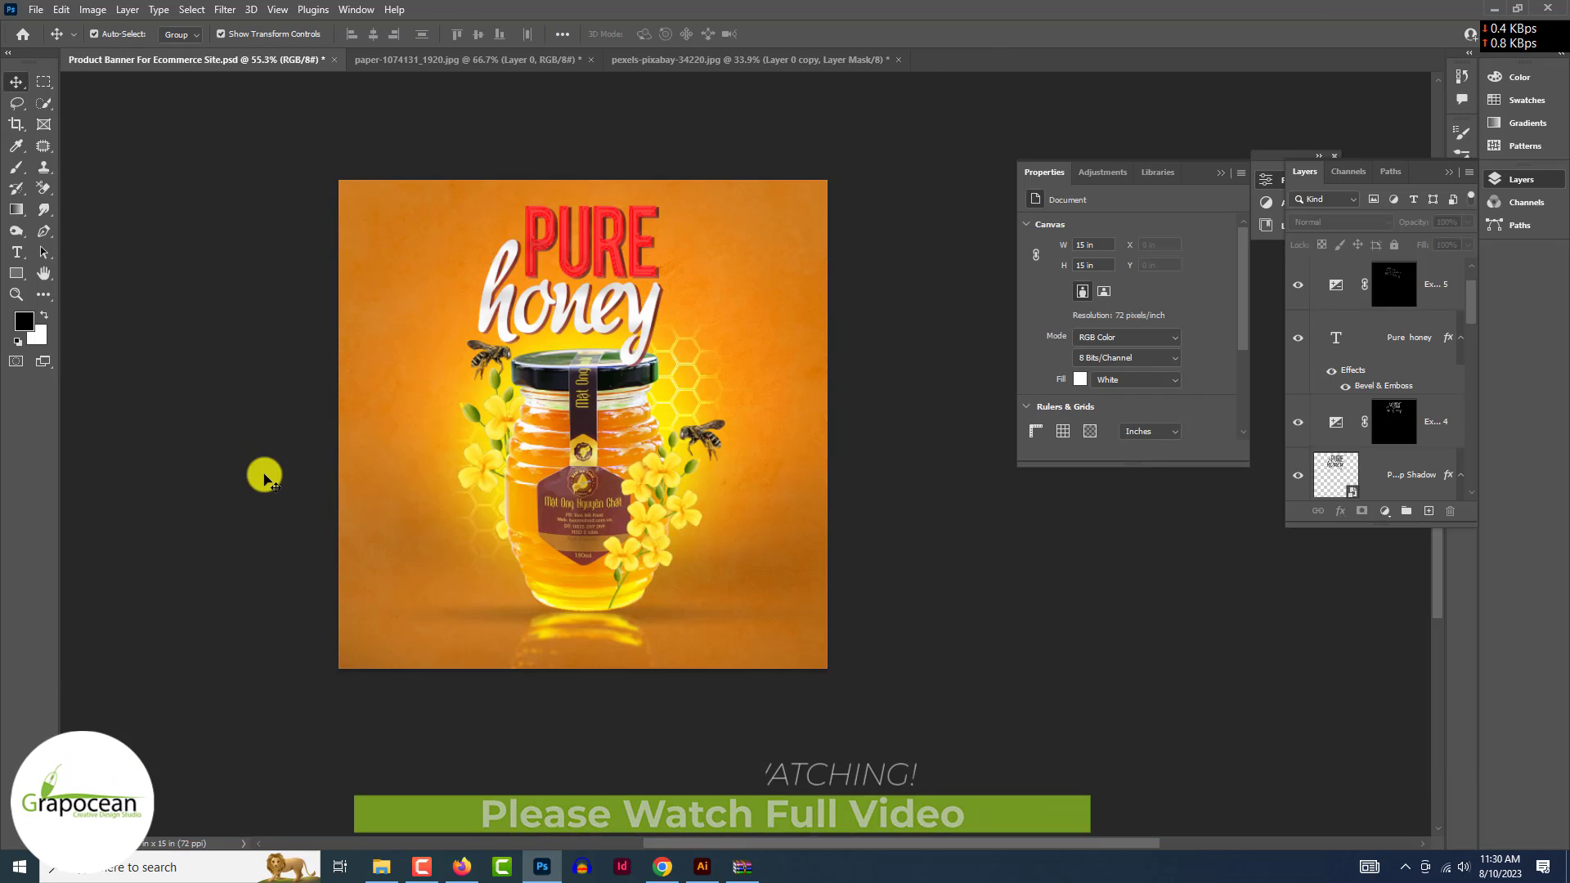
{"action": "left_click", "coordinate": [19, 253]}
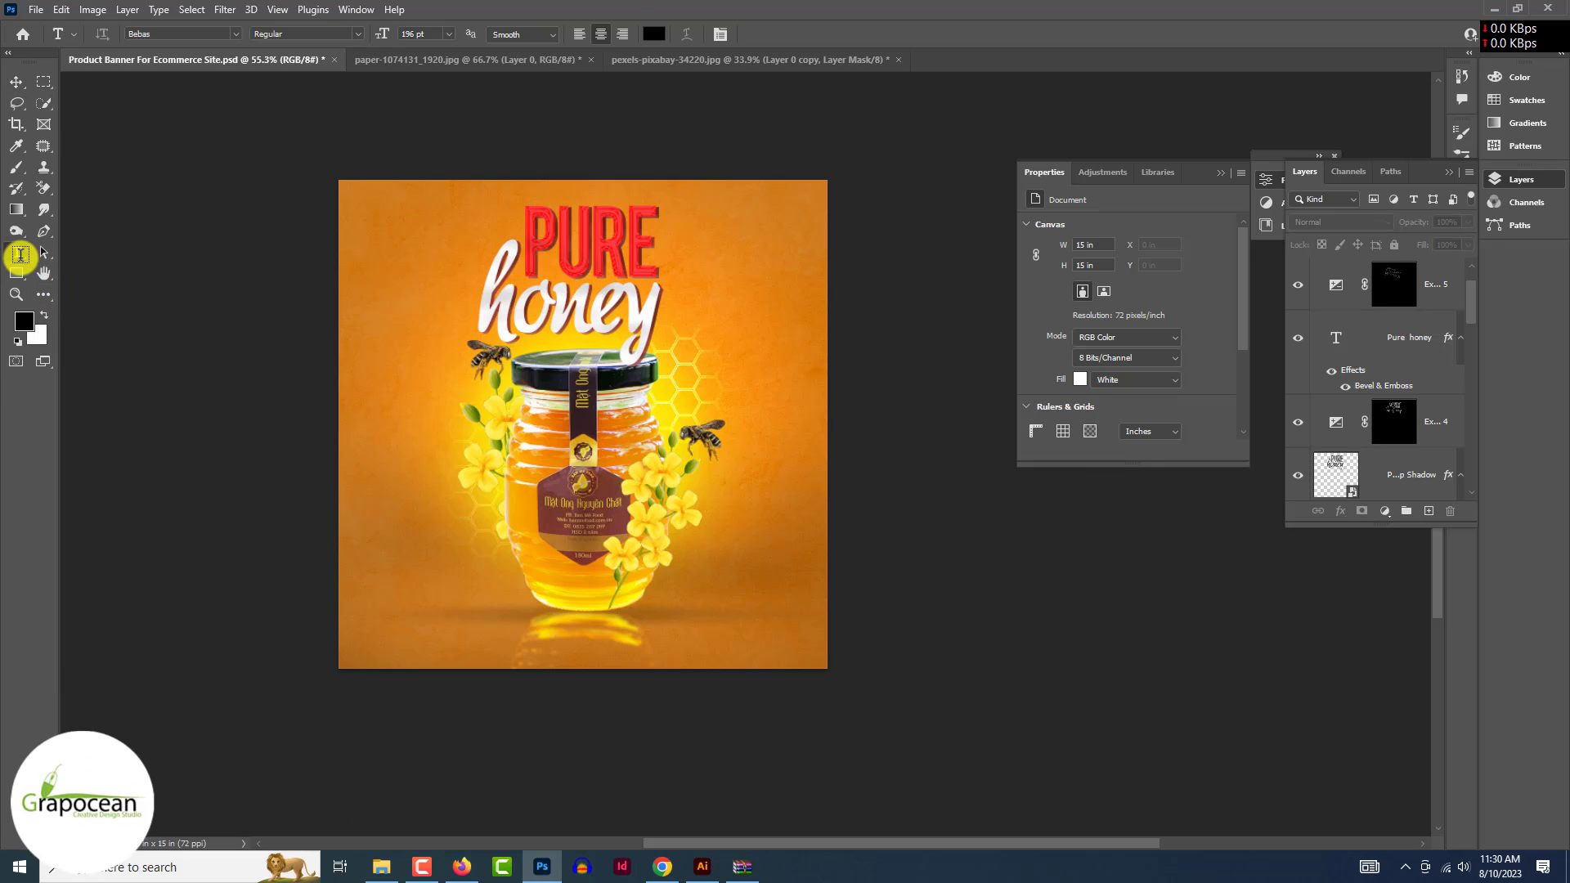
{"action": "left_click", "coordinate": [668, 645]}
{"action": "type", "text": "WWW.GRAPOC"}
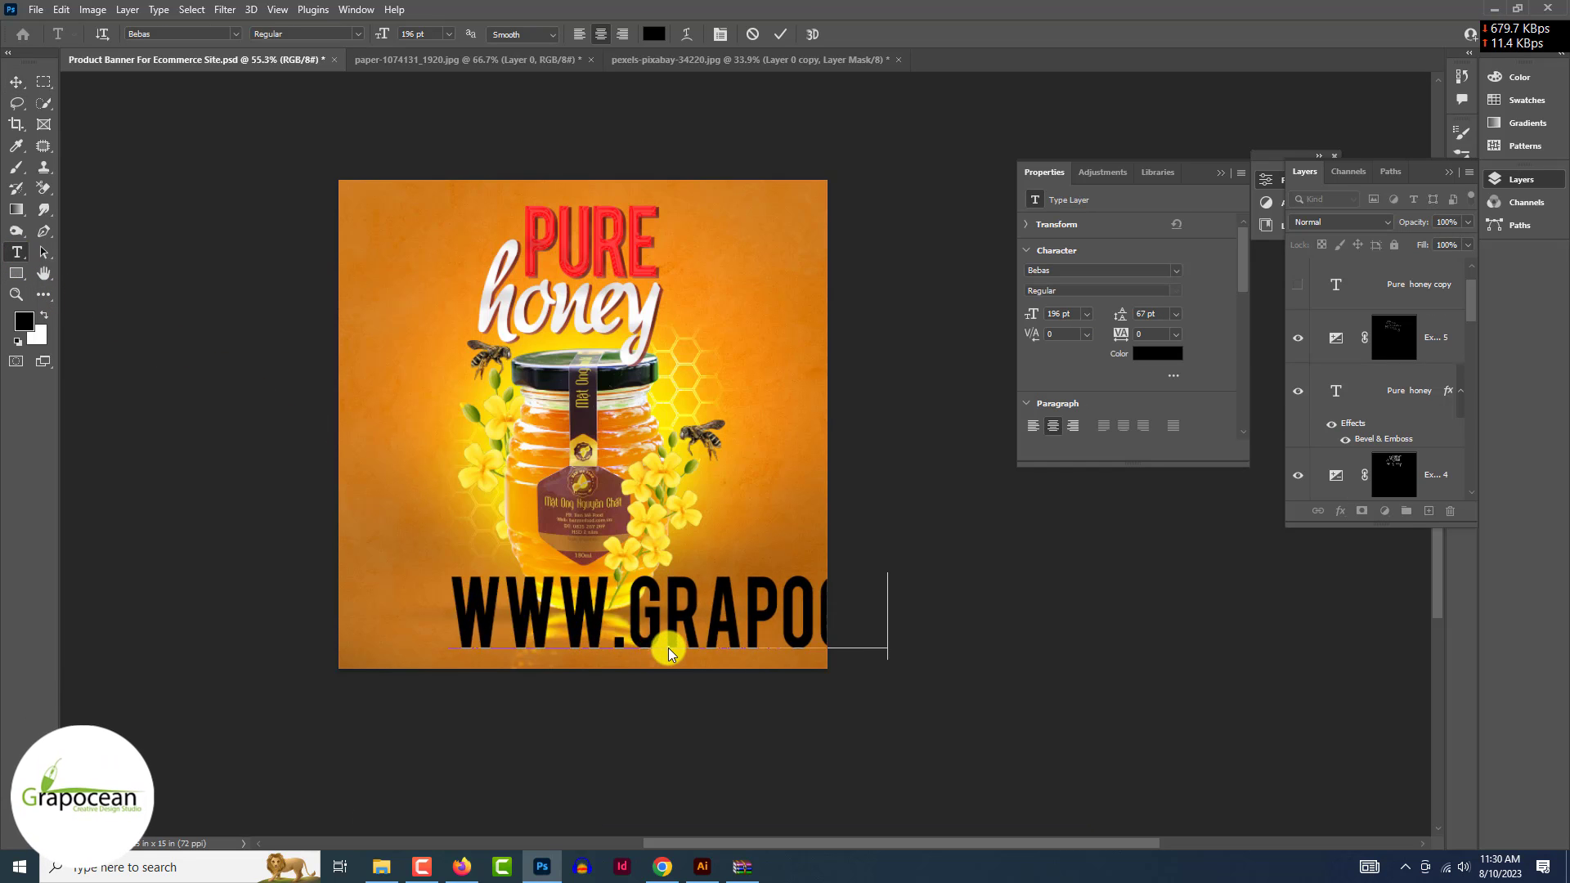
{"action": "type", "text": "Ean.com"}
{"action": "key", "text": "ctrl+a"}
{"action": "left_click", "coordinate": [235, 33]}
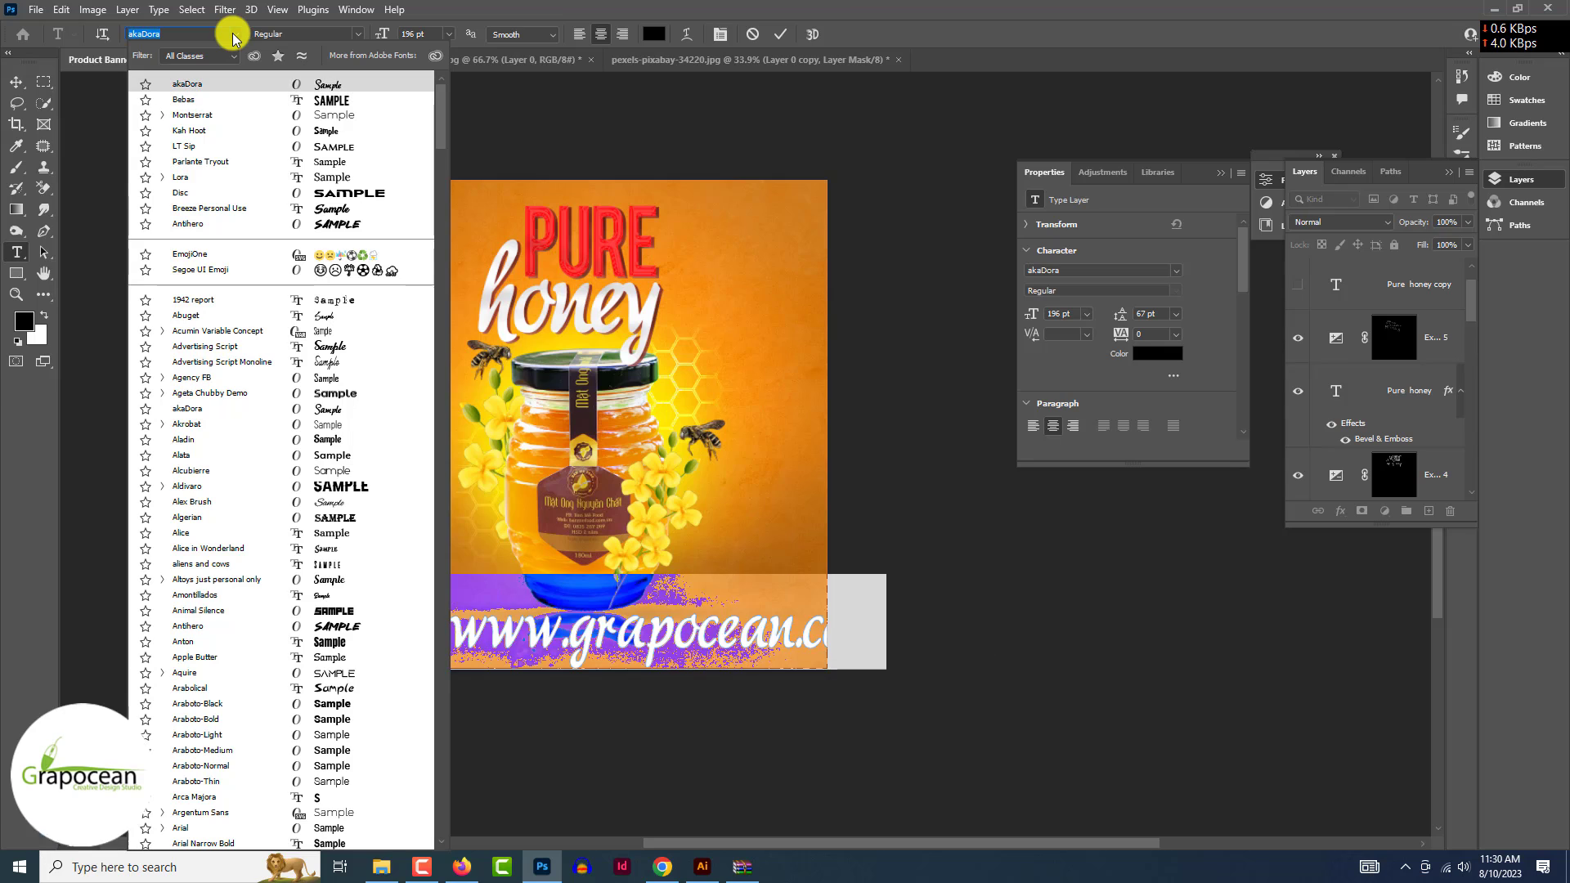
{"action": "key", "text": "Down"}
{"action": "key", "text": "Down"}
{"action": "left_click", "coordinate": [225, 114]}
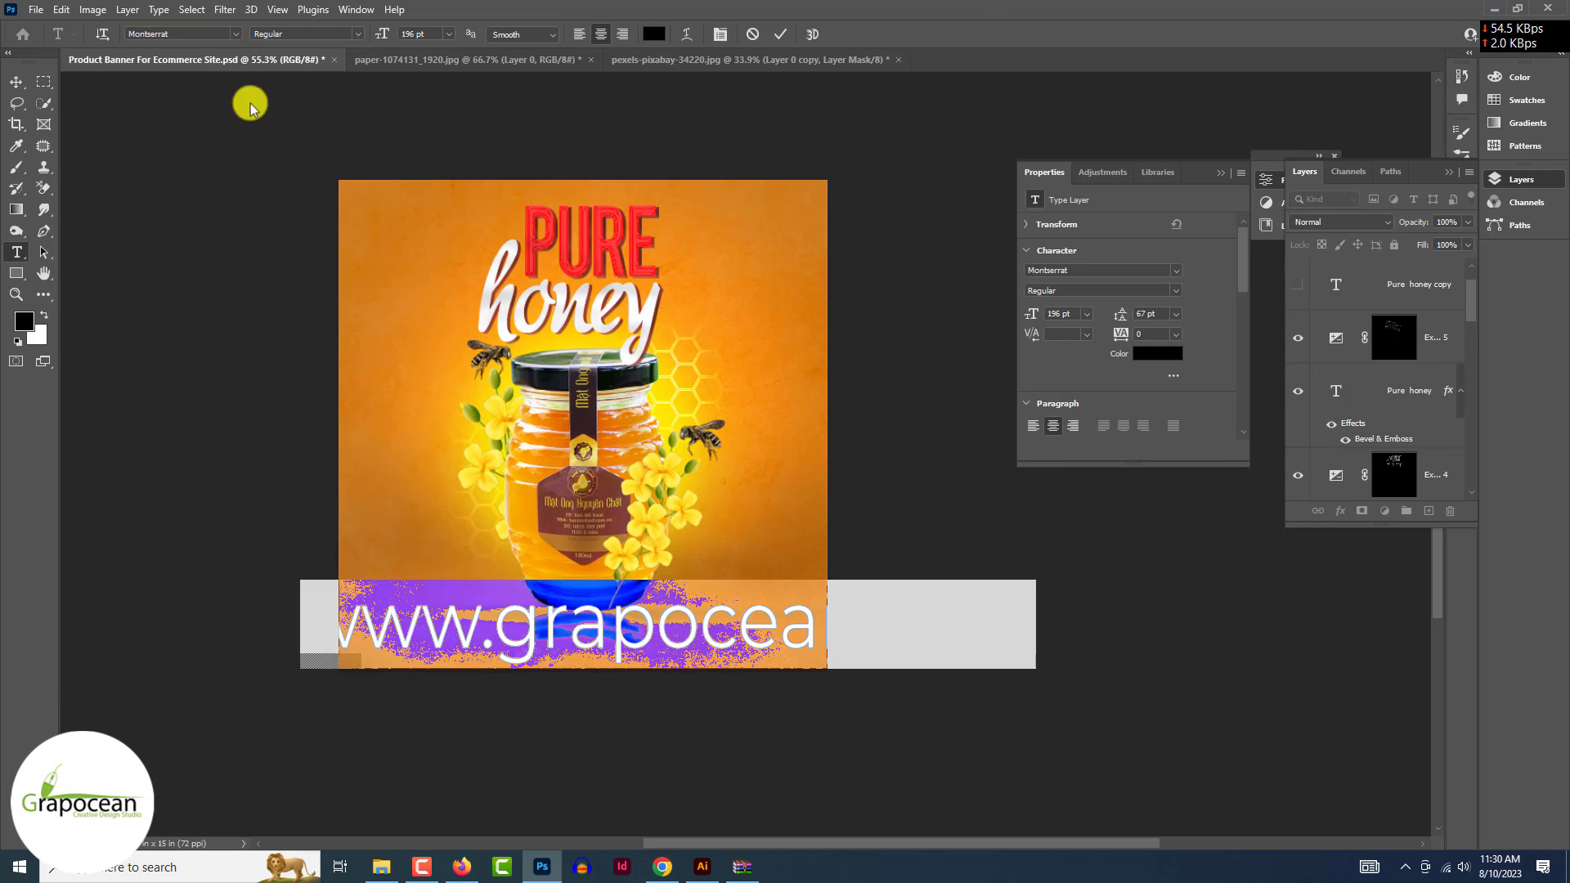
{"action": "left_click_drag", "start_coordinate": [381, 33], "coordinate": [272, 39]}
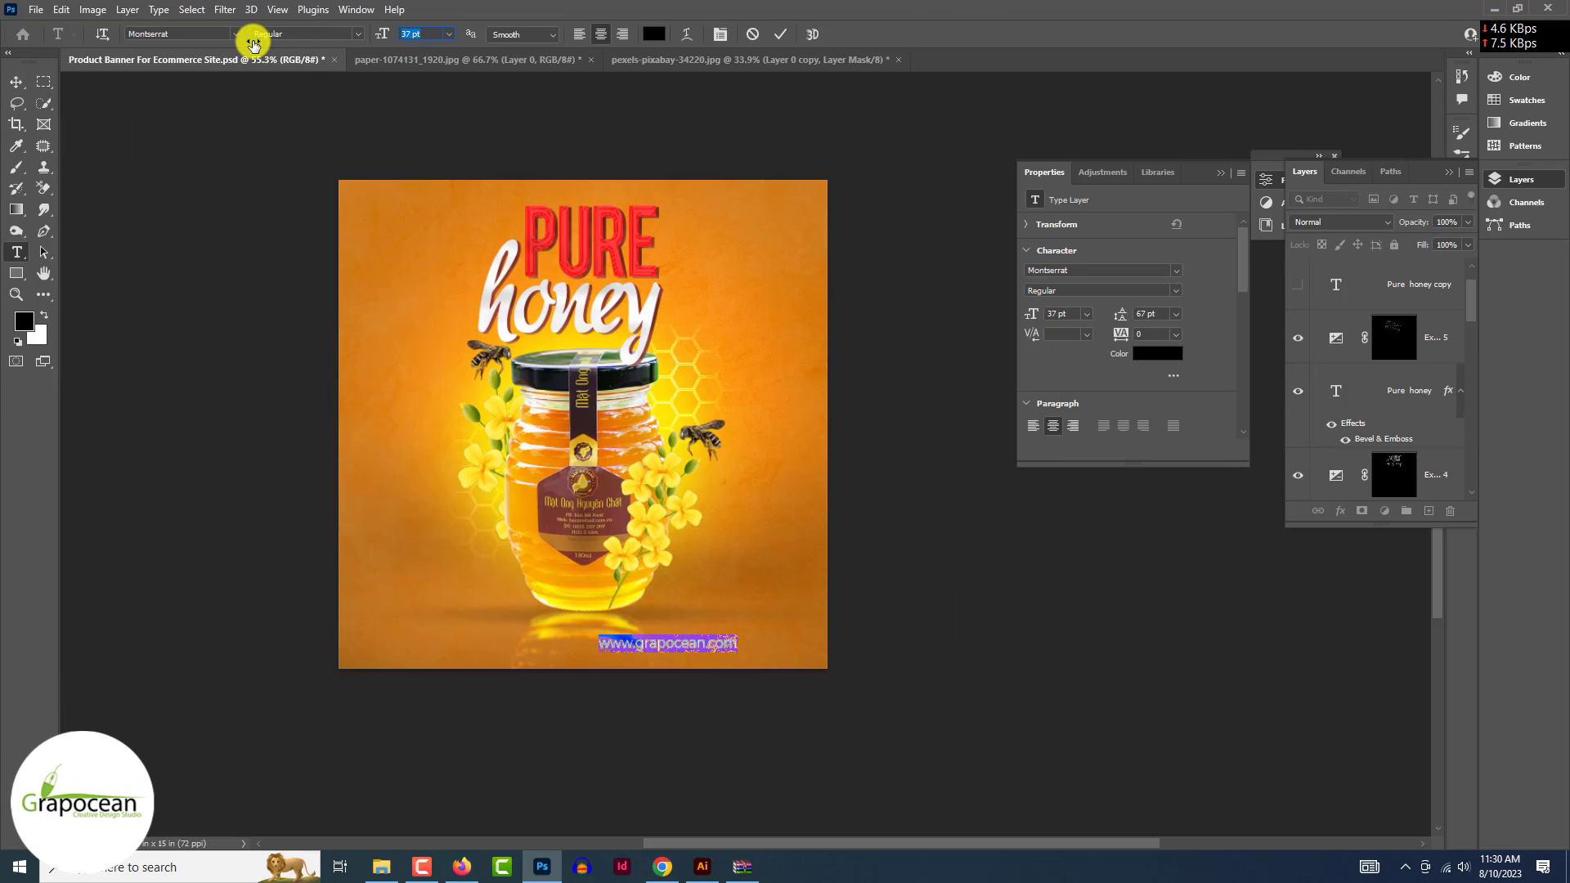
- Move the URL text below the jar near the bottom edge and scale it
{"action": "left_click", "coordinate": [15, 82]}
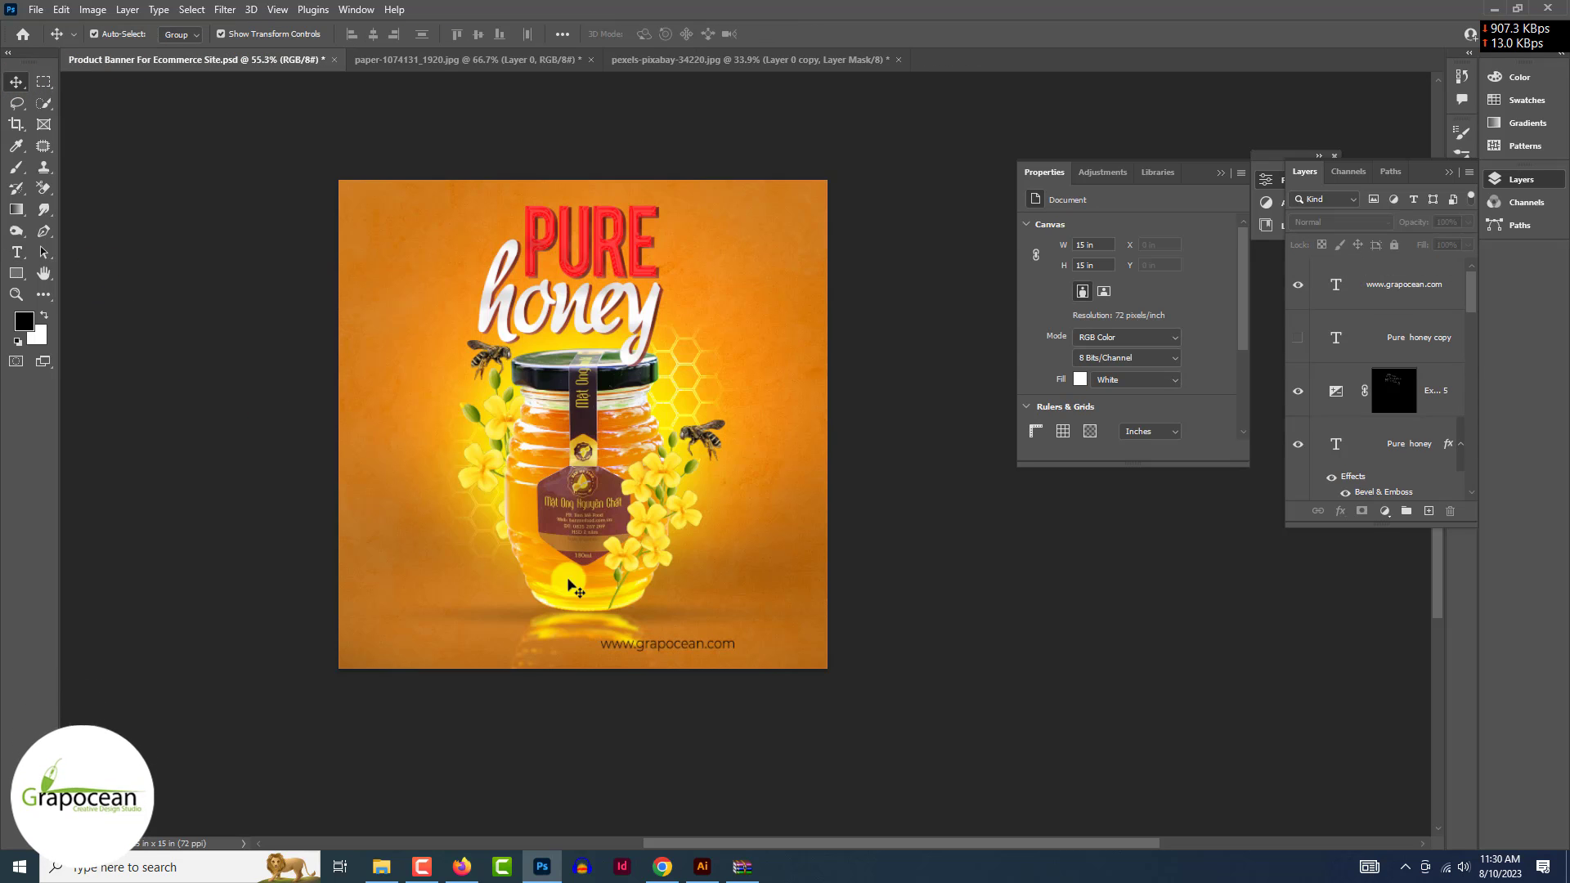
{"action": "left_click_drag", "start_coordinate": [686, 628], "coordinate": [746, 296]}
{"action": "left_click_drag", "start_coordinate": [592, 232], "coordinate": [606, 656]}
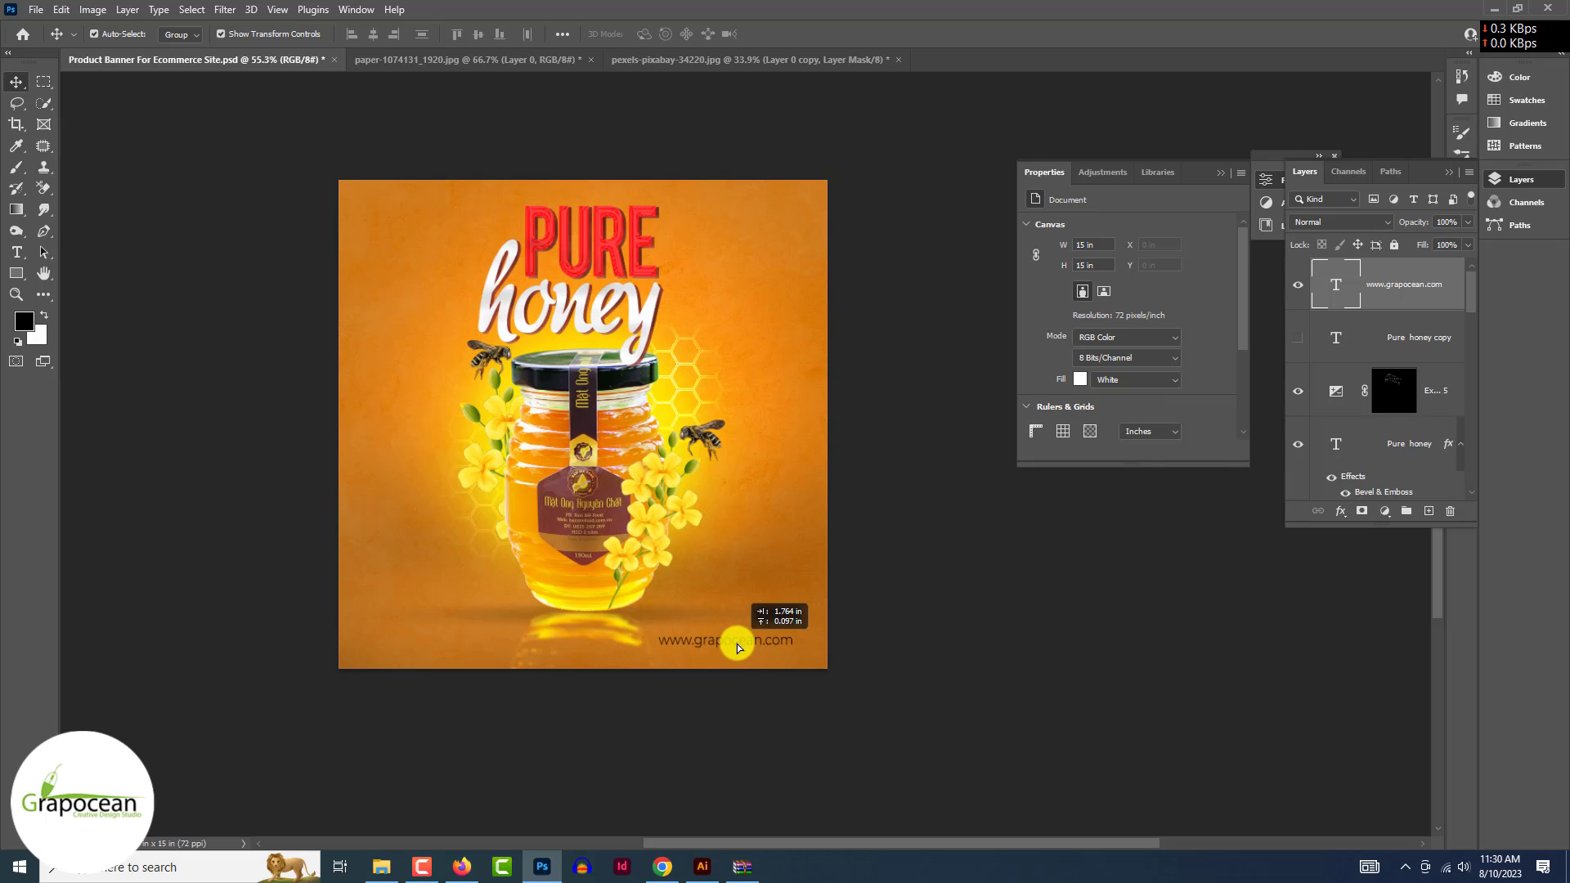
{"action": "left_click_drag", "start_coordinate": [737, 648], "coordinate": [736, 642]}
{"action": "scroll", "coordinate": [767, 641], "scroll_direction": "up", "scroll_amount": 5}
{"action": "key", "text": "ctrl+t"}
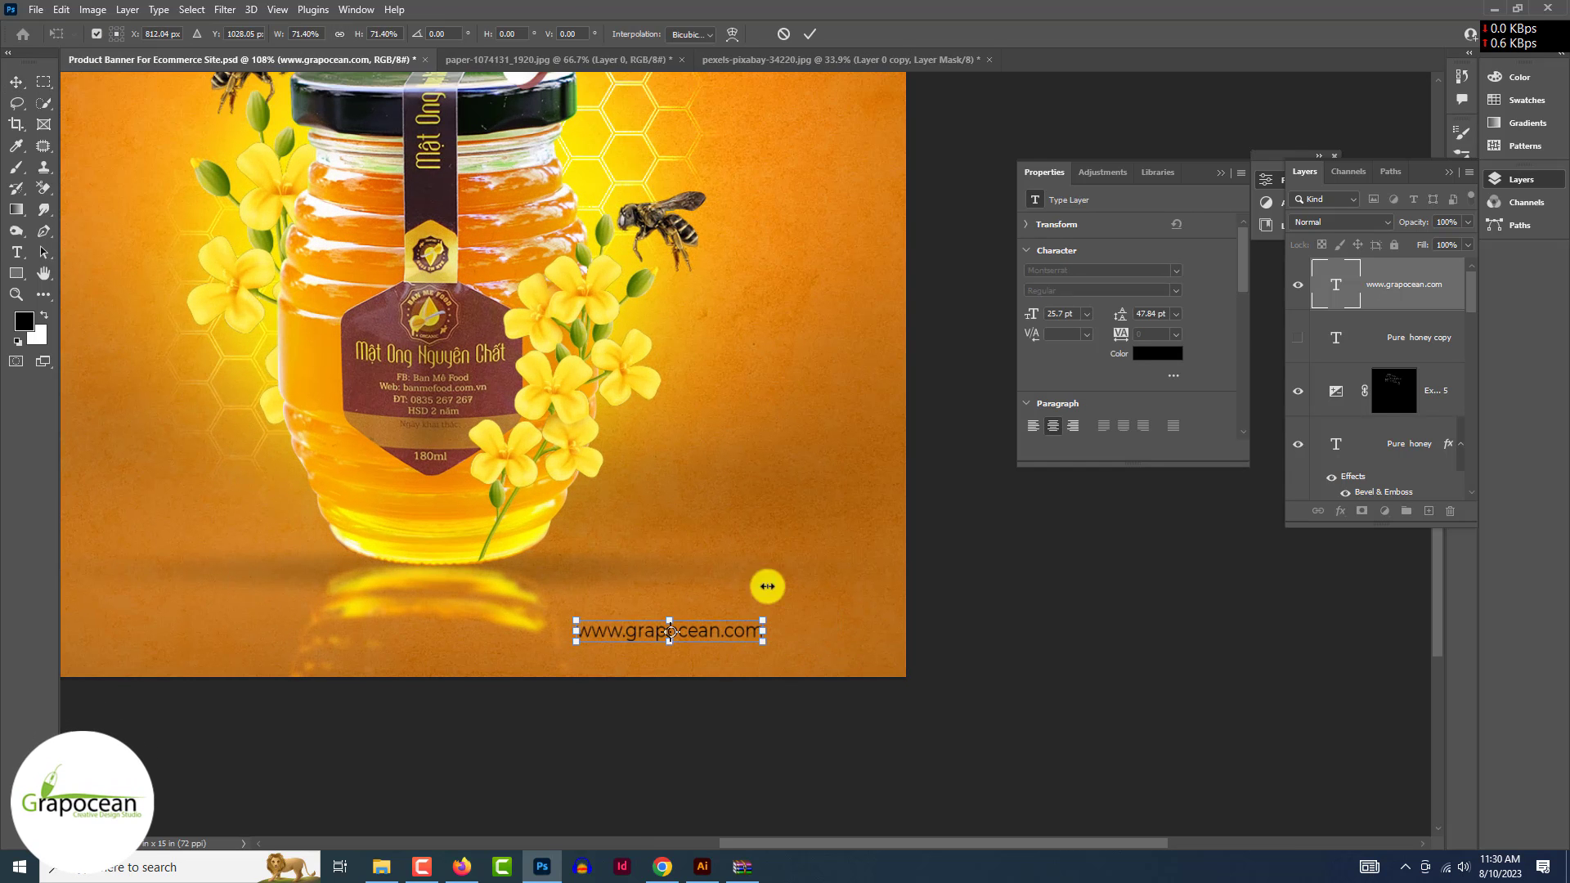
{"action": "left_click", "coordinate": [809, 34]}
- Colour the URL text golden yellow-orange
{"action": "left_click_drag", "start_coordinate": [577, 633], "coordinate": [823, 634]}
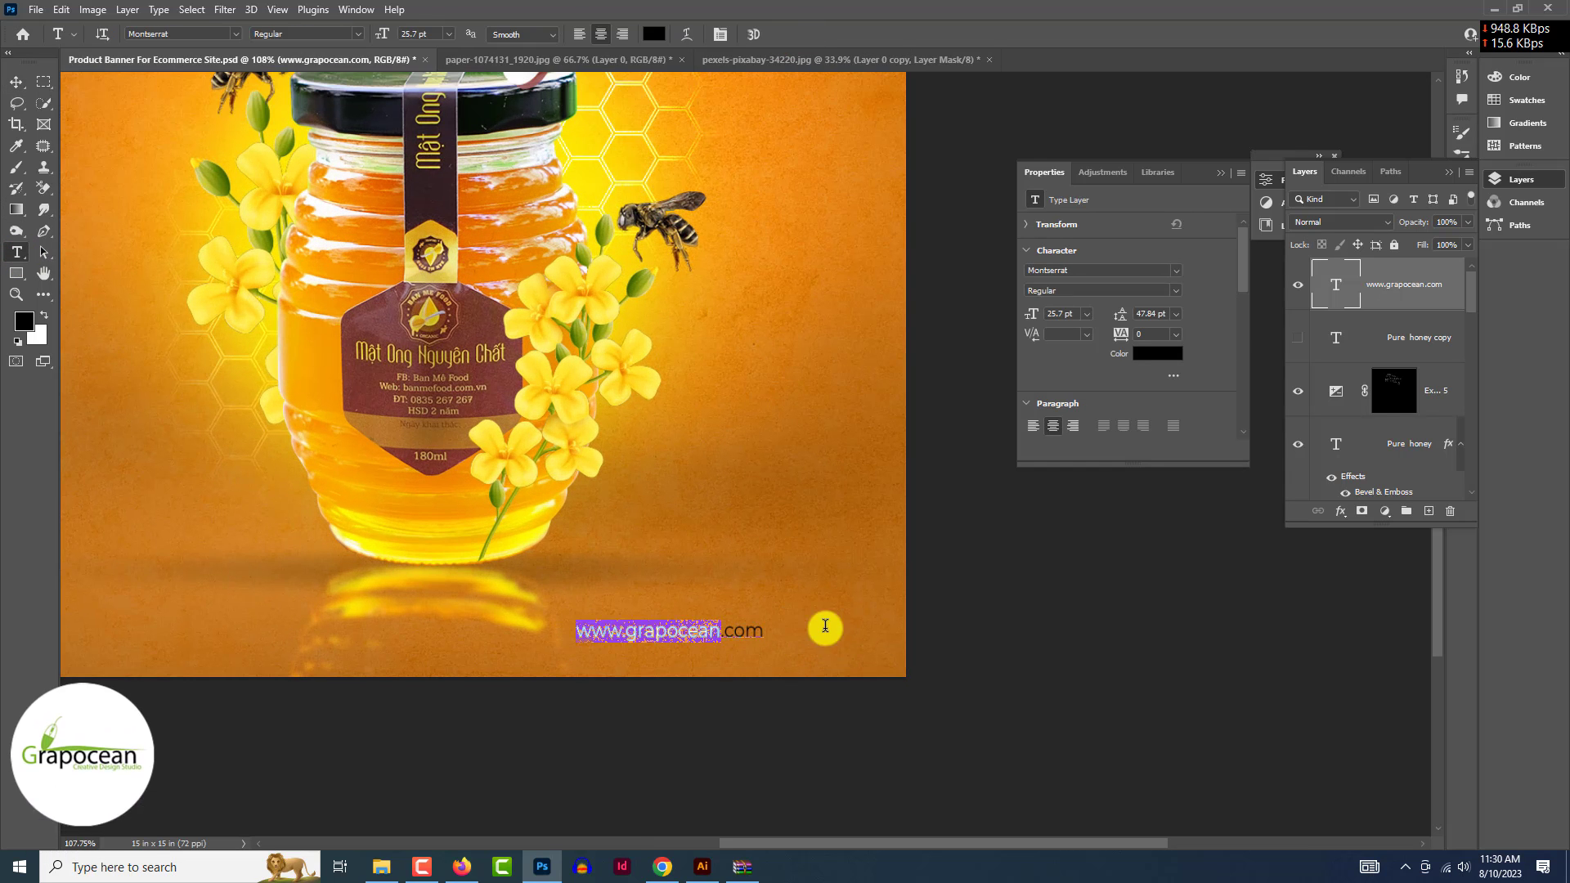
{"action": "left_click", "coordinate": [654, 33]}
{"action": "left_click_drag", "start_coordinate": [1133, 563], "coordinate": [1177, 543]}
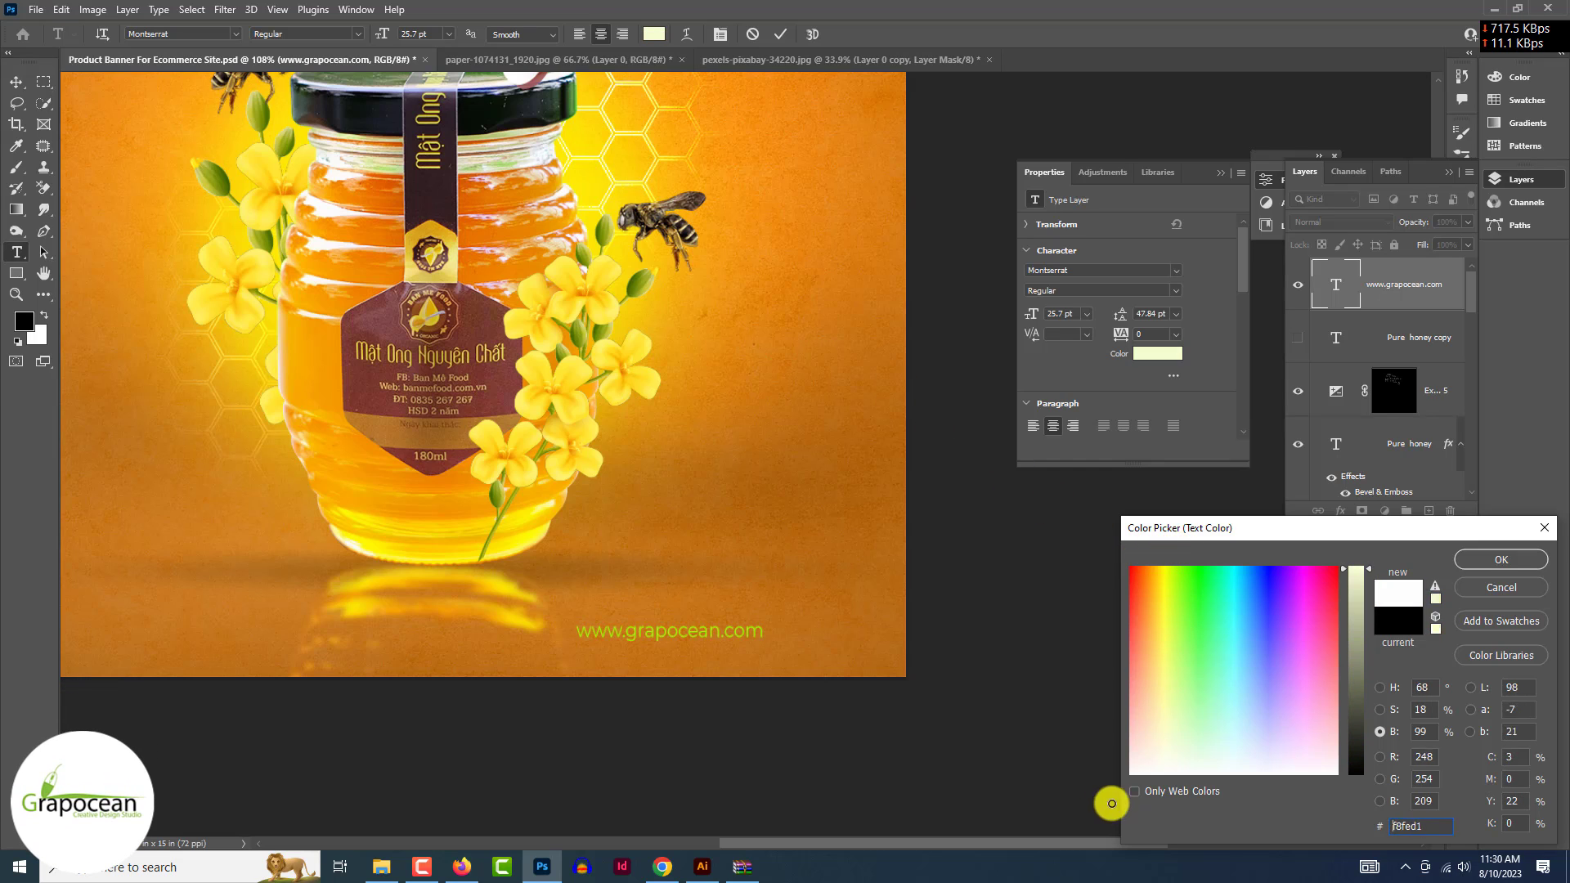
{"action": "mouse_move", "coordinate": [1133, 680]}
{"action": "left_mouse_down"}
{"action": "mouse_move", "coordinate": [1152, 650]}
{"action": "mouse_move", "coordinate": [1158, 574]}
{"action": "left_mouse_up"}
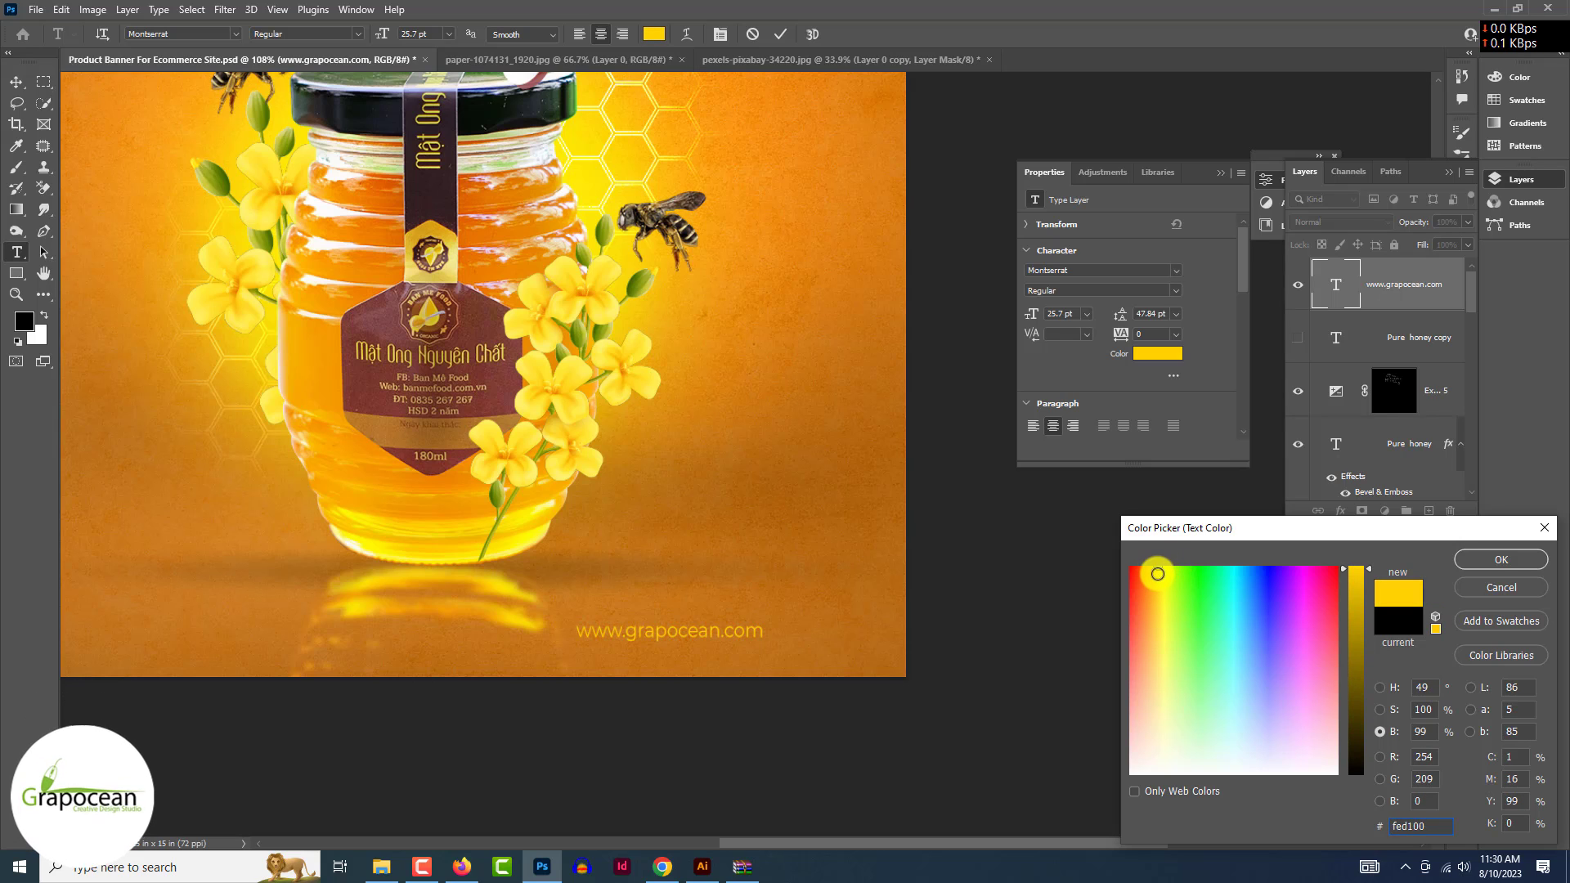
{"action": "left_click", "coordinate": [1483, 562]}
{"action": "left_click", "coordinate": [15, 81]}
{"action": "key", "text": "ctrl+minus"}
{"action": "key", "text": "ctrl+minus"}
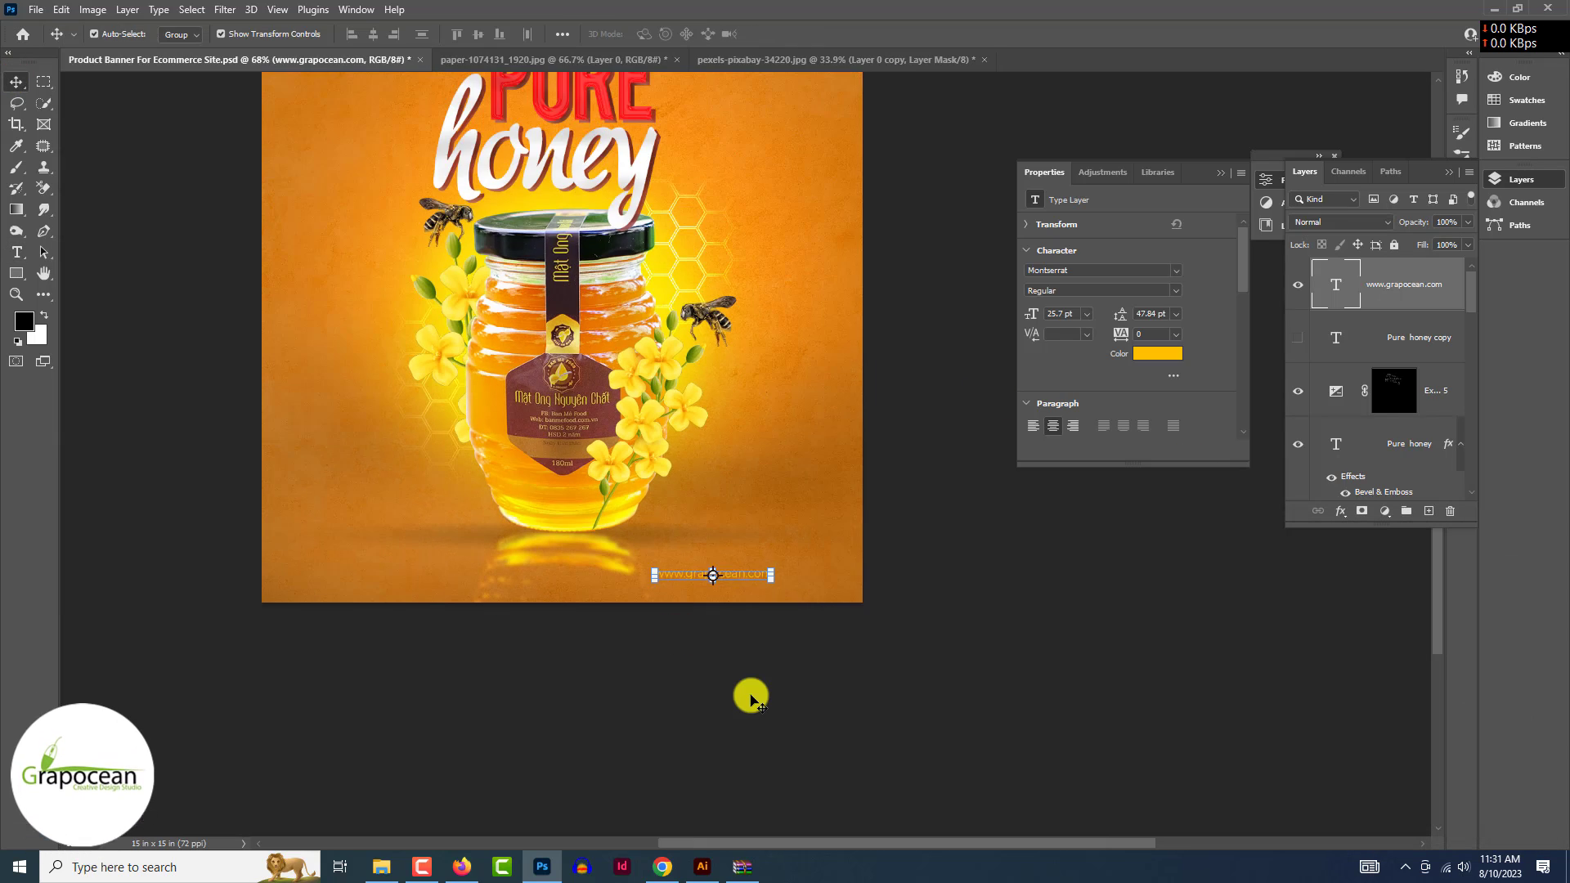
{"action": "left_click", "coordinate": [749, 697]}
{"action": "key", "text": "ctrl+plus"}
{"action": "left_click_drag", "start_coordinate": [728, 570], "coordinate": [786, 418]}
{"action": "scroll", "coordinate": [784, 601], "scroll_direction": "down", "scroll_amount": 4}
{"action": "left_click", "coordinate": [859, 689]}
{"action": "scroll", "coordinate": [822, 636], "scroll_direction": "up", "scroll_amount": 2}
{"action": "left_click", "coordinate": [837, 627]}
{"action": "scroll", "coordinate": [777, 548], "scroll_direction": "up", "scroll_amount": 4}
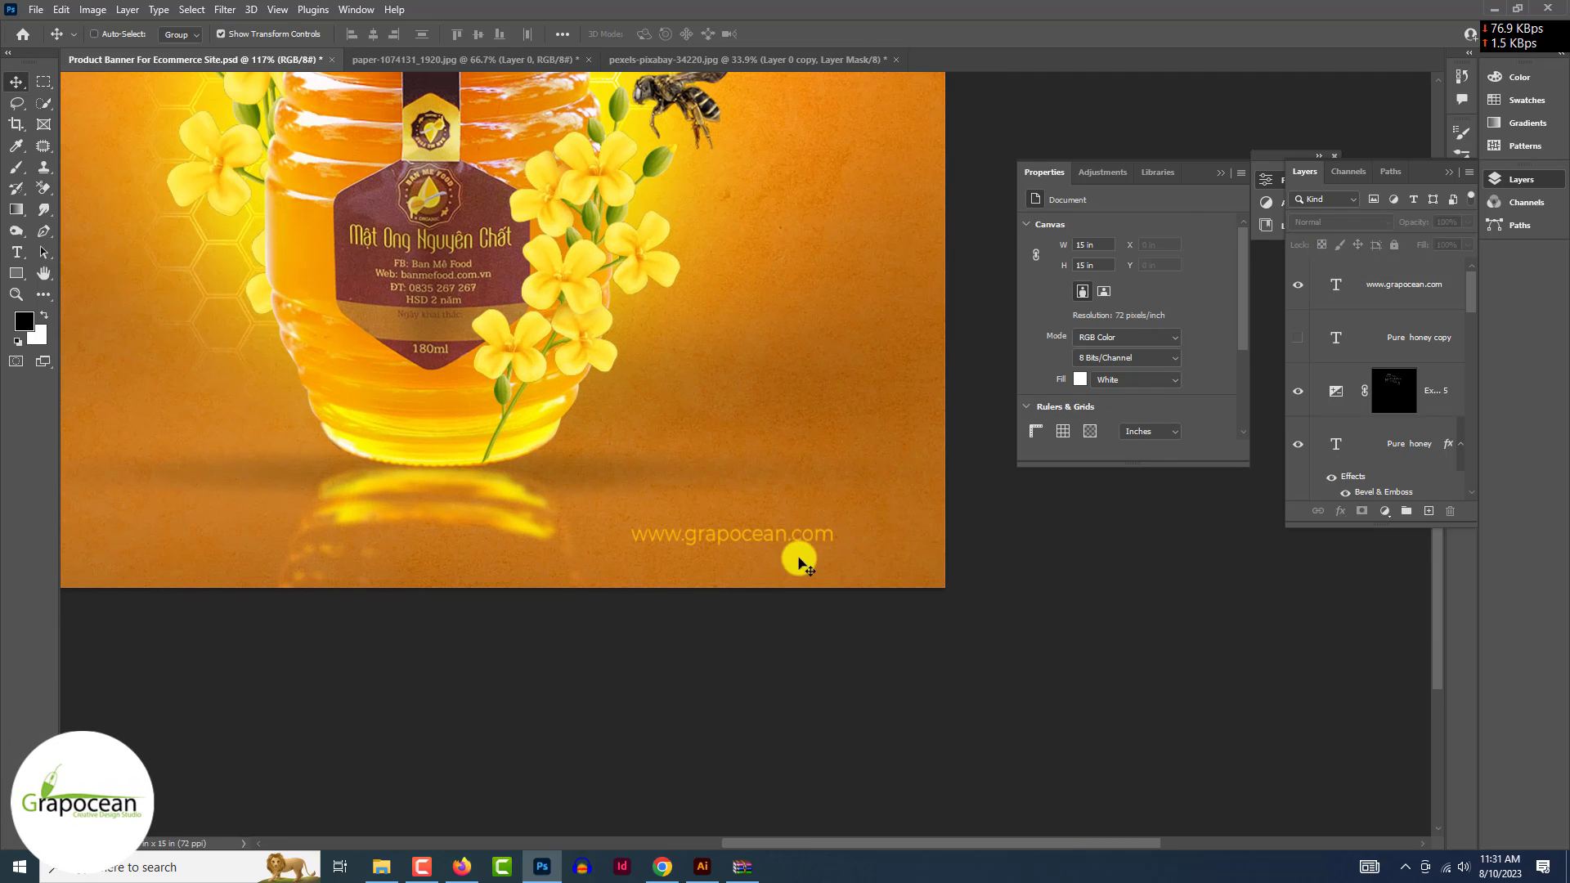
{"action": "left_click", "coordinate": [786, 539]}
{"action": "left_click", "coordinate": [874, 661]}
{"action": "key", "text": "ctrl+minus"}
{"action": "key", "text": "ctrl+minus"}
- Copy the URL text to the bottom-left corner and replace it with the contact e-mail address
{"action": "left_click_drag", "start_coordinate": [673, 536], "coordinate": [289, 531]}
{"action": "left_click", "coordinate": [259, 524]}
{"action": "key", "text": "ctrl+a"}
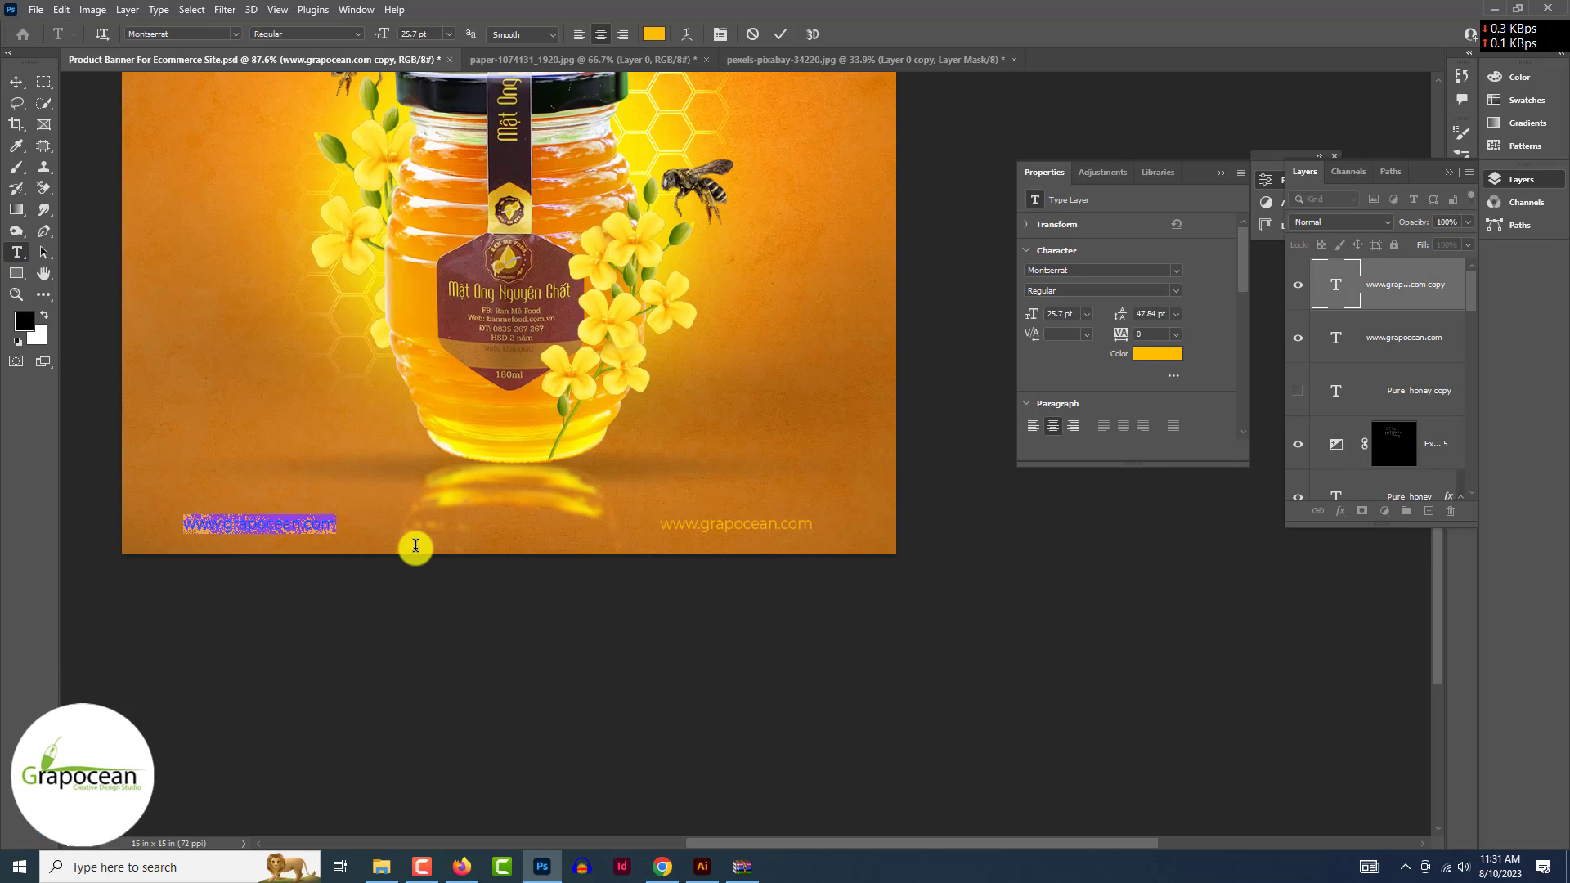
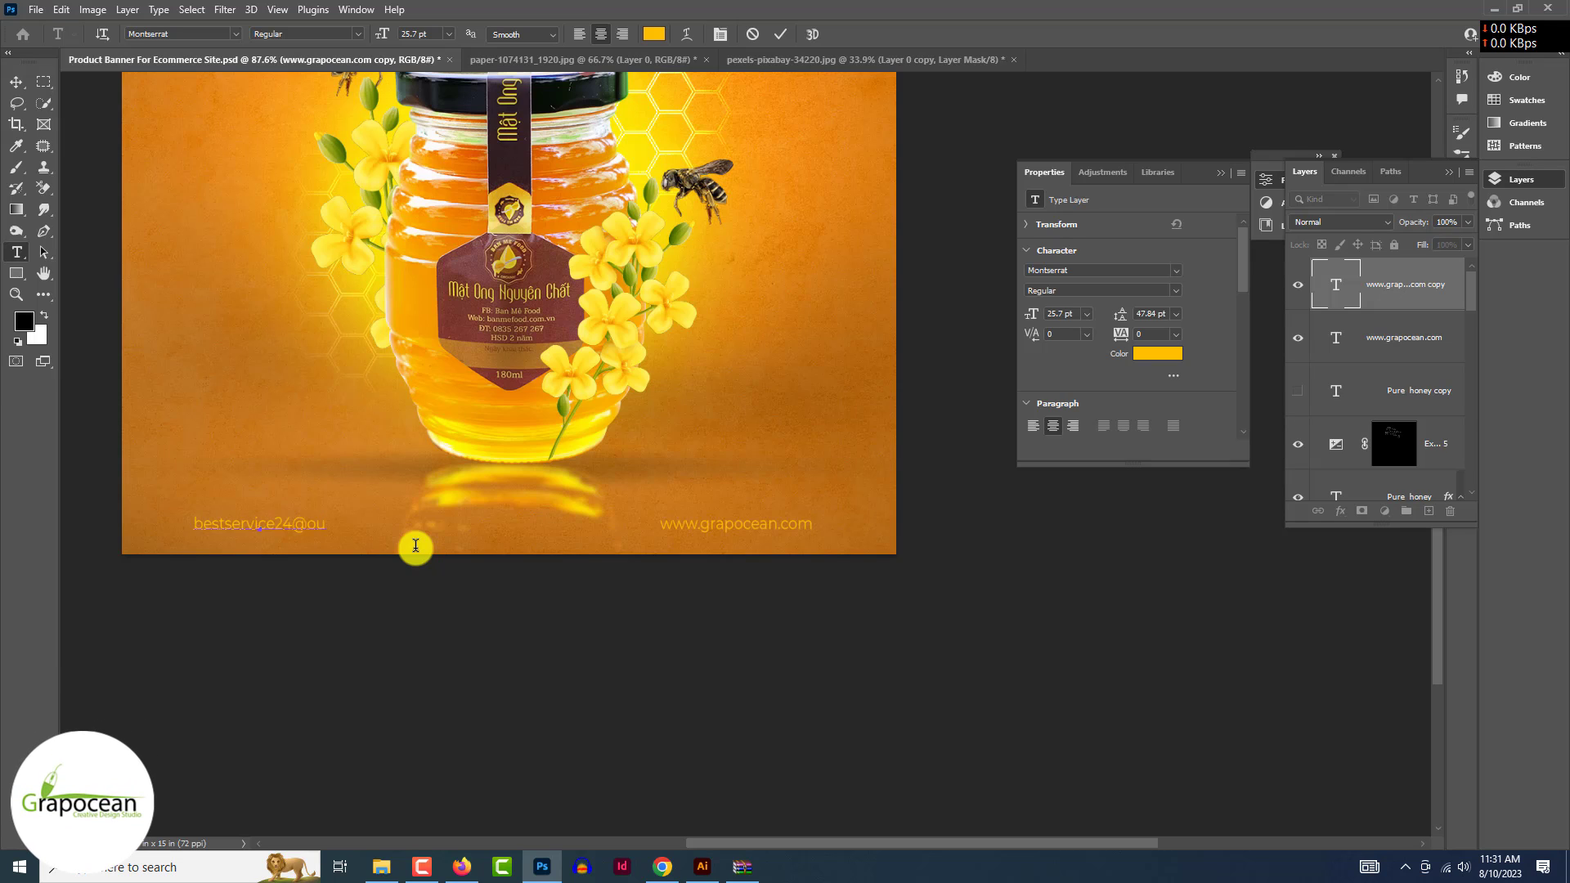
{"action": "left_click", "coordinate": [15, 82]}
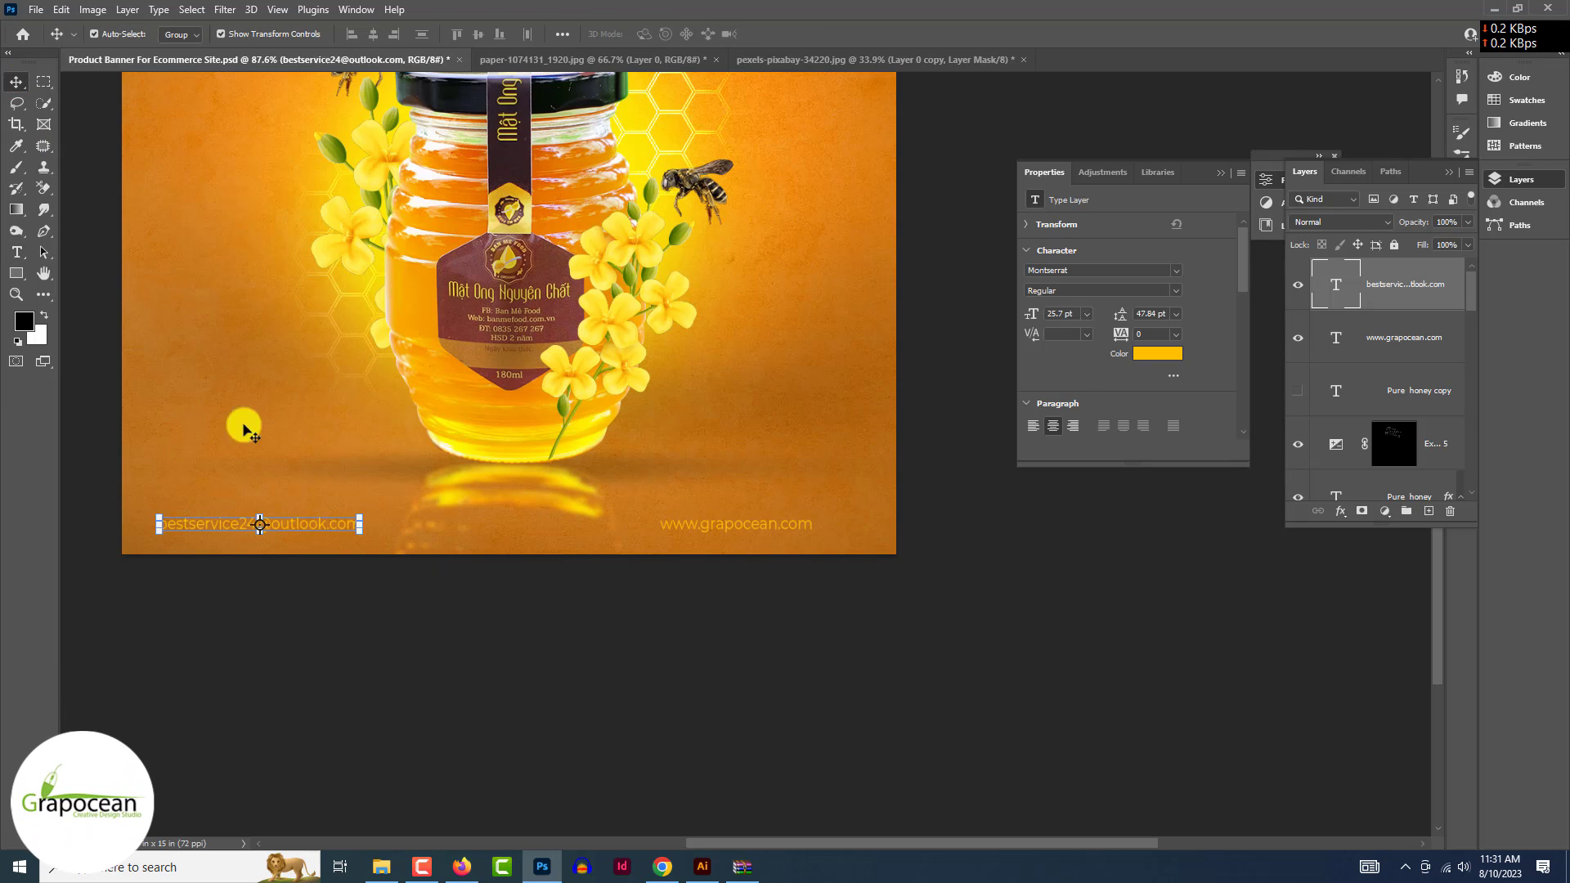
{"action": "left_click", "coordinate": [361, 605]}
{"action": "left_click_drag", "start_coordinate": [335, 524], "coordinate": [360, 524]}
{"action": "mouse_move", "coordinate": [733, 524]}
{"action": "left_mouse_down"}
{"action": "mouse_move", "coordinate": [766, 525]}
{"action": "mouse_move", "coordinate": [729, 527]}
{"action": "left_mouse_up"}
{"action": "left_click", "coordinate": [621, 696]}
{"action": "scroll", "coordinate": [620, 696], "scroll_direction": "down", "scroll_amount": 9}
- Draw a bar over the e-mail text and fill it with dark maroon sampled from the jar label
{"action": "scroll", "coordinate": [621, 696], "scroll_direction": "up", "scroll_amount": 11}
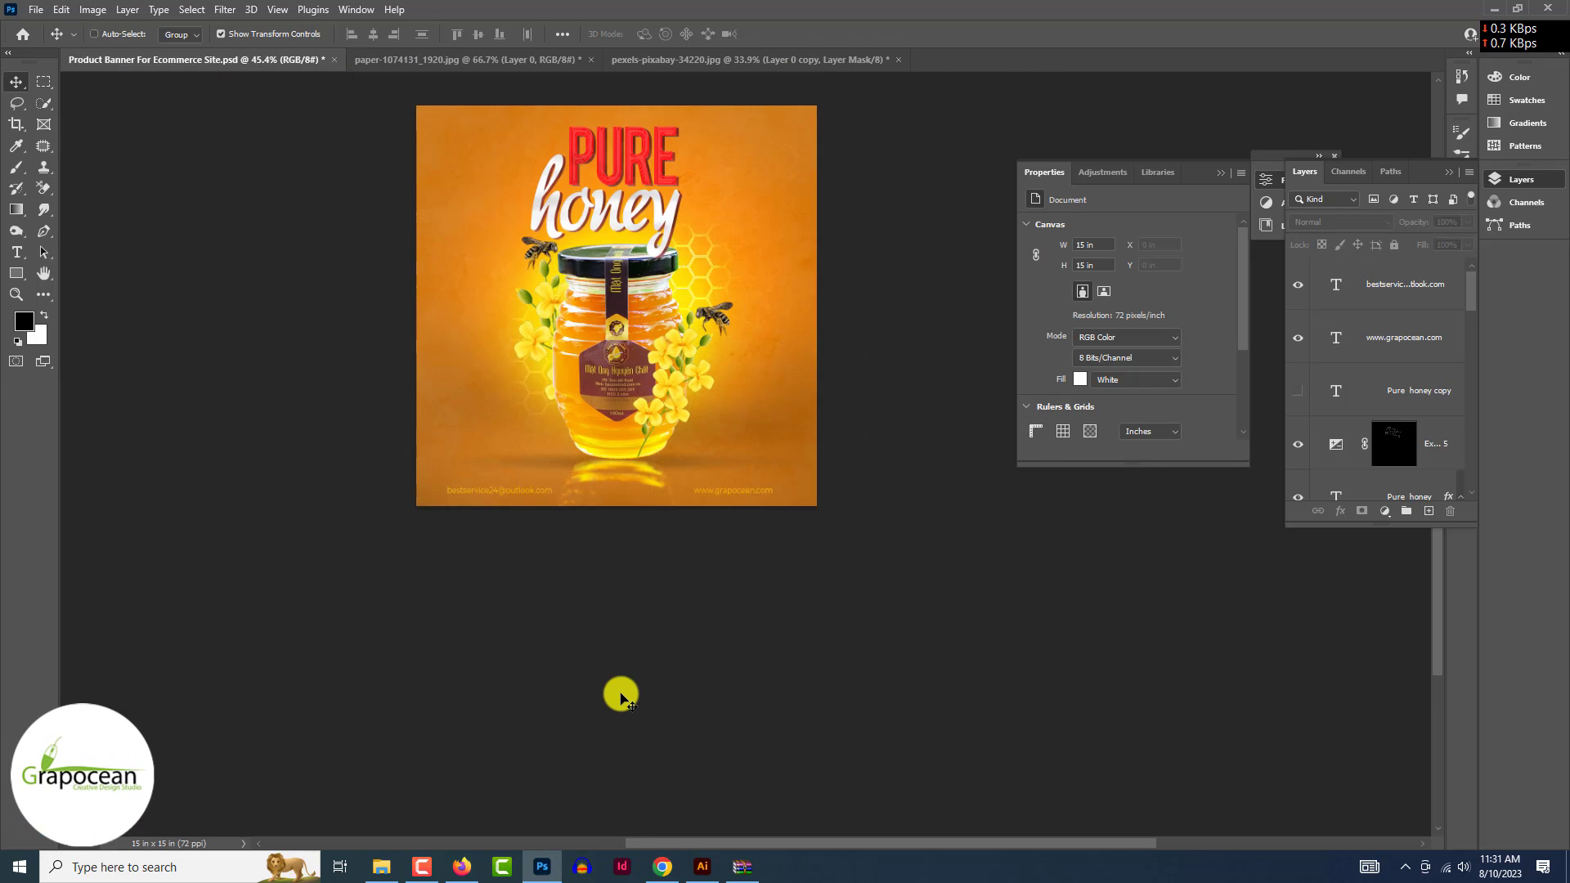
{"action": "left_click", "coordinate": [15, 275]}
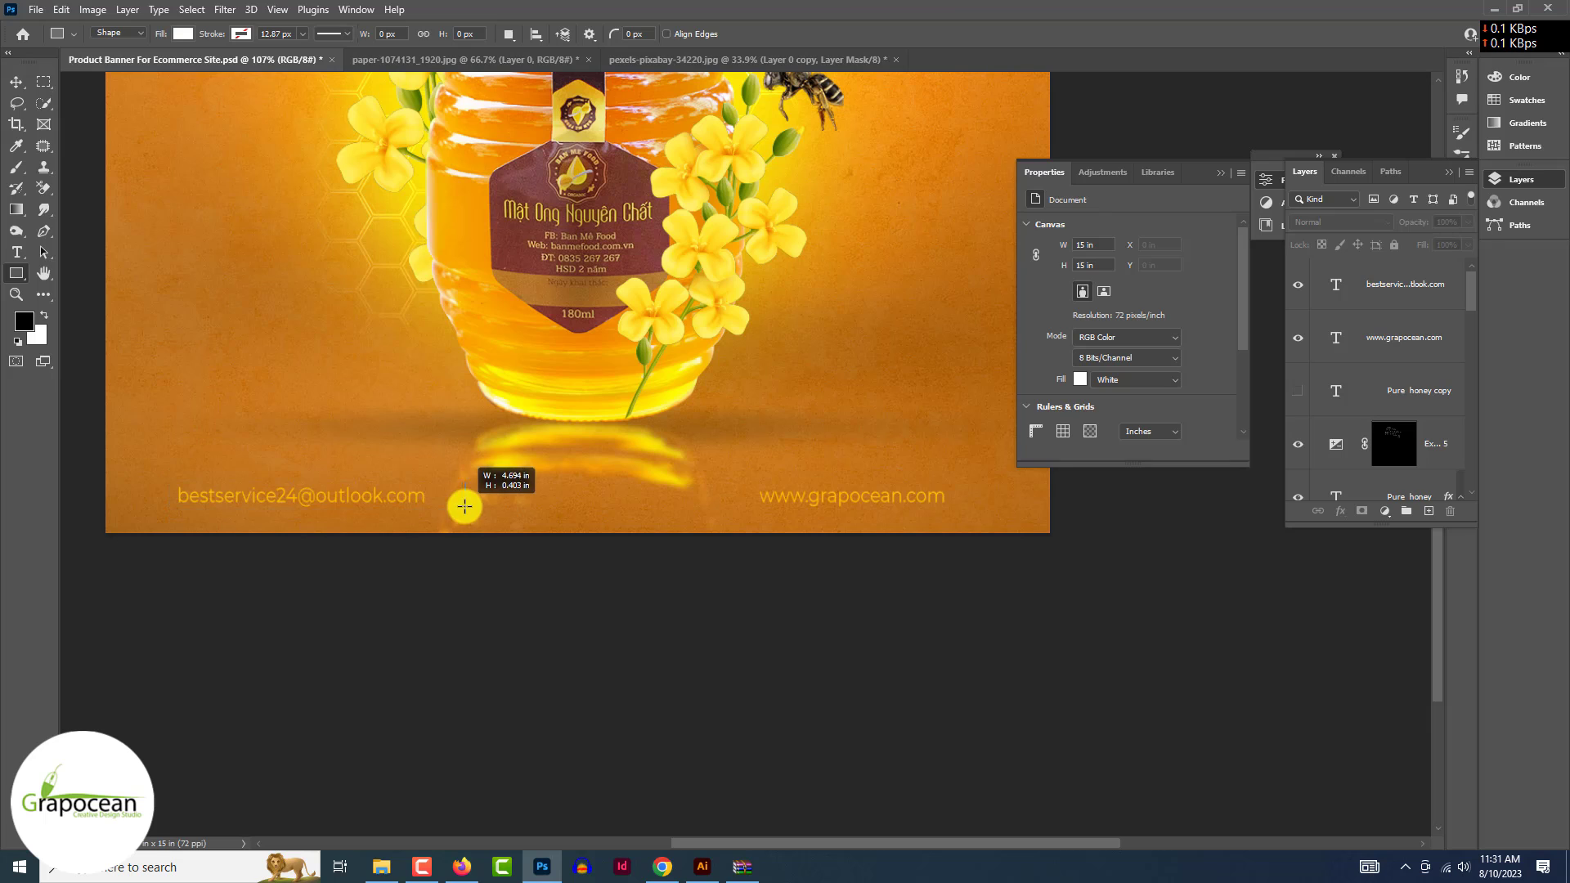
{"action": "left_click_drag", "start_coordinate": [437, 508], "coordinate": [169, 482]}
{"action": "left_click", "coordinate": [181, 34]}
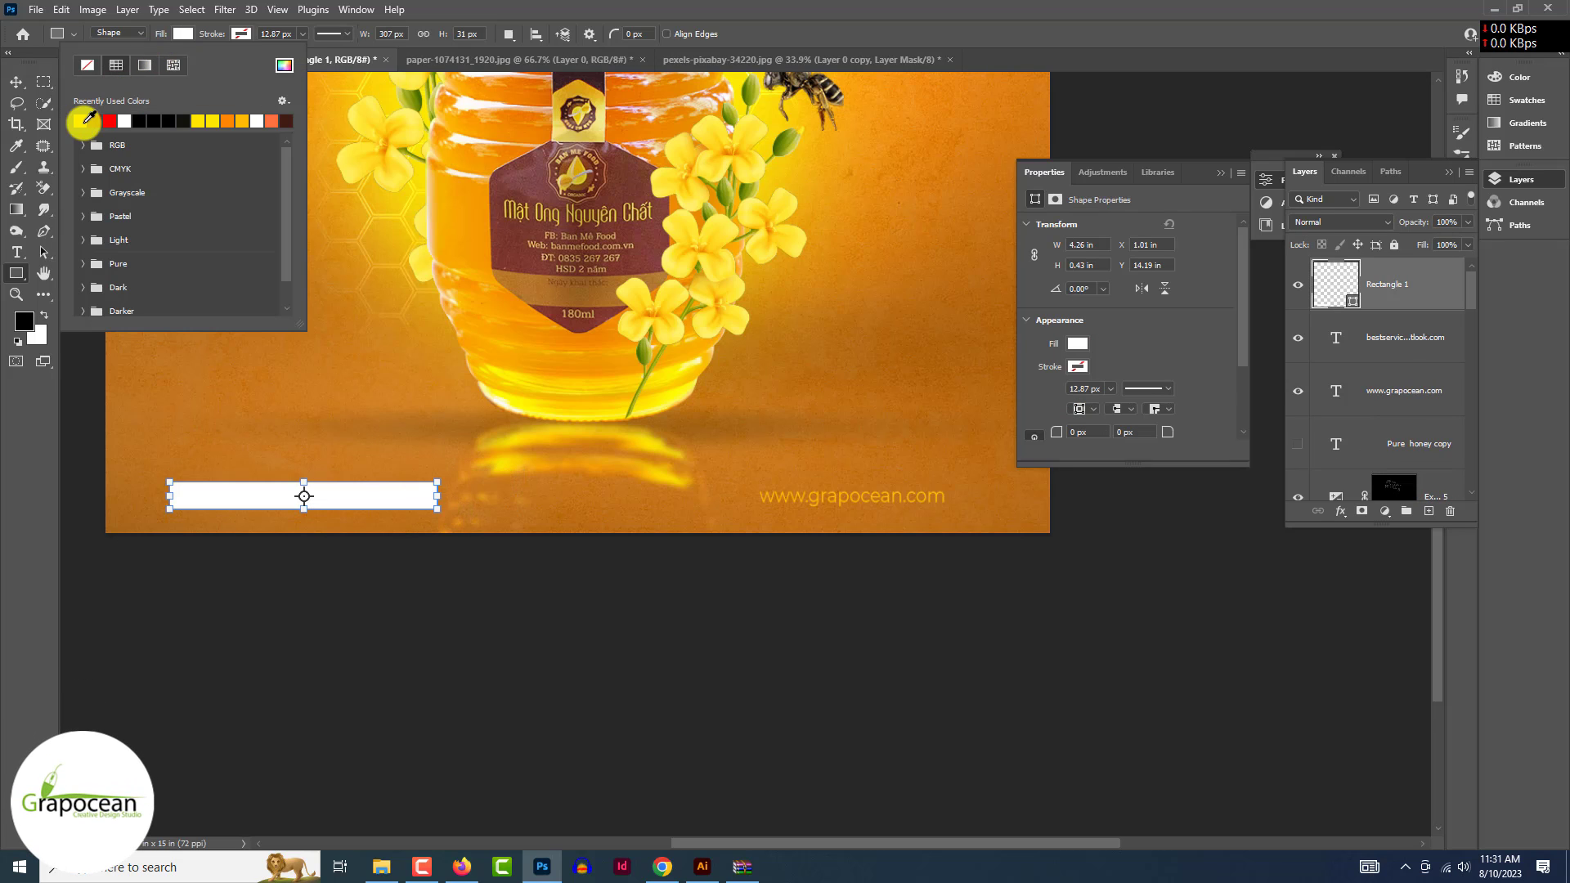
{"action": "key", "text": "Escape"}
{"action": "double_click", "coordinate": [1320, 294]}
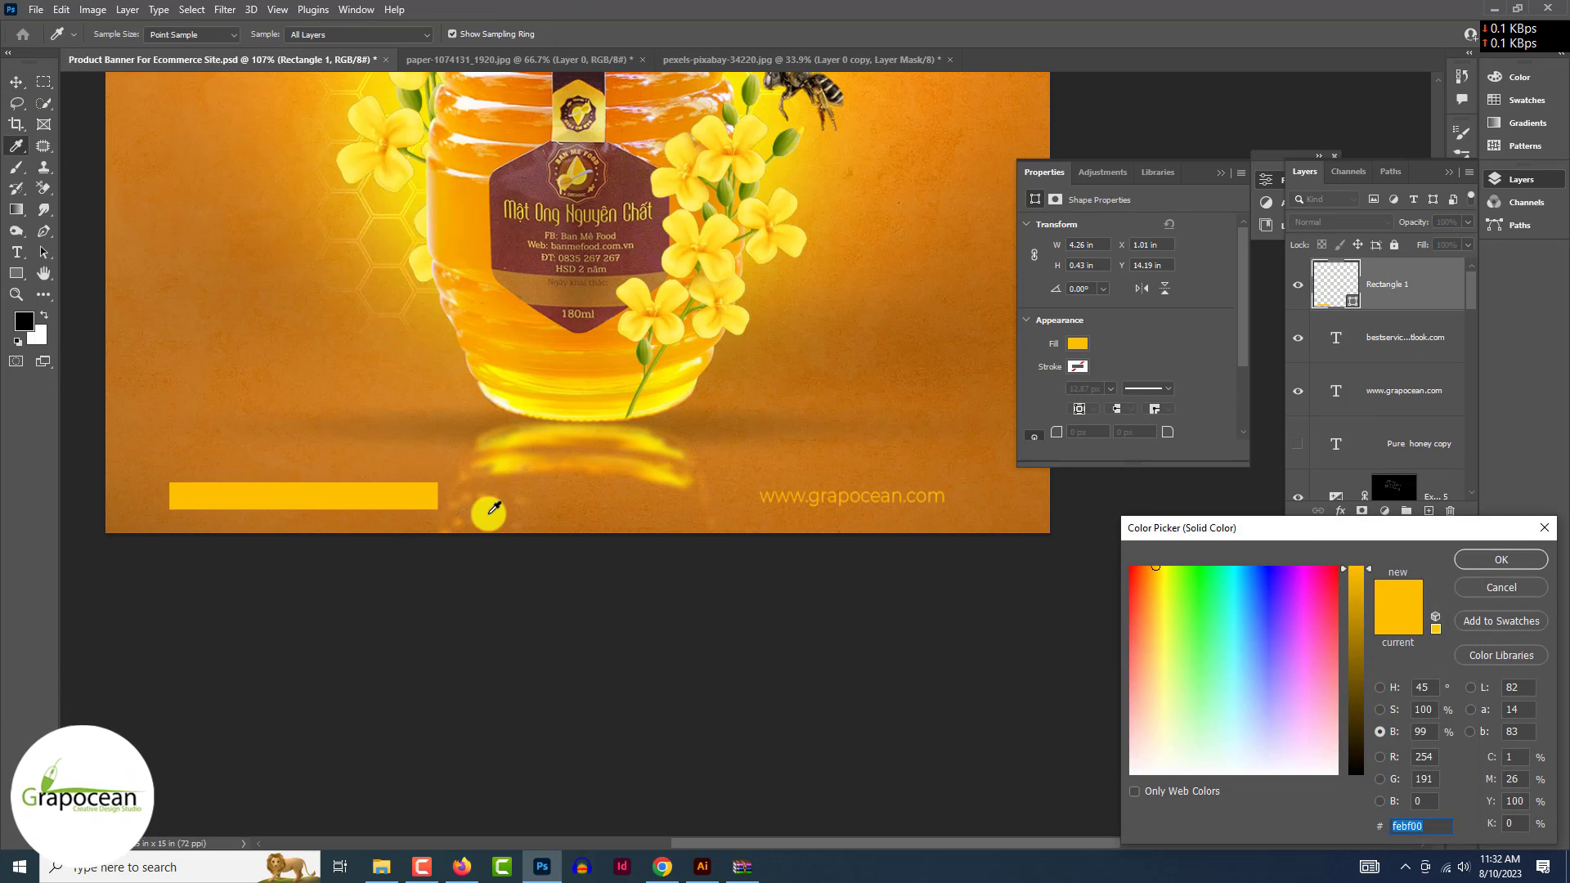
{"action": "left_click", "coordinate": [489, 514]}
{"action": "left_click", "coordinate": [653, 437]}
{"action": "left_click", "coordinate": [599, 355]}
{"action": "left_click", "coordinate": [582, 326]}
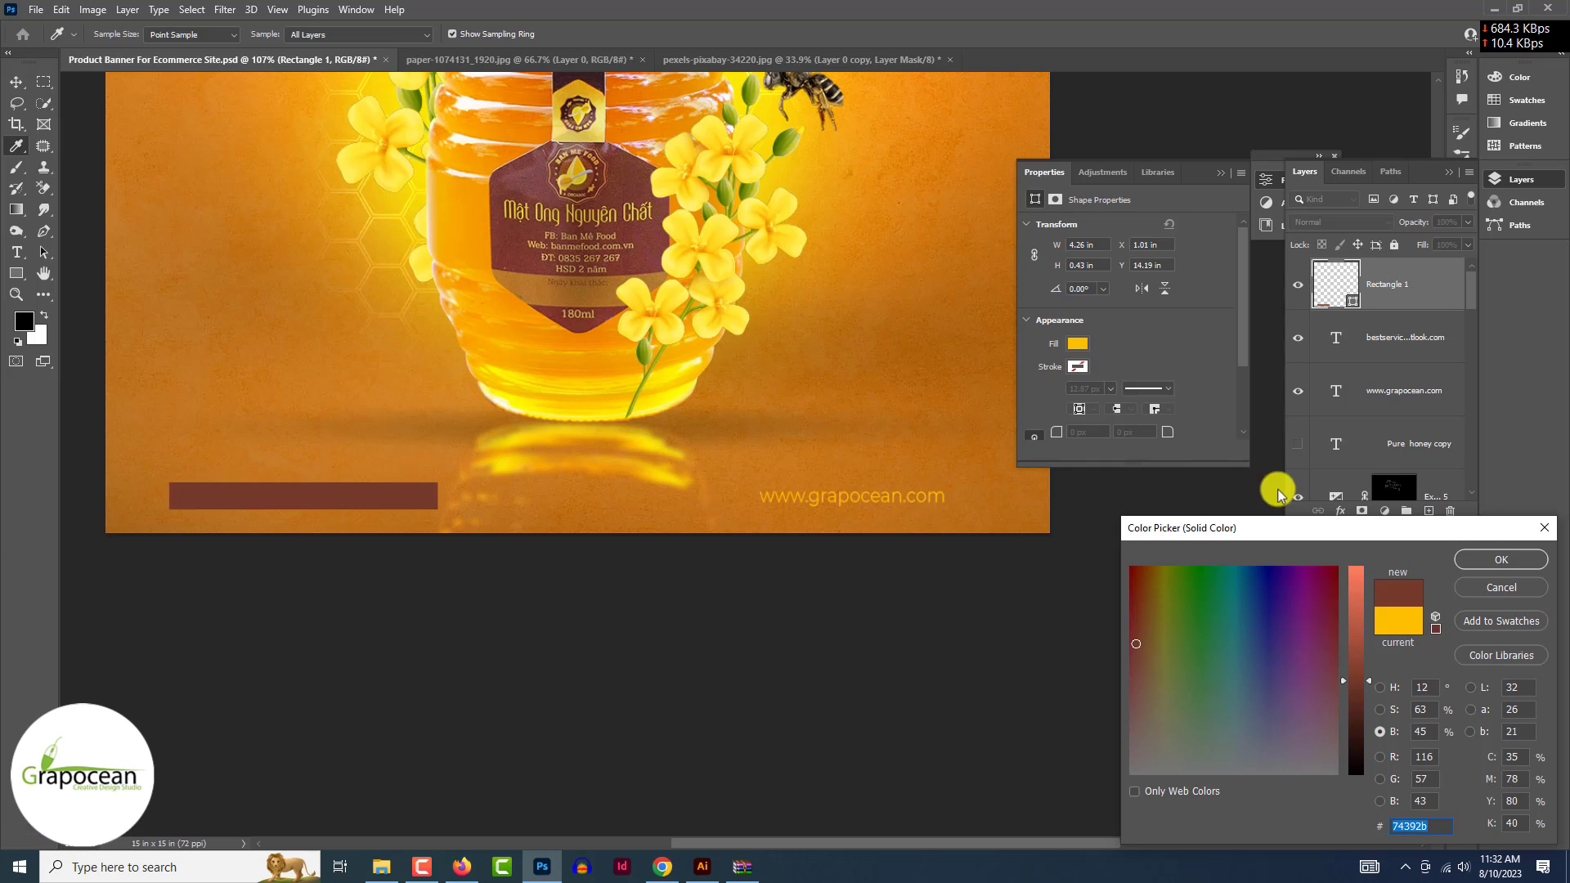
{"action": "left_click", "coordinate": [1499, 560]}
{"action": "left_click_drag", "start_coordinate": [1390, 286], "coordinate": [1401, 361]}
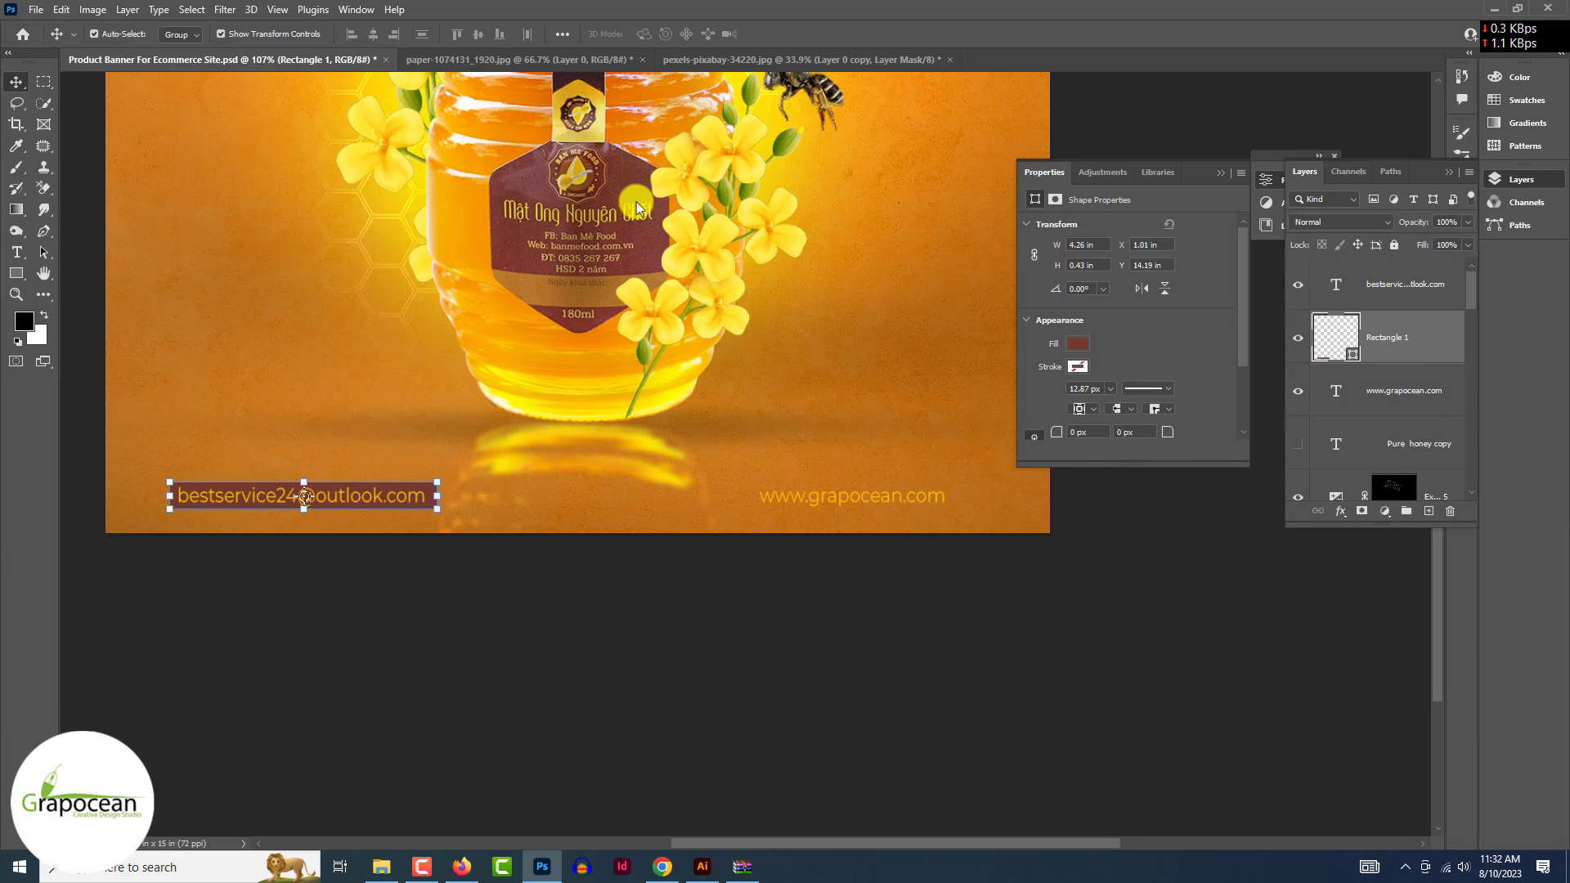
{"action": "left_click", "coordinate": [270, 563]}
{"action": "left_click_drag", "start_coordinate": [609, 498], "coordinate": [961, 494]}
{"action": "left_click_drag", "start_coordinate": [1402, 360], "coordinate": [1382, 462]}
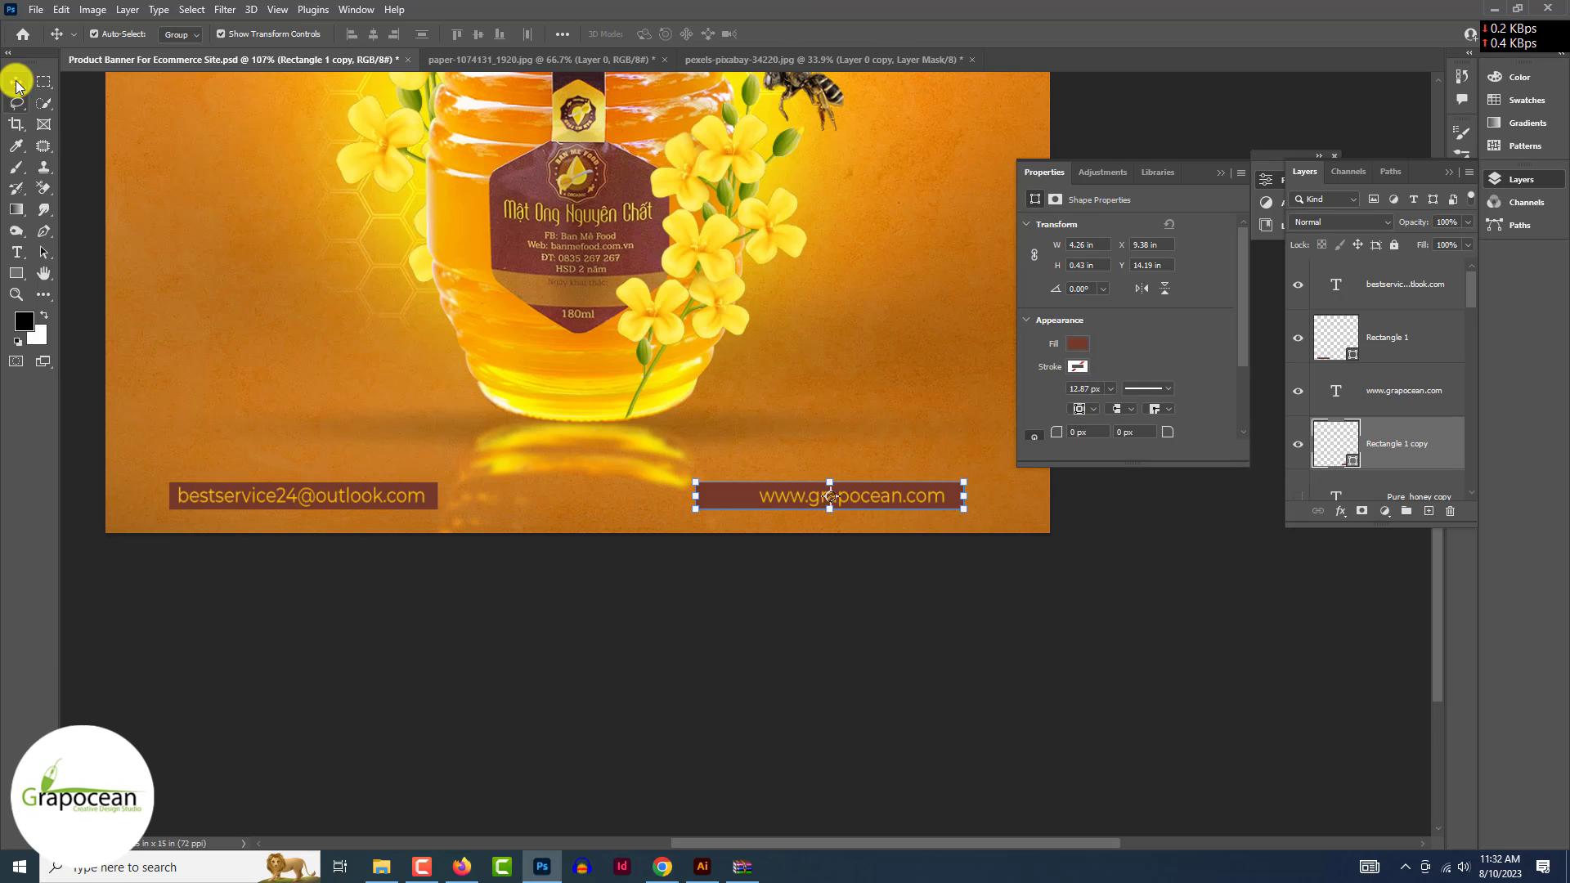
{"action": "scroll", "coordinate": [769, 497], "scroll_direction": "up", "scroll_amount": 4}
{"action": "mouse_move", "coordinate": [722, 505]}
{"action": "left_mouse_down"}
{"action": "mouse_move", "coordinate": [745, 505]}
{"action": "mouse_move", "coordinate": [708, 484]}
{"action": "left_mouse_up"}
{"action": "left_click", "coordinate": [753, 554]}
- Narrow the copied bar and nudge it under the web address; draw a square for the flower border
{"action": "scroll", "coordinate": [771, 662], "scroll_direction": "down", "scroll_amount": 8}
{"action": "scroll", "coordinate": [759, 472], "scroll_direction": "up", "scroll_amount": 7}
{"action": "left_click", "coordinate": [701, 477]}
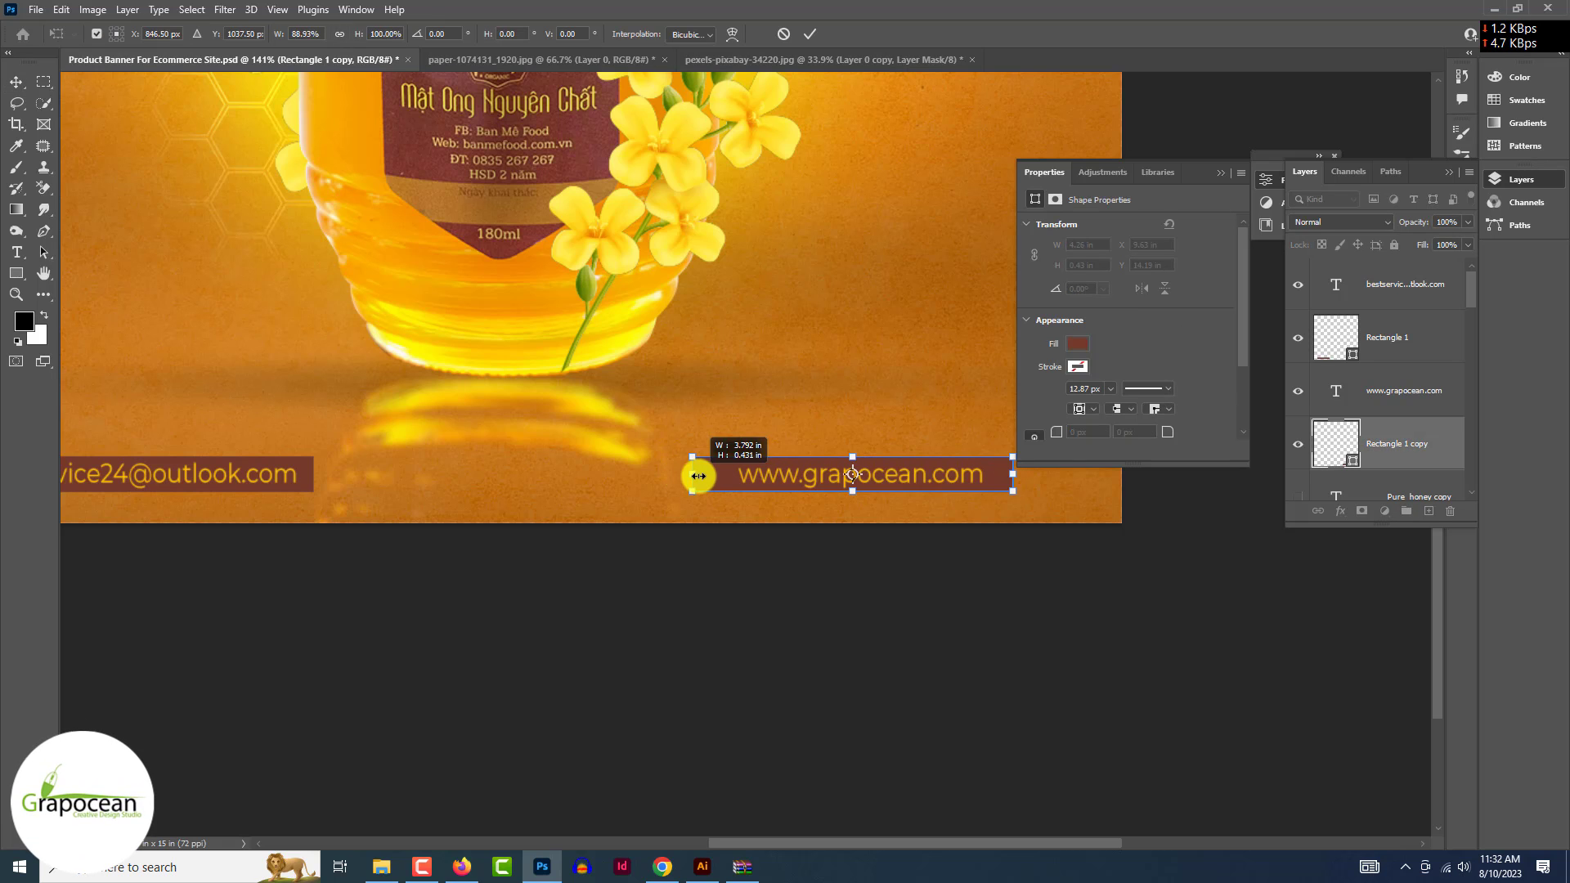
{"action": "left_click", "coordinate": [809, 33]}
{"action": "left_click", "coordinate": [907, 632]}
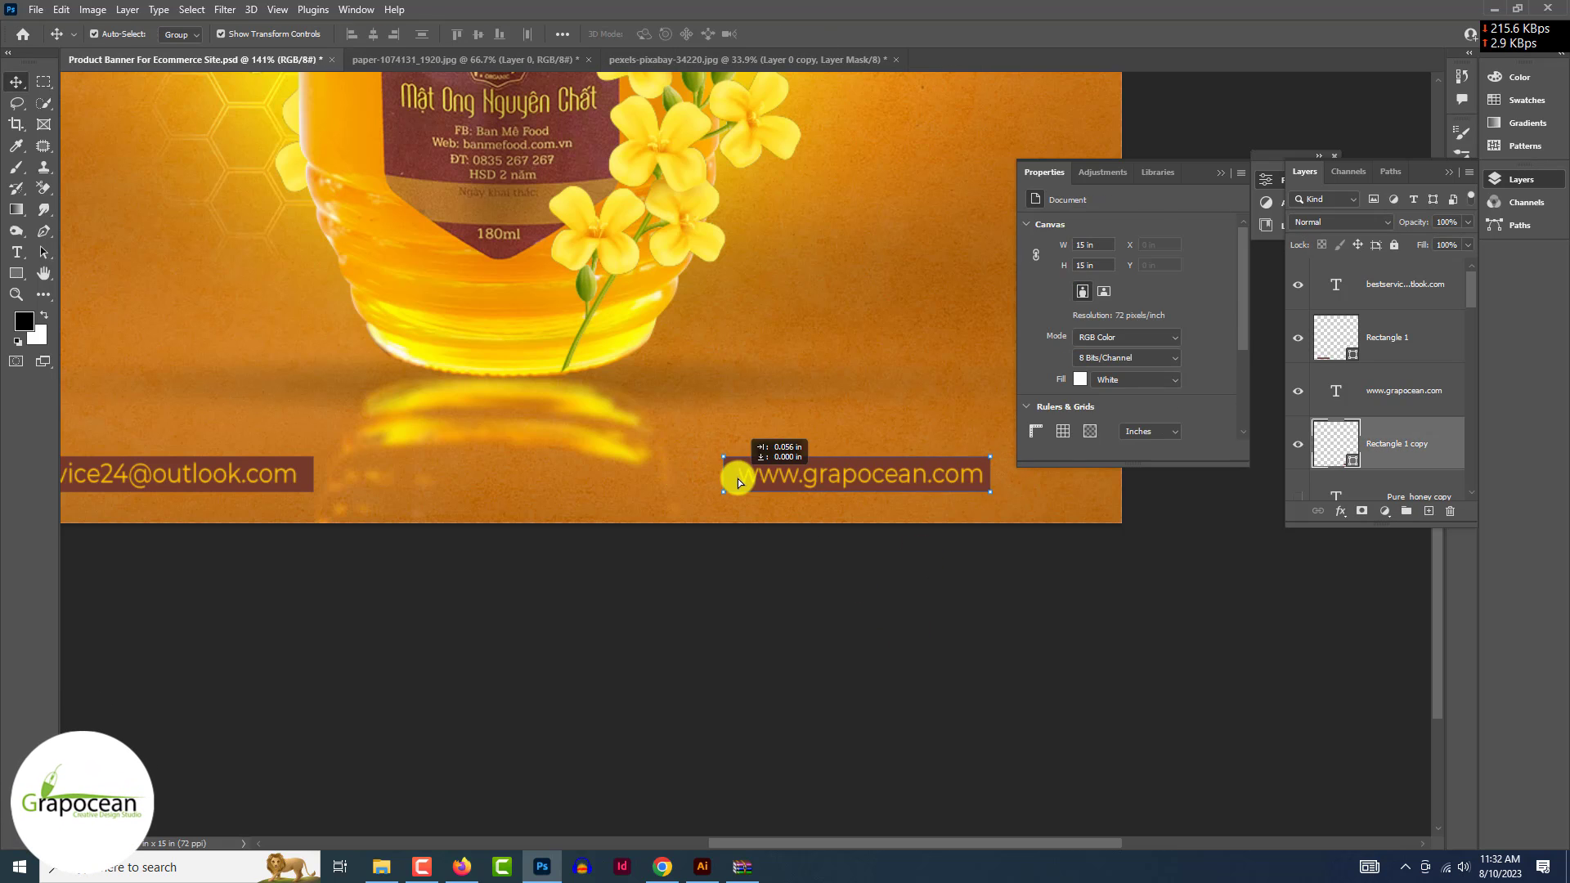
{"action": "left_click_drag", "start_coordinate": [738, 482], "coordinate": [740, 482]}
{"action": "scroll", "coordinate": [845, 665], "scroll_direction": "down", "scroll_amount": 5}
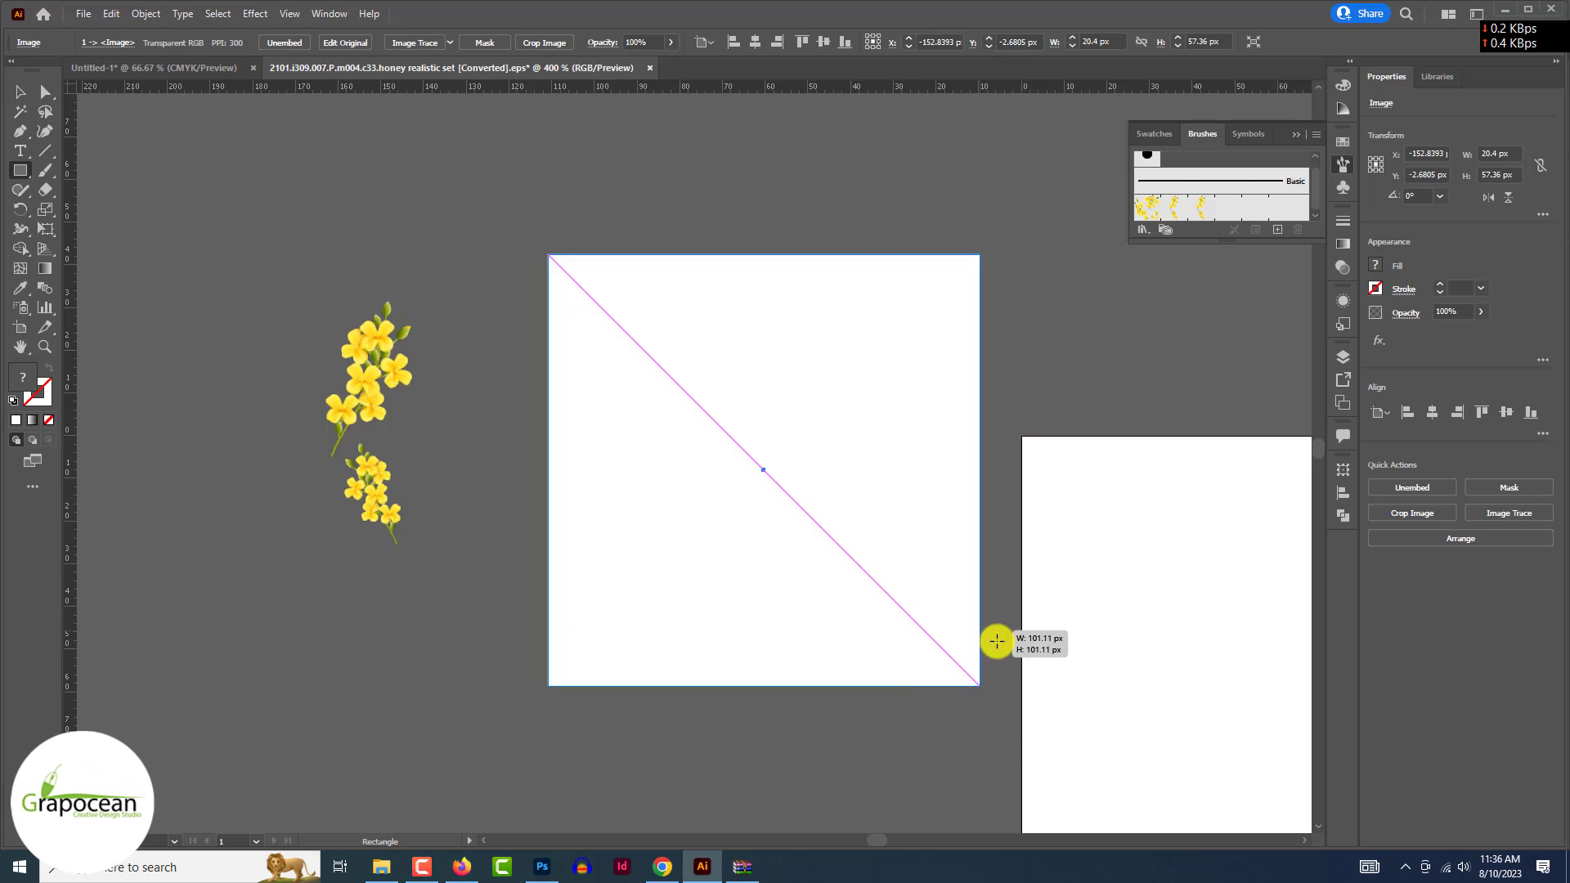
{"action": "left_click_drag", "start_coordinate": [978, 679], "coordinate": [946, 652]}
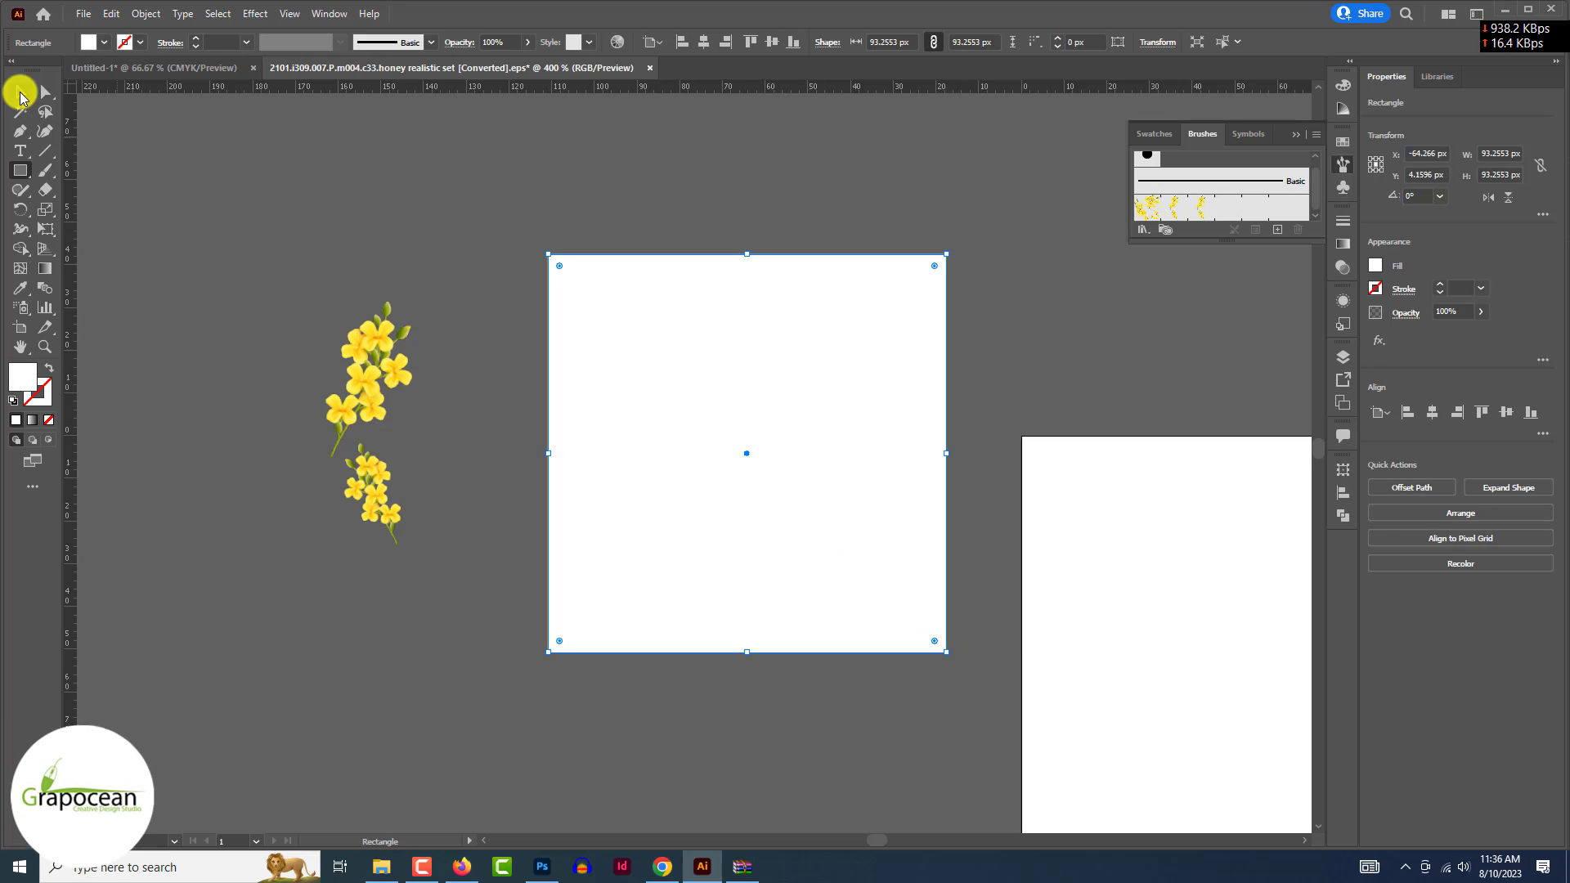
- Apply the flower pattern brush to the square's outline at 0.25 pt stroke and reposition it
{"action": "left_click", "coordinate": [19, 96]}
{"action": "left_click", "coordinate": [1210, 207]}
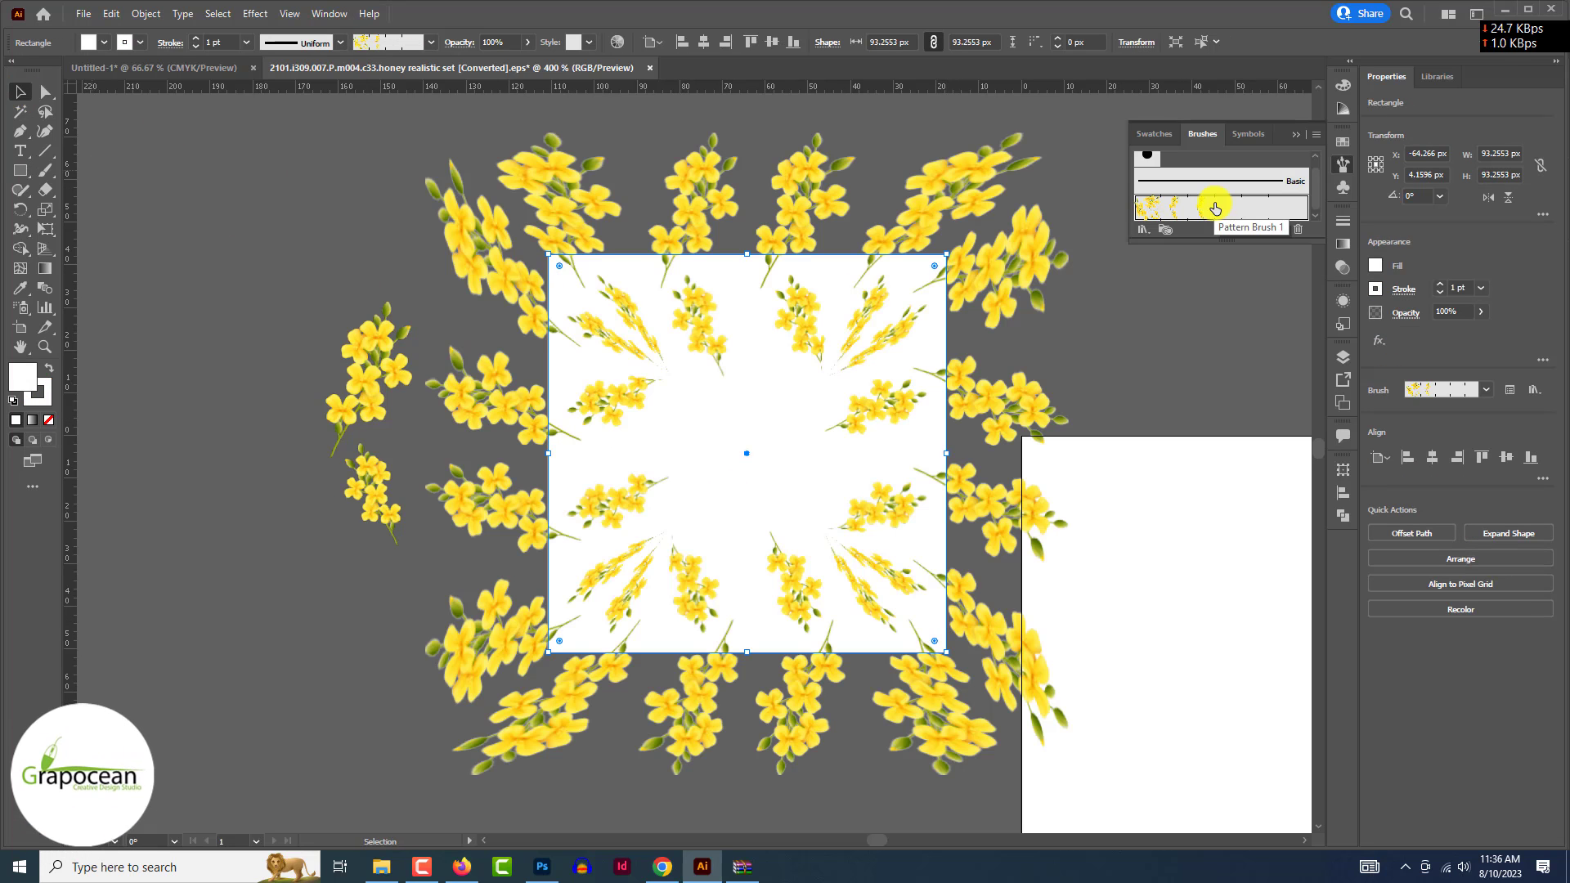
{"action": "left_click", "coordinate": [197, 46]}
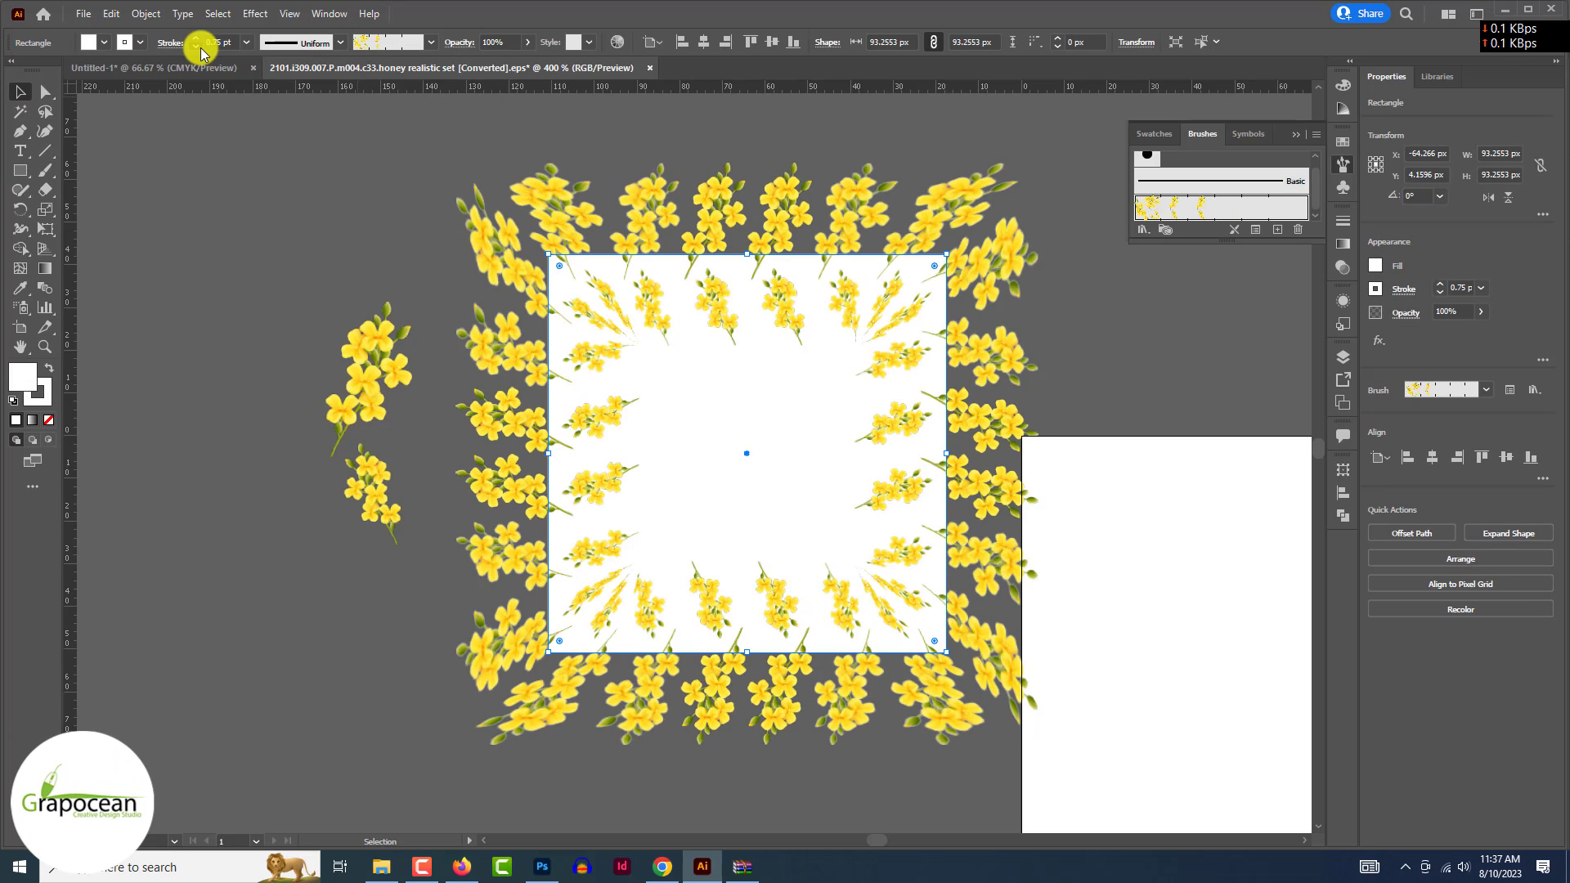
{"action": "left_click", "coordinate": [197, 46]}
{"action": "left_click", "coordinate": [196, 46]}
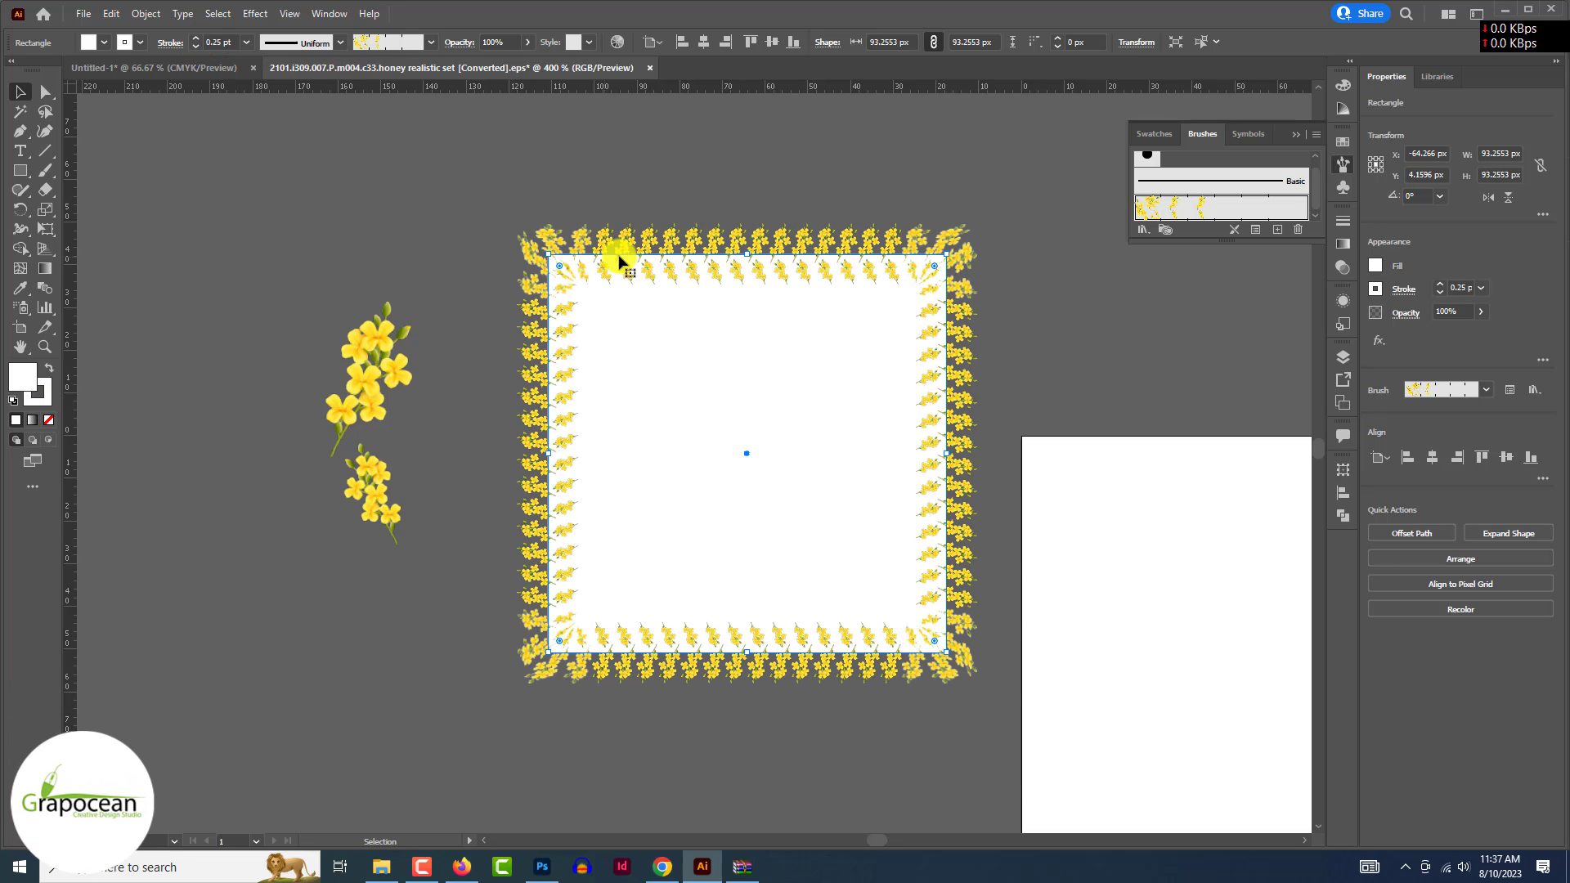
{"action": "left_click_drag", "start_coordinate": [619, 261], "coordinate": [577, 224]}
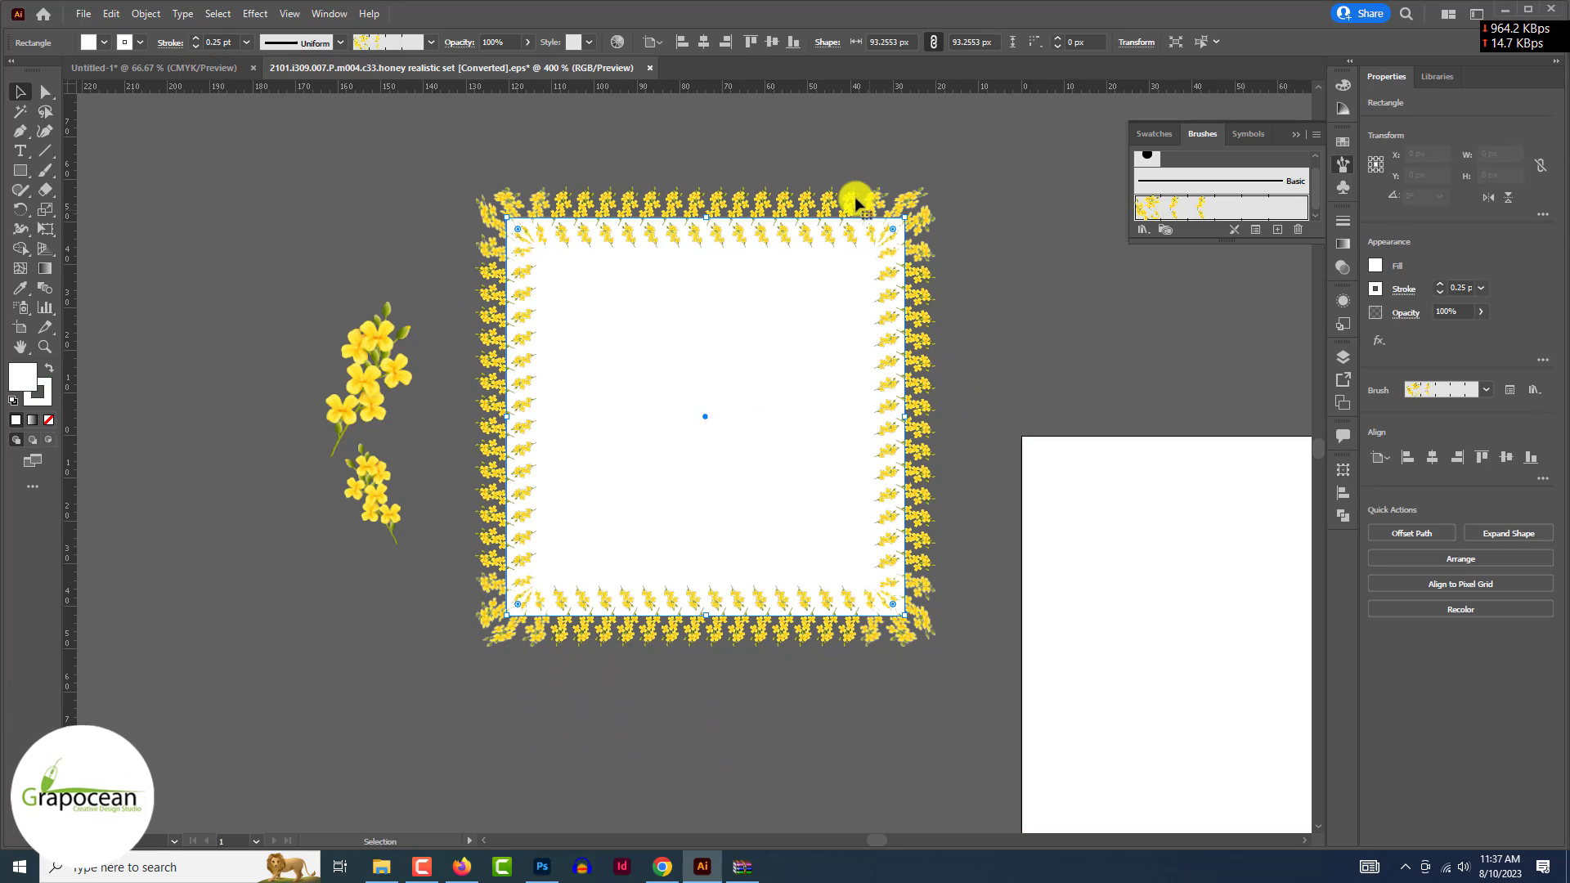
- Set the square's fill to None and drag the flower border into the Photoshop banner
{"action": "left_click", "coordinate": [85, 48]}
{"action": "left_click", "coordinate": [15, 73]}
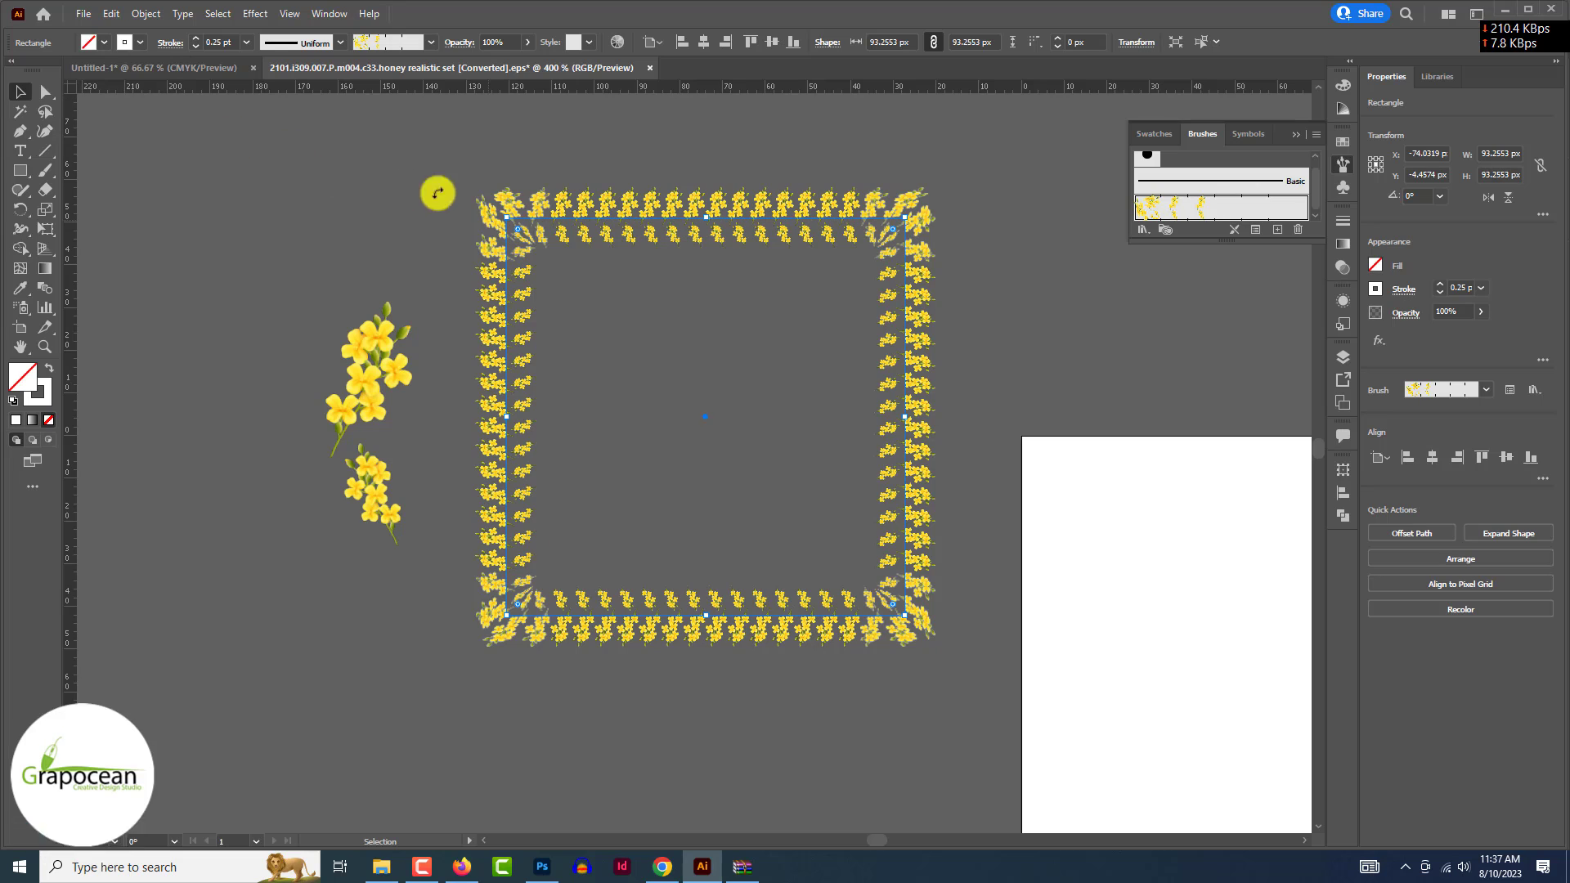
{"action": "left_click", "coordinate": [22, 97]}
{"action": "left_click_drag", "start_coordinate": [623, 210], "coordinate": [718, 595]}
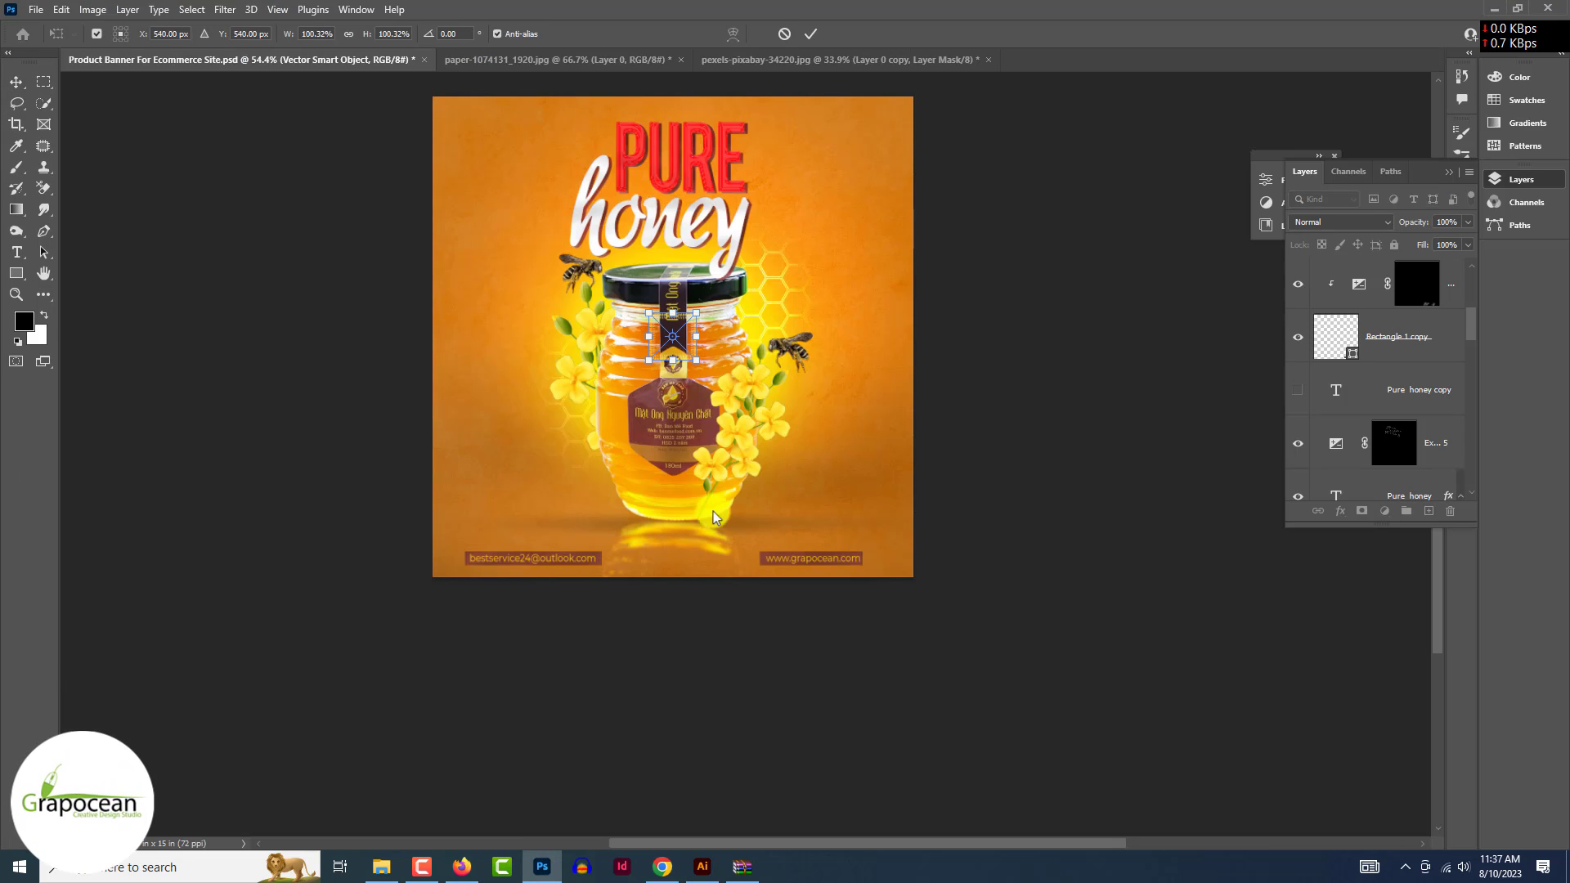
- Stretch the placed flower border to frame the banner's full width and height, then commit
{"action": "left_click_drag", "start_coordinate": [648, 312], "coordinate": [363, 85]}
{"action": "key", "text": "ctrl+z"}
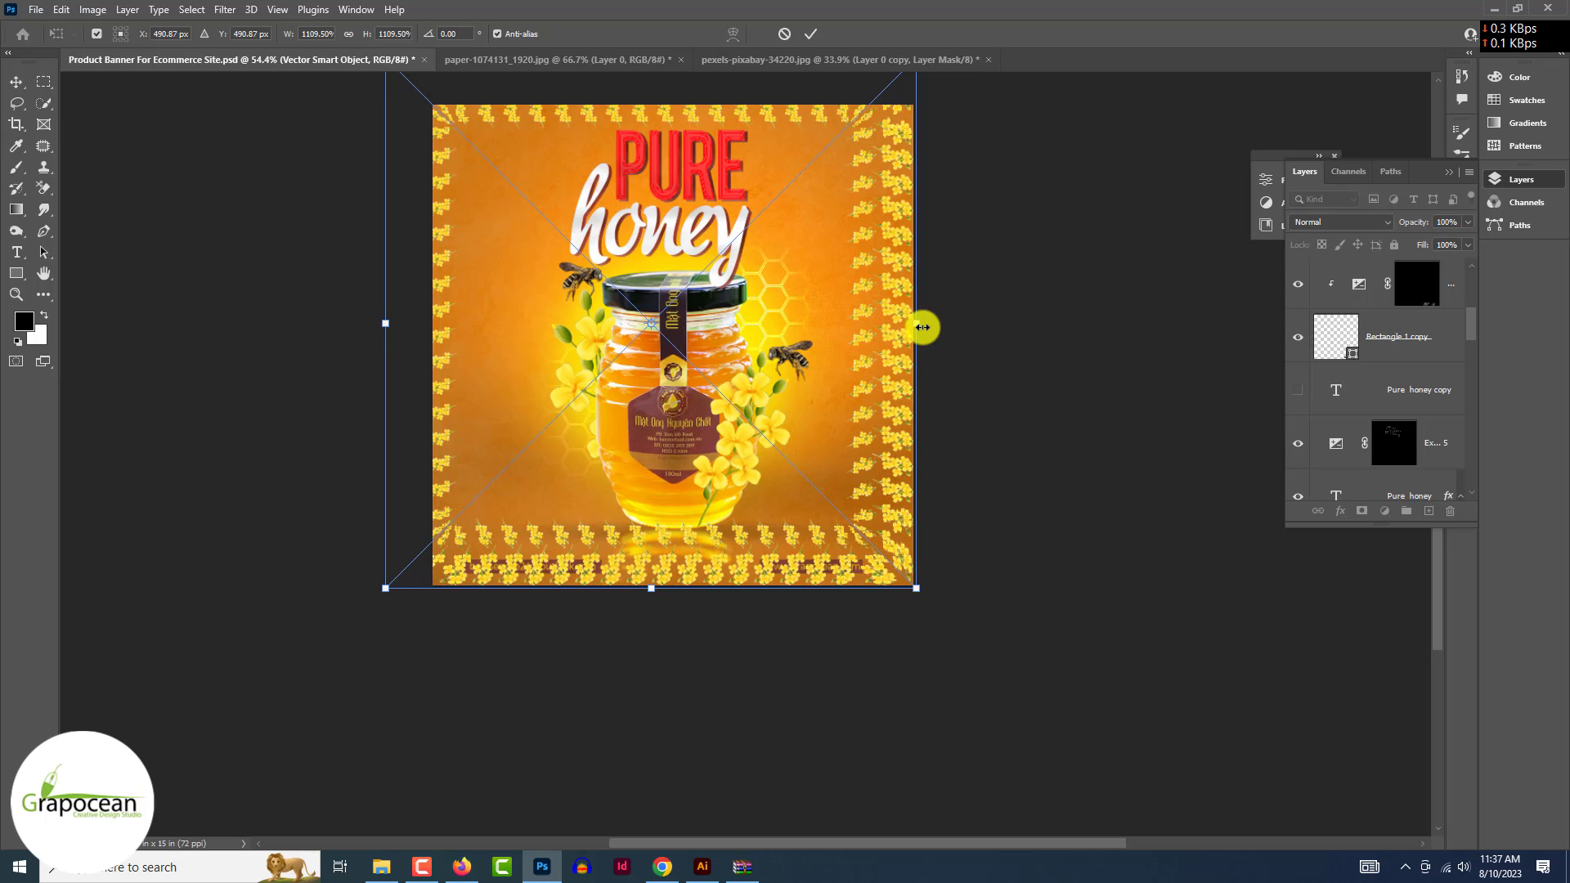
{"action": "left_click_drag", "start_coordinate": [923, 327], "coordinate": [964, 330]}
{"action": "left_click_drag", "start_coordinate": [673, 614], "coordinate": [701, 635]}
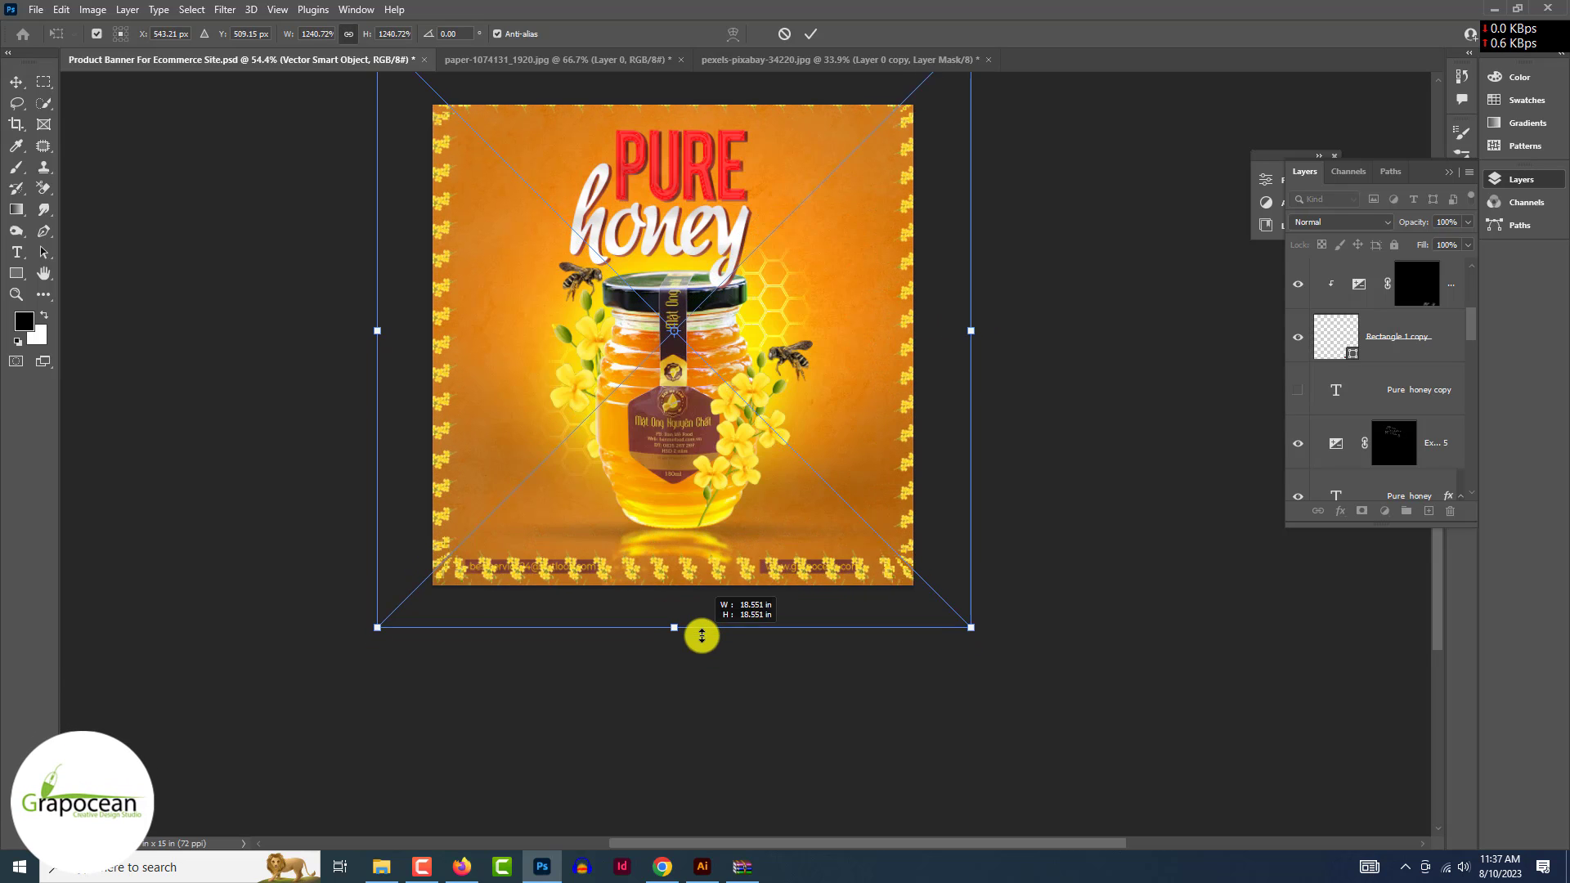
{"action": "scroll", "coordinate": [702, 636], "scroll_direction": "up", "scroll_amount": 3}
{"action": "left_click_drag", "start_coordinate": [674, 140], "coordinate": [673, 162]}
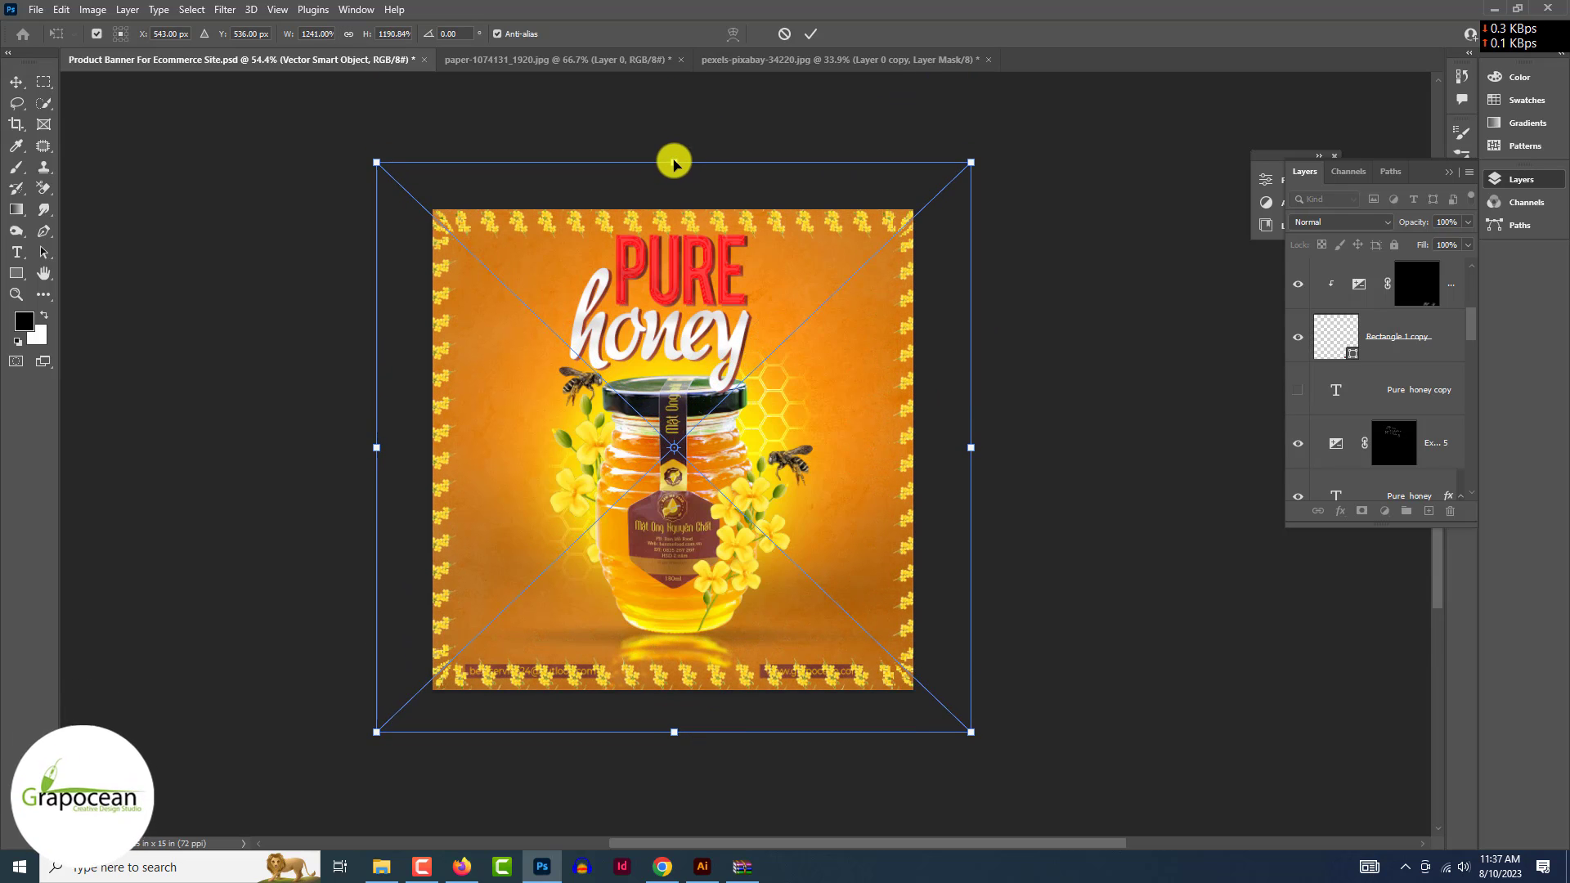
{"action": "left_click_drag", "start_coordinate": [673, 736], "coordinate": [673, 746]}
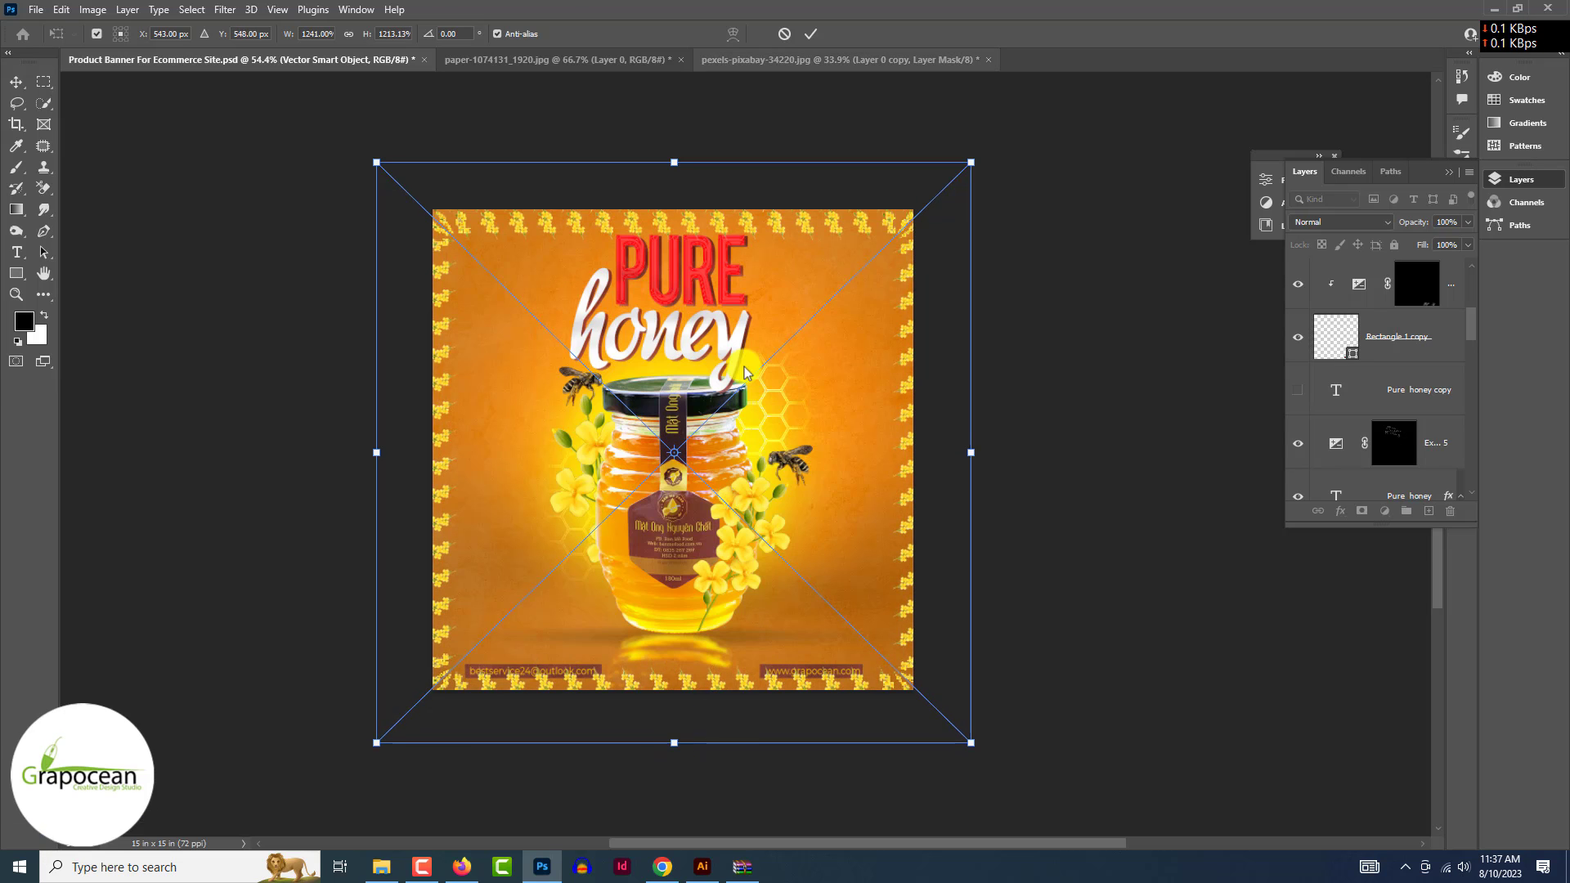
{"action": "key", "text": "Return"}
- Lift the e-mail text and its maroon bar above the border's bottom row
{"action": "scroll", "coordinate": [918, 613], "scroll_direction": "up", "scroll_amount": 6}
{"action": "left_click_drag", "start_coordinate": [566, 650], "coordinate": [594, 559]}
{"action": "key", "text": "ctrl+z"}
{"action": "left_click", "coordinate": [798, 591]}
{"action": "left_click", "coordinate": [752, 609]}
{"action": "left_click", "coordinate": [1415, 332], "text": "ctrl"}
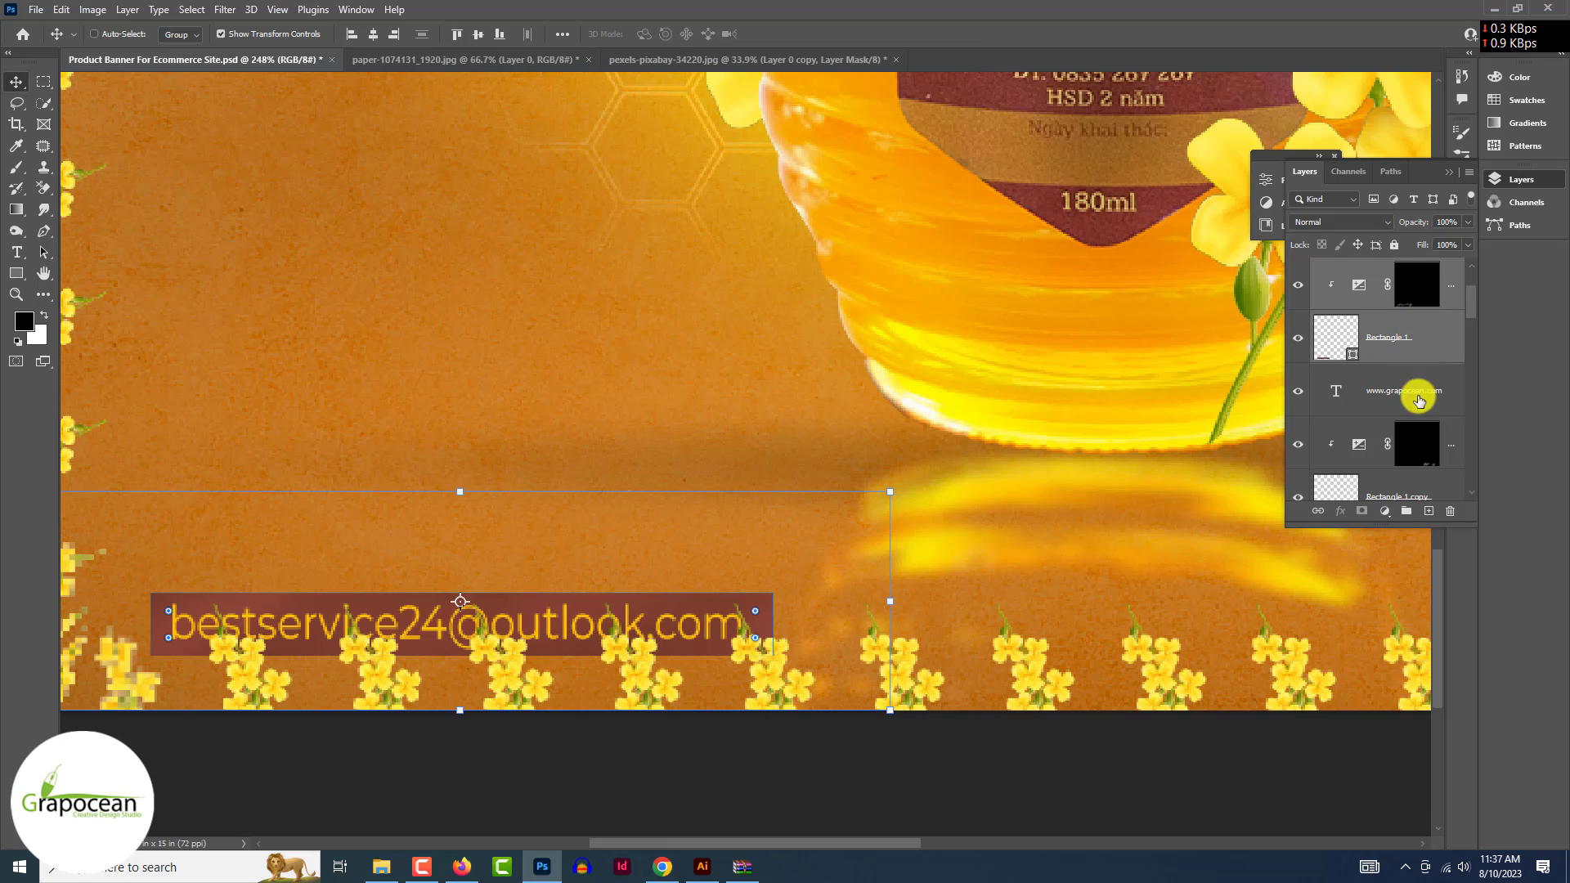
{"action": "left_click", "coordinate": [1419, 394], "text": "ctrl"}
{"action": "left_click_drag", "start_coordinate": [697, 610], "coordinate": [698, 533]}
{"action": "key", "text": "ctrl+z"}
{"action": "left_click", "coordinate": [1444, 334], "text": "ctrl"}
{"action": "left_click", "coordinate": [1432, 377], "text": "ctrl"}
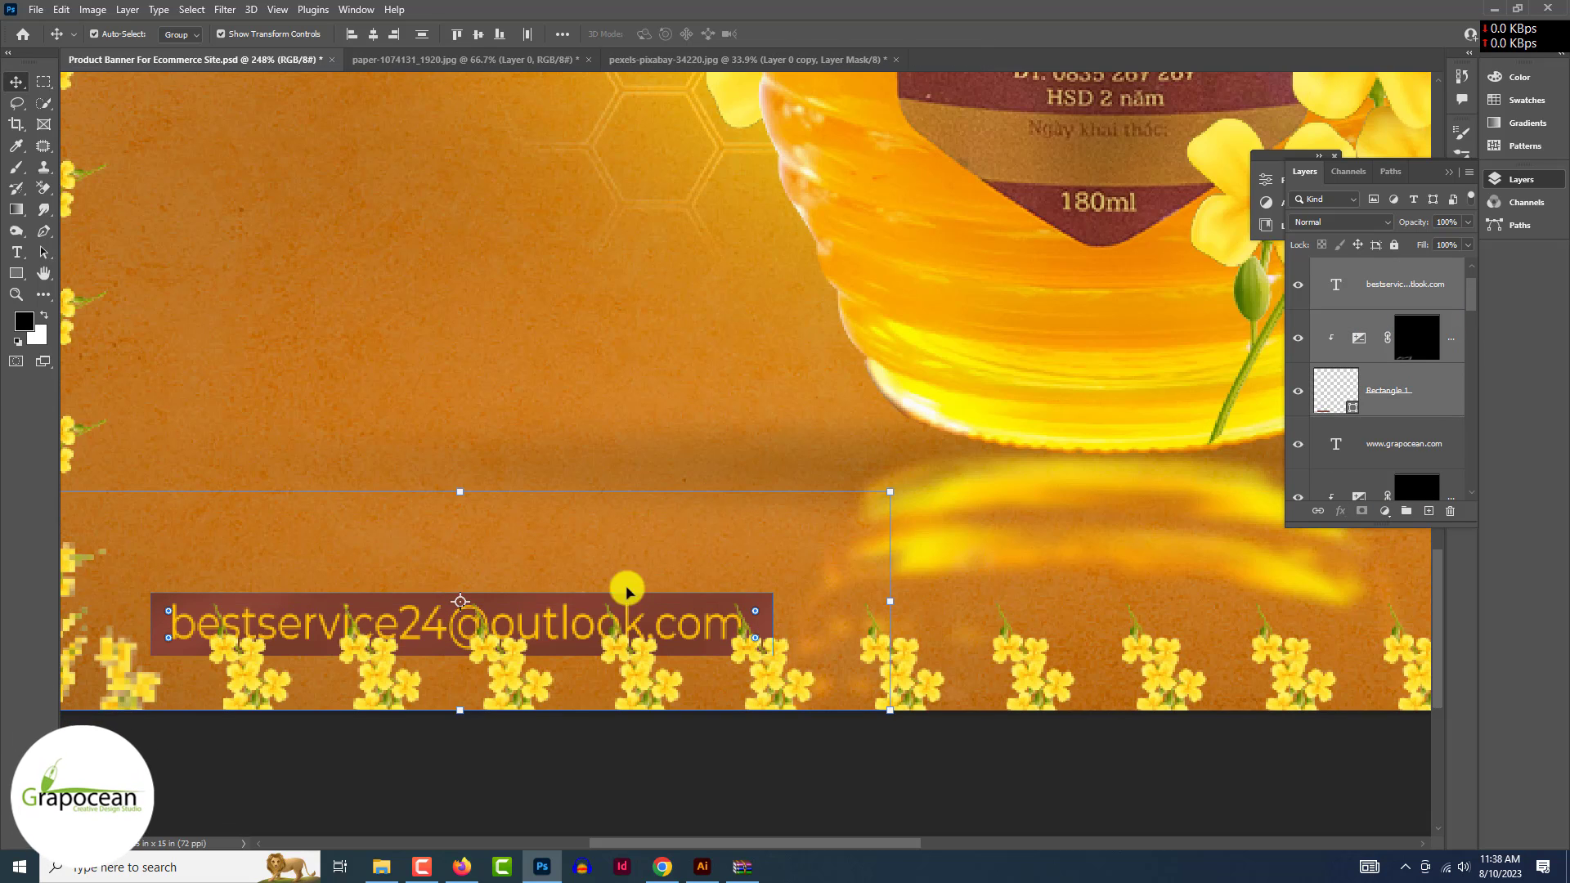
{"action": "left_click_drag", "start_coordinate": [542, 614], "coordinate": [536, 533]}
{"action": "scroll", "coordinate": [536, 533], "scroll_direction": "down", "scroll_amount": 8}
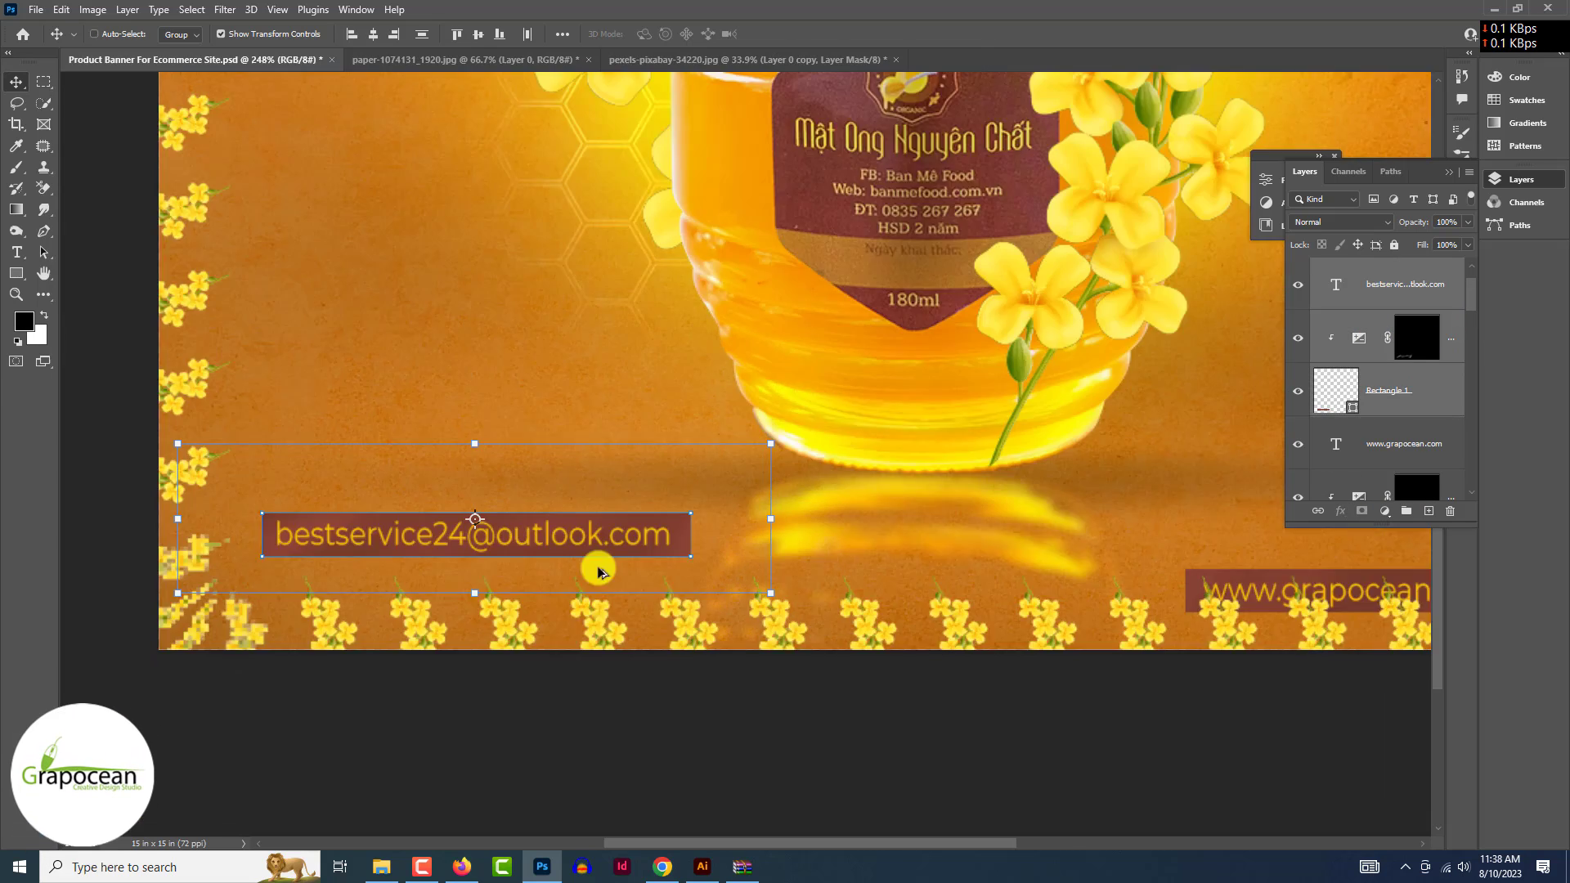
{"action": "left_click", "coordinate": [757, 635]}
{"action": "scroll", "coordinate": [1036, 562], "scroll_direction": "up", "scroll_amount": 3}
{"action": "left_click", "coordinate": [1051, 561]}
{"action": "left_click", "coordinate": [1402, 425], "text": "ctrl"}
{"action": "scroll", "coordinate": [1390, 456], "scroll_direction": "down", "scroll_amount": 1}
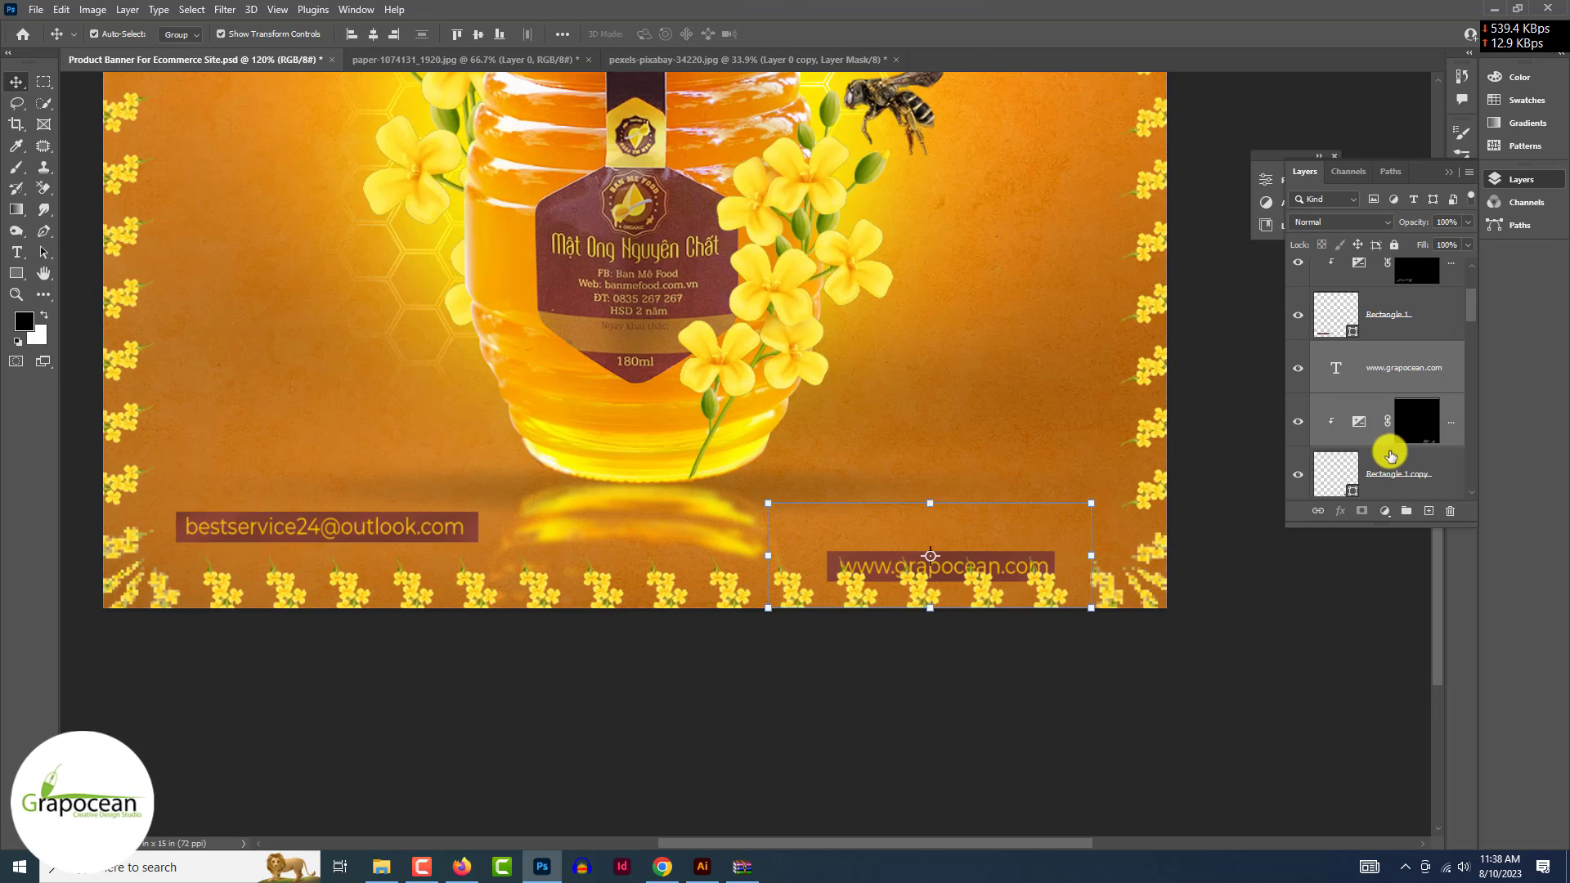
{"action": "left_click", "coordinate": [1367, 475], "text": "ctrl"}
{"action": "left_click_drag", "start_coordinate": [952, 562], "coordinate": [955, 523]}
{"action": "scroll", "coordinate": [929, 711], "scroll_direction": "down", "scroll_amount": 4}
- Nudge the PURE honey title with its exposure and shadow layers slightly down and right
{"action": "scroll", "coordinate": [844, 711], "scroll_direction": "up", "scroll_amount": 2}
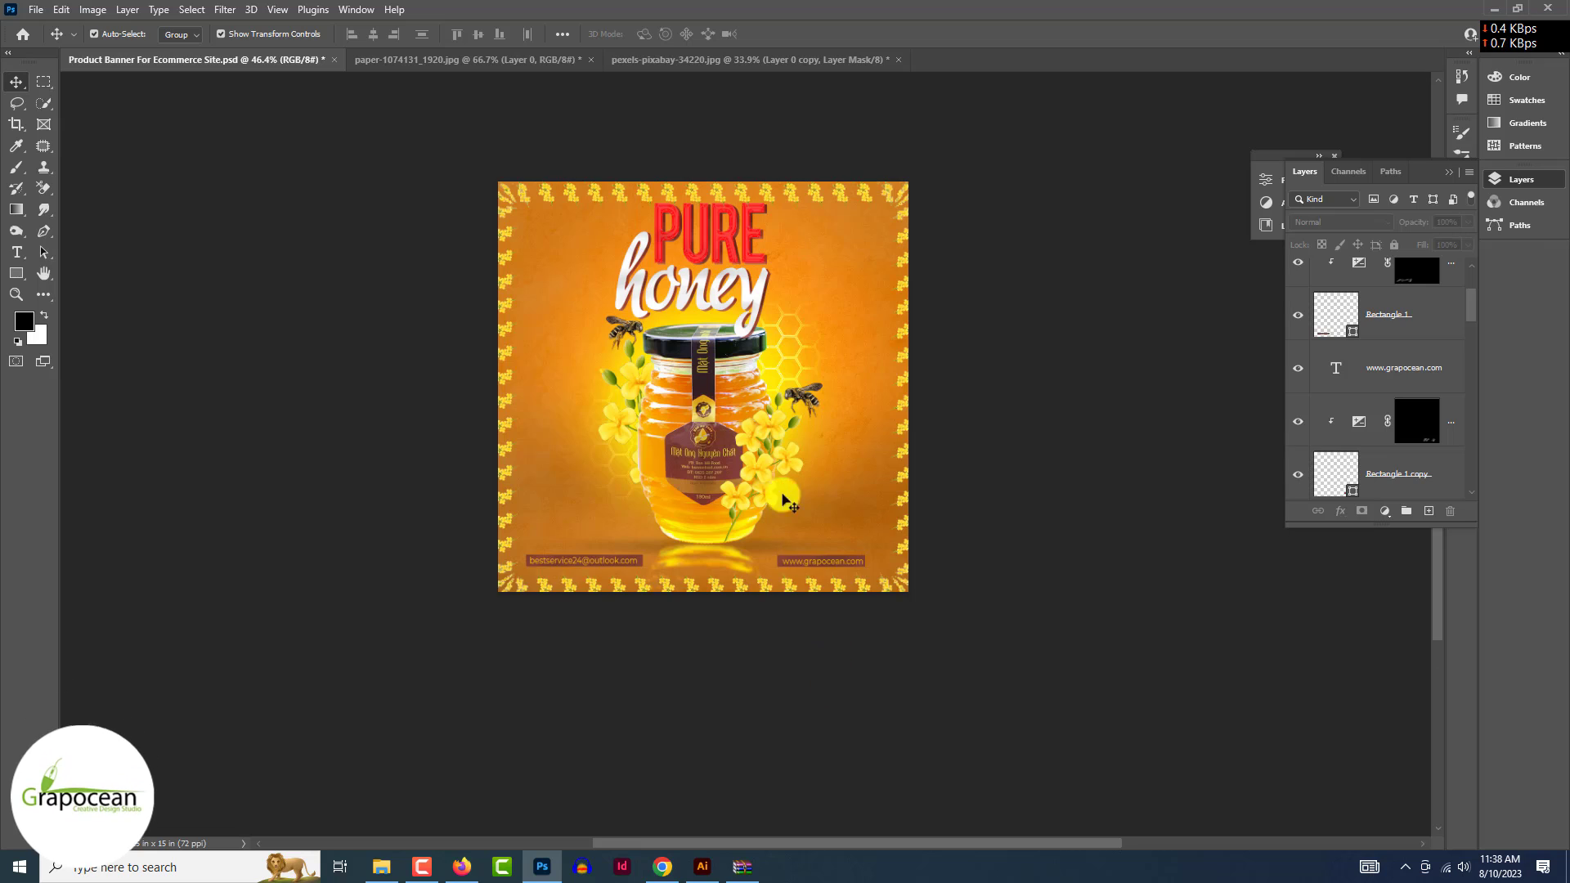
{"action": "scroll", "coordinate": [725, 255], "scroll_direction": "up", "scroll_amount": 3}
{"action": "left_click", "coordinate": [713, 245]}
{"action": "scroll", "coordinate": [1421, 468], "scroll_direction": "down", "scroll_amount": 1}
{"action": "left_click", "coordinate": [1420, 472], "text": "ctrl"}
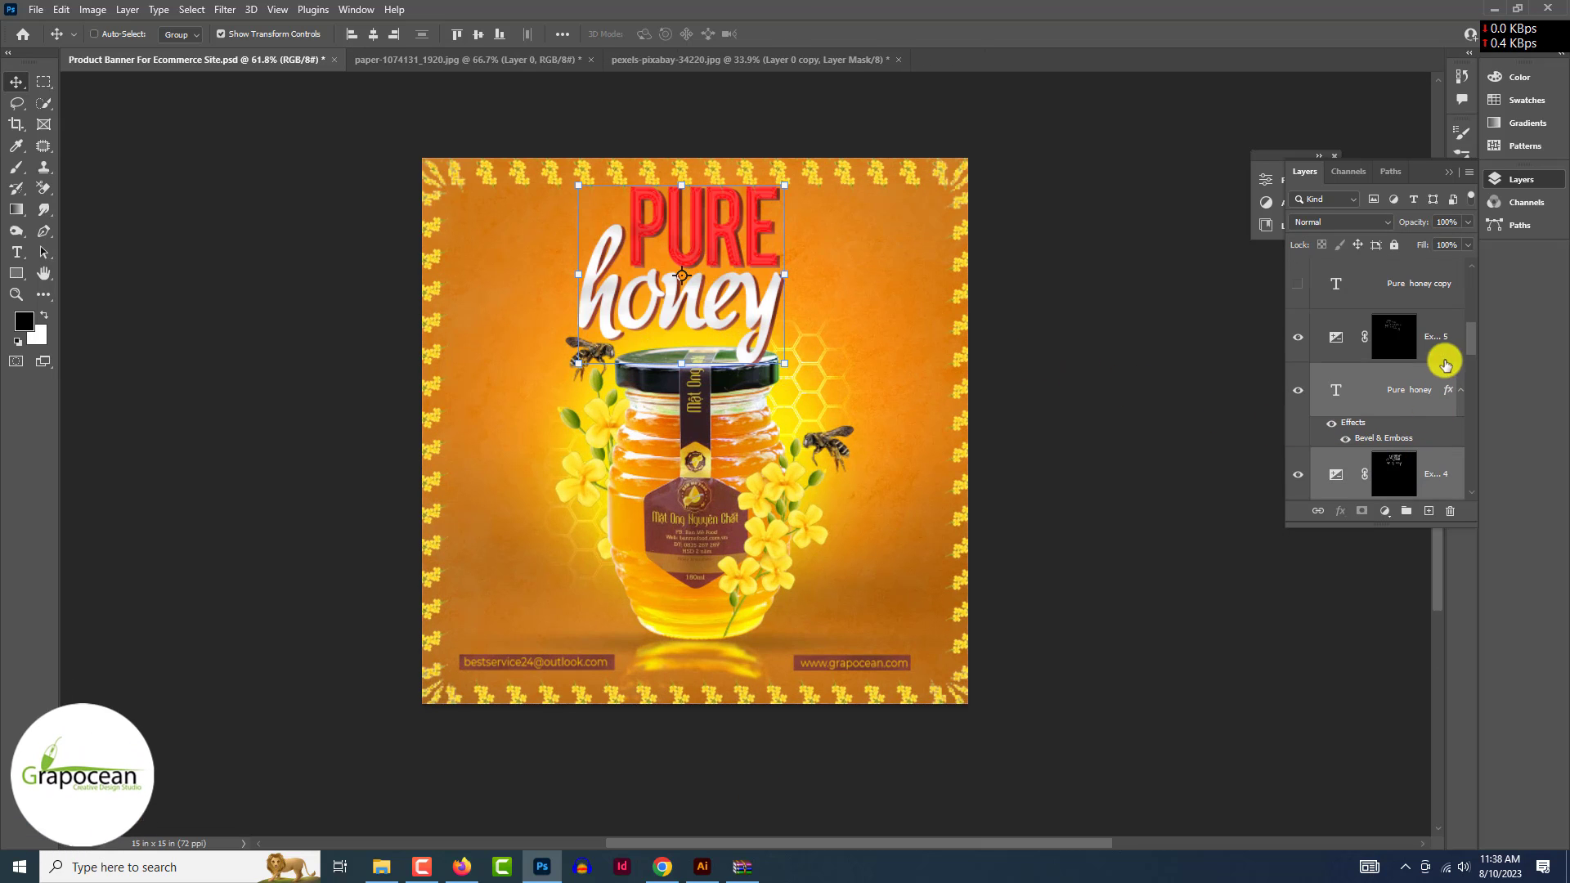
{"action": "scroll", "coordinate": [1417, 433], "scroll_direction": "down", "scroll_amount": 1}
{"action": "left_click", "coordinate": [1417, 434], "text": "ctrl"}
{"action": "left_click_drag", "start_coordinate": [744, 305], "coordinate": [753, 319]}
{"action": "left_click", "coordinate": [1168, 489], "text": "ctrl"}
- Fade the flower border Vector Smart Object to 36% opacity
{"action": "scroll", "coordinate": [995, 572], "scroll_direction": "down", "scroll_amount": 3}
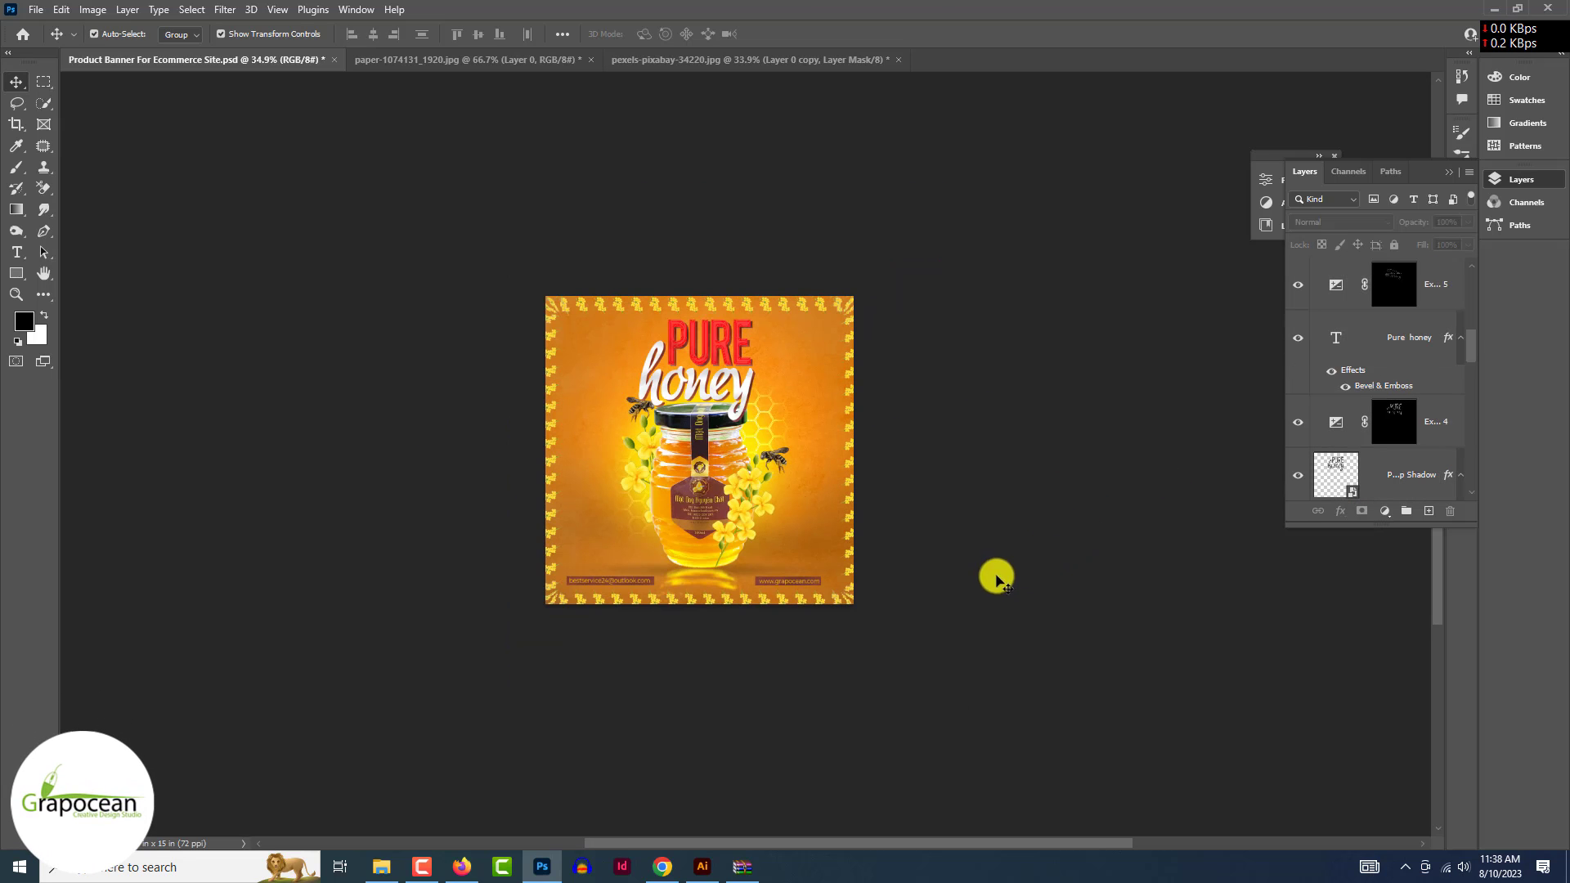
{"action": "scroll", "coordinate": [981, 585], "scroll_direction": "up", "scroll_amount": 5}
{"action": "left_click", "coordinate": [904, 567]}
{"action": "left_click", "coordinate": [1468, 222]}
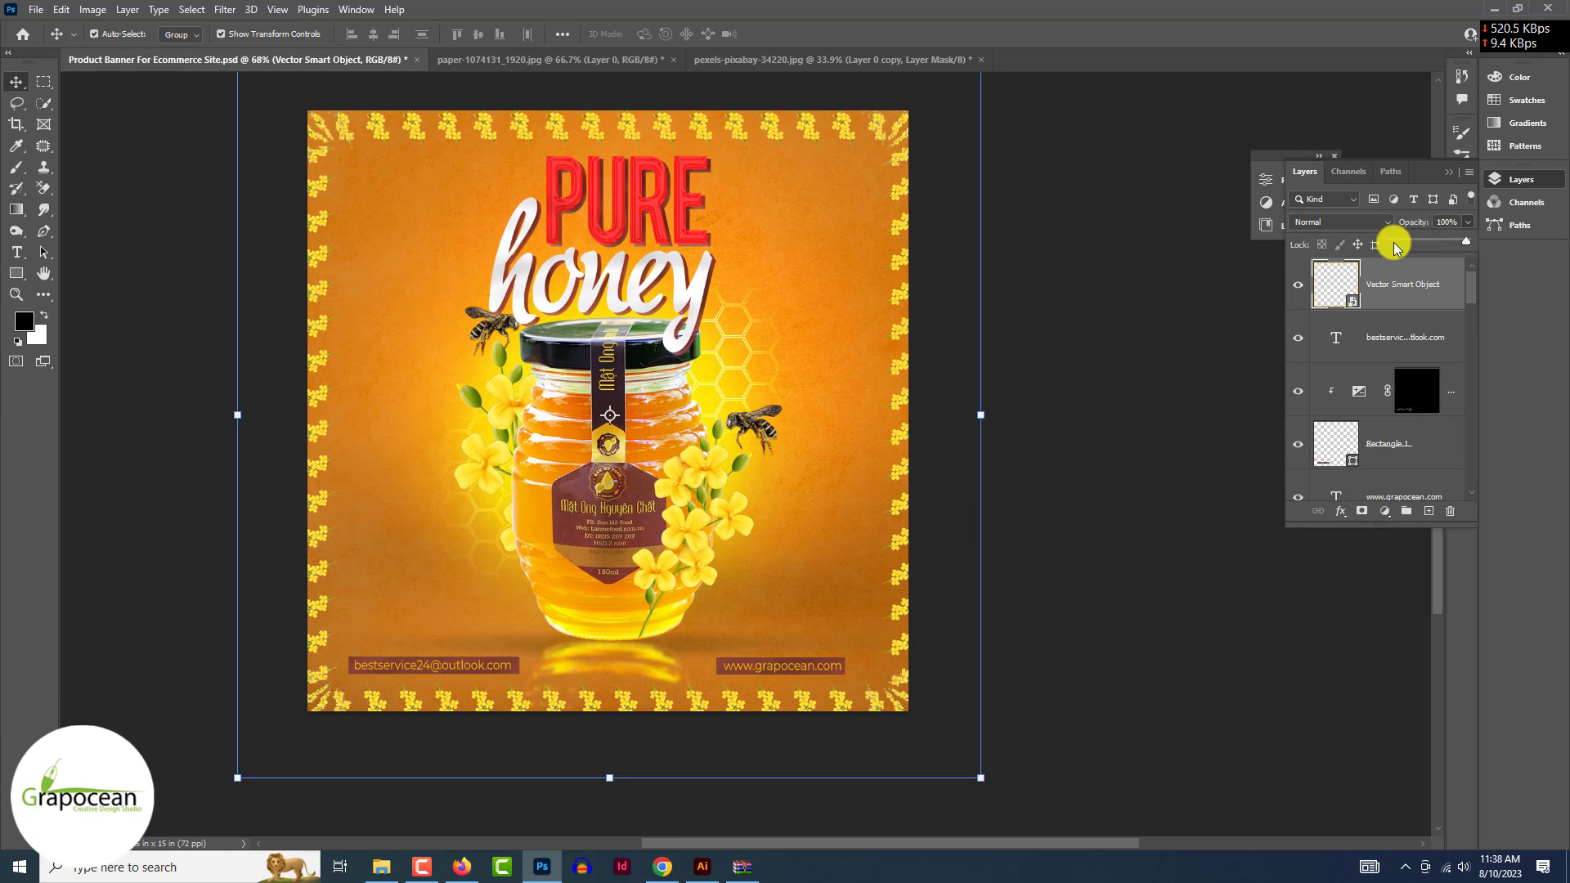
{"action": "left_click_drag", "start_coordinate": [1394, 242], "coordinate": [1417, 242]}
- Stretch the flower border slightly upward with Free Transform and preview the whole banner
{"action": "key", "text": "ctrl+minus"}
{"action": "left_click_drag", "start_coordinate": [632, 109], "coordinate": [632, 99]}
{"action": "left_click", "coordinate": [809, 35]}
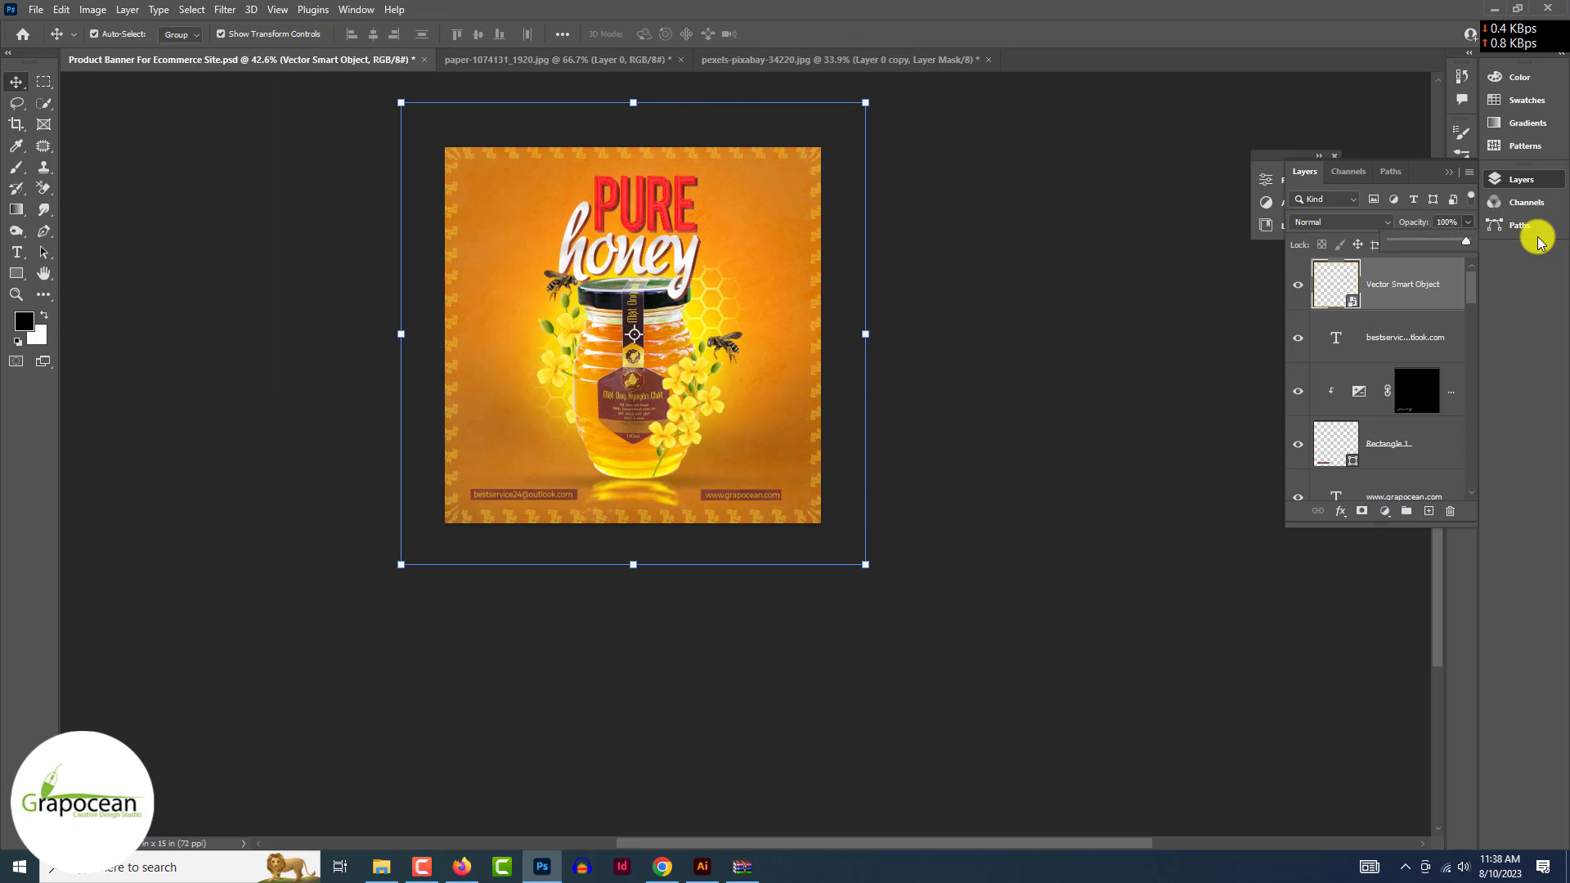
{"action": "left_click", "coordinate": [981, 434]}
{"action": "key", "text": "ctrl+minus"}
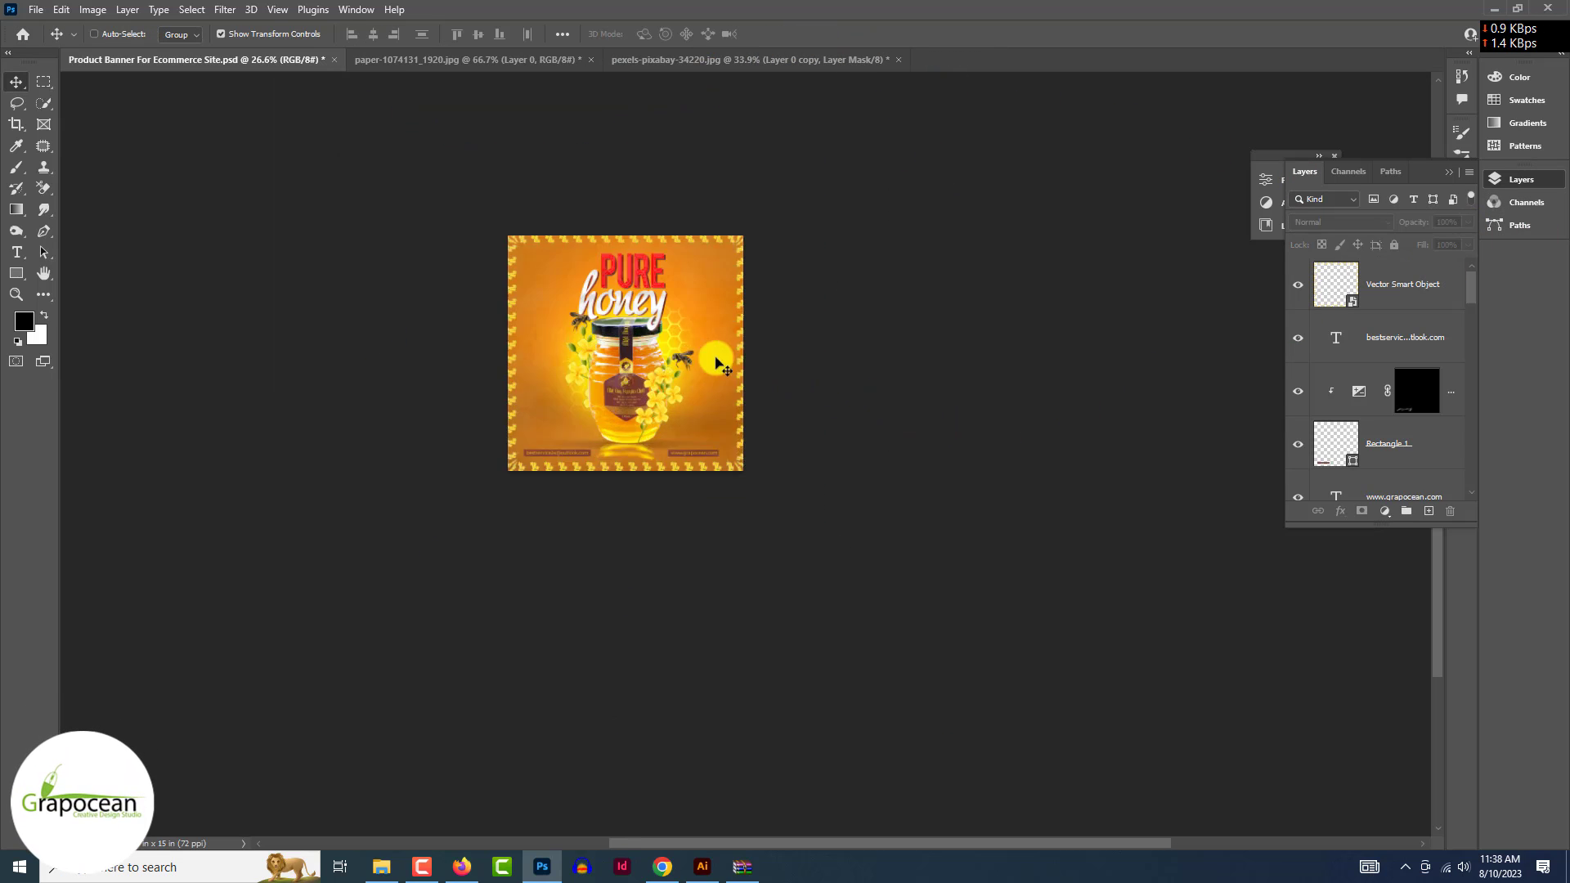